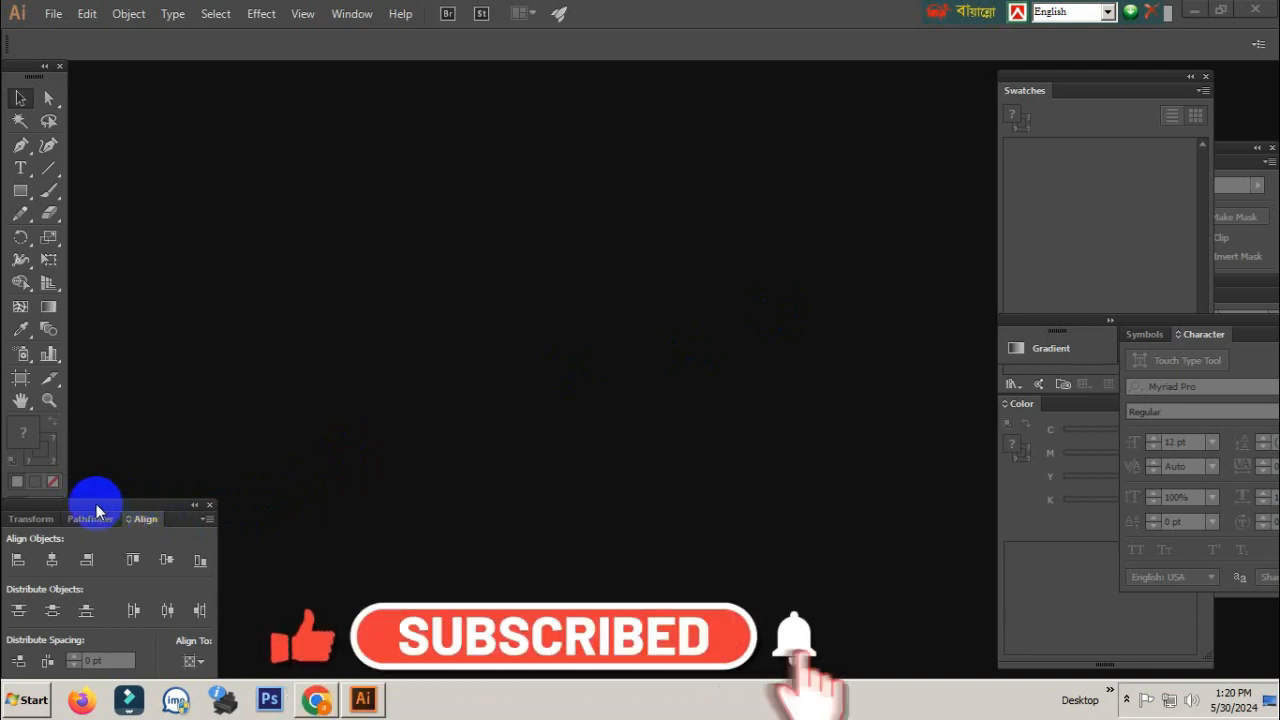
- Create a new A4 document in landscape orientation with the RGB color mode
mouse_move(109, 502)
left_mouse_down()
mouse_move(150, 466)
mouse_move(110, 493)
left_mouse_up()
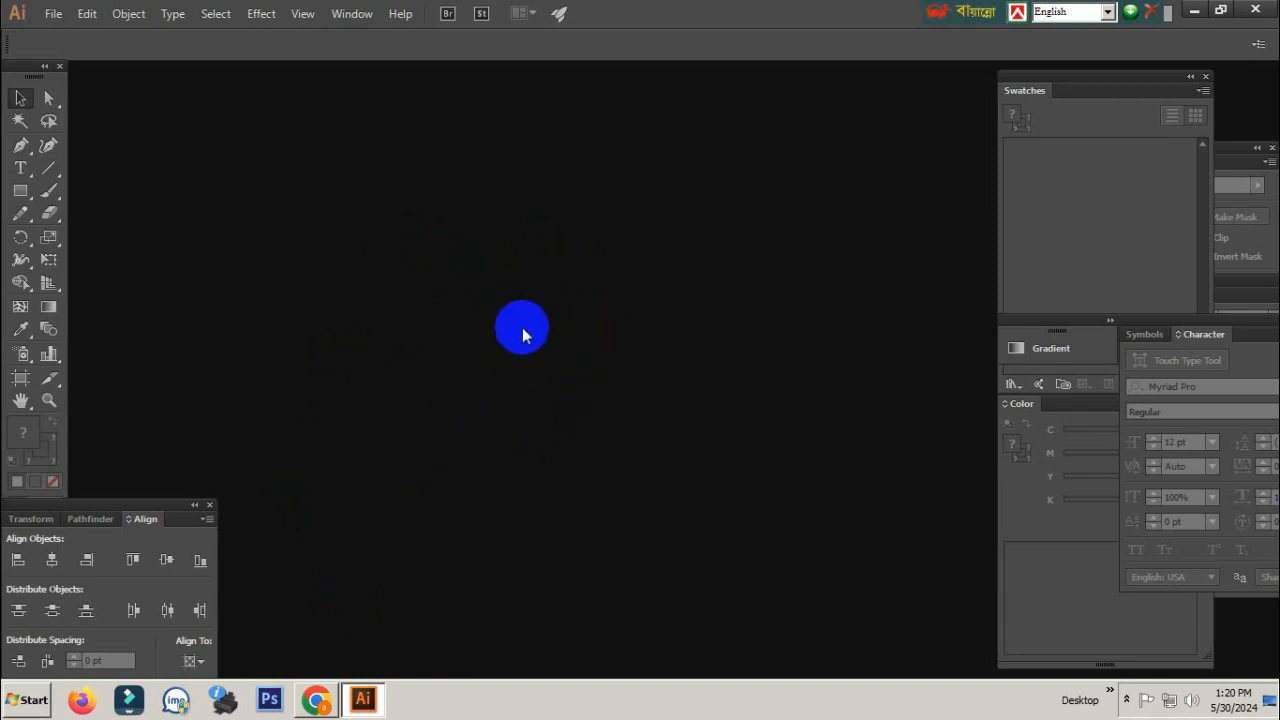
left_click(53, 16)
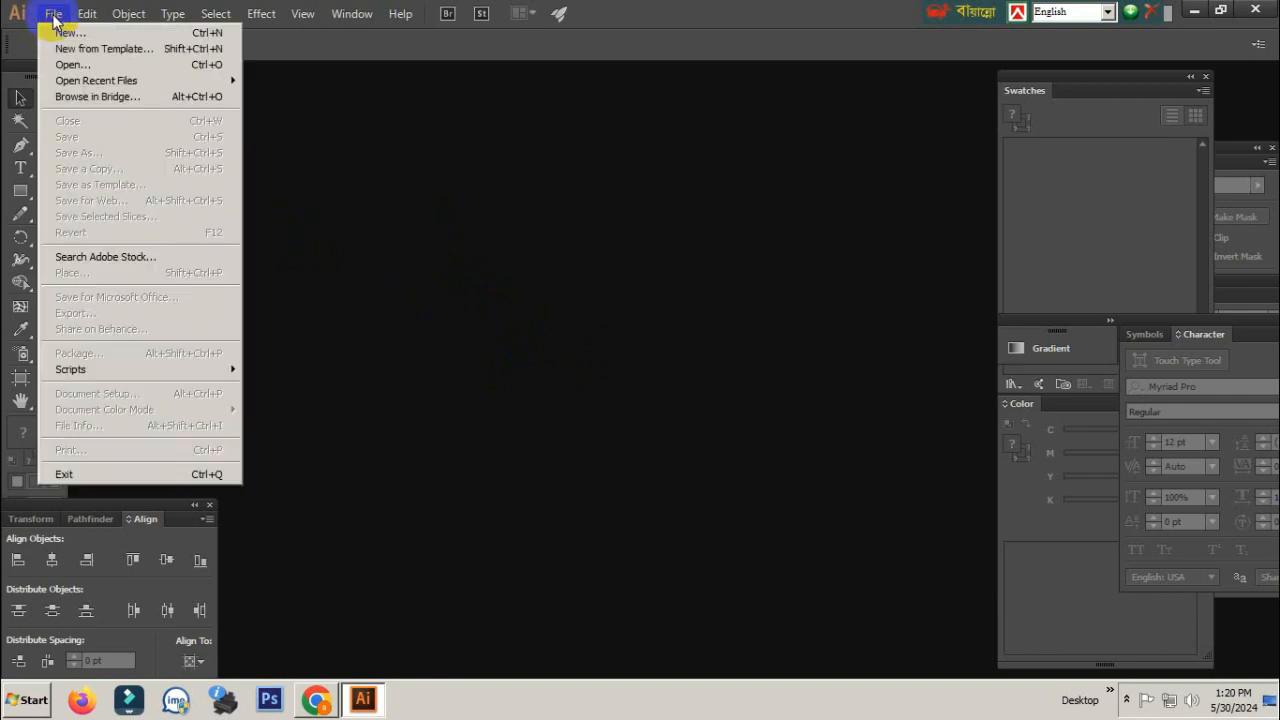
left_click(62, 33)
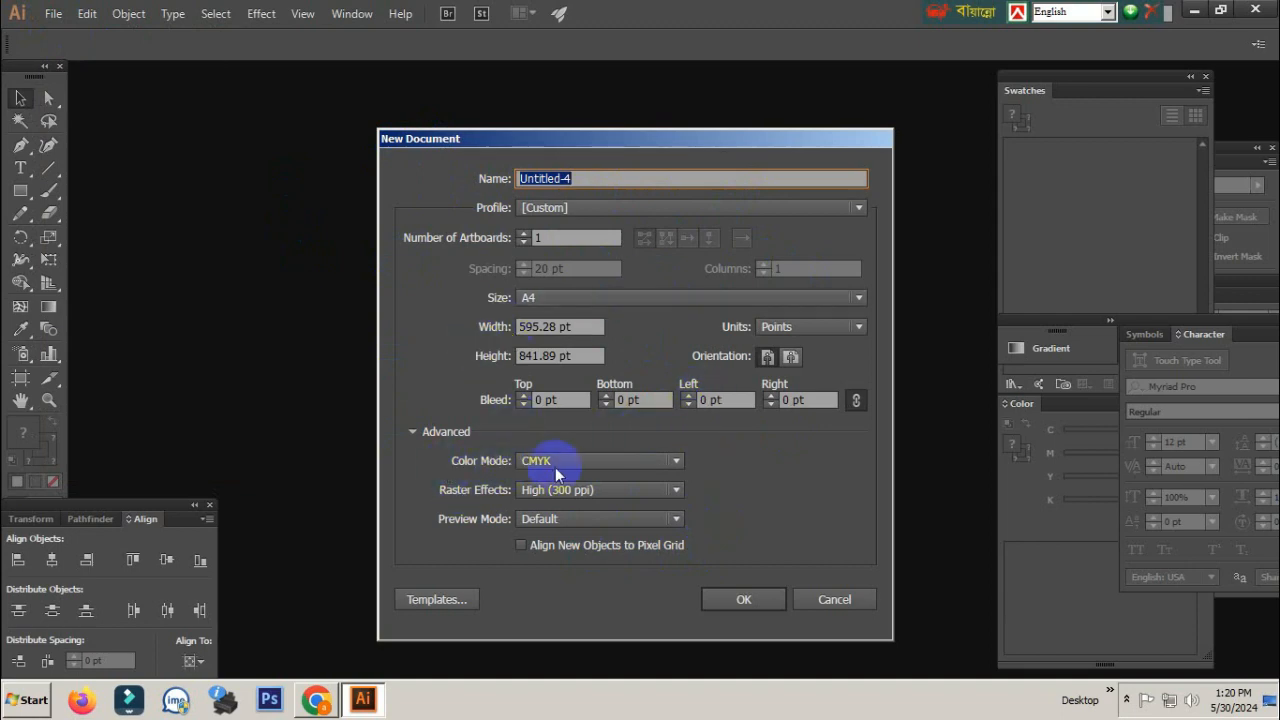
left_click(590, 460)
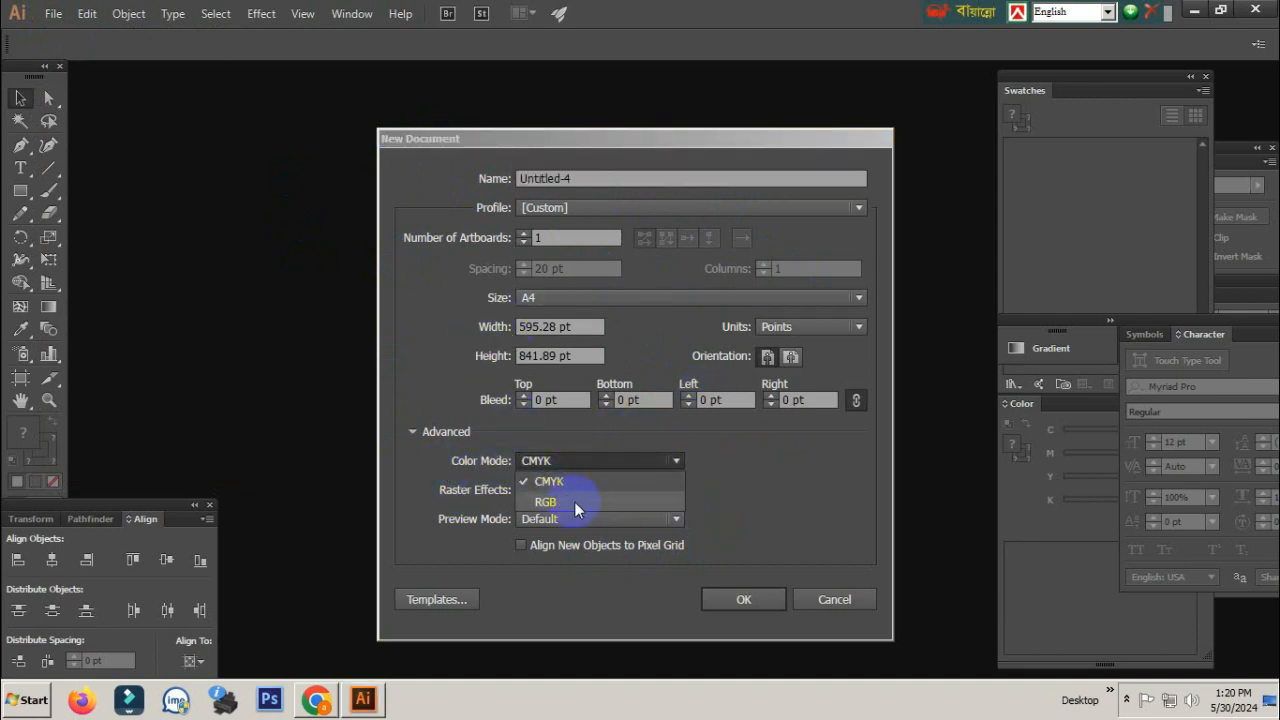
left_click(574, 501)
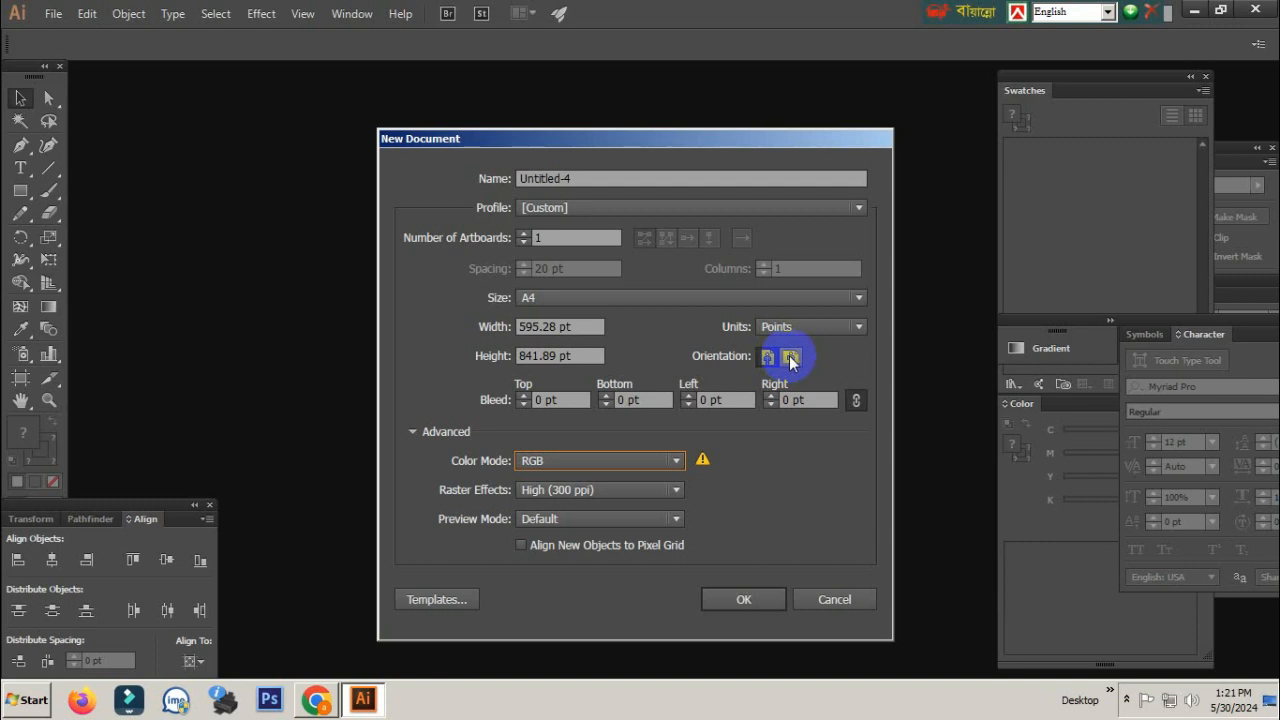
left_click(790, 358)
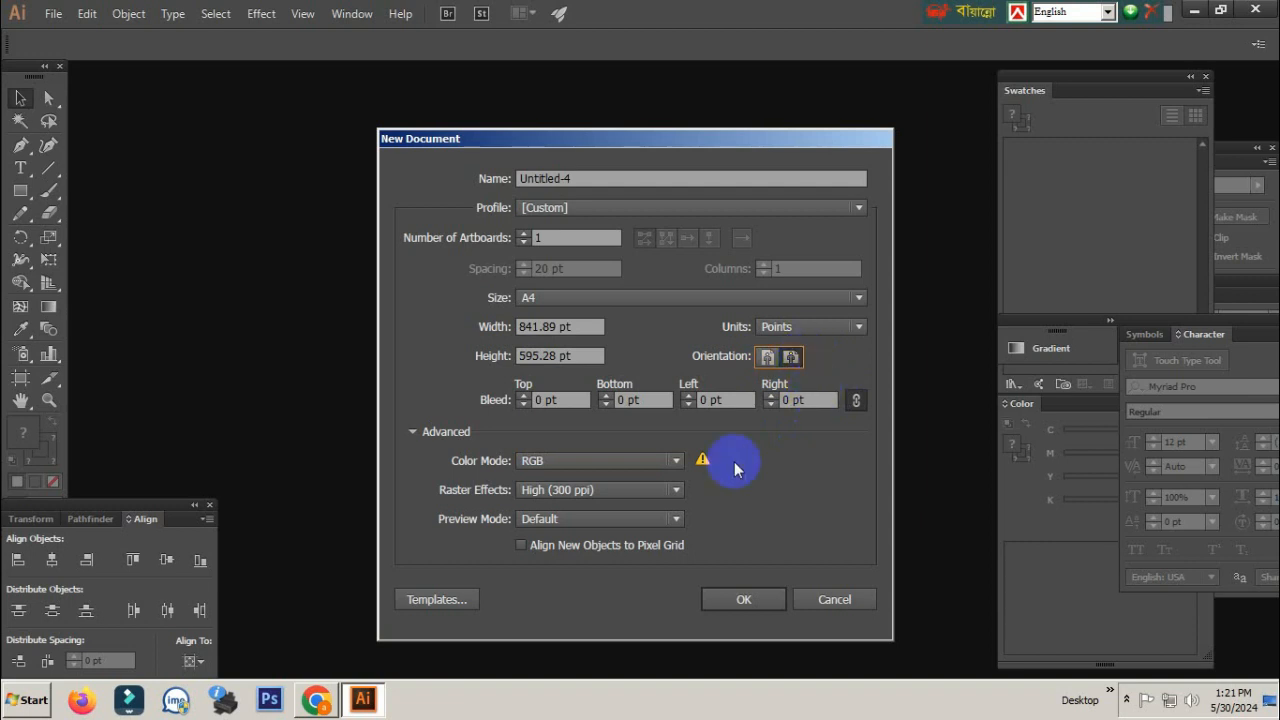
left_click(745, 598)
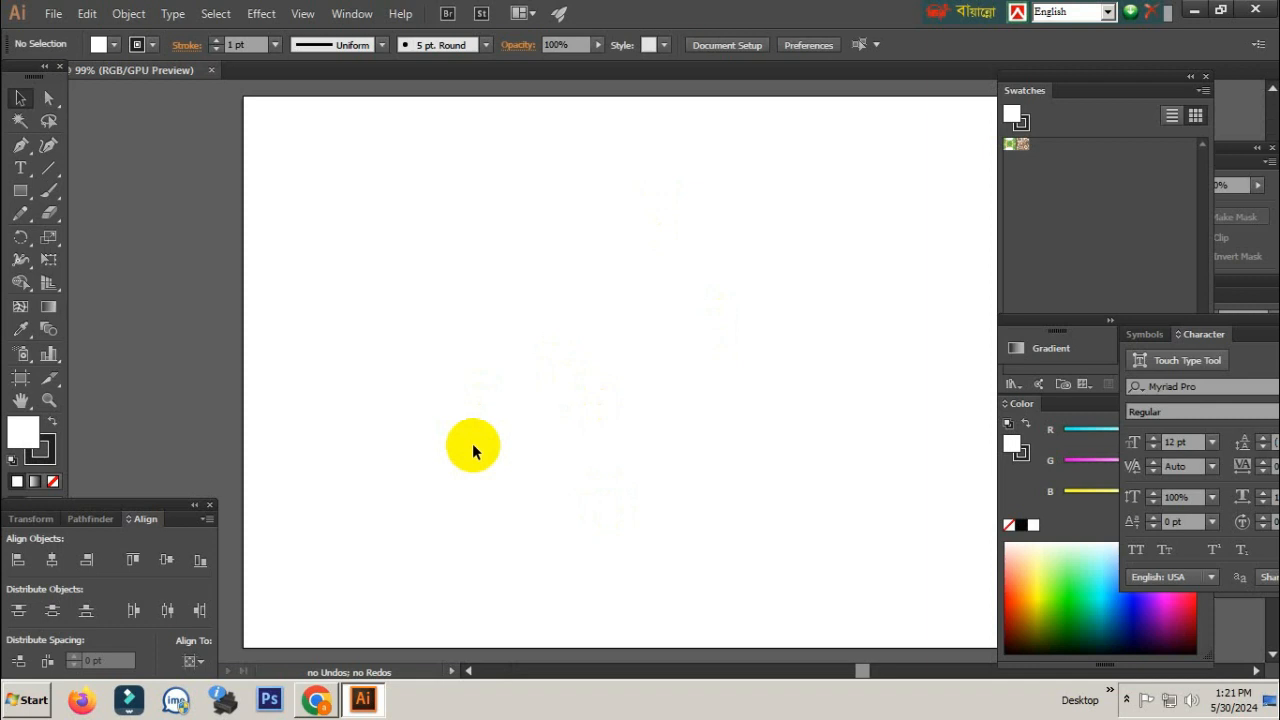
key("ctrl+minus")
key("ctrl+minus")
key("ctrl+minus")
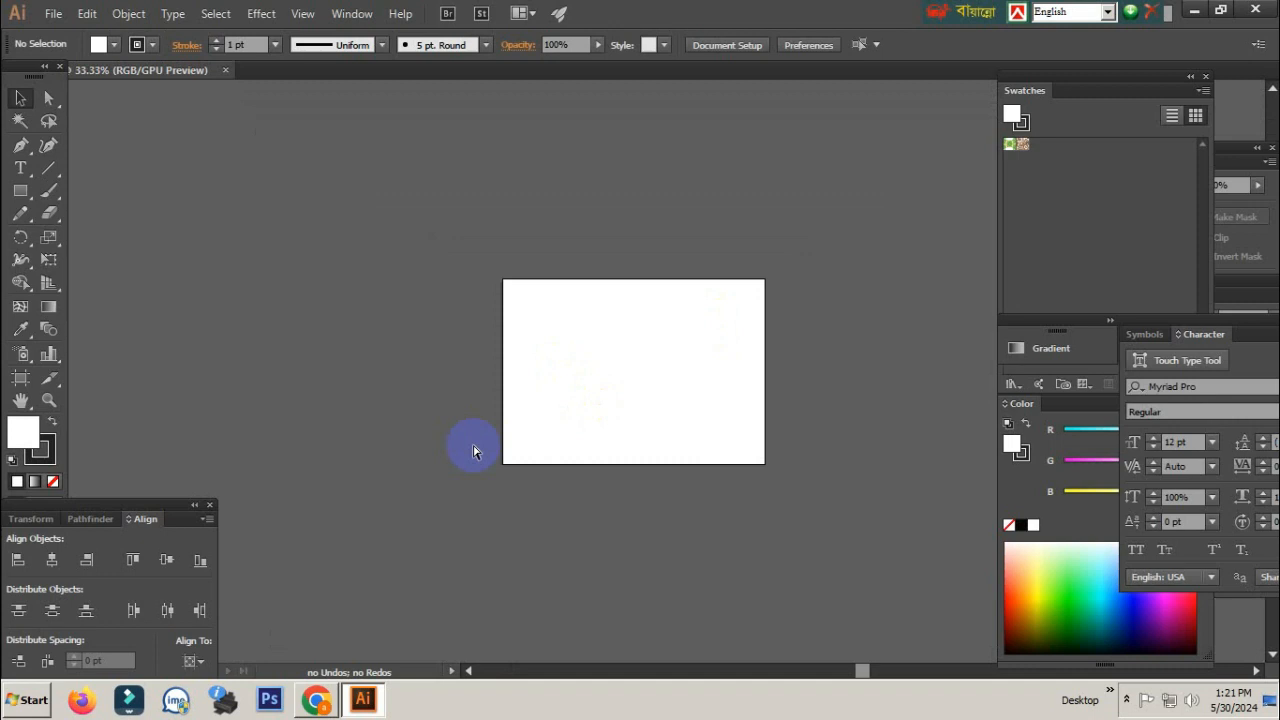
key("ctrl+plus")
key("ctrl+plus")
key("ctrl+minus")
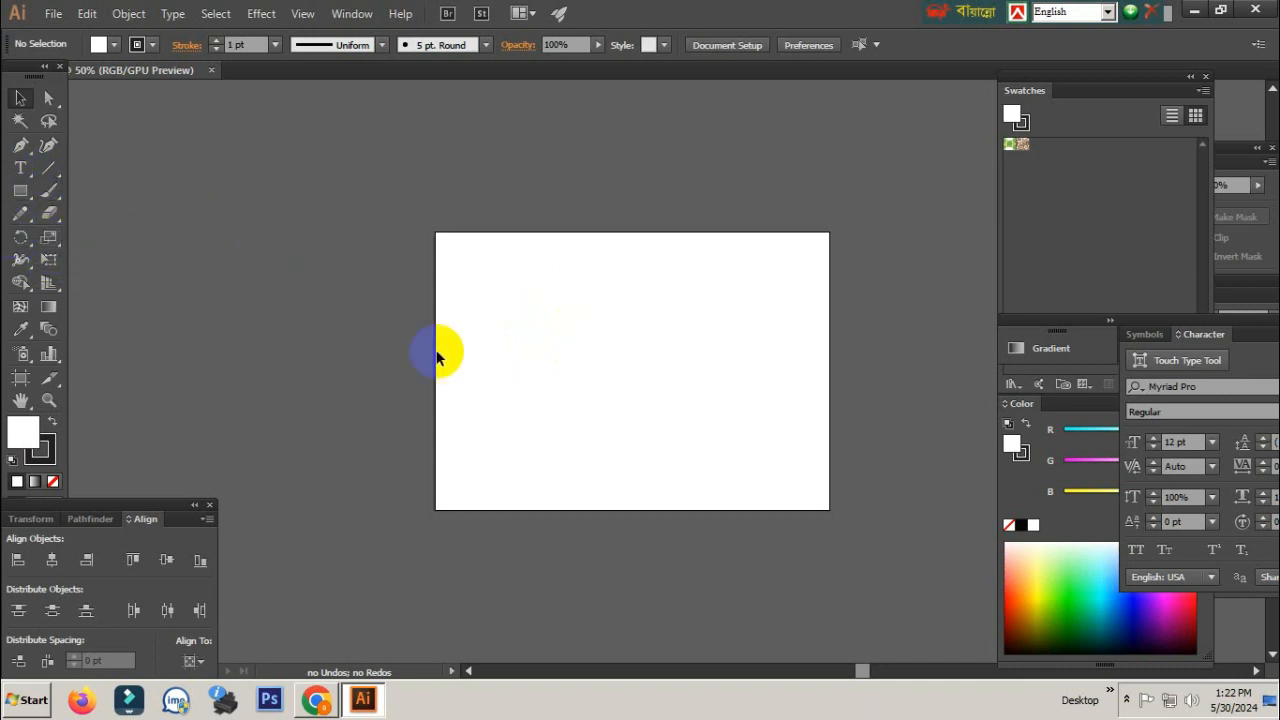
left_click(47, 259)
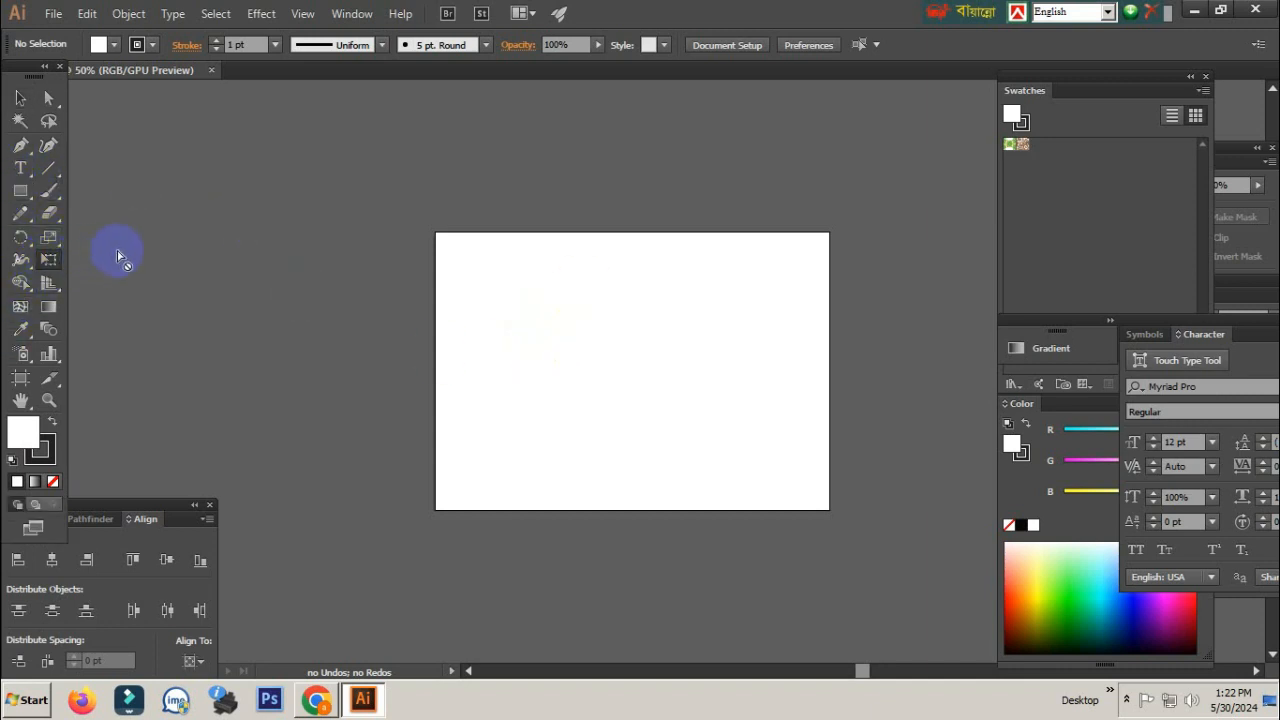
left_click(22, 99)
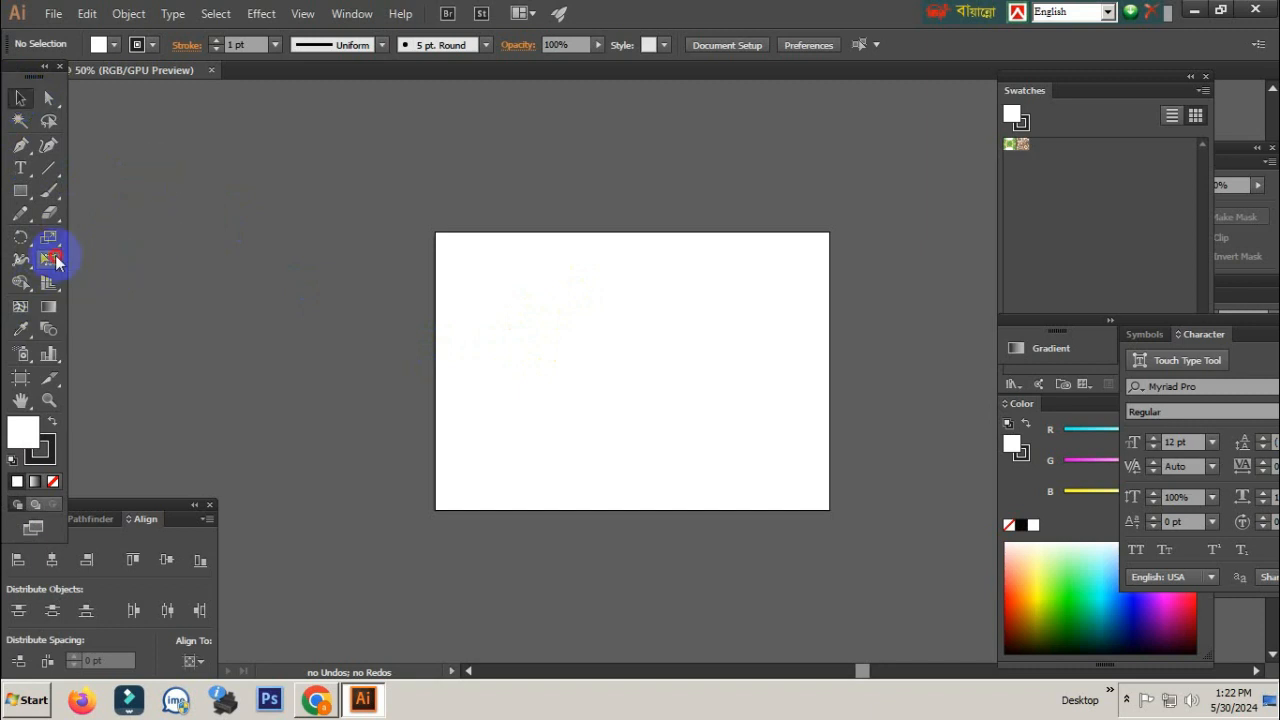
left_click(53, 260)
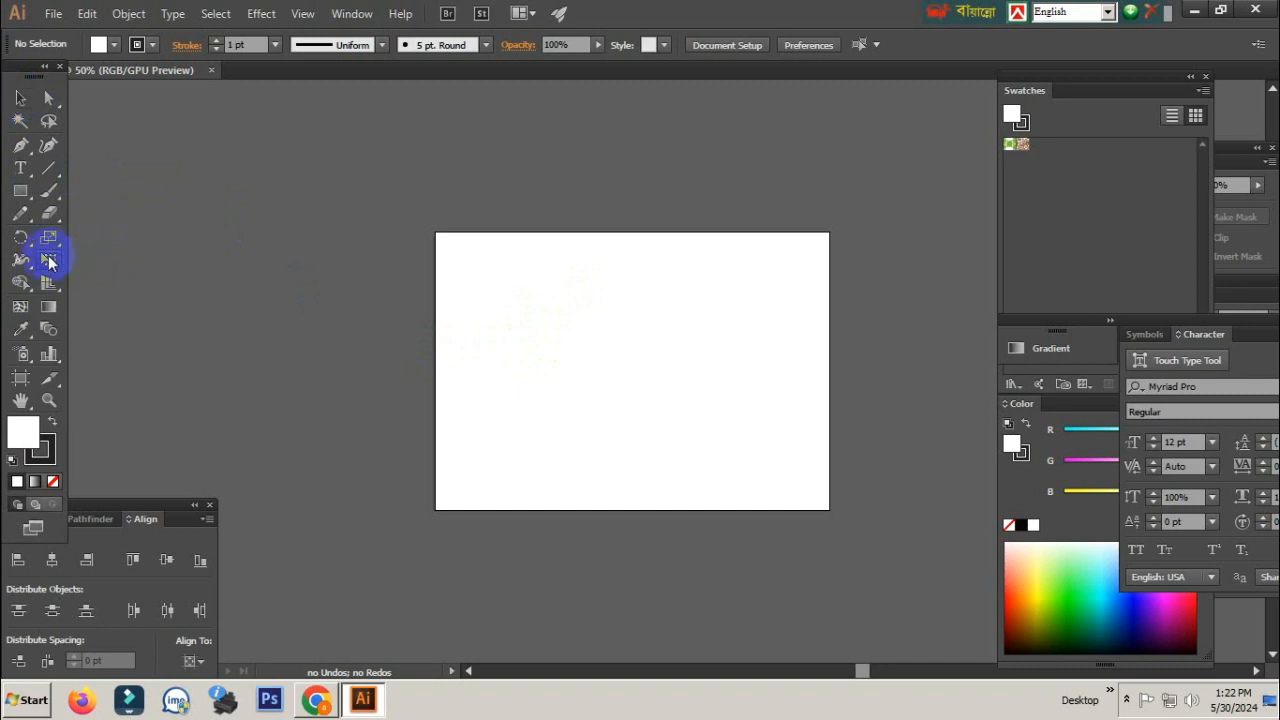
left_click(22, 95)
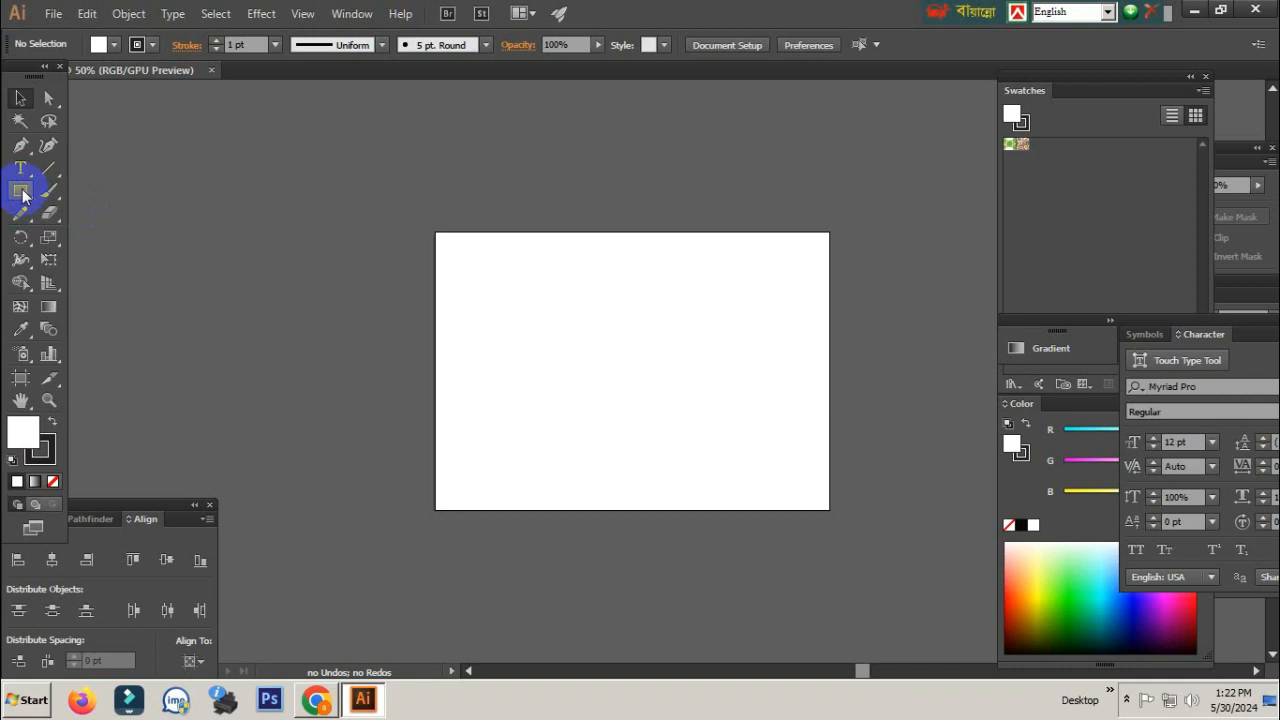
- Change the artboard's orientation to portrait in its Artboard Options
left_click(20, 377)
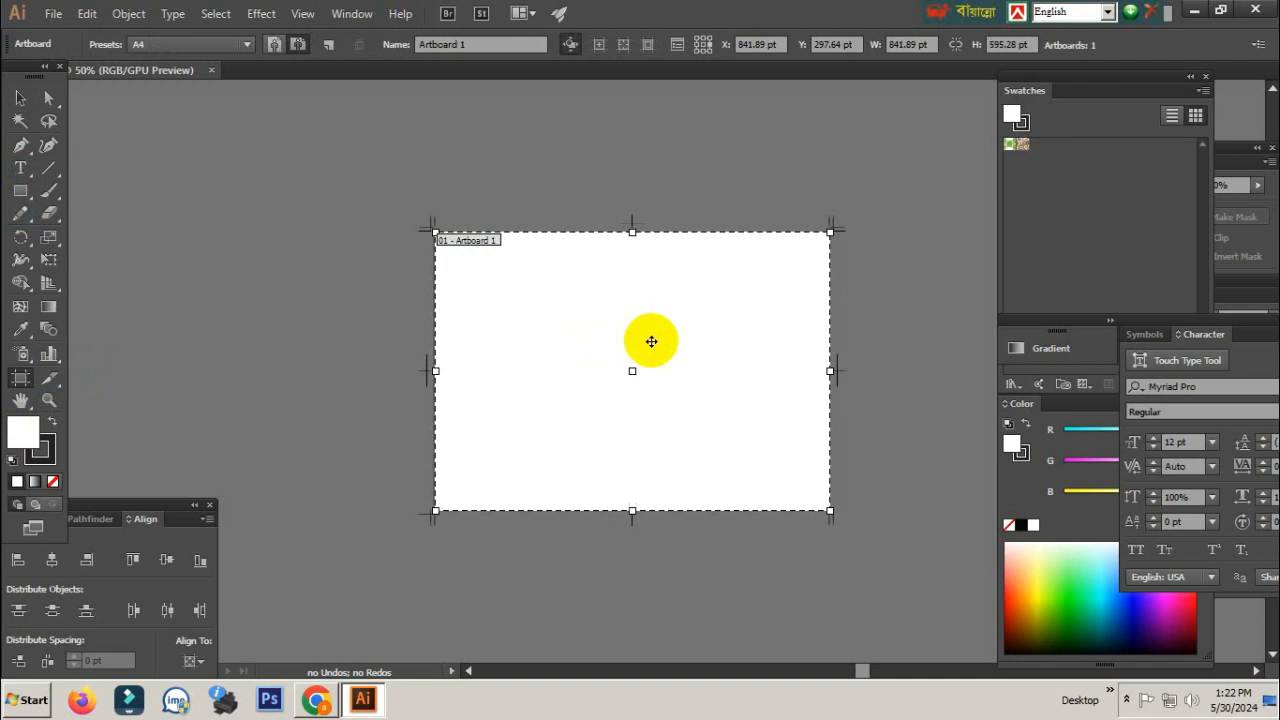
double_click(625, 391)
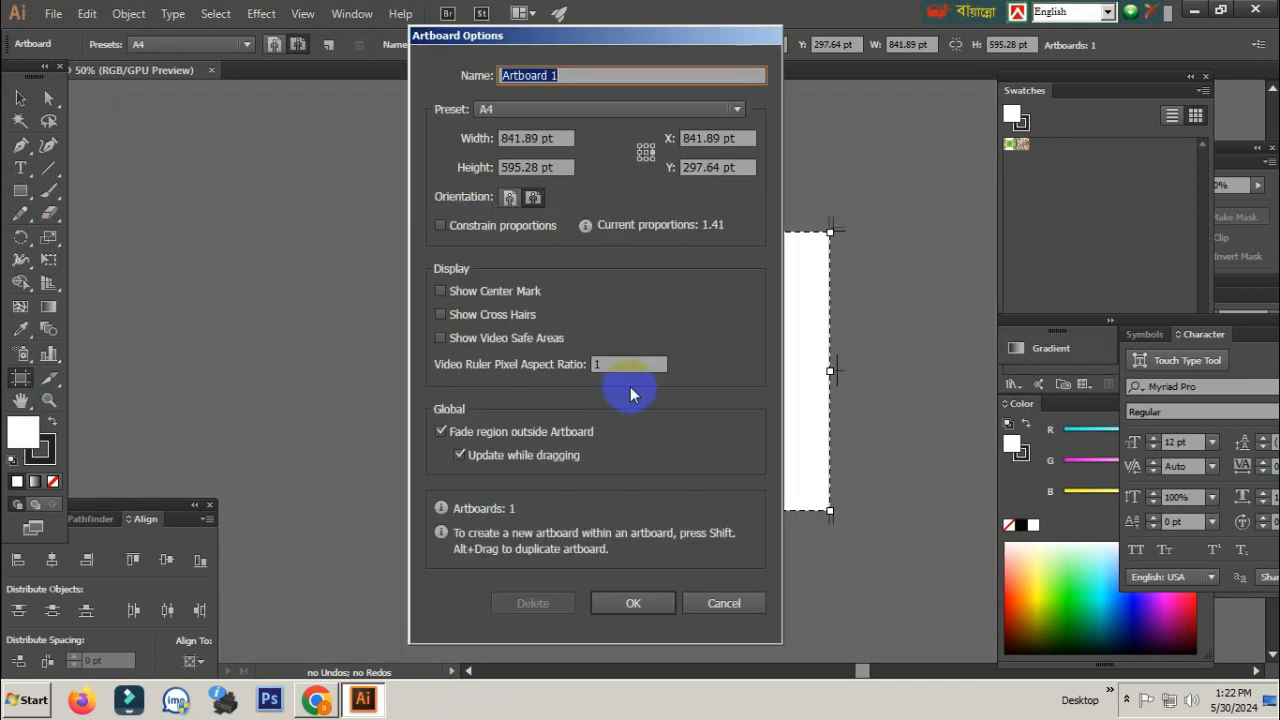
left_click(510, 197)
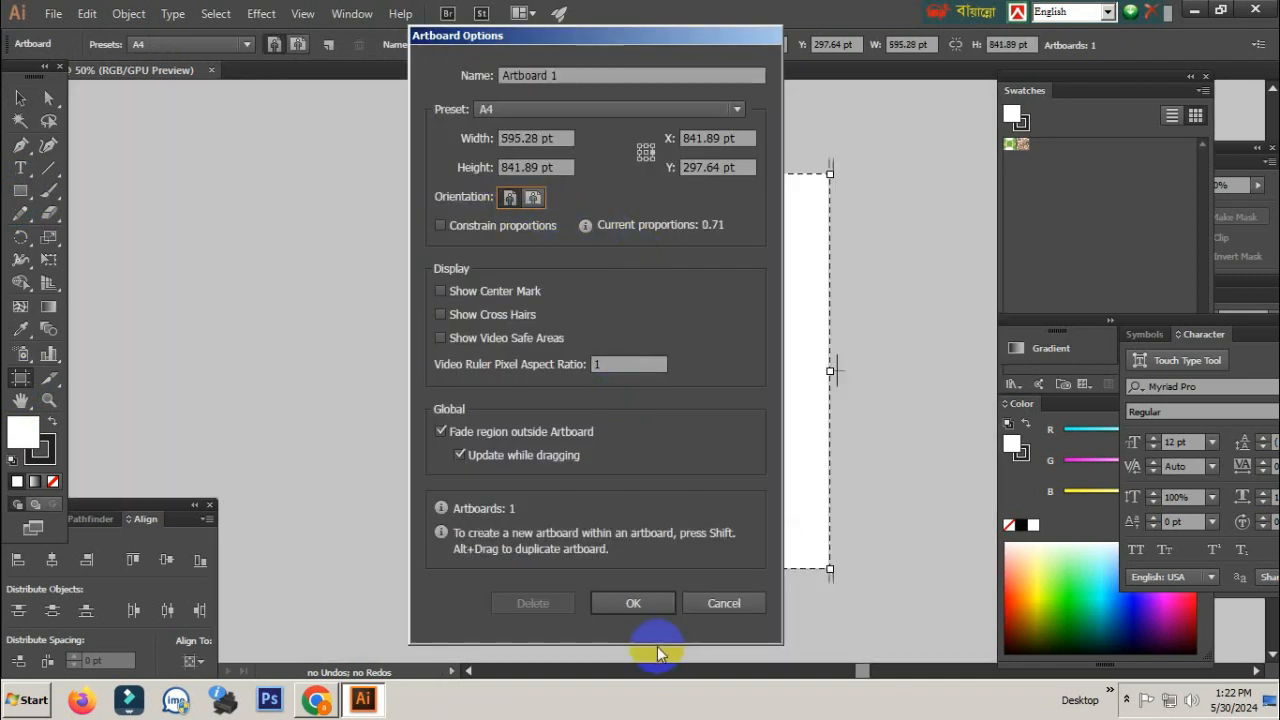
left_click(632, 603)
left_click(17, 98)
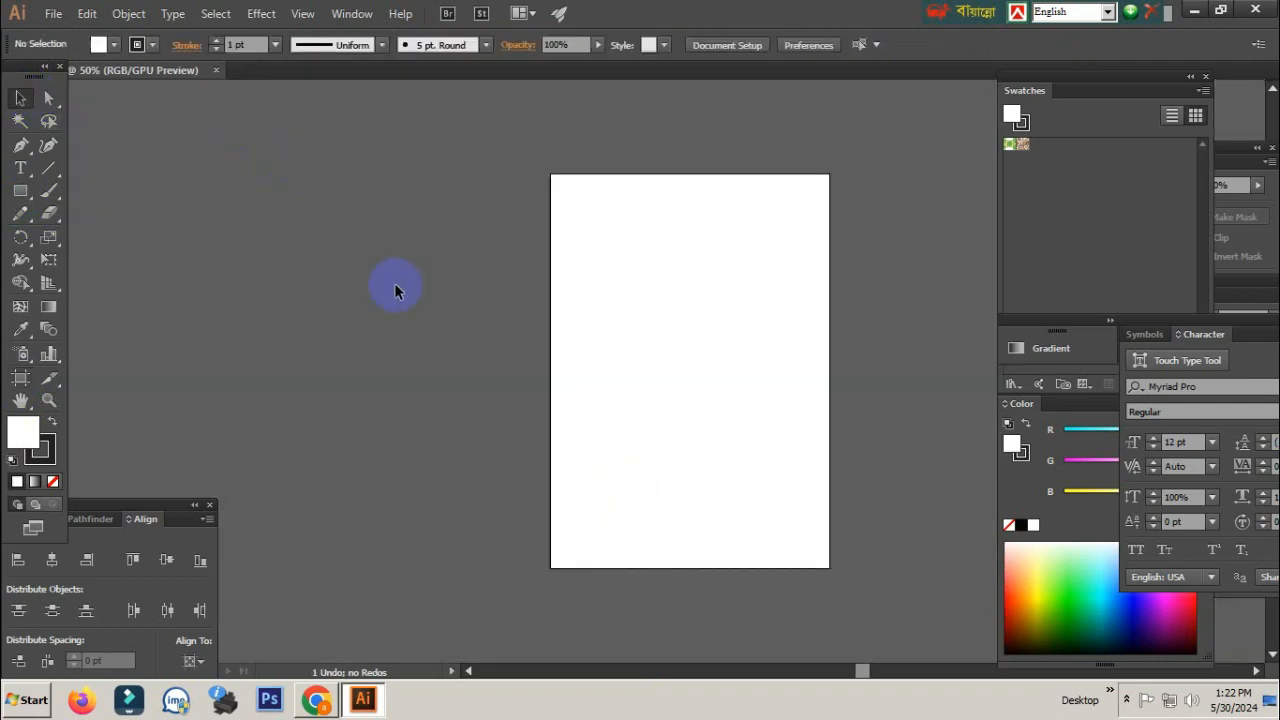
mouse_move(134, 505)
left_mouse_down()
mouse_move(186, 496)
mouse_move(138, 500)
left_mouse_up()
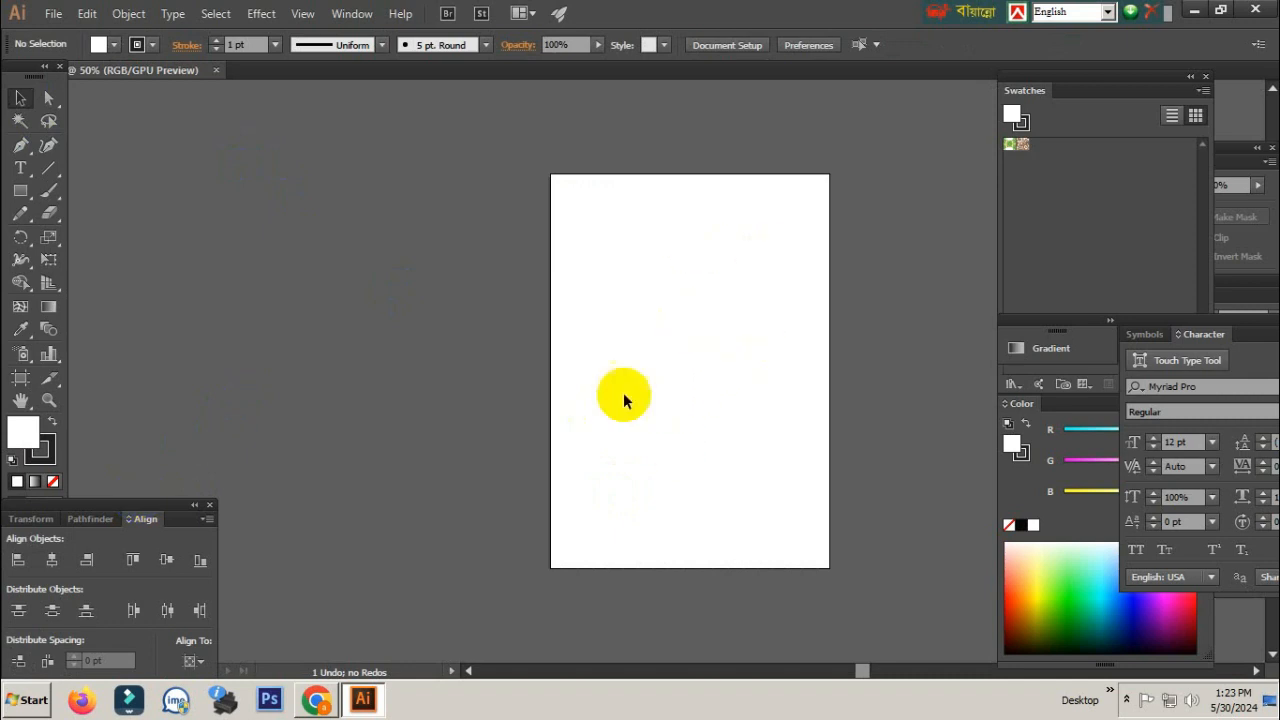
- Draw a rectangle that covers the whole portrait artboard
left_click(22, 191)
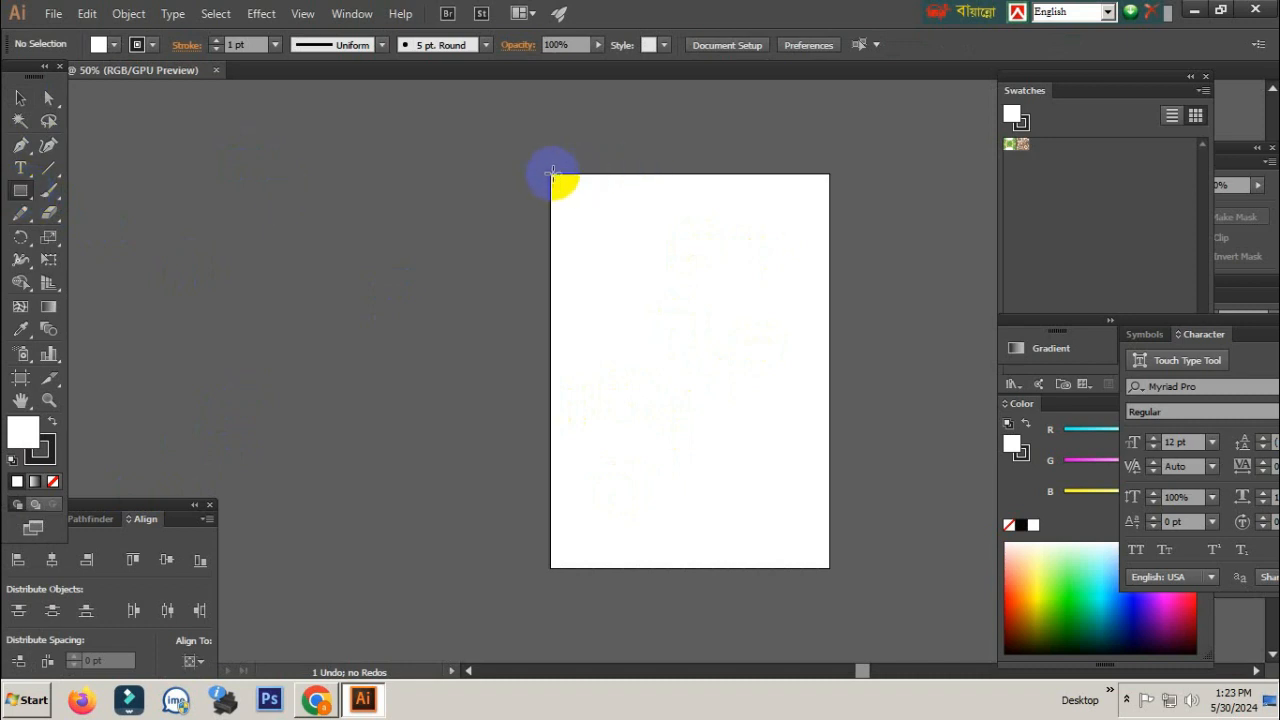
left_click_drag(552, 174, 828, 568)
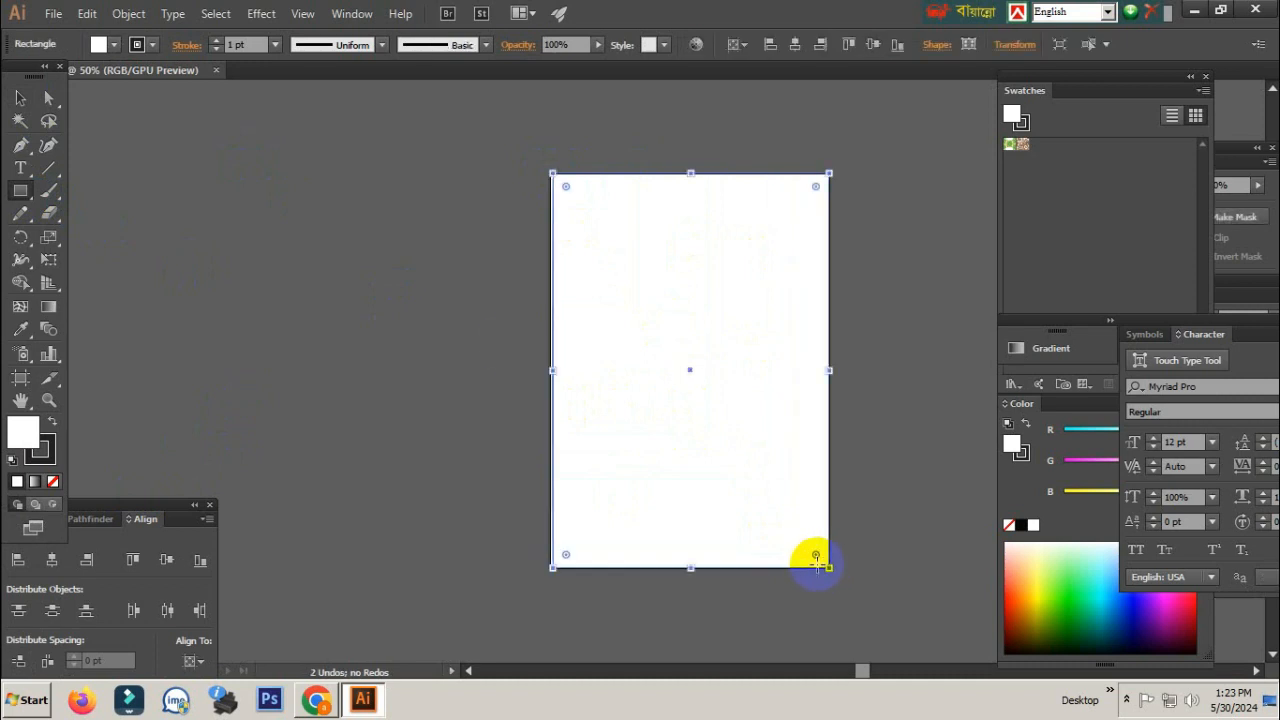
left_click(20, 97)
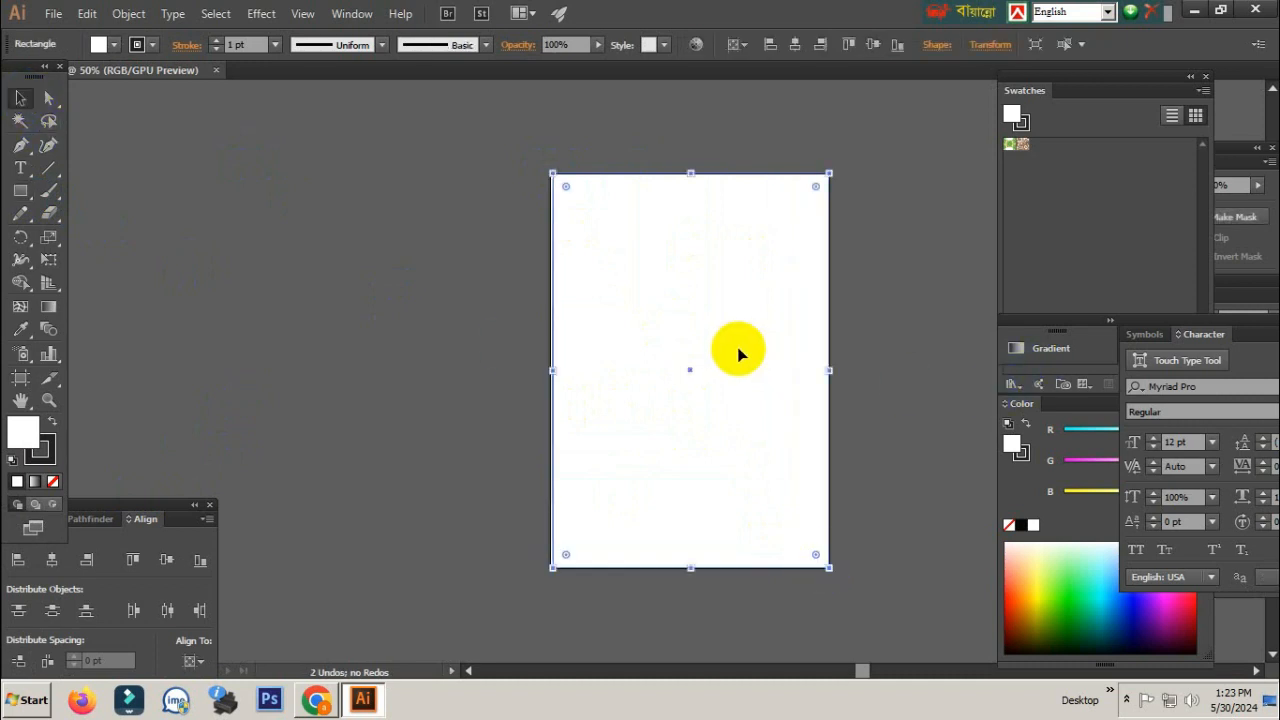
- Bring up the Gradient settings beside the artboard and apply the white-to-black linear gradient to the rectangle's fill
left_click(1088, 352)
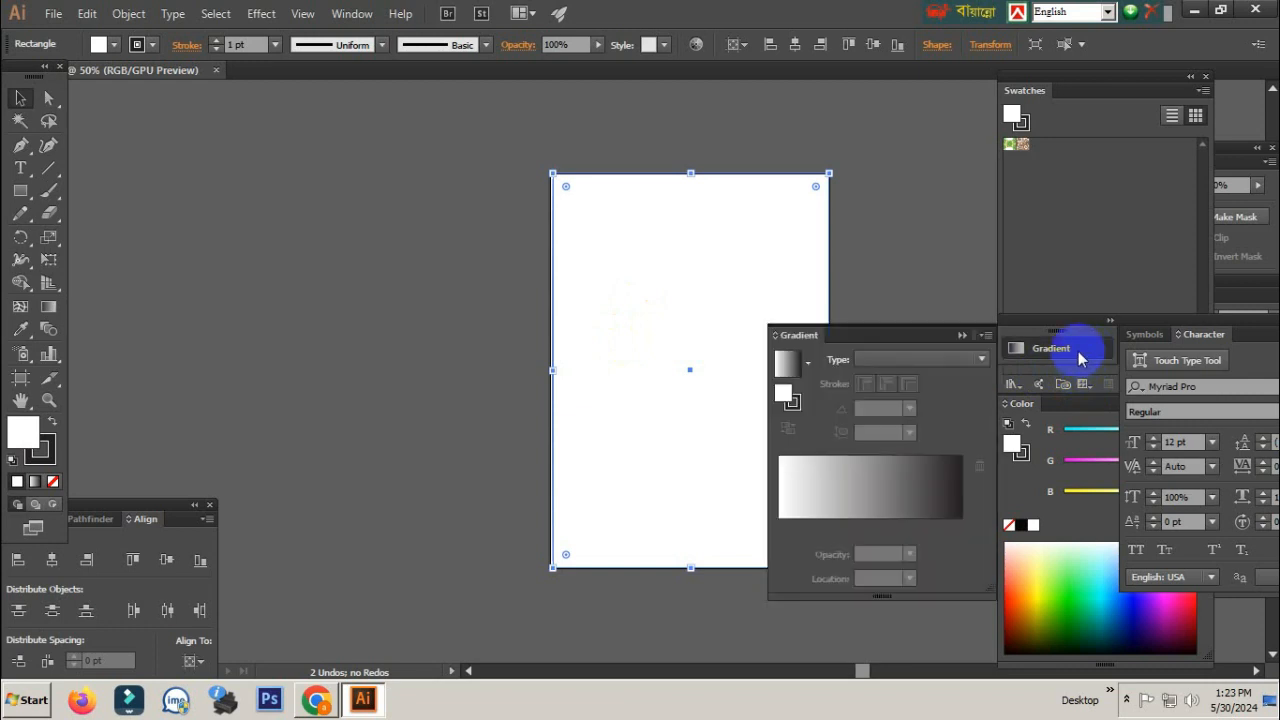
left_click(909, 293)
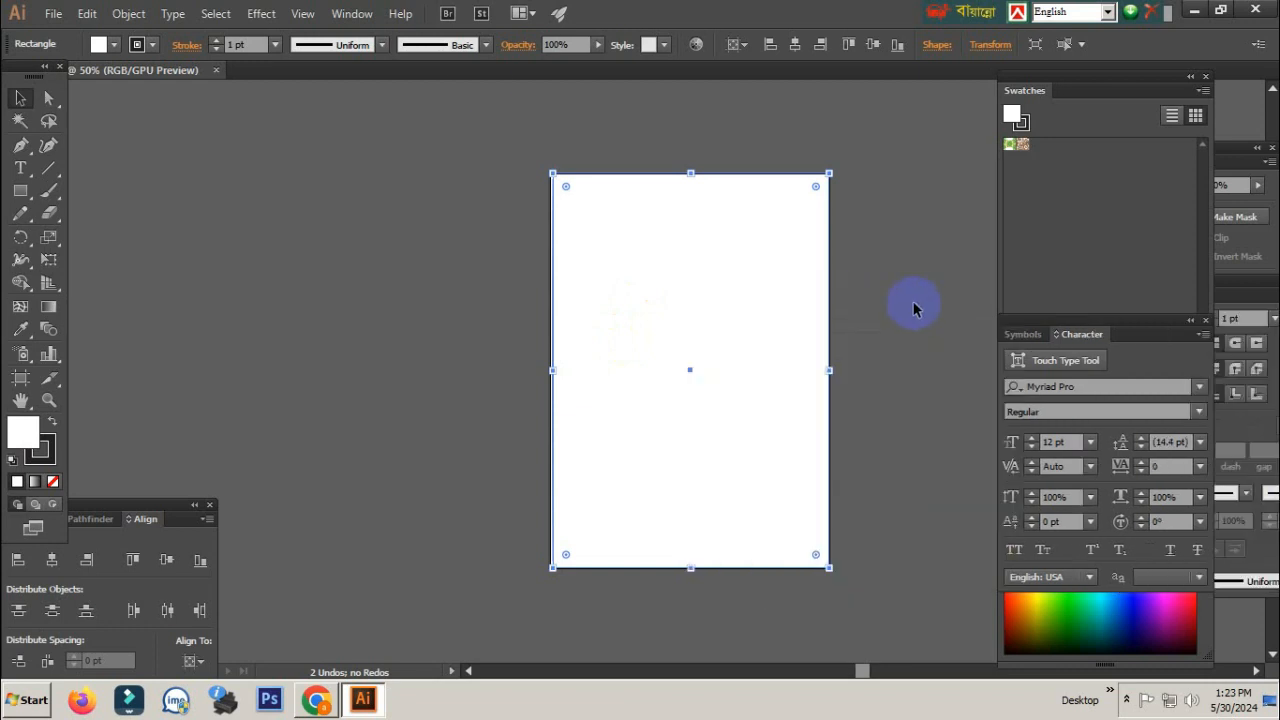
left_click(350, 16)
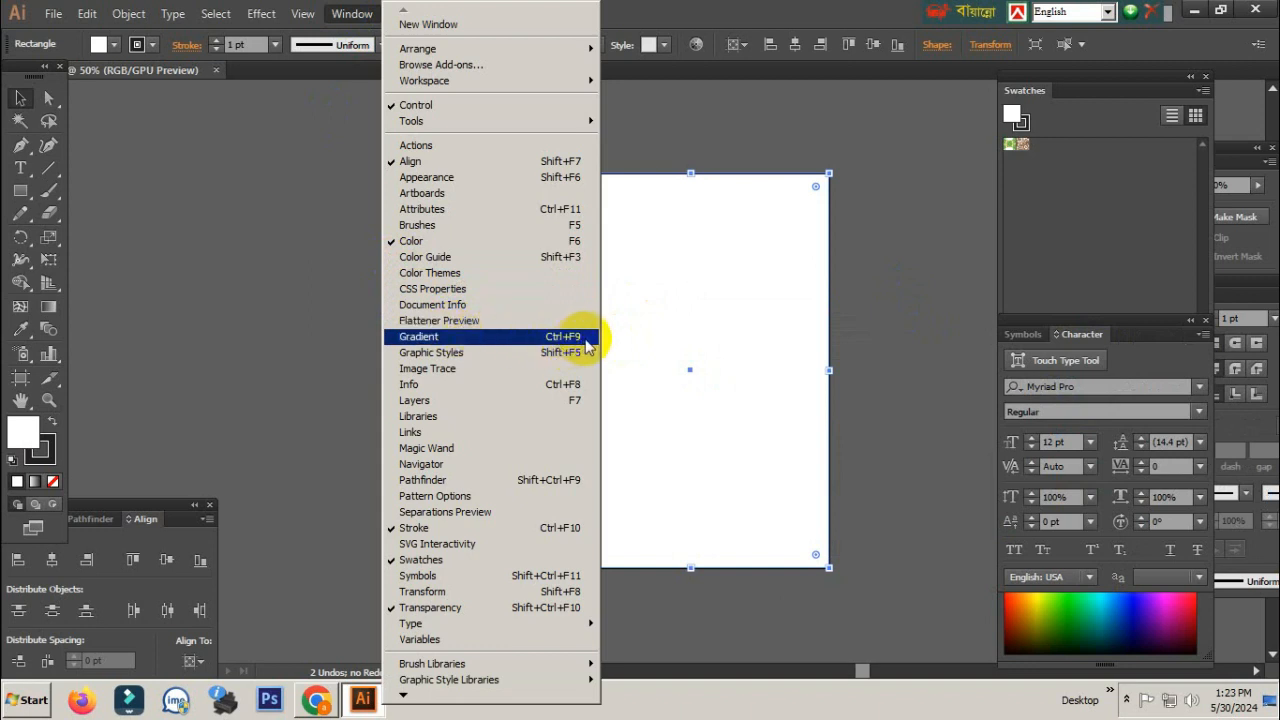
left_click(510, 345)
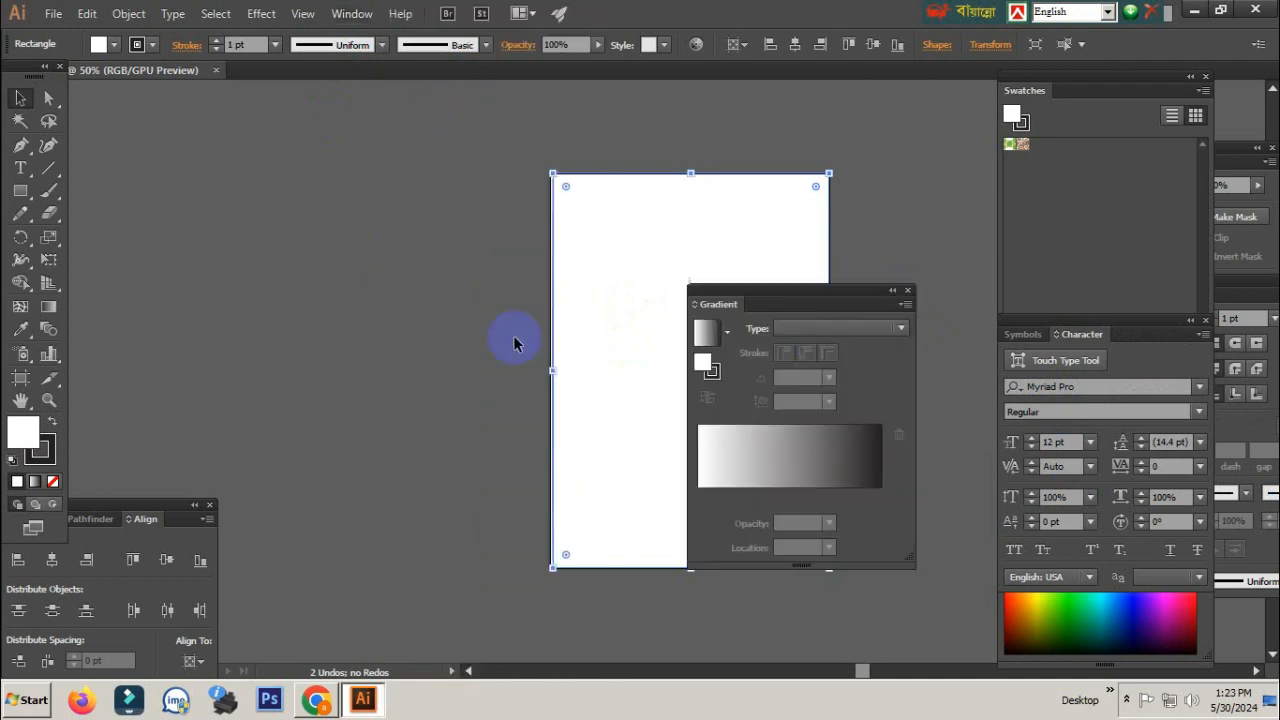
left_click_drag(851, 305, 1075, 306)
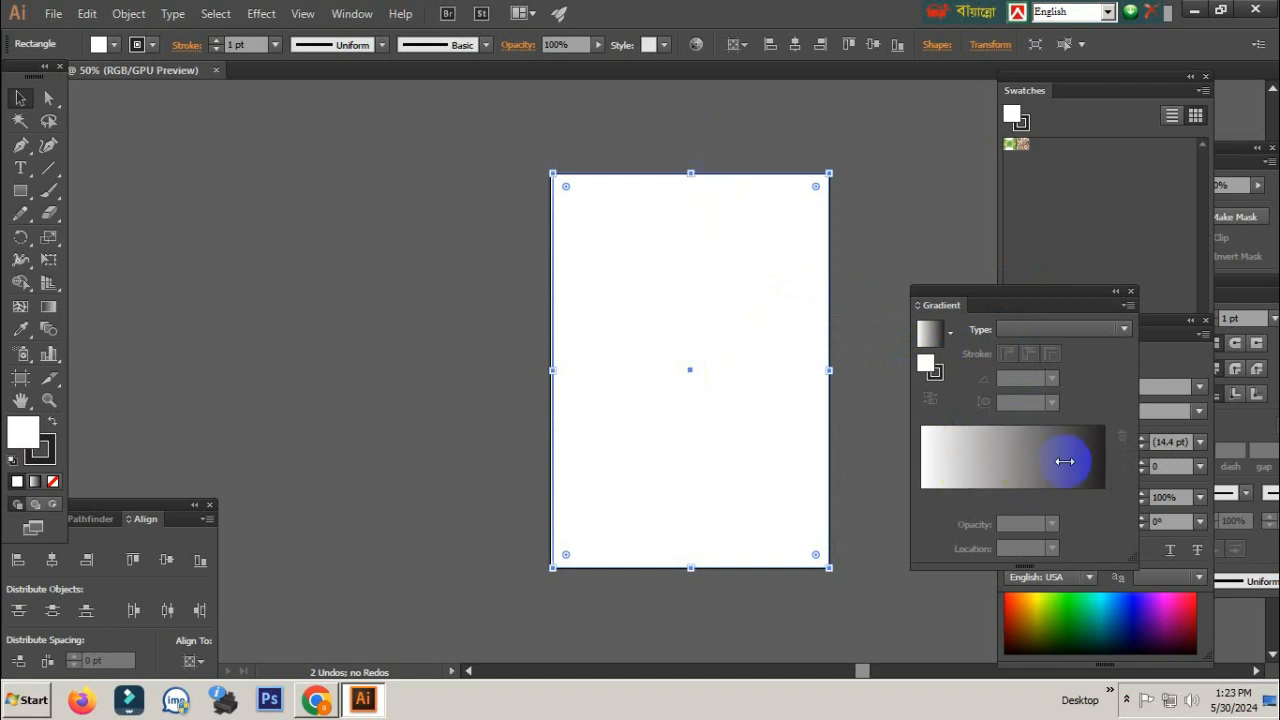
left_click(1023, 467)
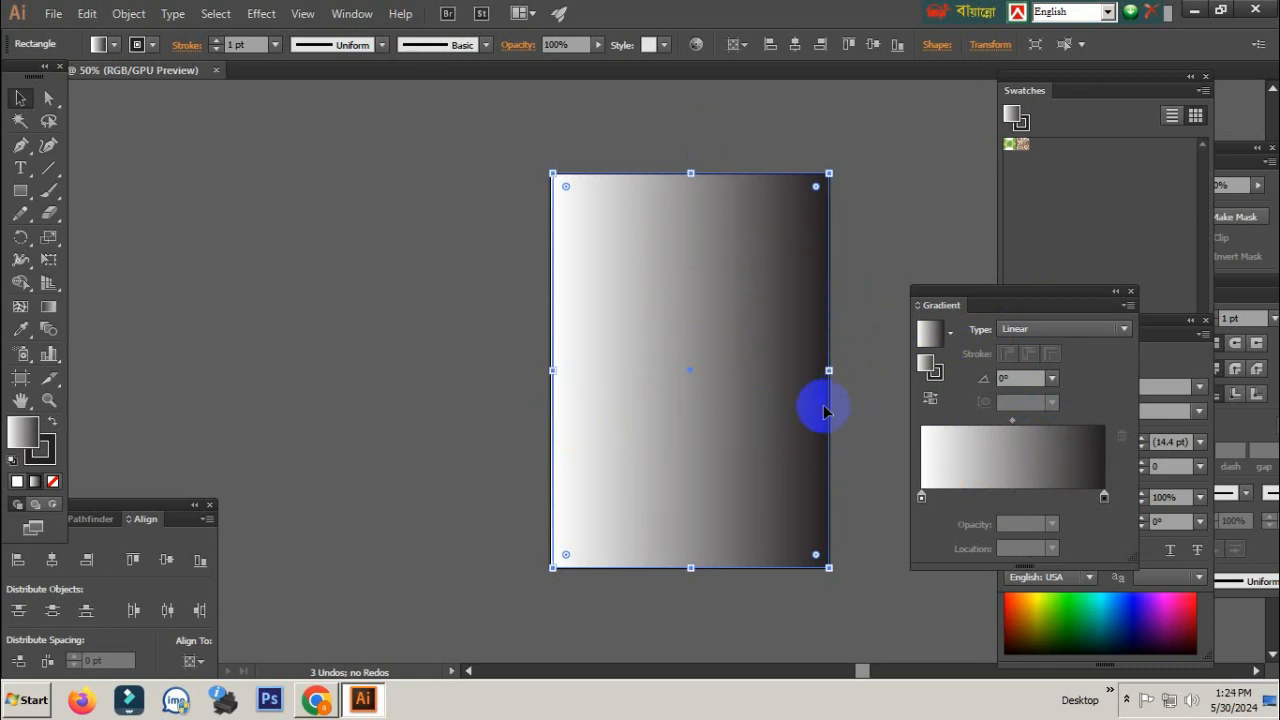
- Select the gradient's black end stop and switch its color model from grayscale to RGB
left_click(1104, 496)
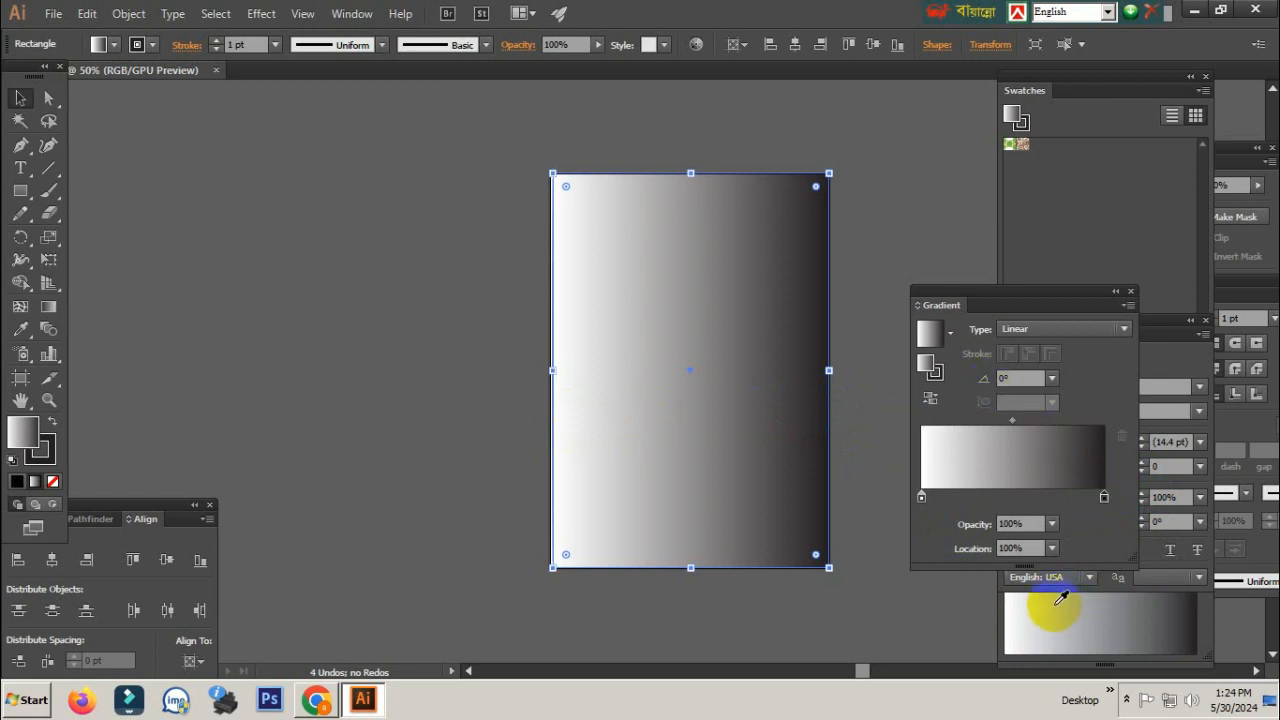
left_click(1006, 617)
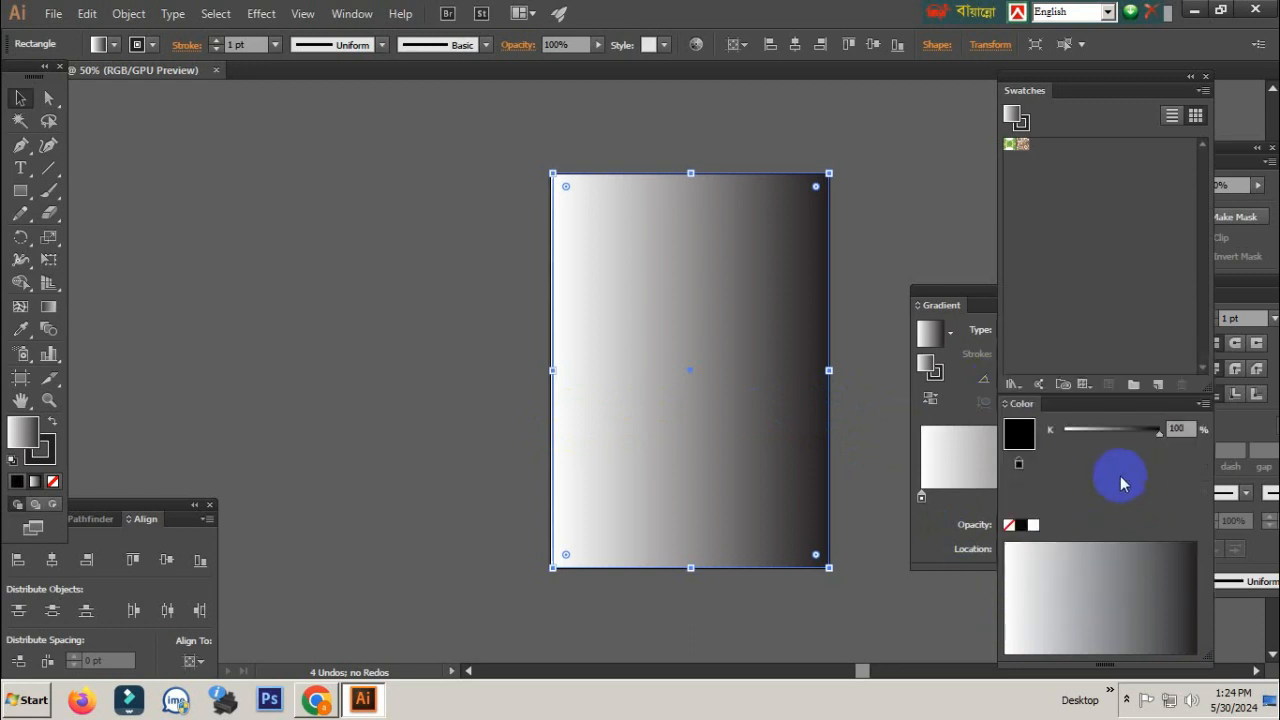
left_click_drag(1116, 403, 336, 240)
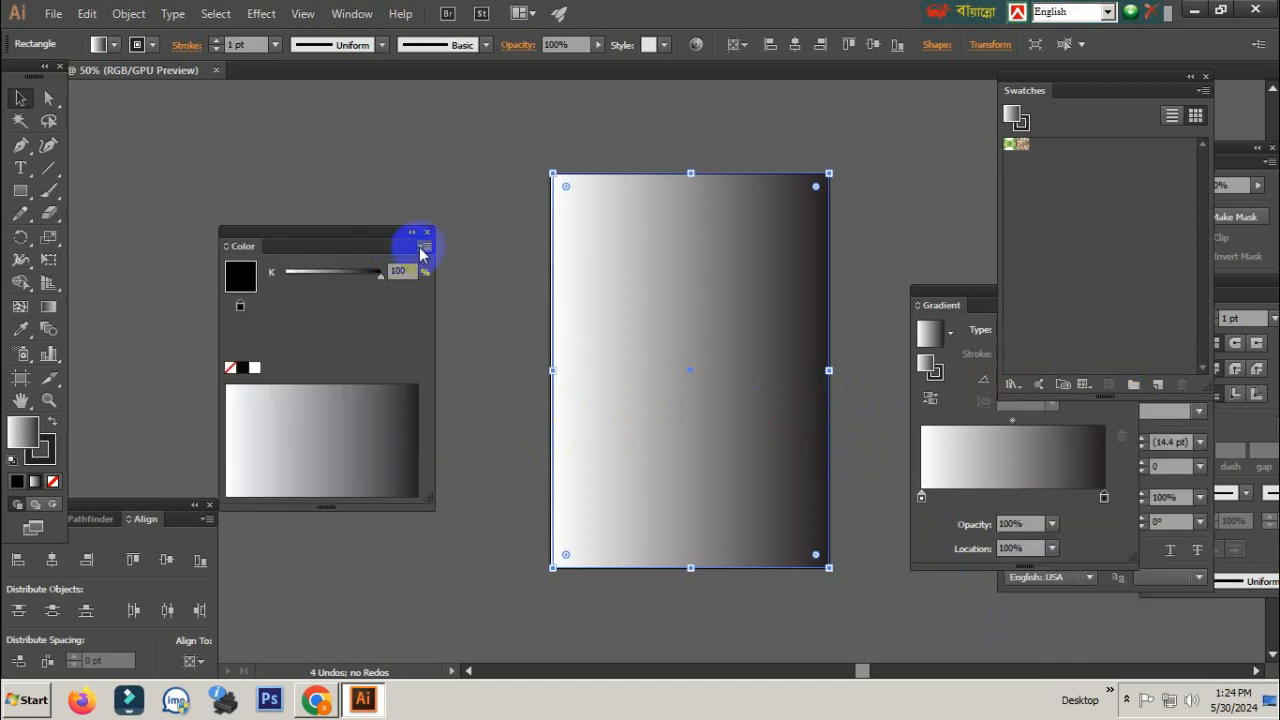
left_click(422, 249)
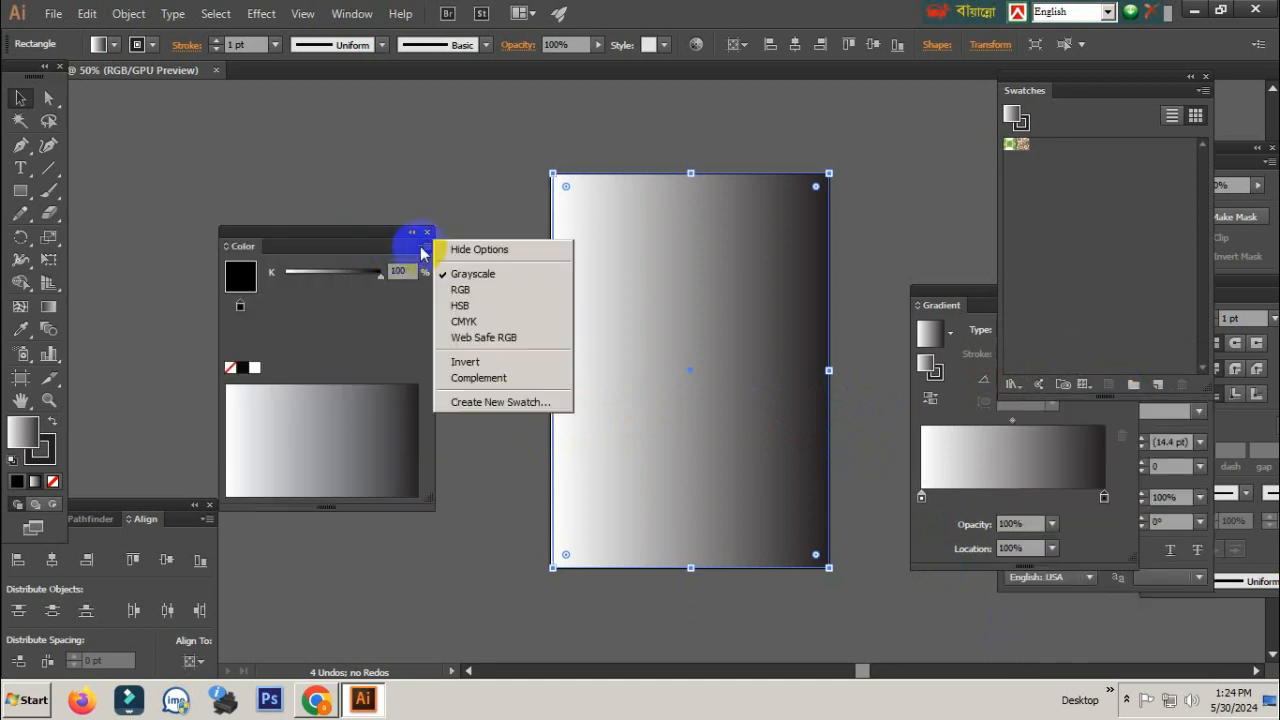
left_click(480, 286)
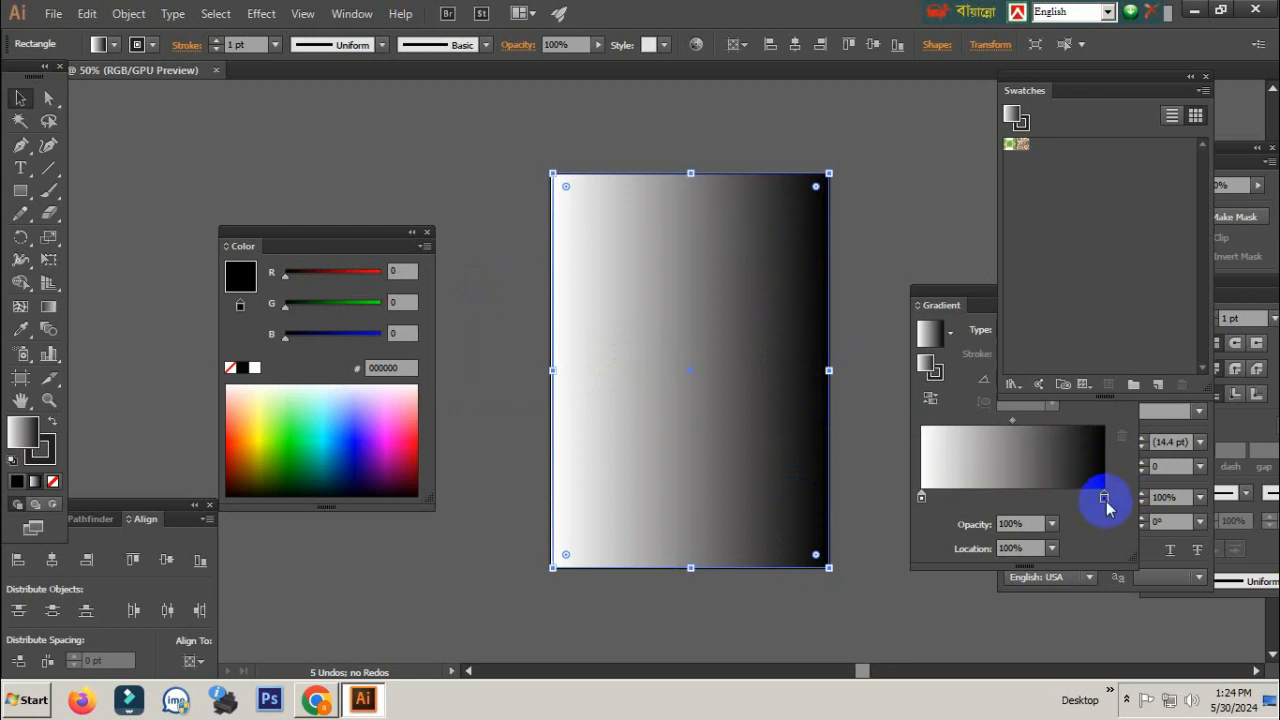
- Recolor the gradient's black end stop to dark navy by setting its blue value to 77
left_click_drag(968, 291, 947, 286)
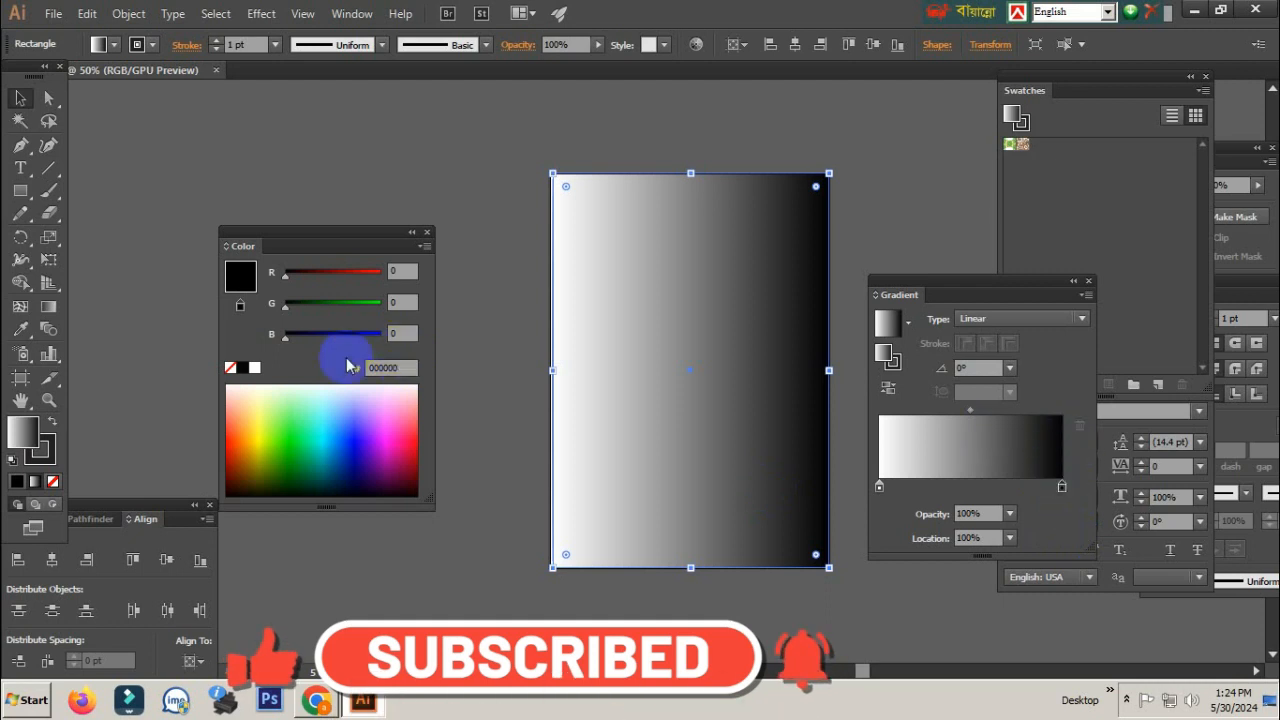
left_click(318, 337)
left_click_drag(319, 336, 314, 334)
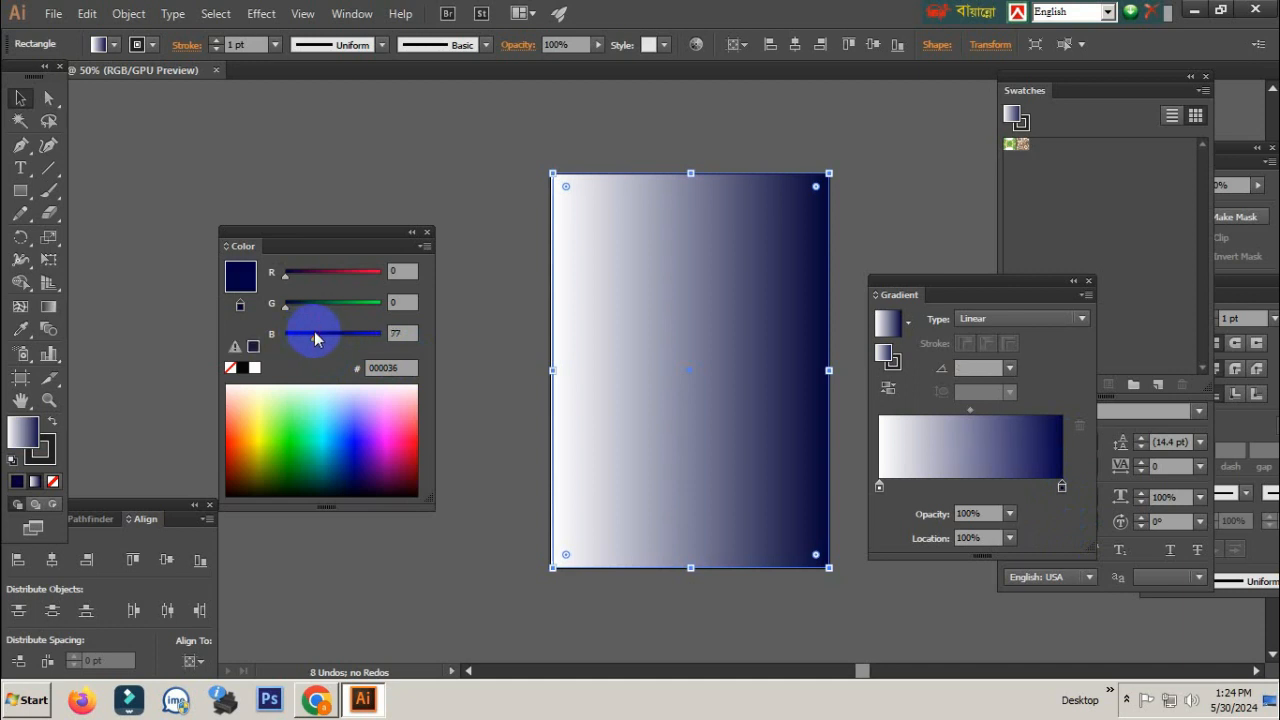
- Select the gradient's white start stop and switch its color model from grayscale to RGB
left_click(882, 489)
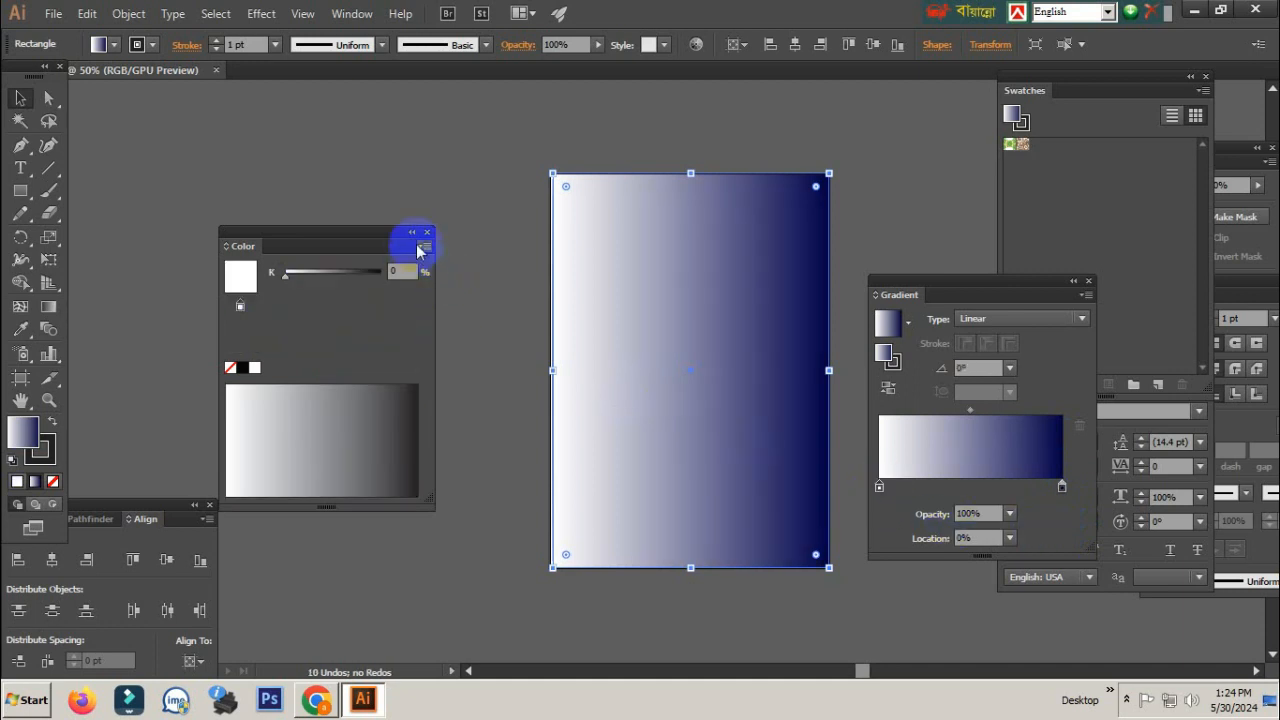
left_click(424, 247)
left_click(468, 289)
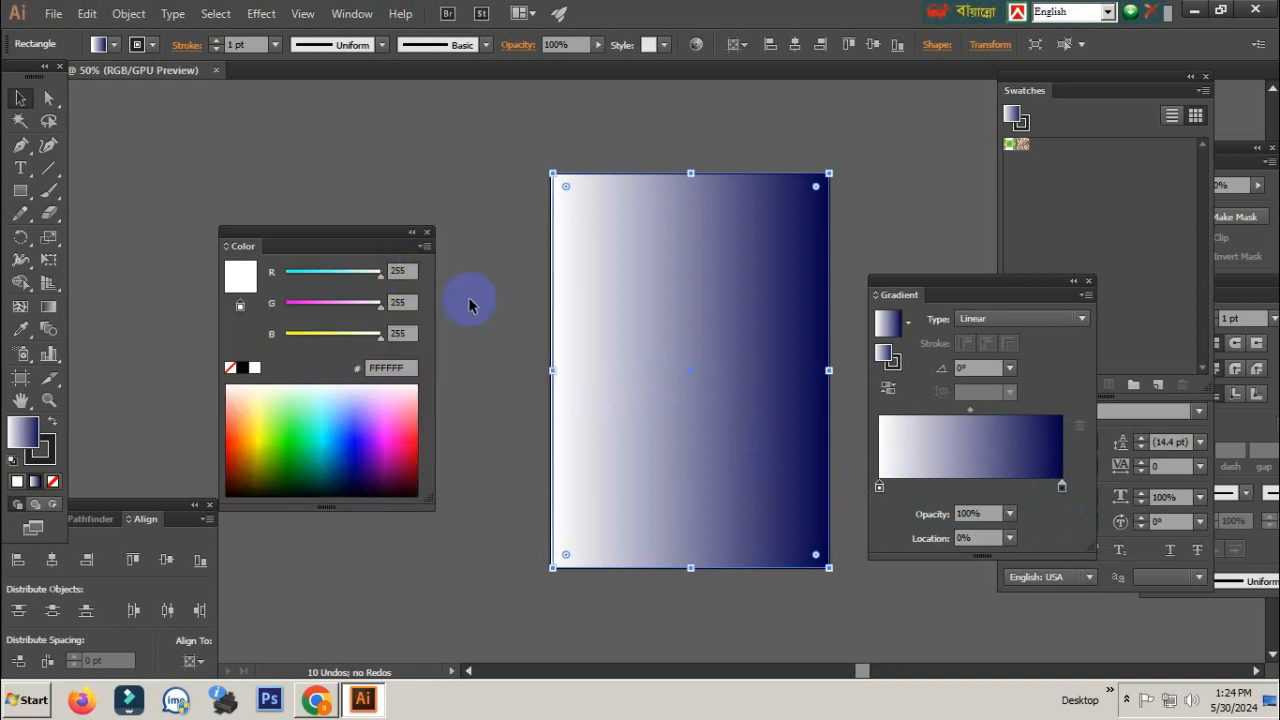
- Recolor the gradient's start stop to medium blue with red 59, green 59 and blue 194
left_click_drag(357, 303, 290, 302)
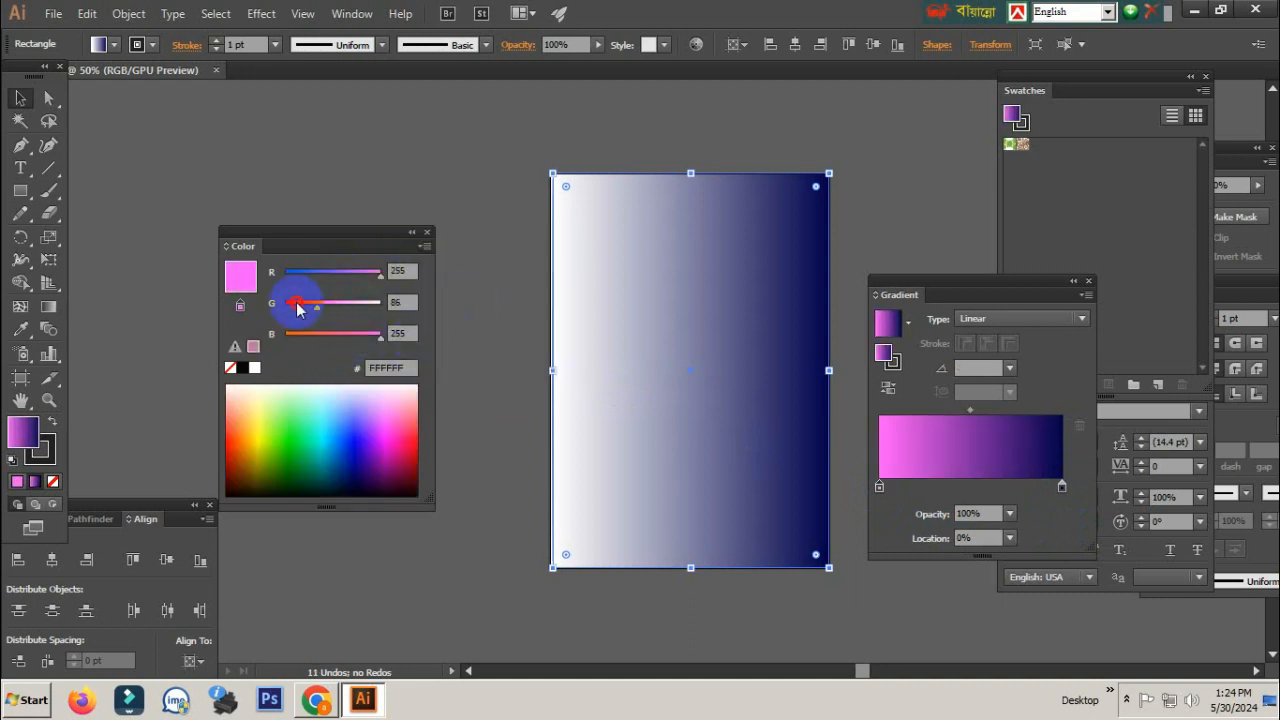
left_click_drag(341, 338, 278, 337)
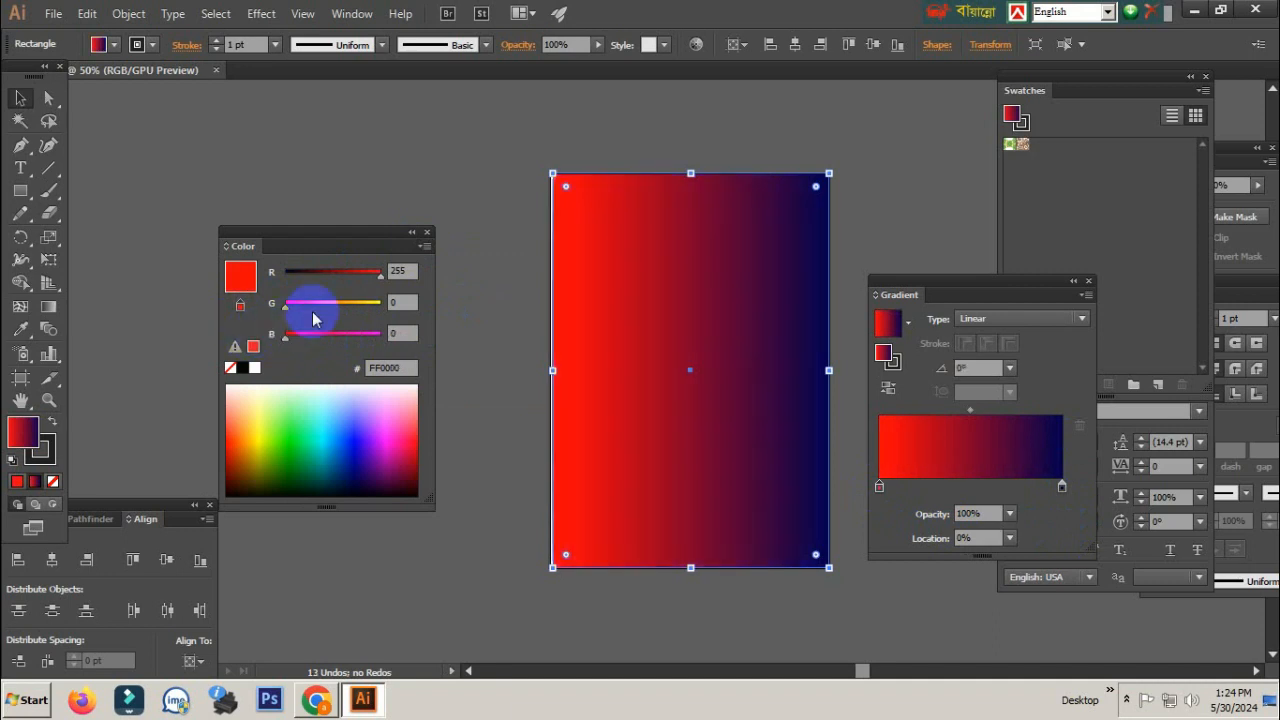
left_click_drag(354, 274, 332, 278)
left_click_drag(300, 331, 330, 336)
left_click_drag(316, 275, 309, 300)
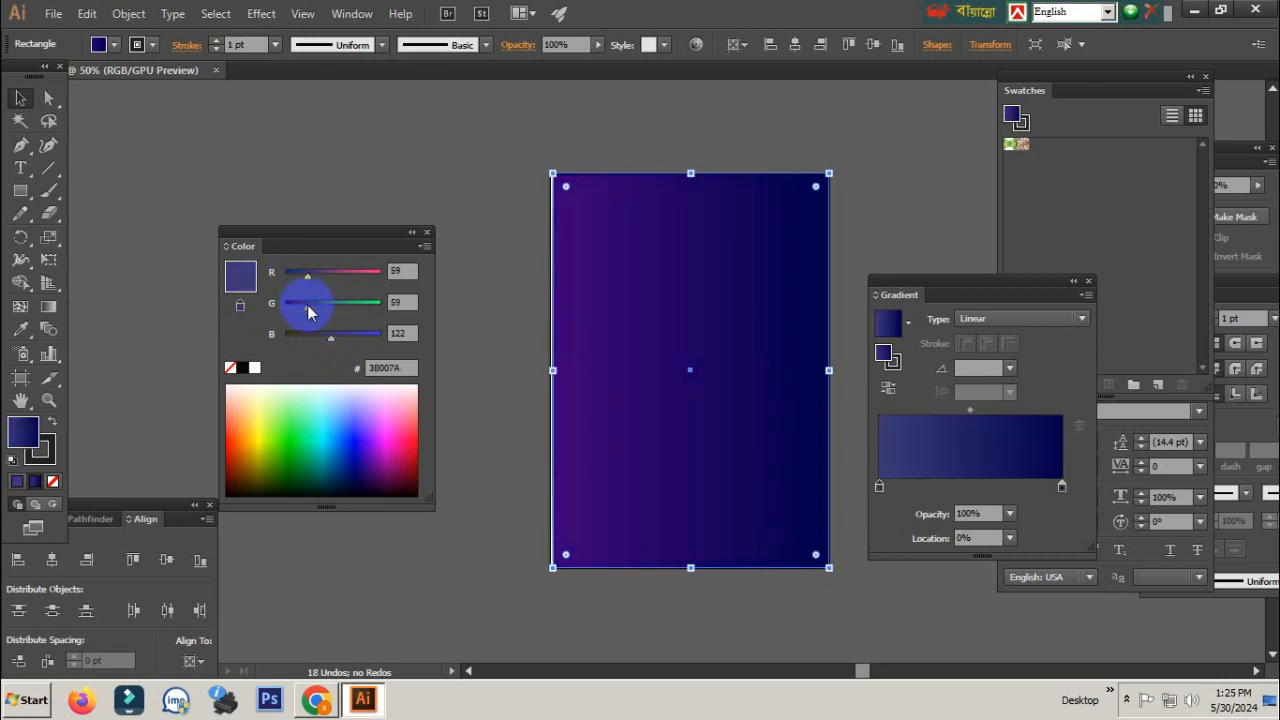
left_click_drag(351, 337, 360, 342)
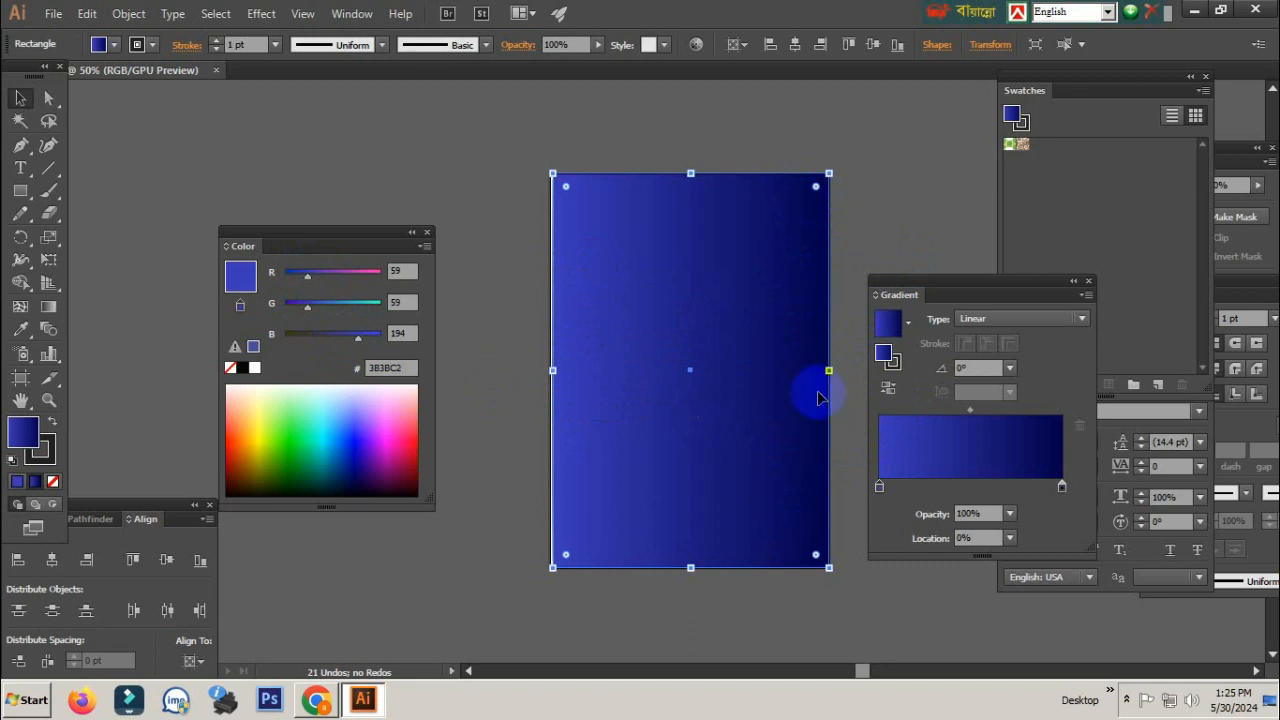
- Change the rectangle's gradient type from linear to radial
left_click(995, 368)
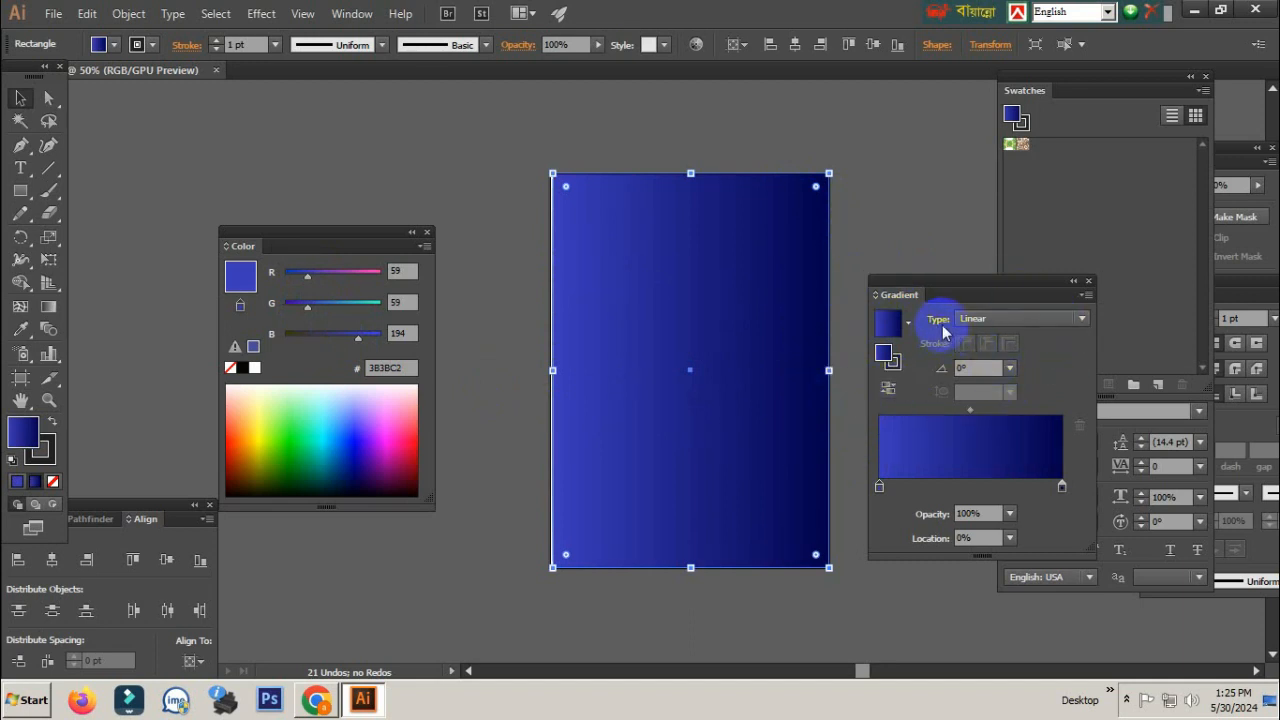
left_click(1000, 319)
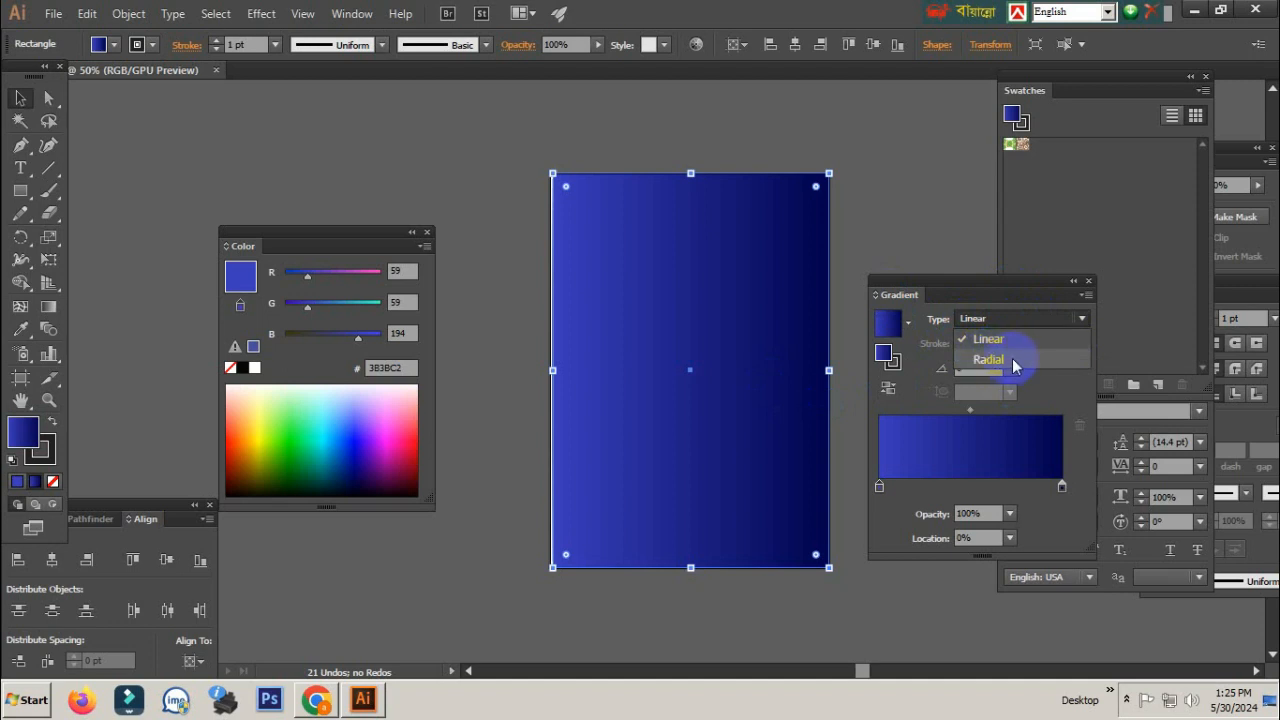
left_click(1015, 365)
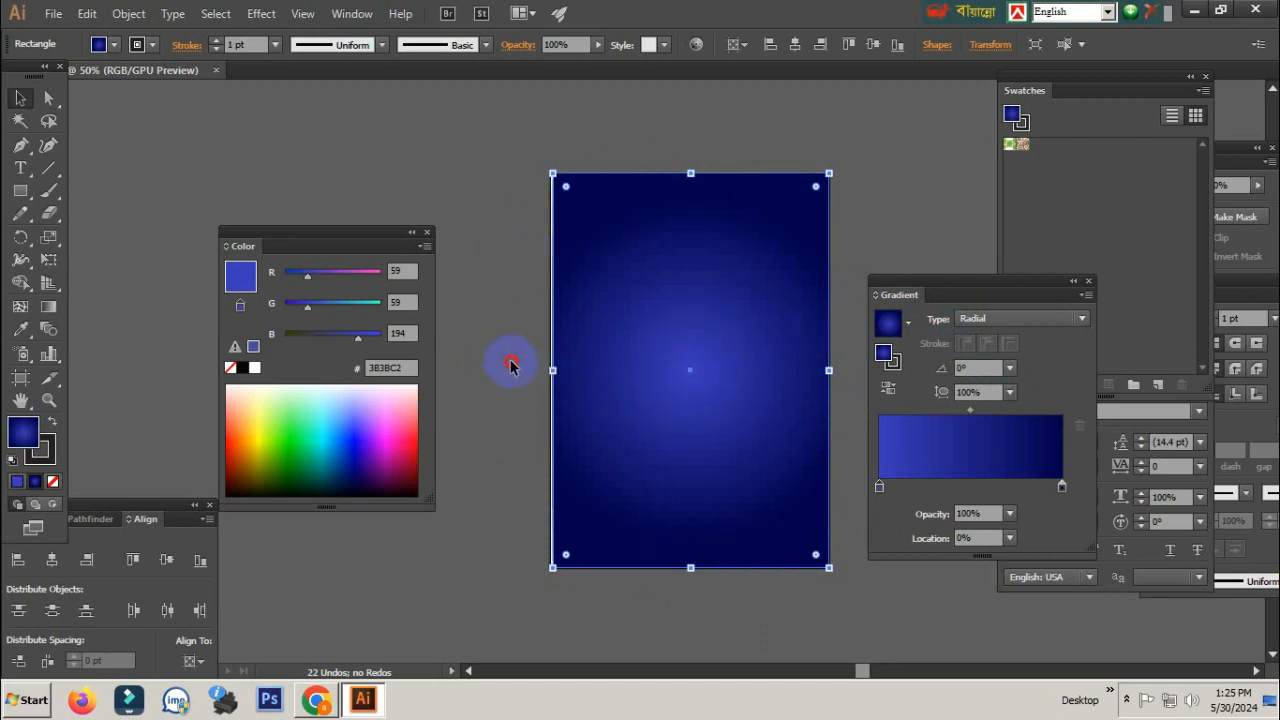
- Stretch the rectangle's left edge slightly outward to cover the artboard's edge, and deselect it
left_click(510, 366)
left_click(568, 384)
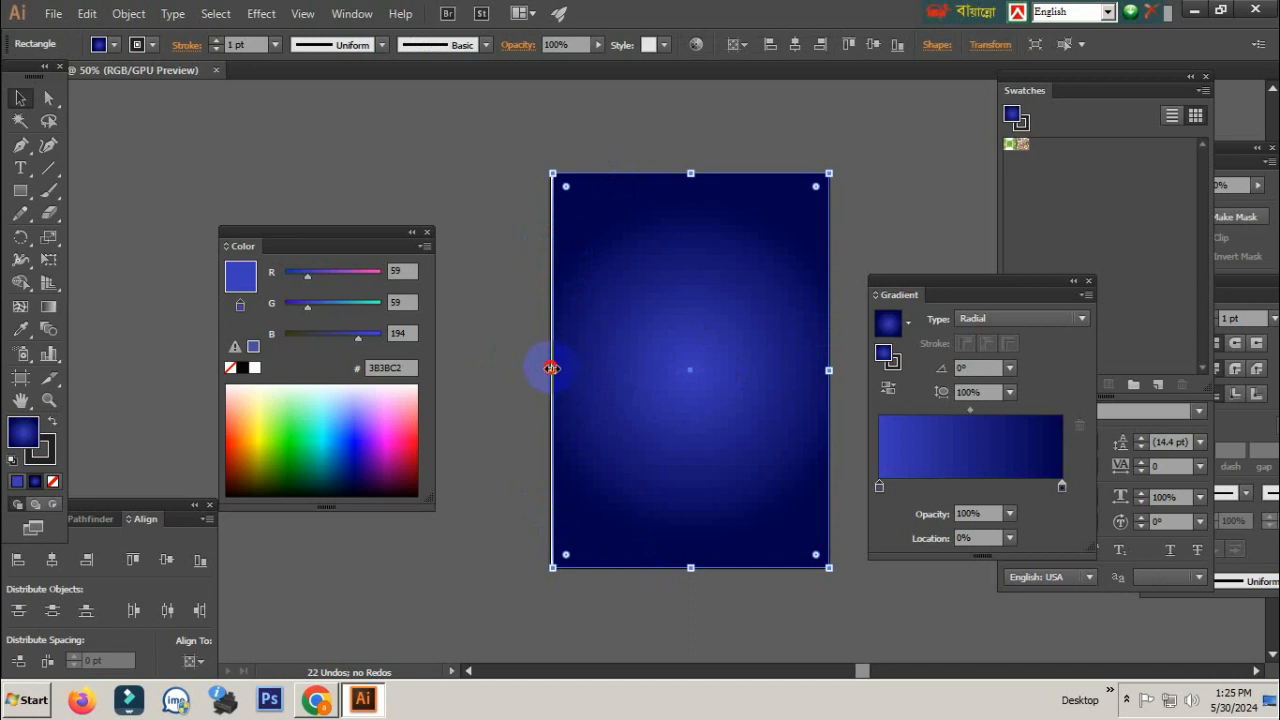
left_click_drag(551, 368, 547, 368)
left_click(520, 374)
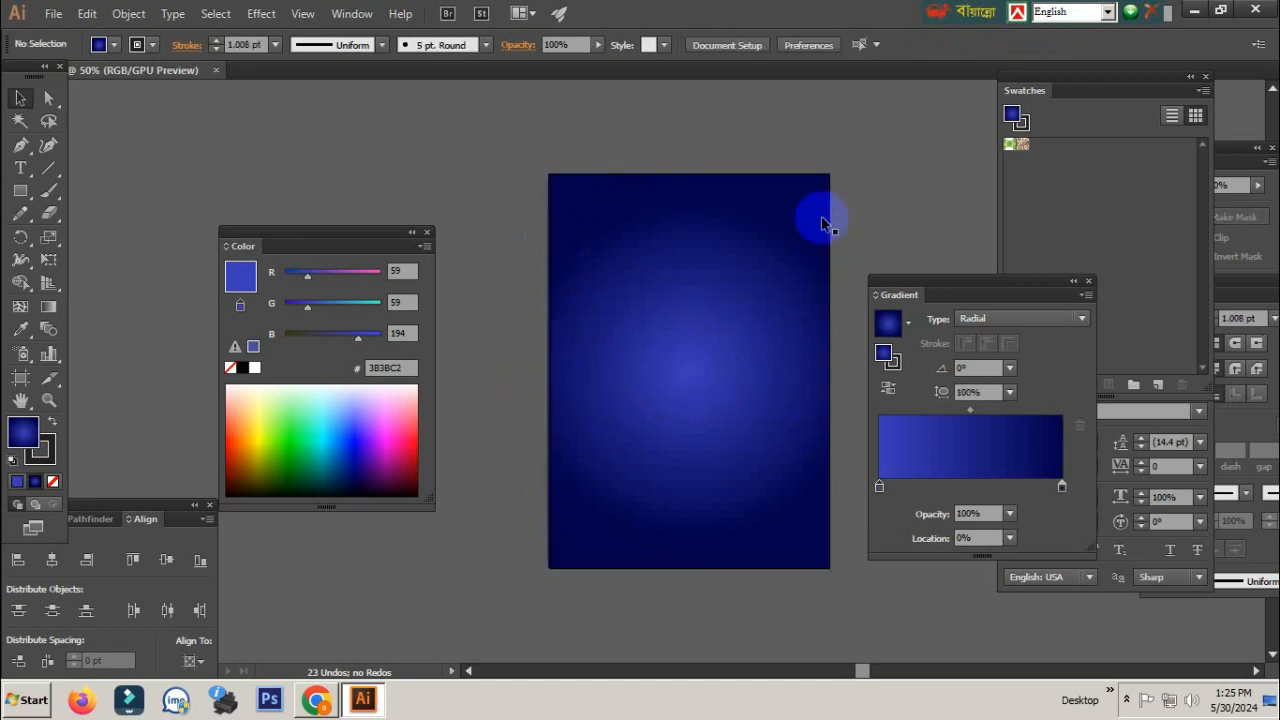
- Copy the gradient rectangle, dismiss the download manager's prompt, and paste the duplicate in place
left_click(703, 336)
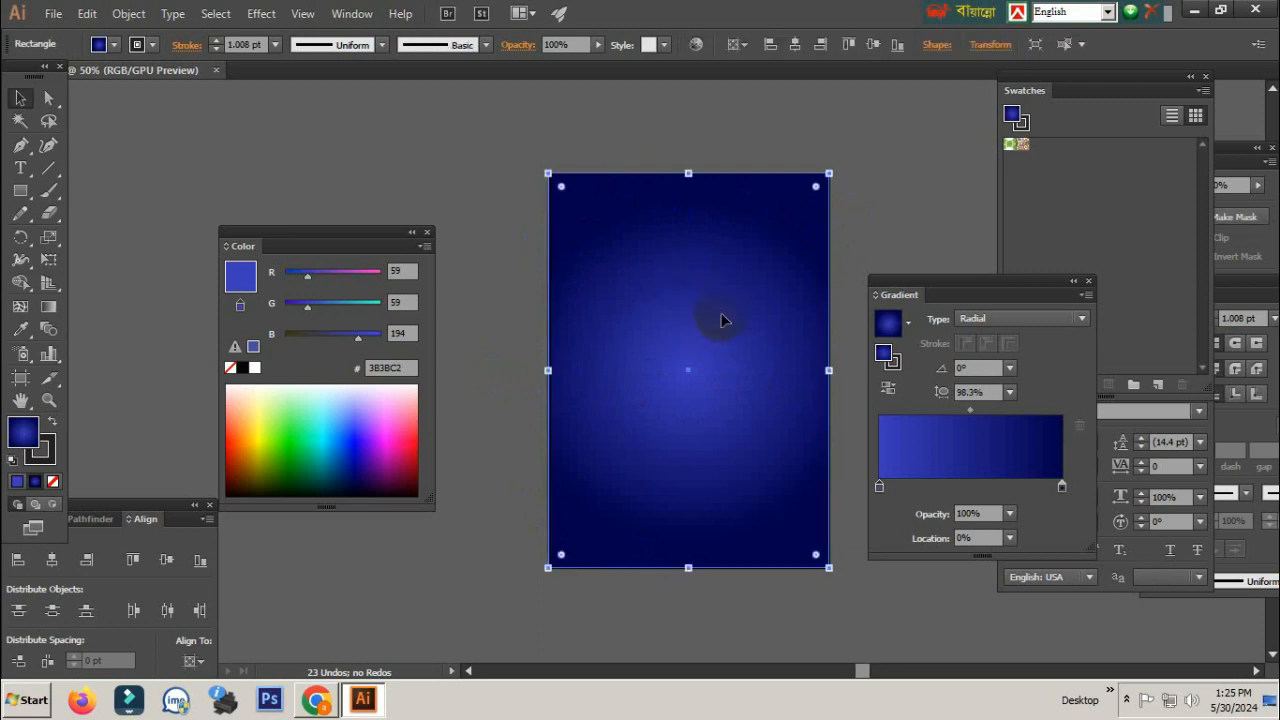
left_click(849, 223)
left_click(588, 208)
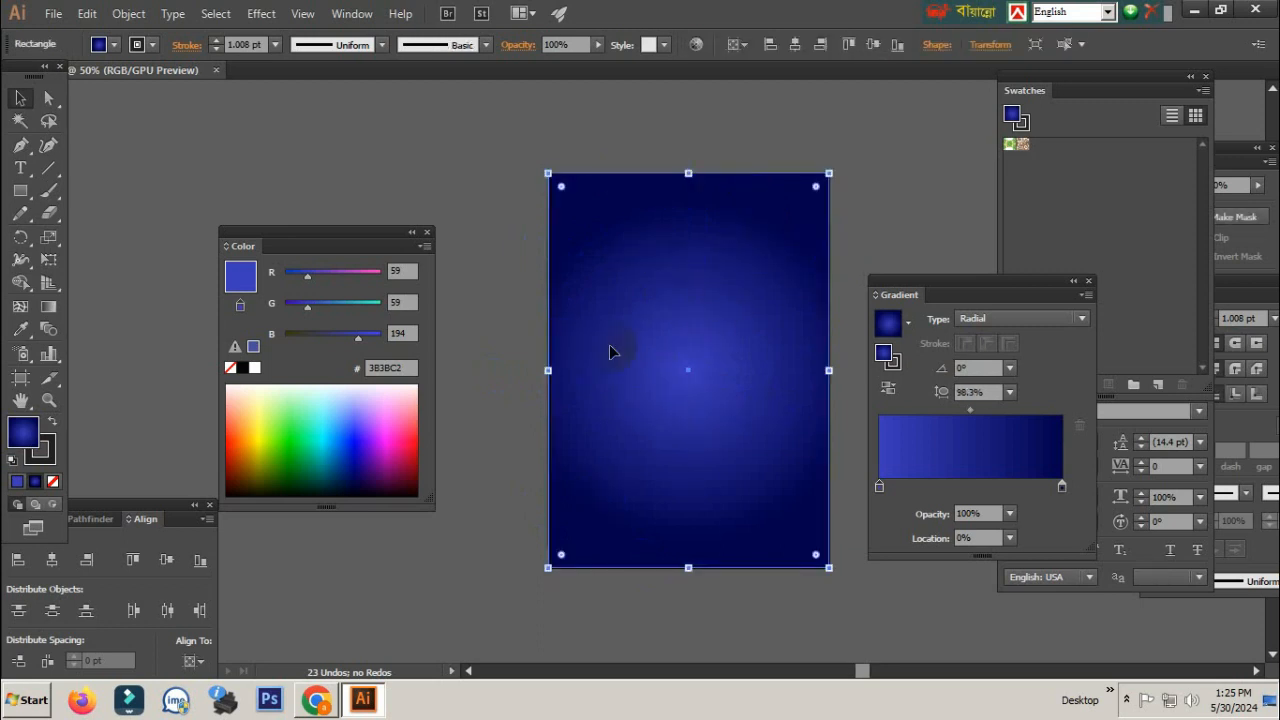
left_click(88, 15)
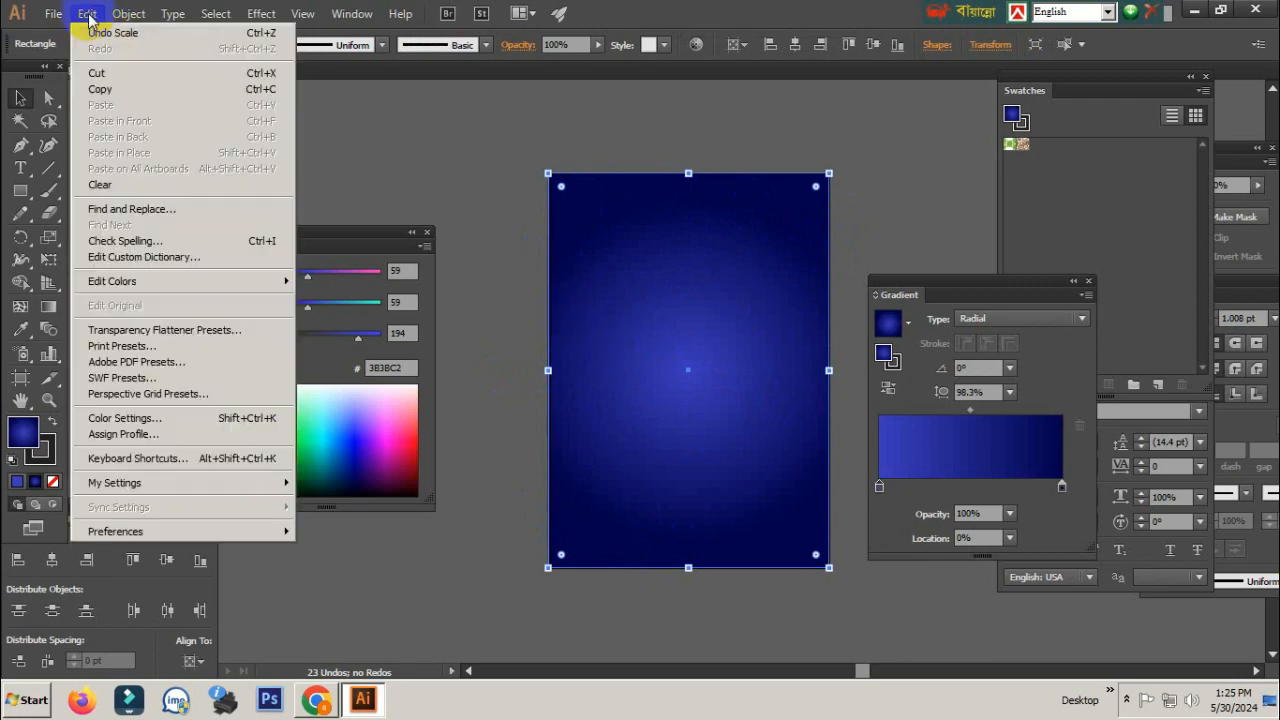
left_click(137, 90)
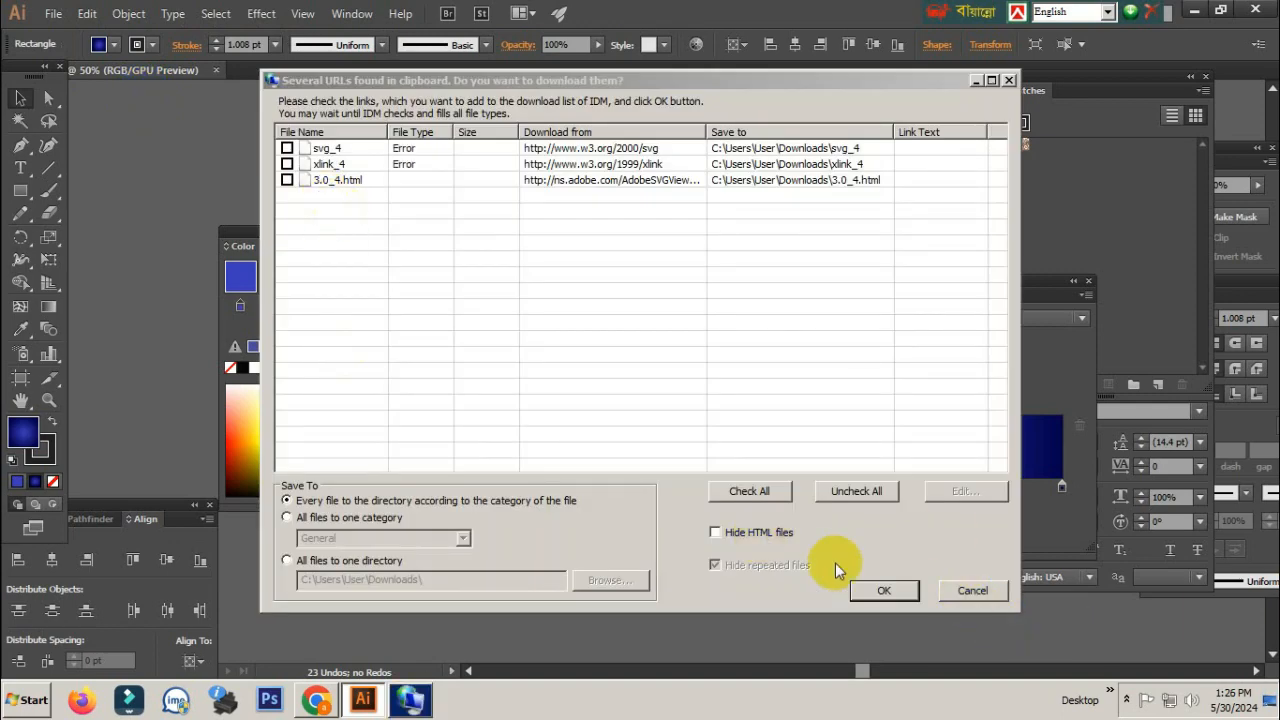
left_click(972, 591)
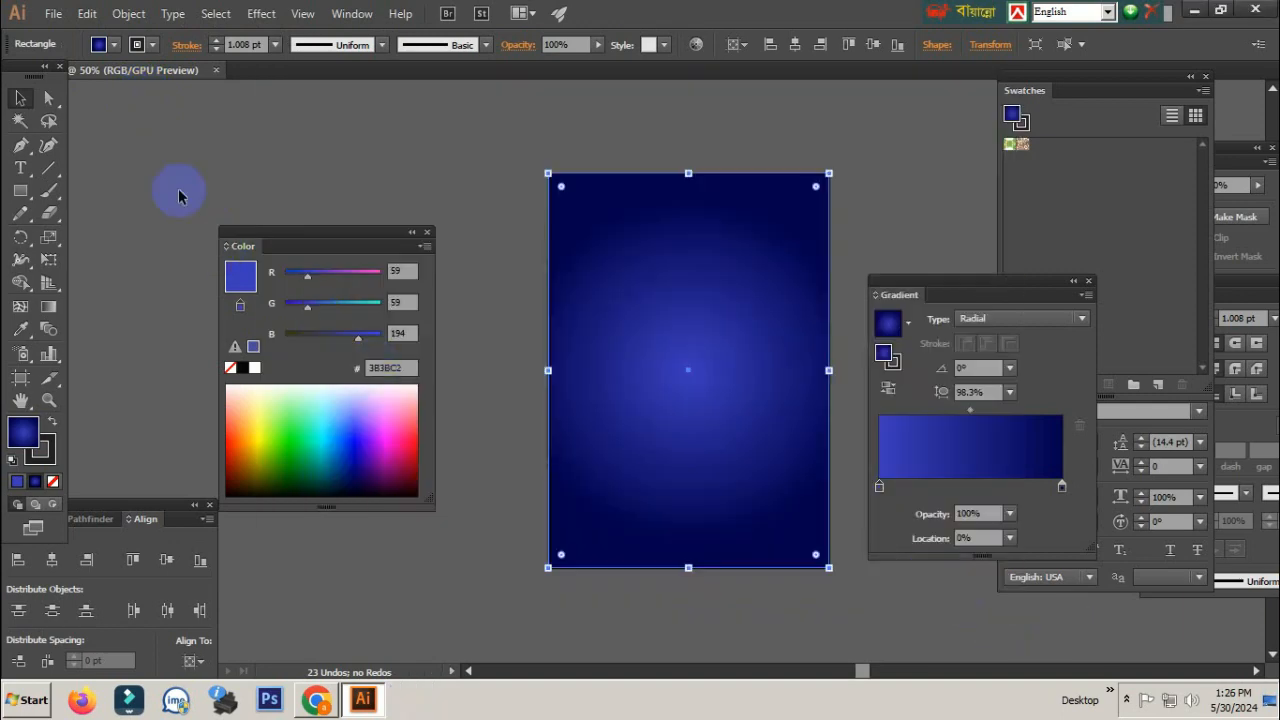
left_click(86, 13)
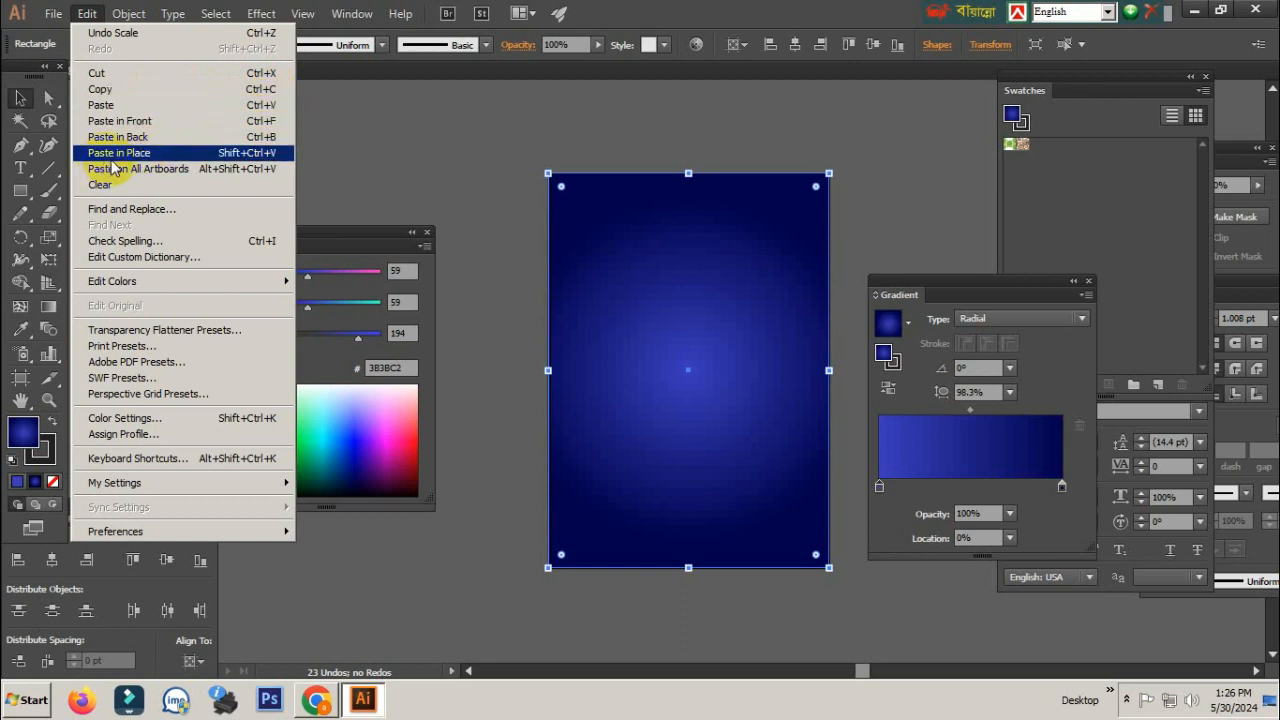
left_click(271, 152)
- Move the pasted rectangle down off the original to check the duplicate, and undo the move
left_click(508, 296)
left_click_drag(606, 308, 554, 394)
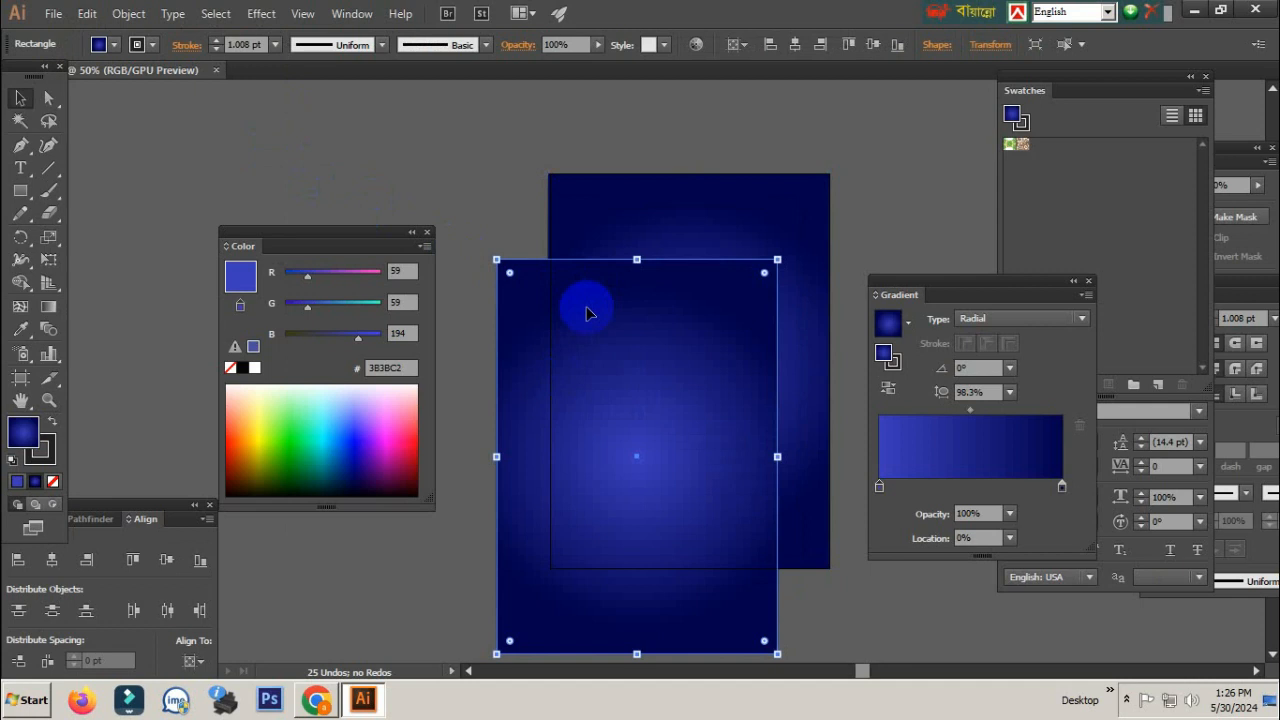
key("ctrl+z")
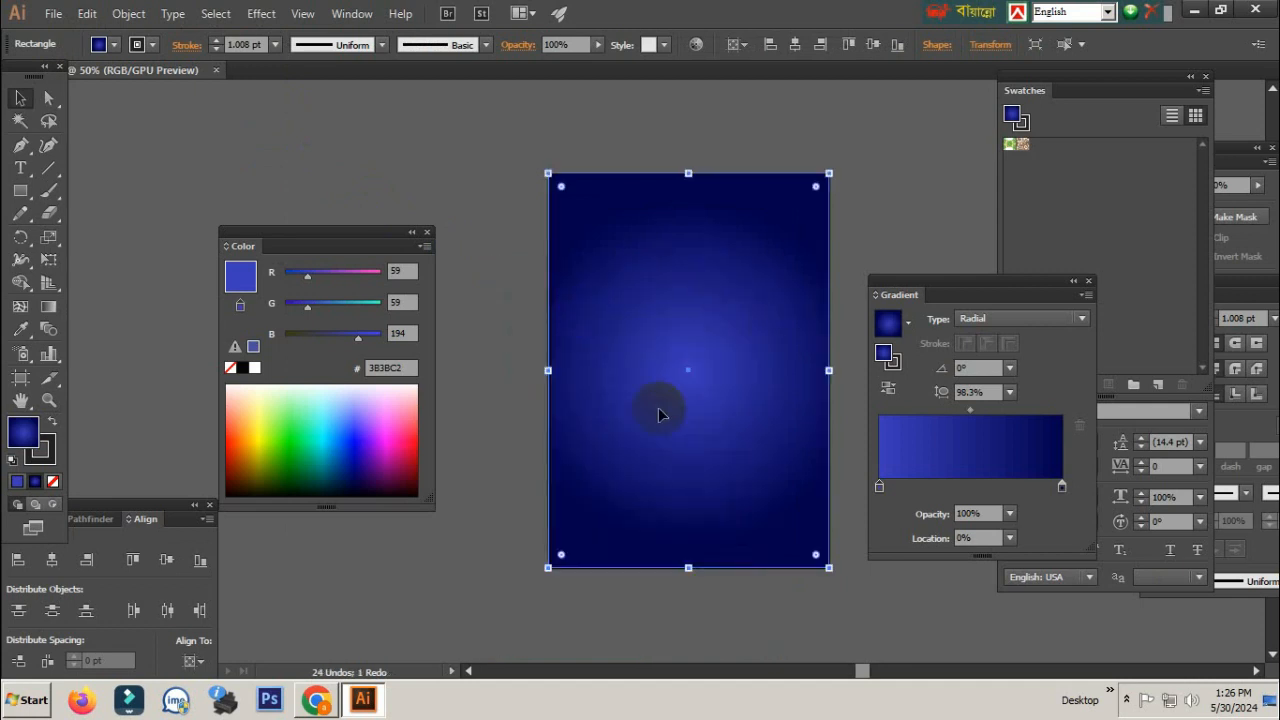
- Close and reopen the Swatches collection, and place it beside the artboard
left_click(1049, 165)
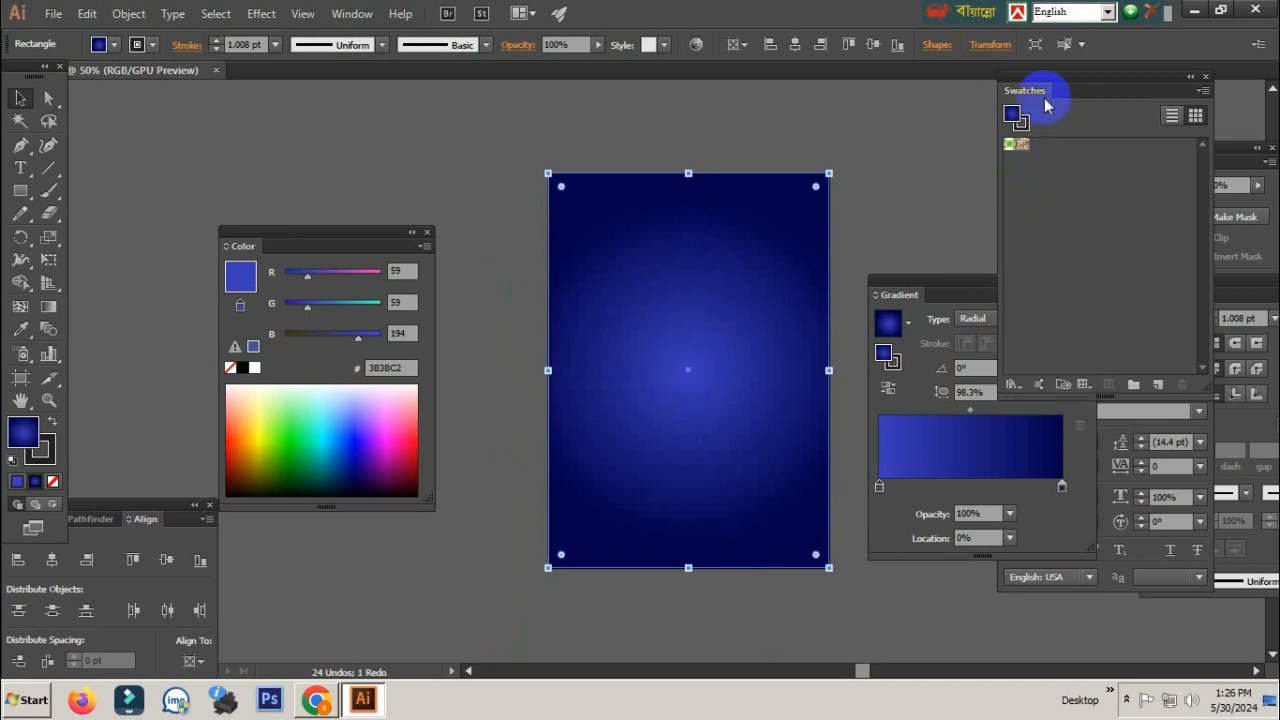
left_click(1206, 78)
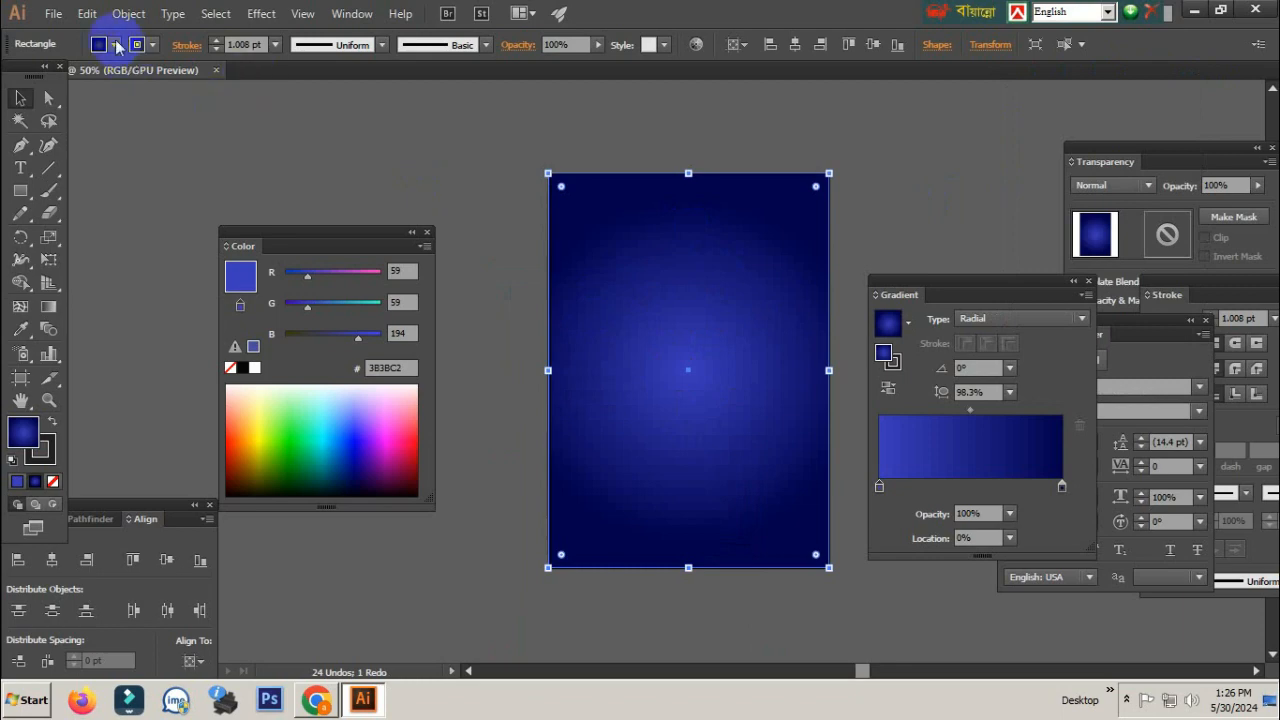
left_click(343, 15)
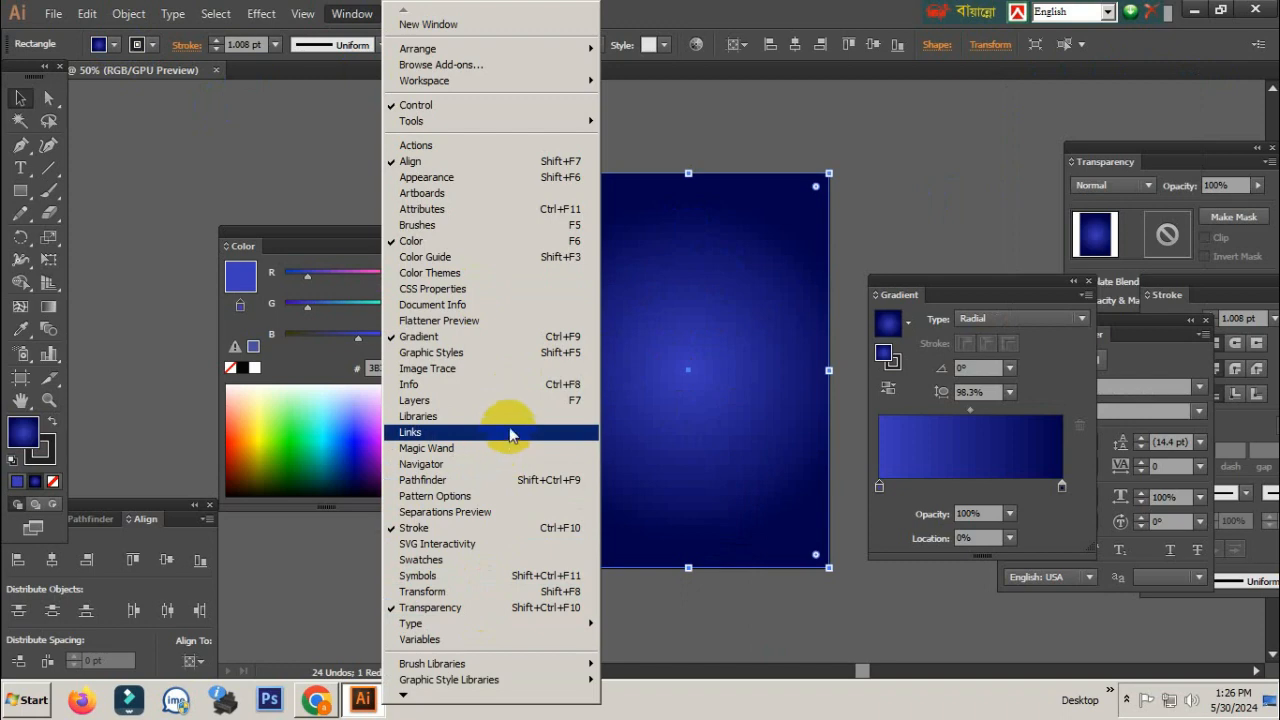
left_click(478, 566)
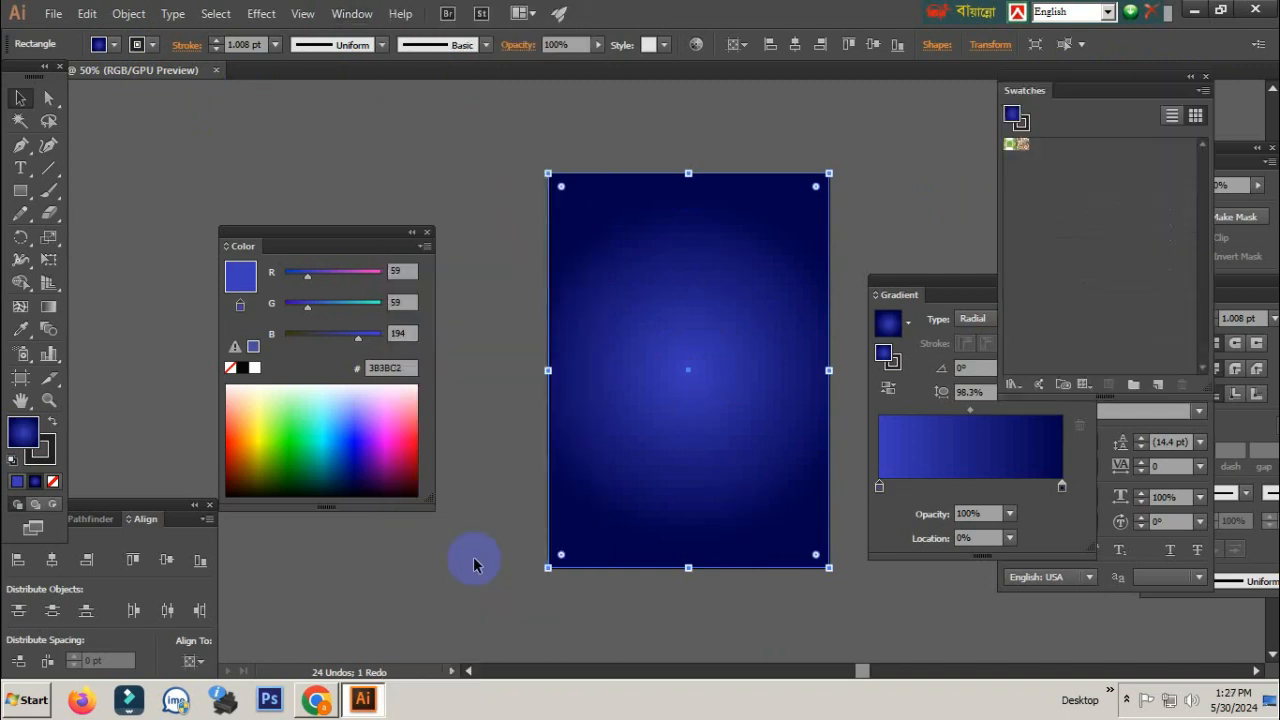
left_click_drag(1082, 85, 930, 139)
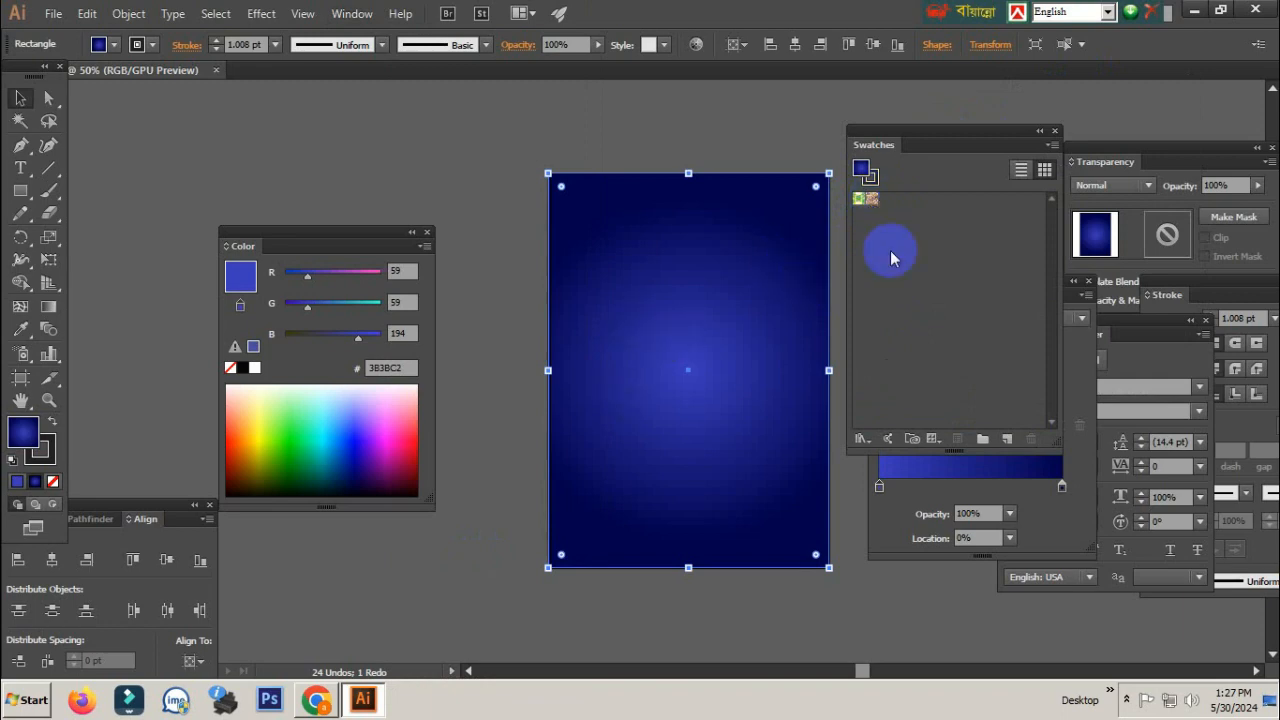
- Try the green floral pattern swatch on the duplicate rectangle and settle on the brown swirl pattern as its fill
left_click(875, 200)
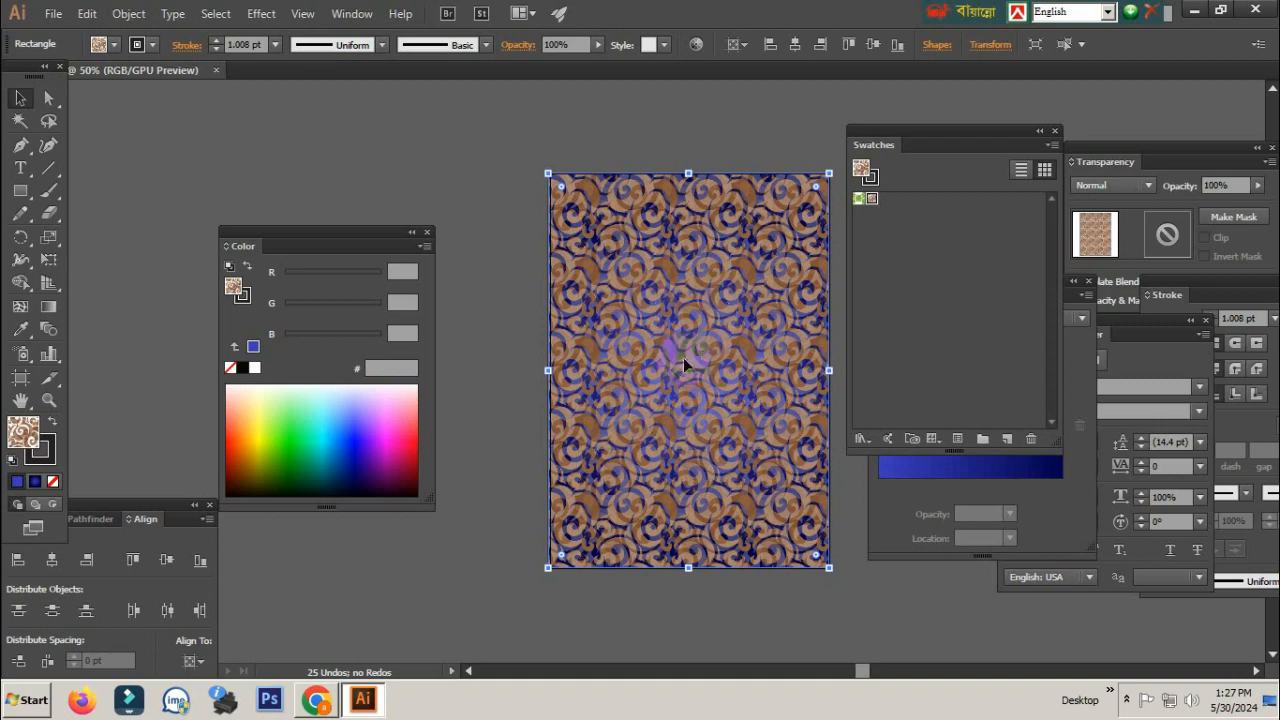
left_click_drag(1014, 129, 1165, 115)
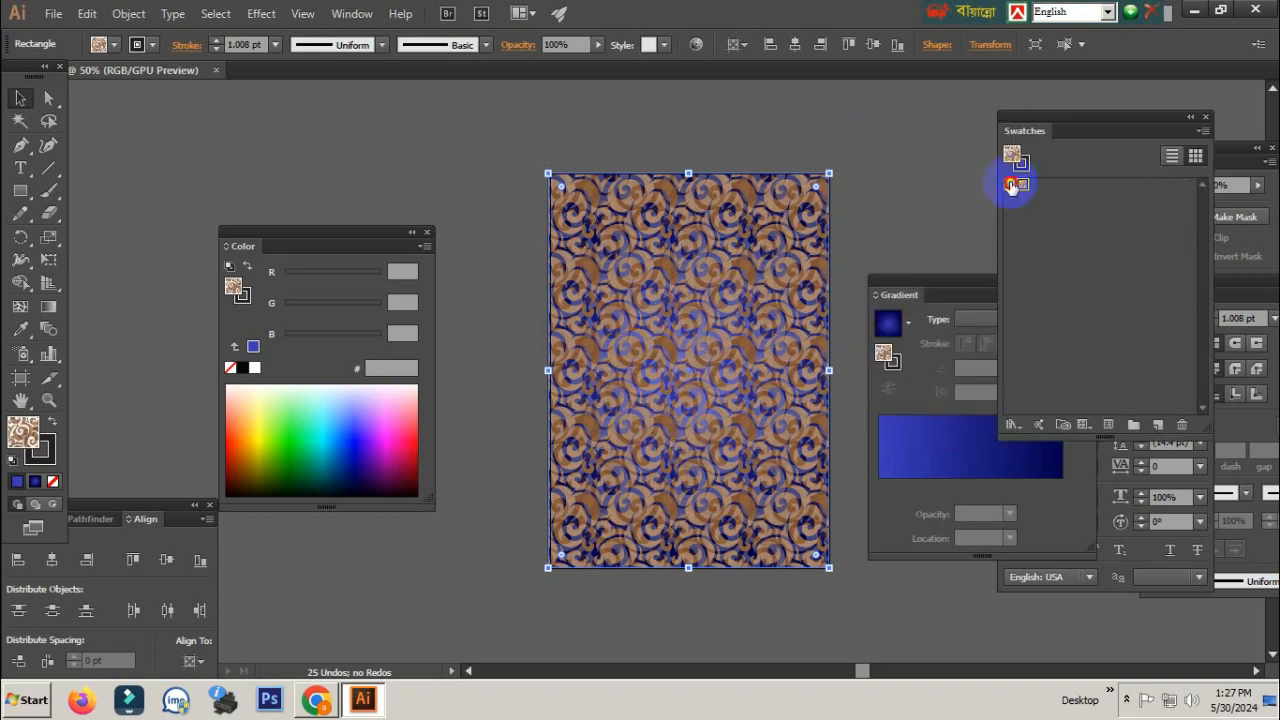
left_click(1013, 185)
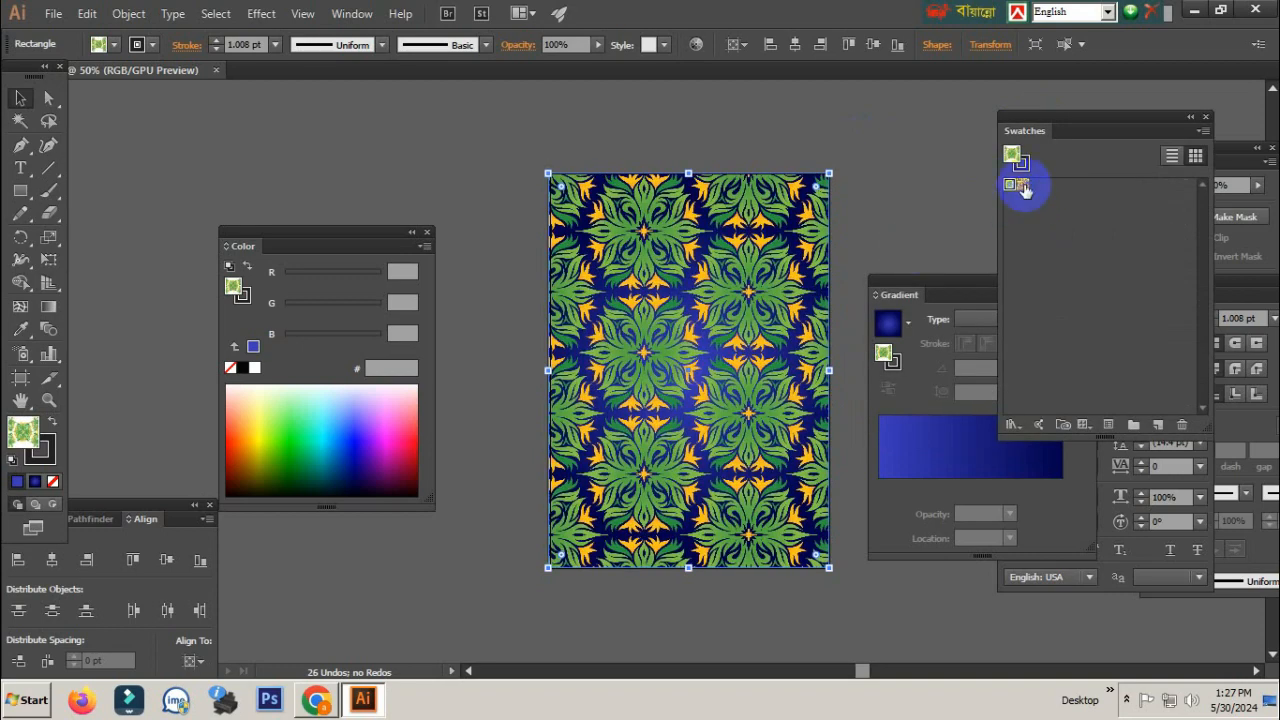
left_click(1023, 186)
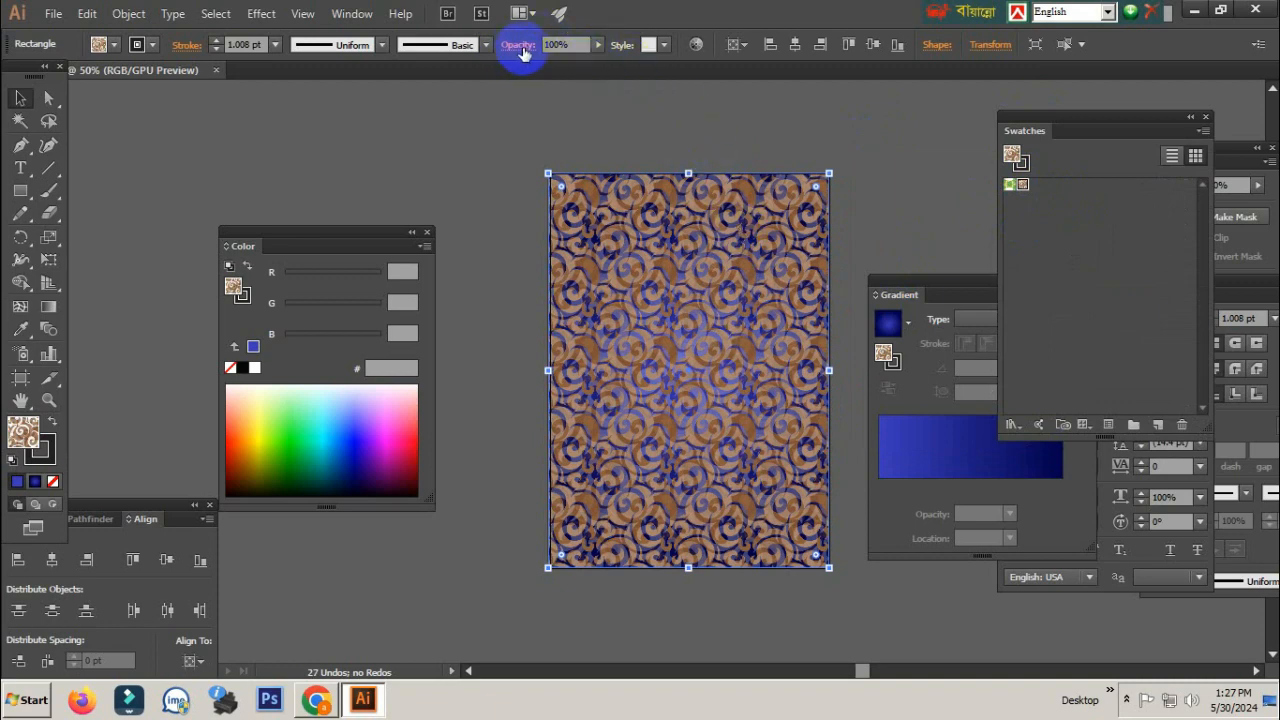
- Lower the swirl-patterned rectangle's opacity to 13%, deselect it, and move the Gradient settings away from the artboard
left_click(595, 44)
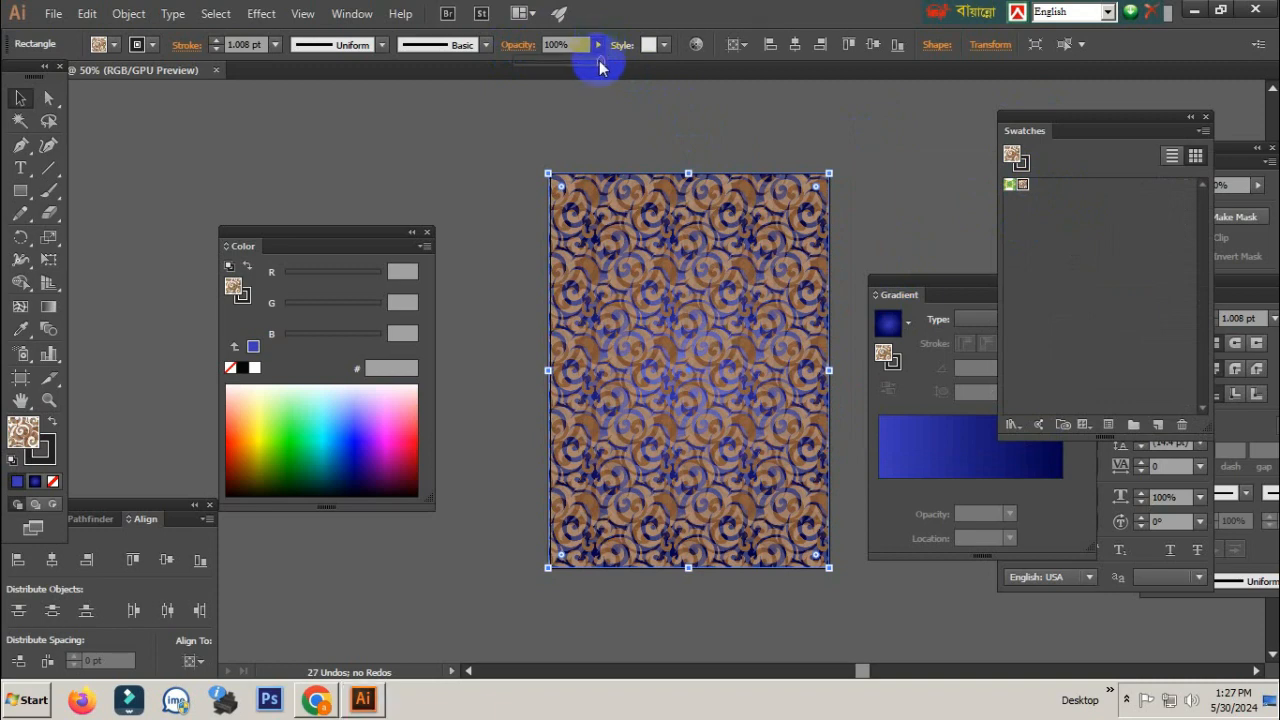
left_click_drag(601, 64, 540, 67)
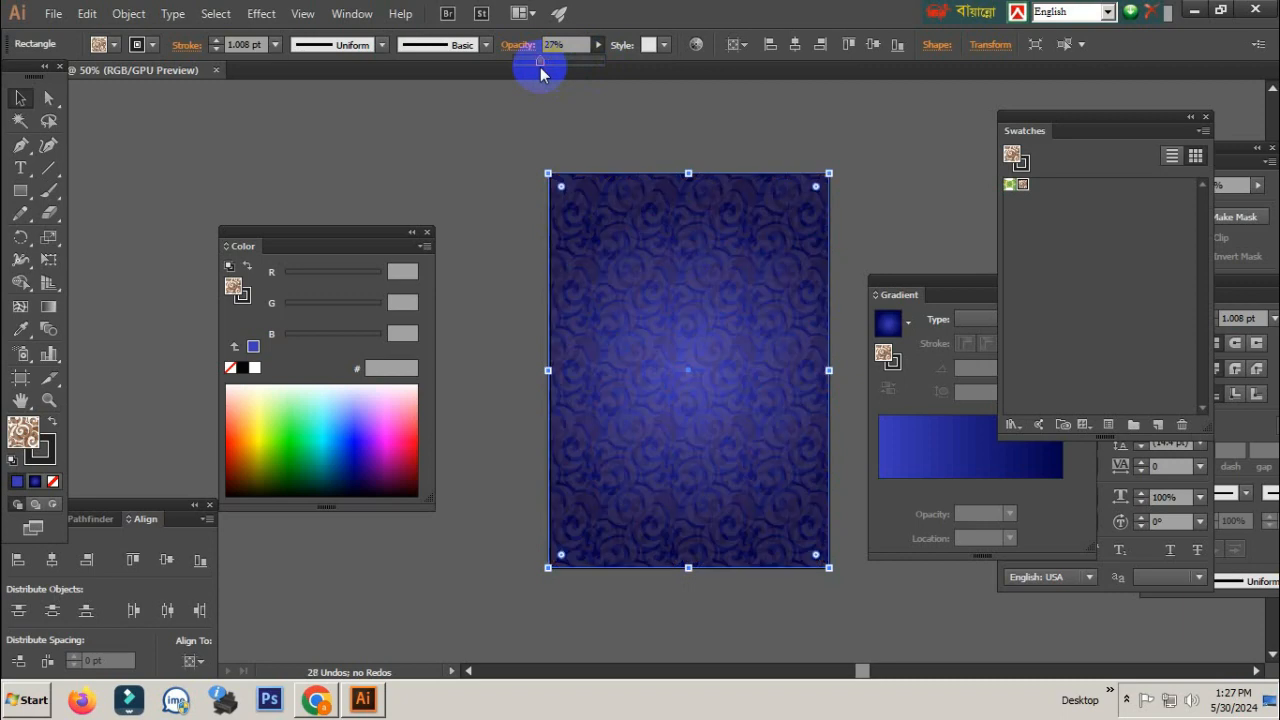
left_click(598, 45)
left_click_drag(548, 65, 530, 66)
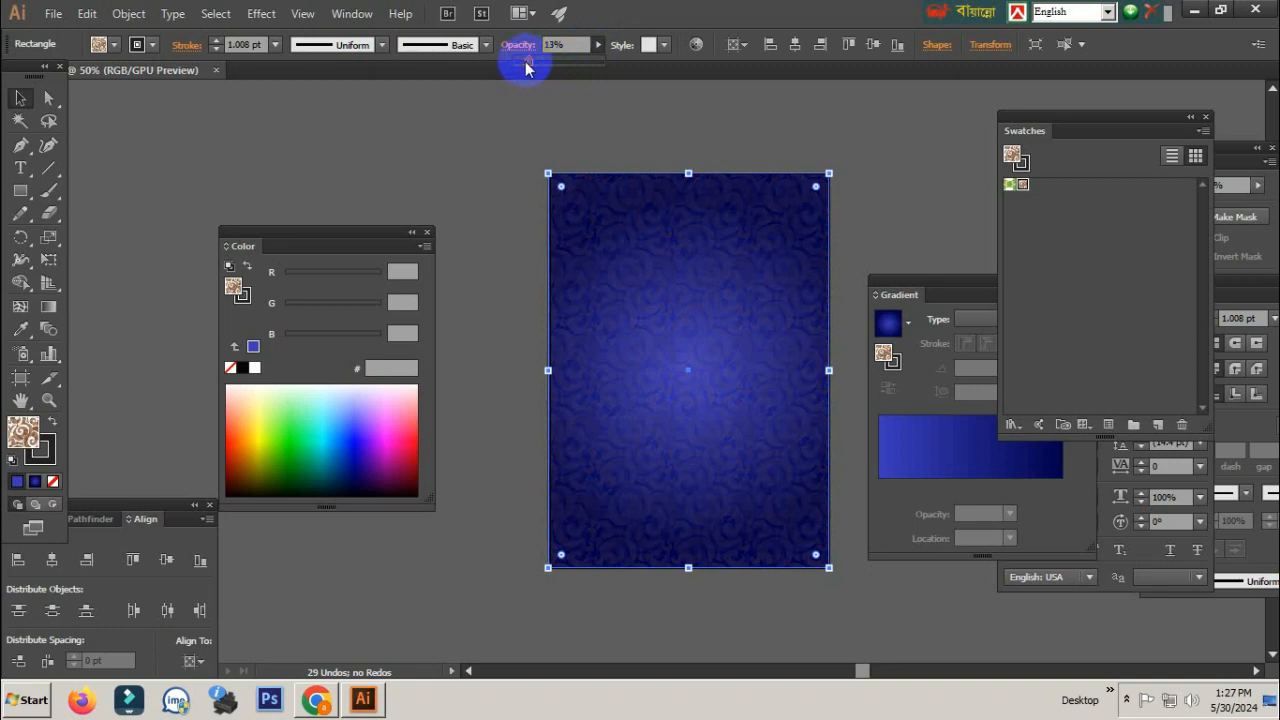
left_click(843, 477)
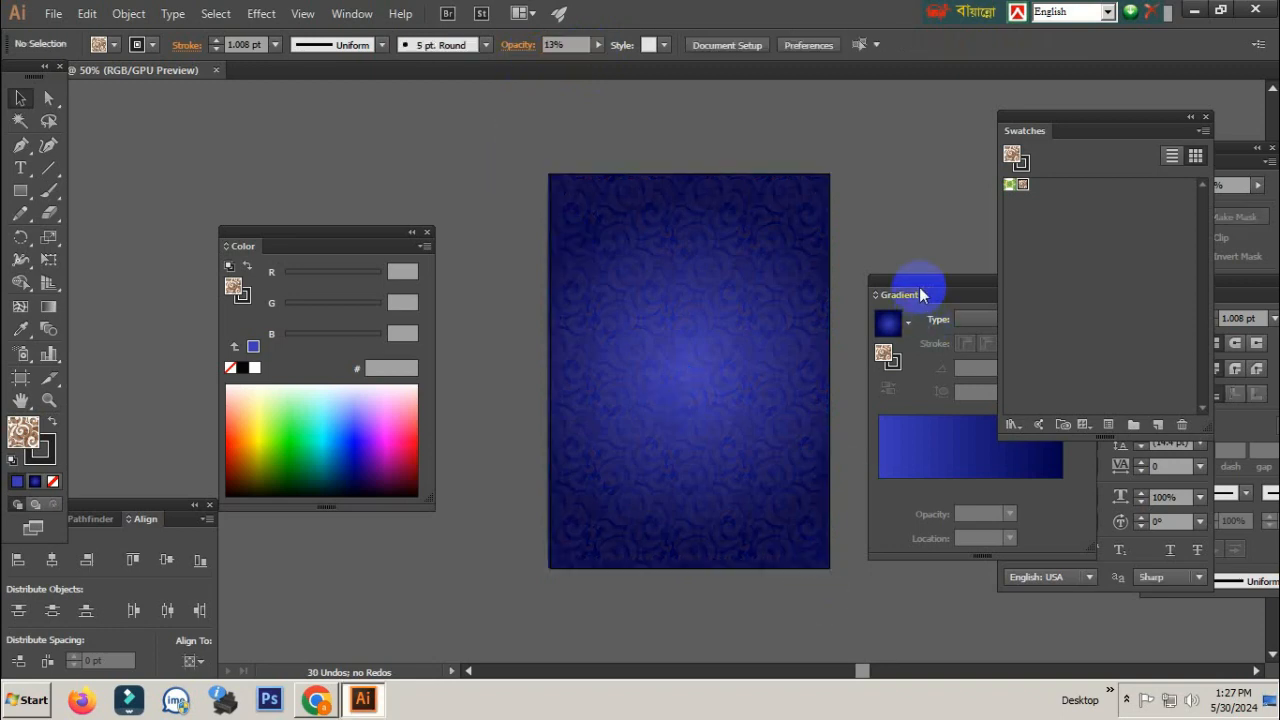
left_click_drag(919, 294, 1024, 332)
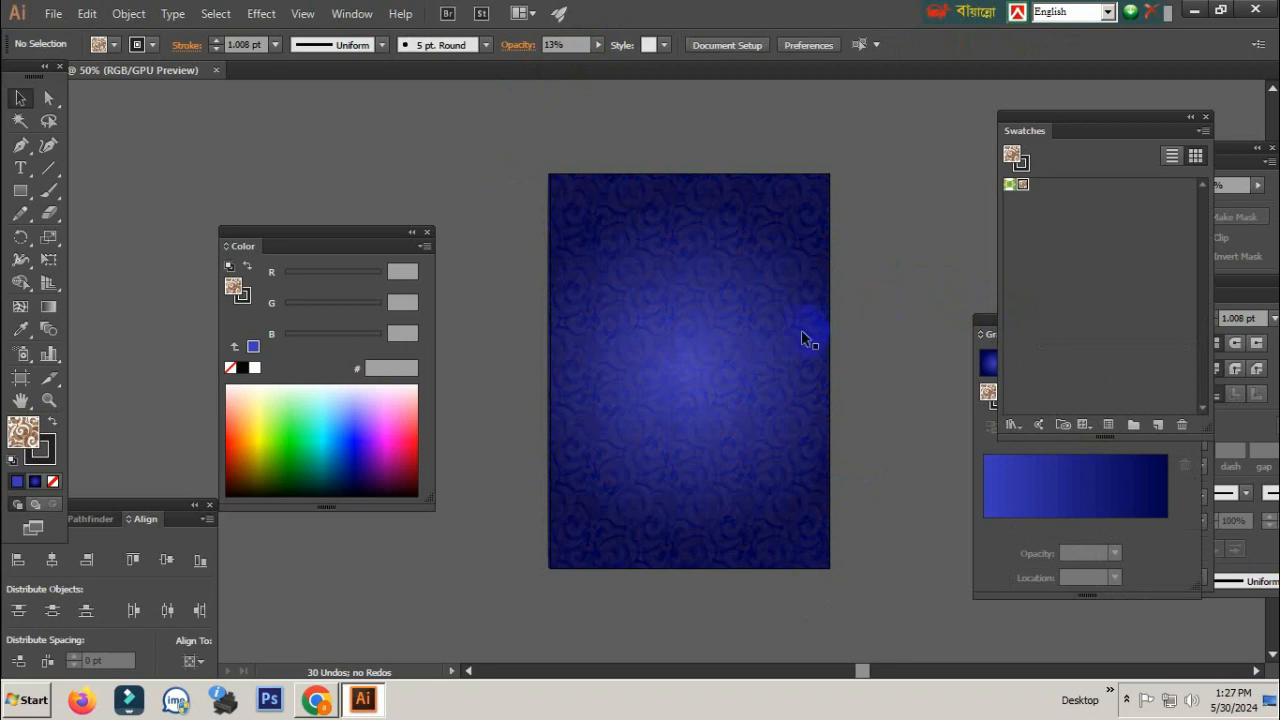
- Pull the faint pattern rectangle off the blue background to check the layering, undo the move, and deselect
left_click_drag(711, 319, 495, 398)
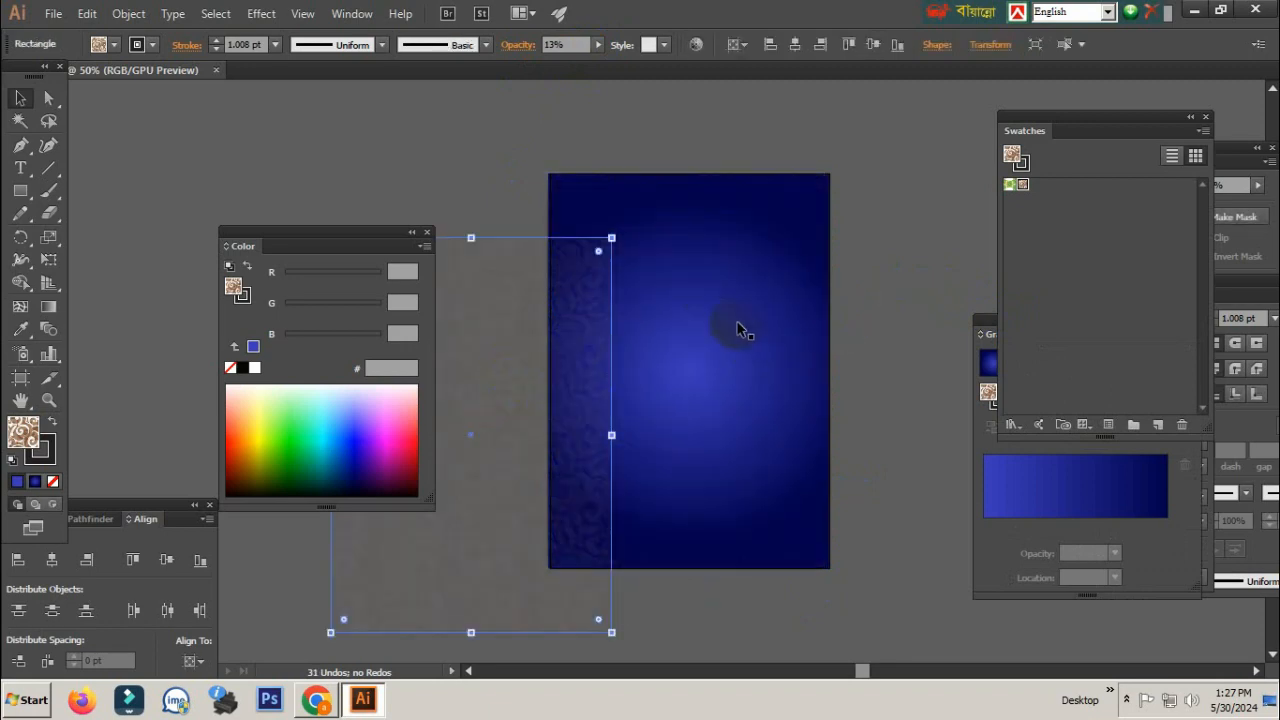
key("ctrl+z")
left_click(926, 255)
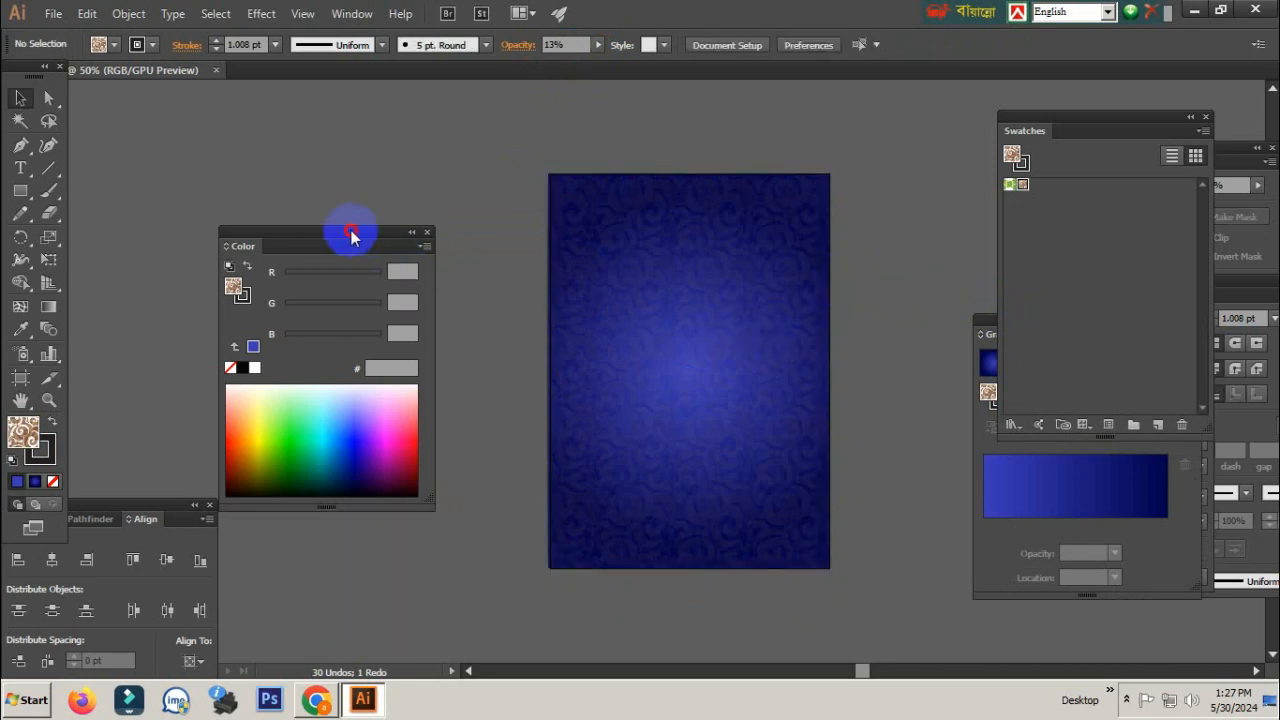
- Move the Color settings clear of the artboard and lock the faint swirl-pattern rectangle
left_click_drag(351, 235, 199, 201)
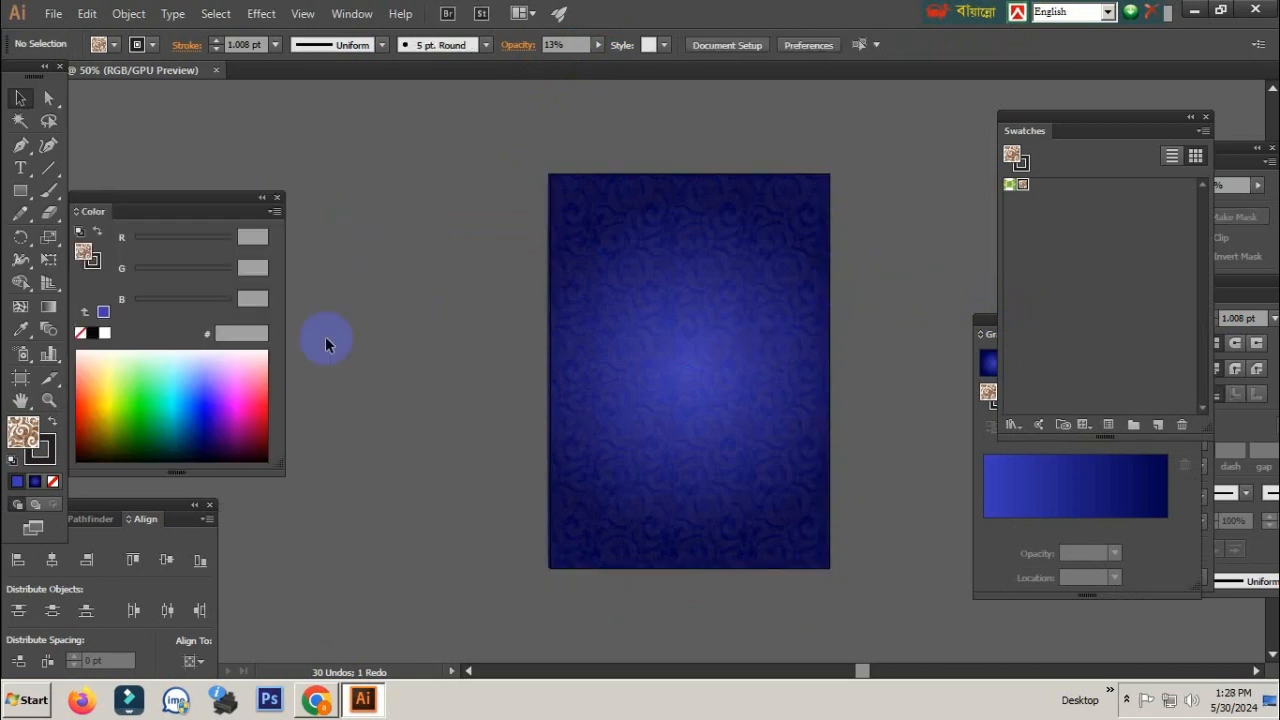
left_click(20, 399)
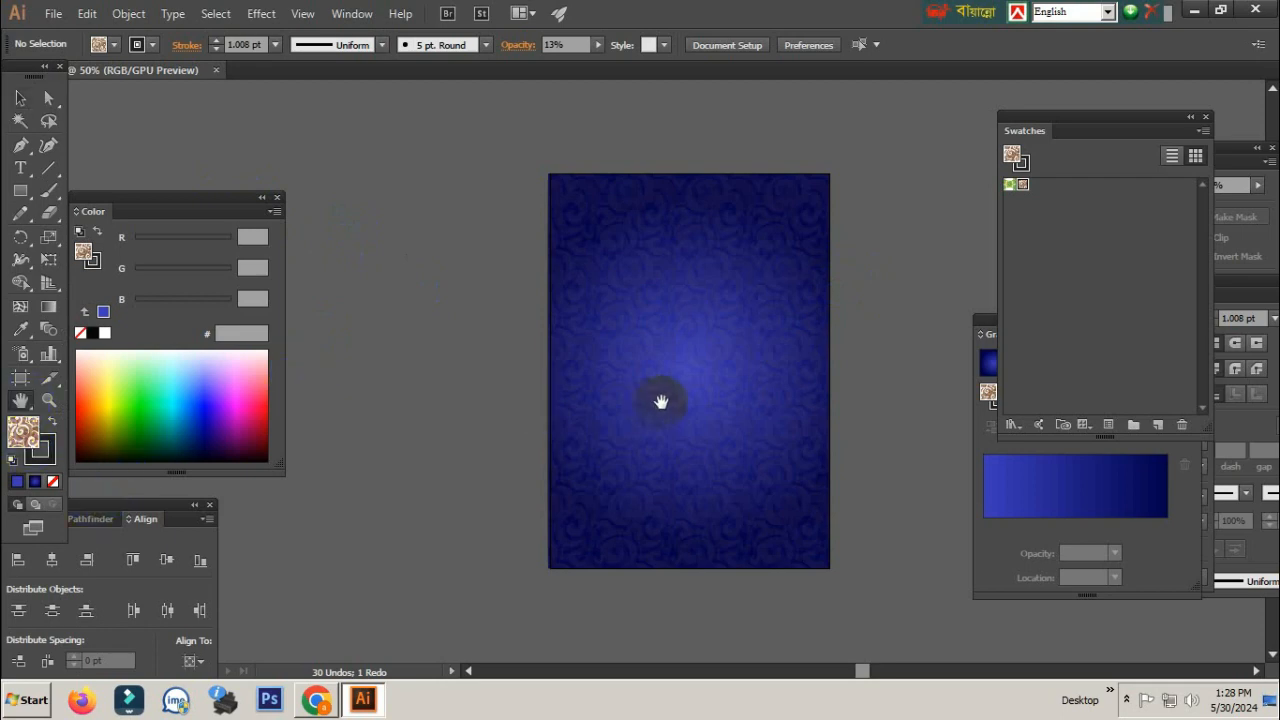
left_click_drag(750, 348, 616, 364)
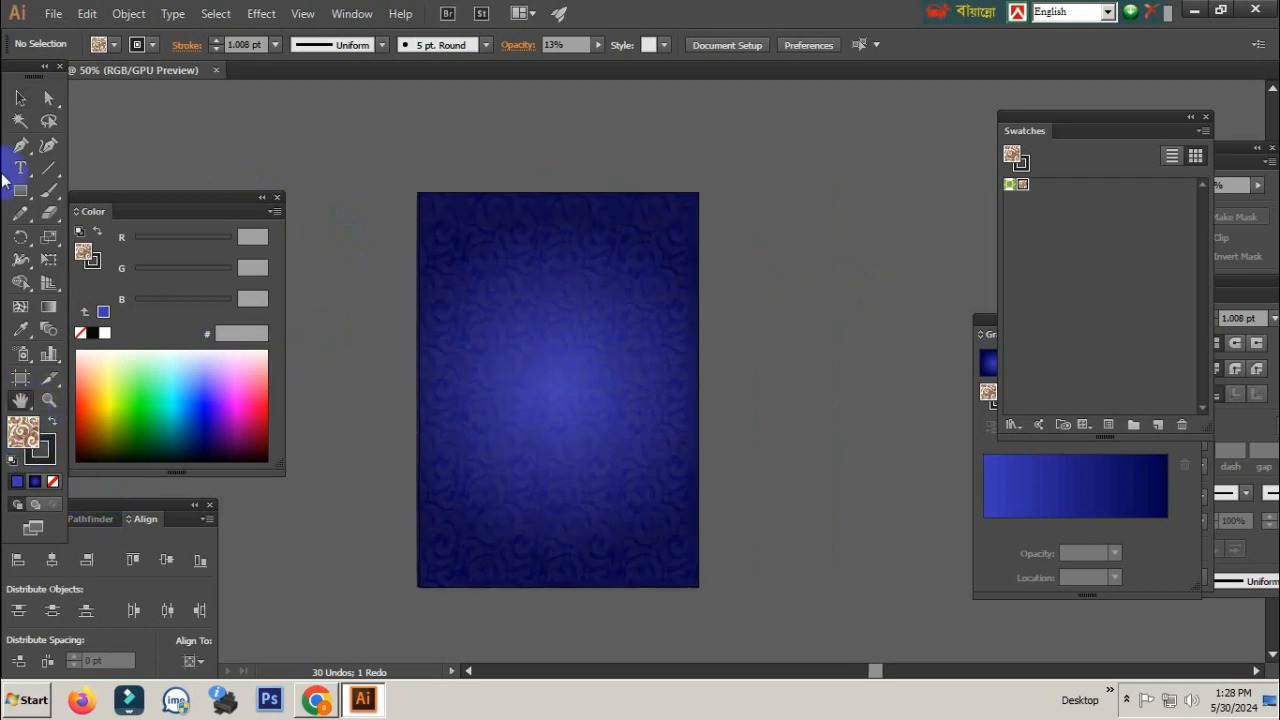
left_click(20, 98)
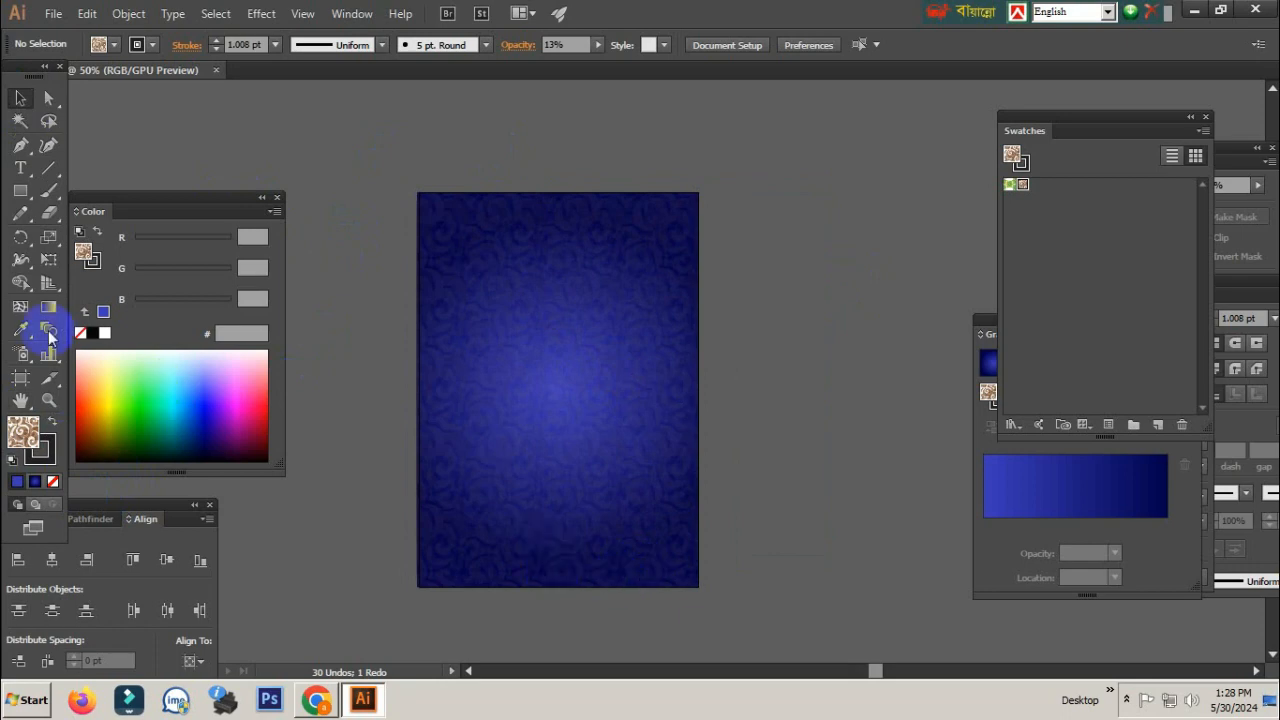
left_click(27, 195)
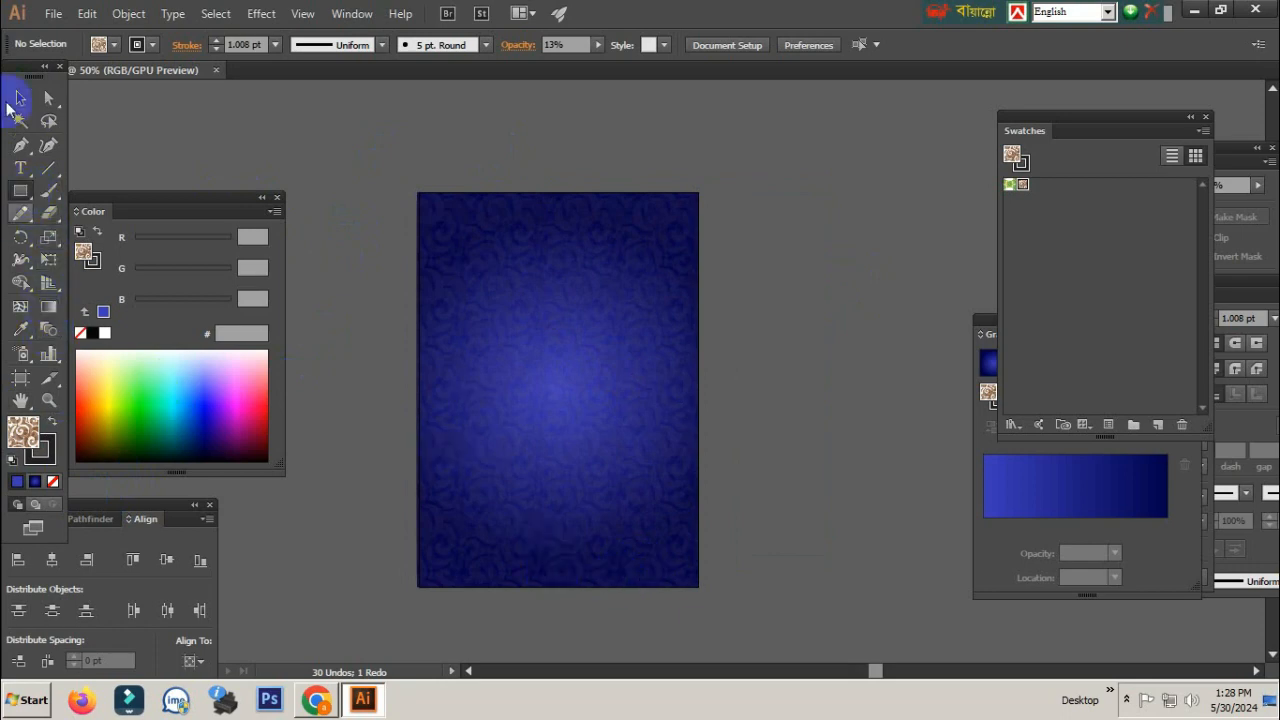
left_click(21, 101)
left_click(520, 263)
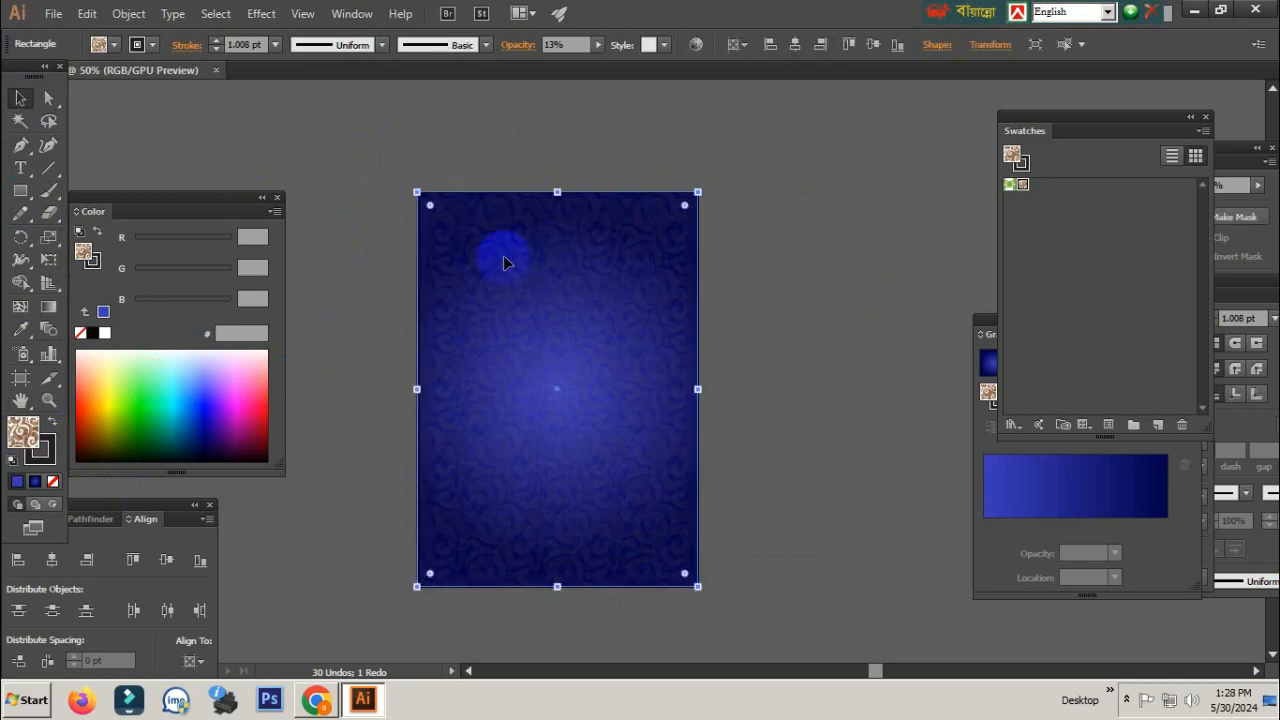
left_click(131, 15)
mouse_move(180, 107)
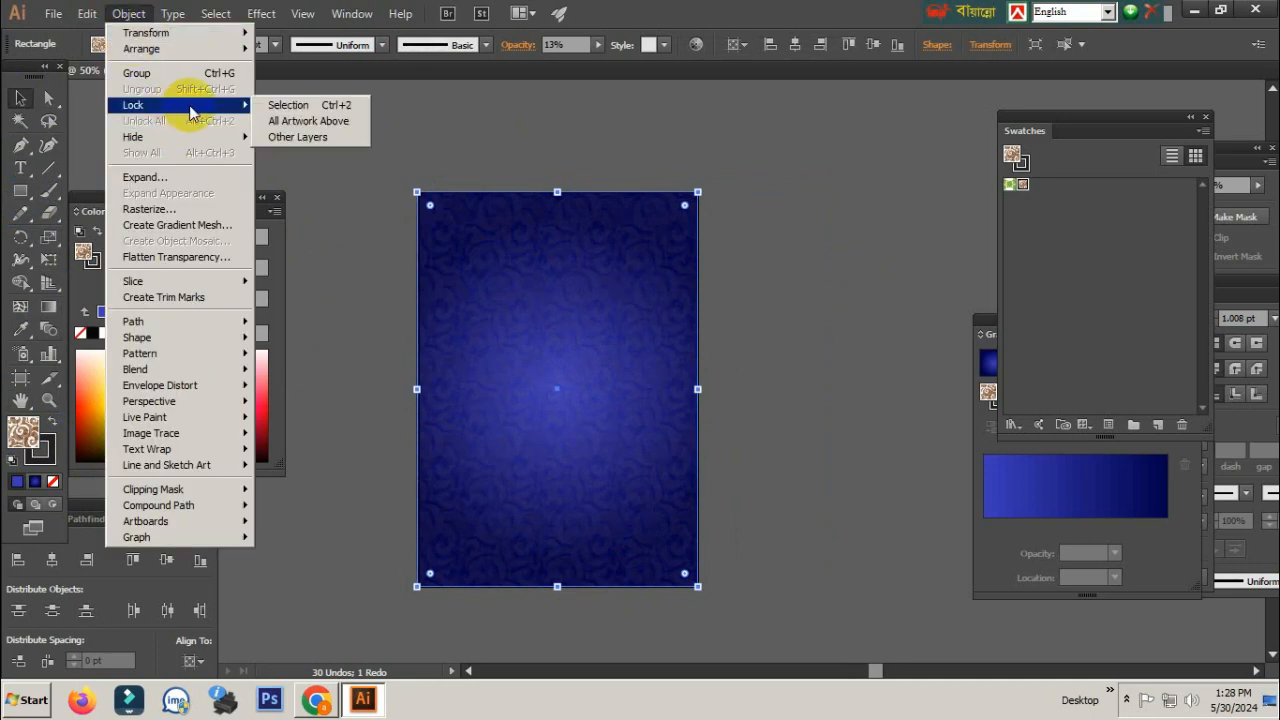
left_click(341, 107)
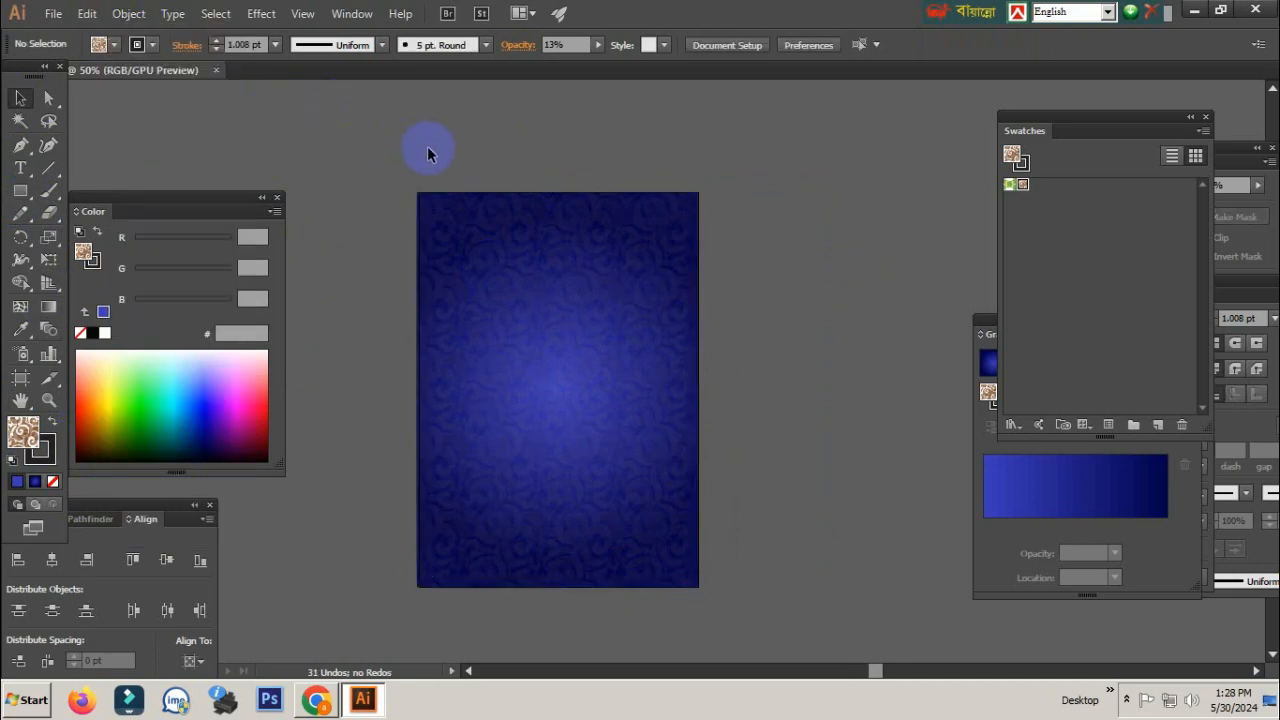
- Paste a copy of the blue gradient rectangle in place and lower its upper edge so it covers about the bottom third of the artboard
left_click_drag(425, 149, 600, 274)
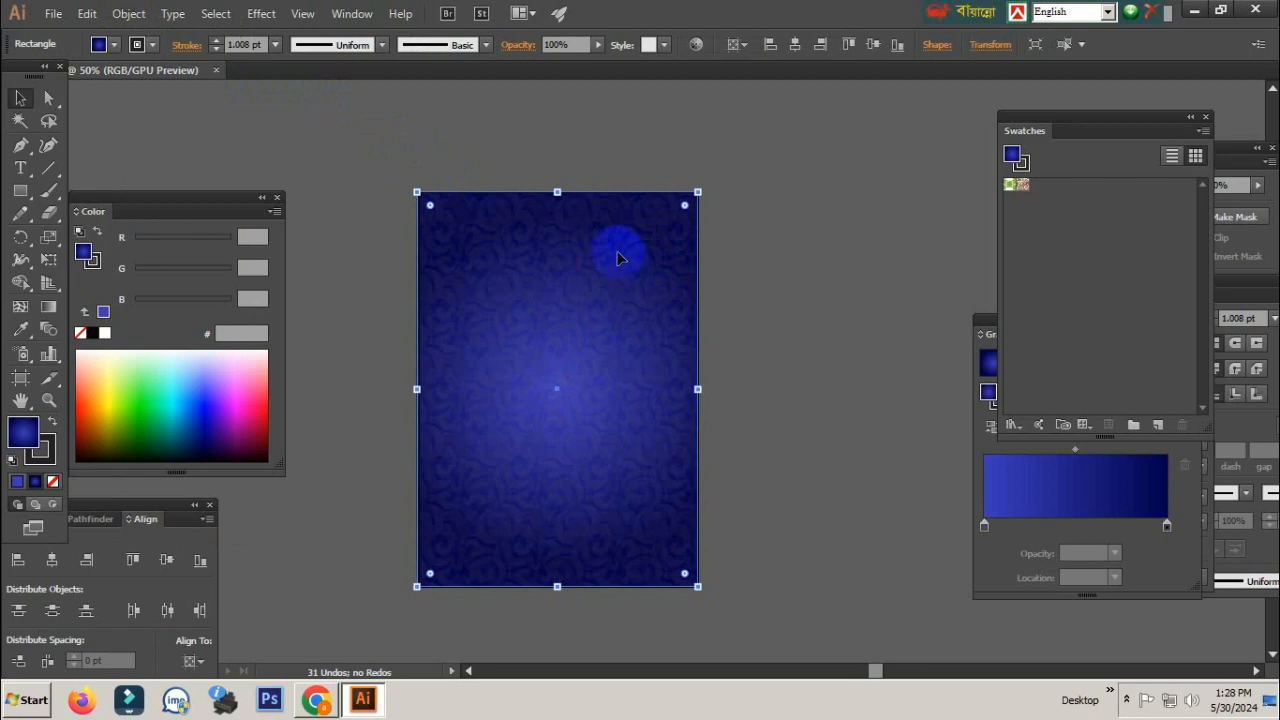
left_click(88, 14)
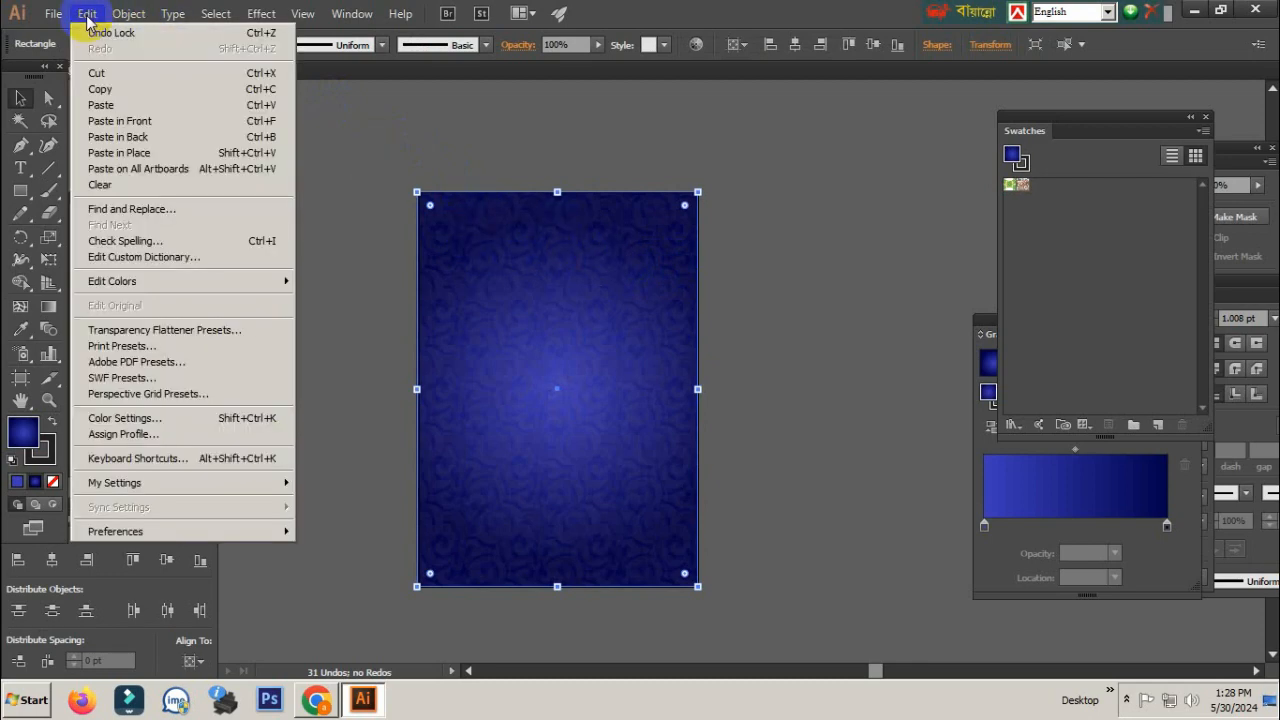
left_click(148, 94)
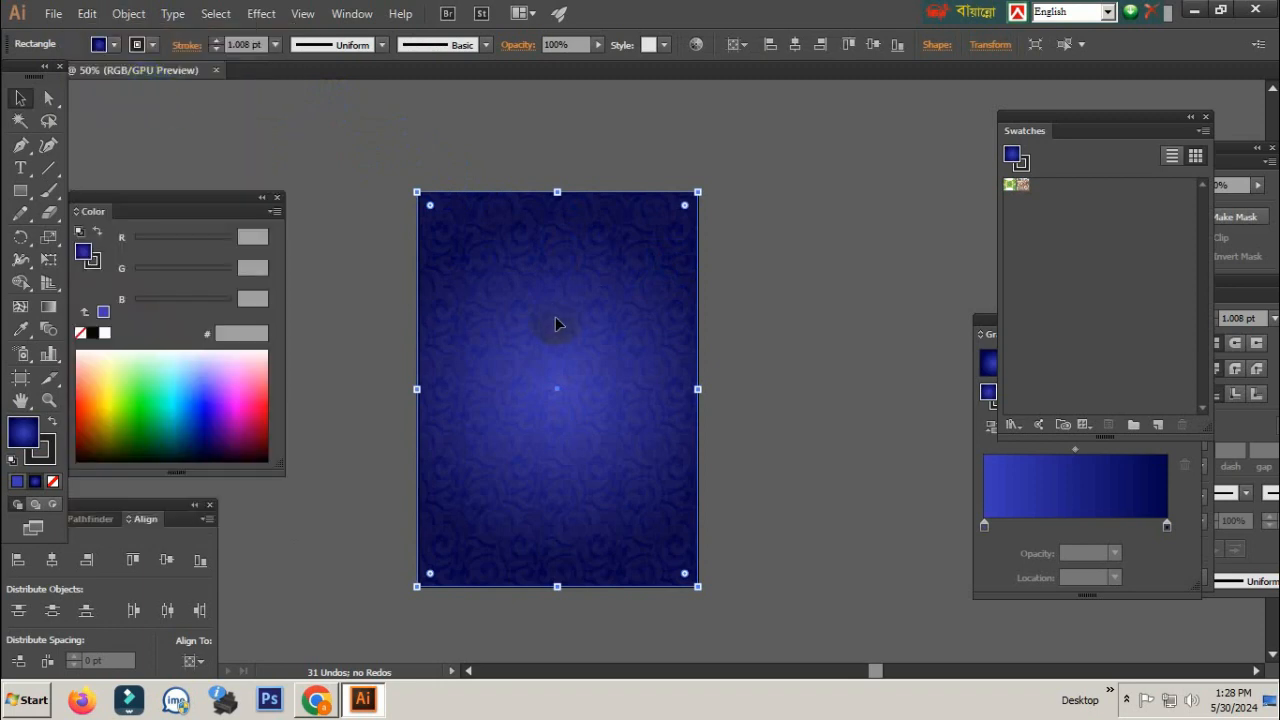
left_click(87, 14)
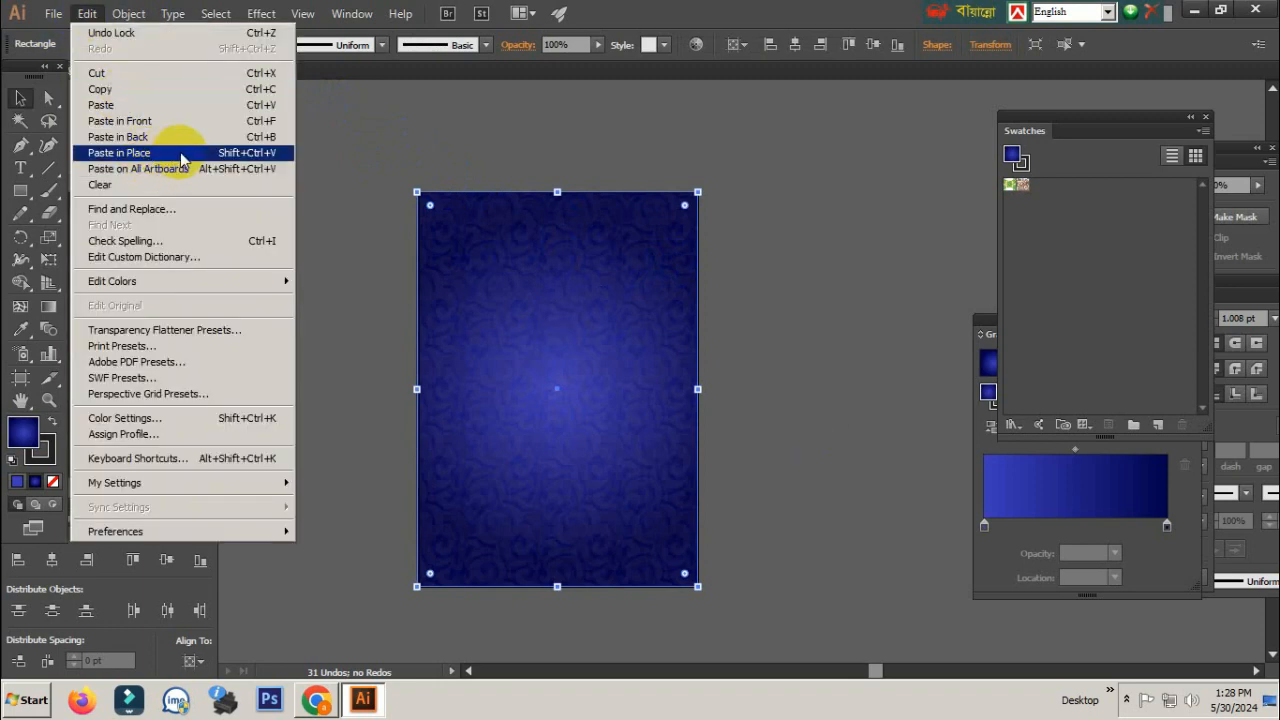
left_click(181, 158)
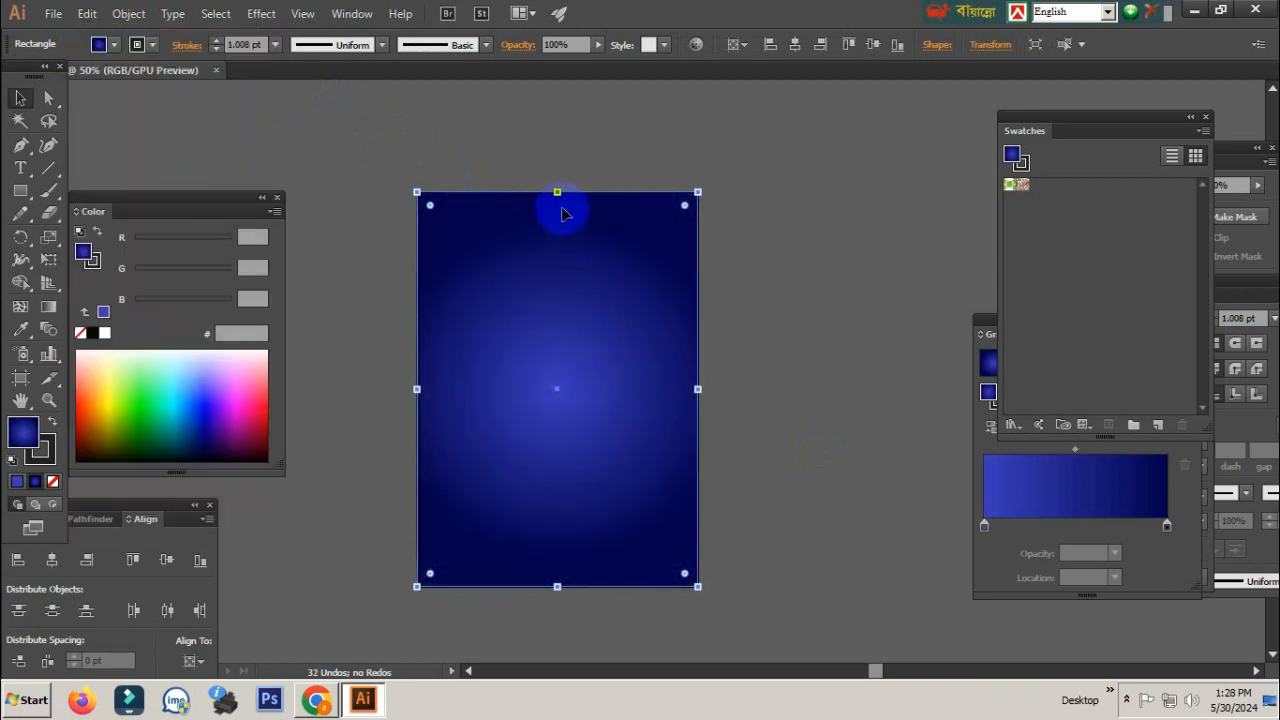
left_click_drag(556, 193, 566, 461)
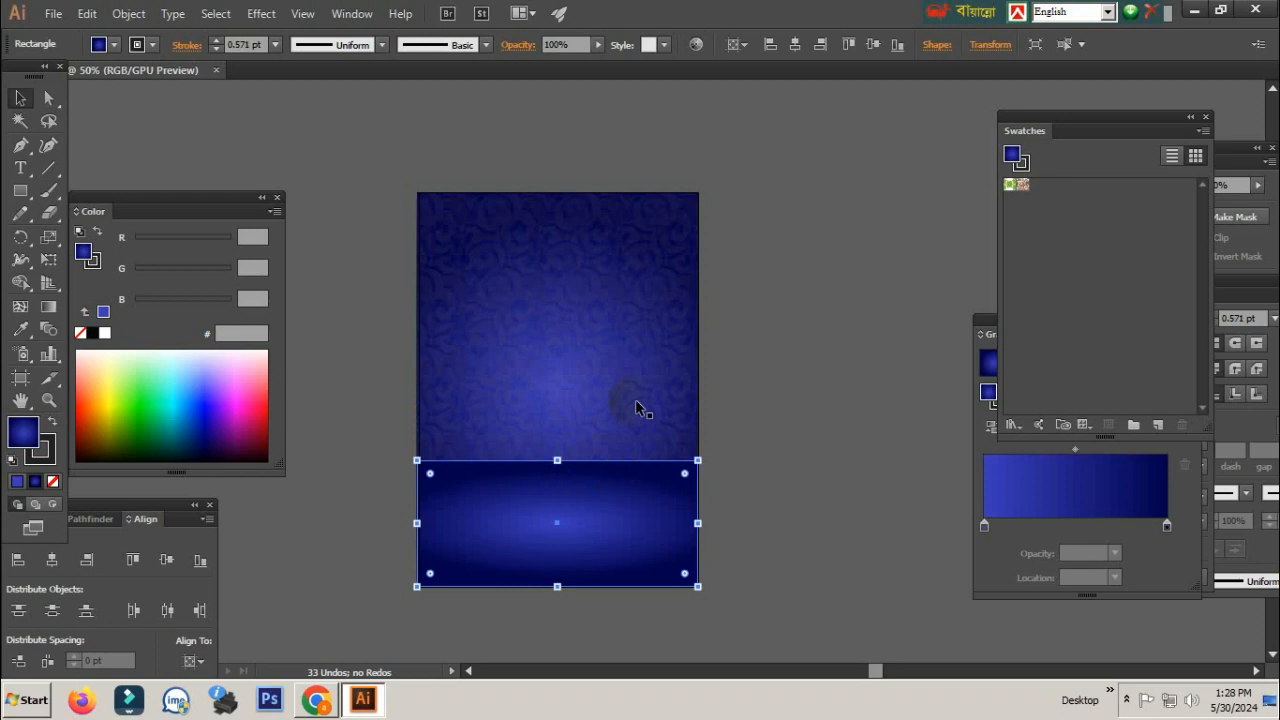
- Perspective-distort the bottom rectangle with Free Transform, pulling its upper corners inward to form a trapezoid with a narrow top
left_click(193, 175)
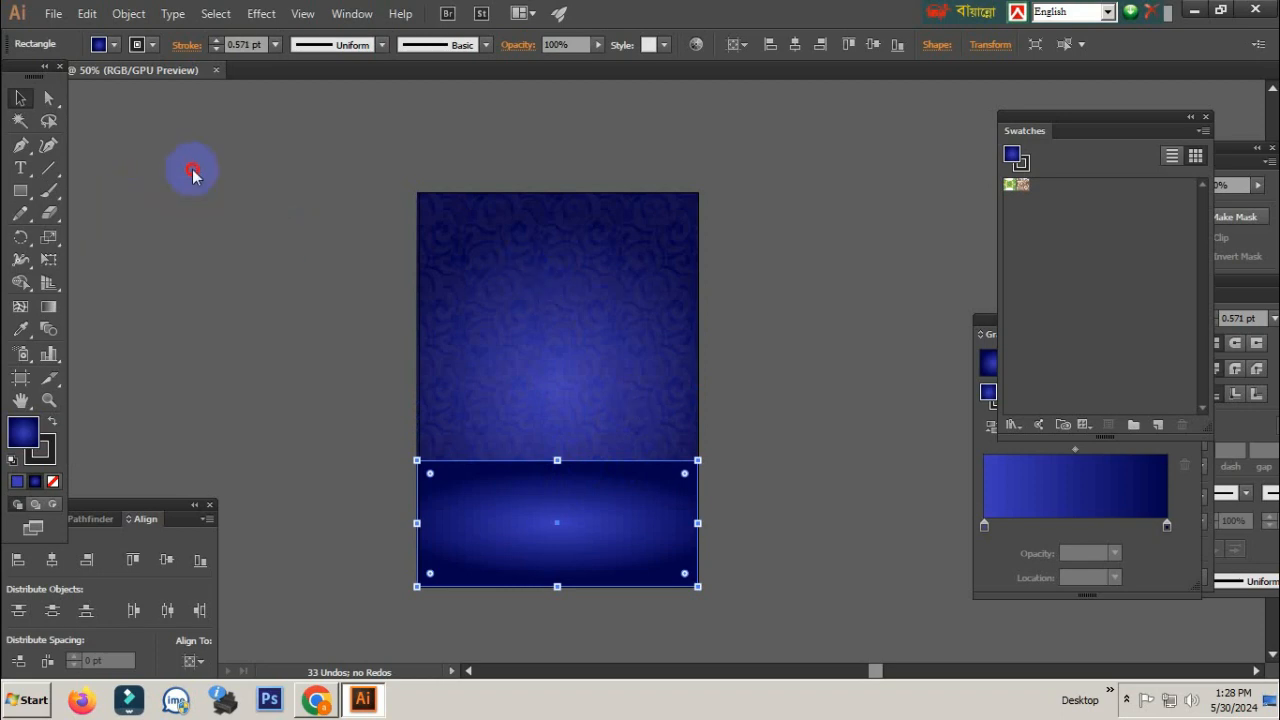
left_click_drag(193, 171, 194, 171)
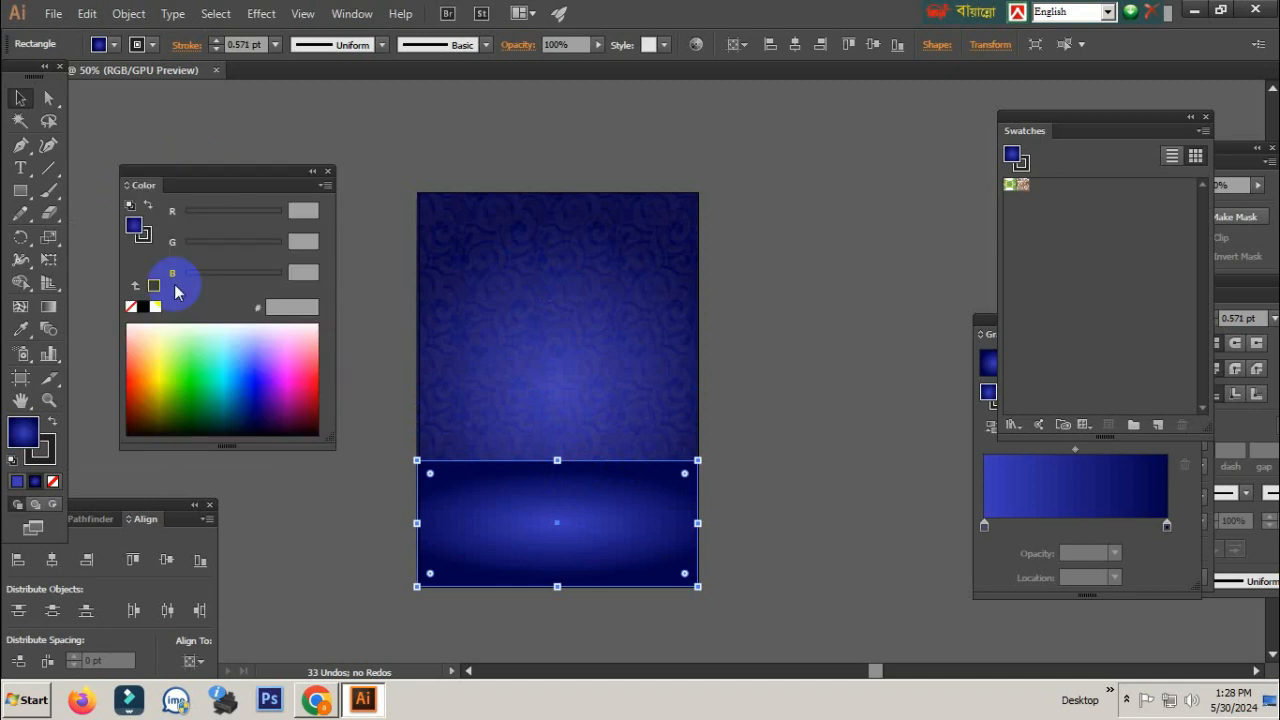
left_click(48, 262)
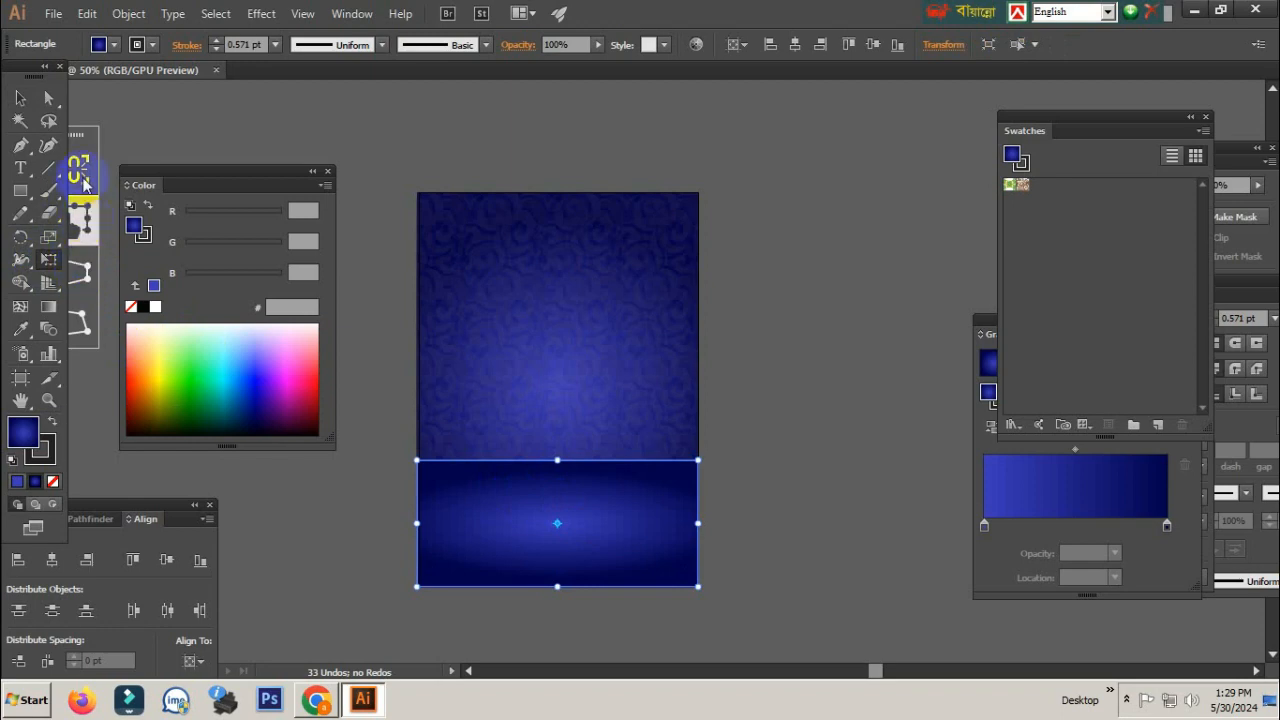
left_click(78, 272)
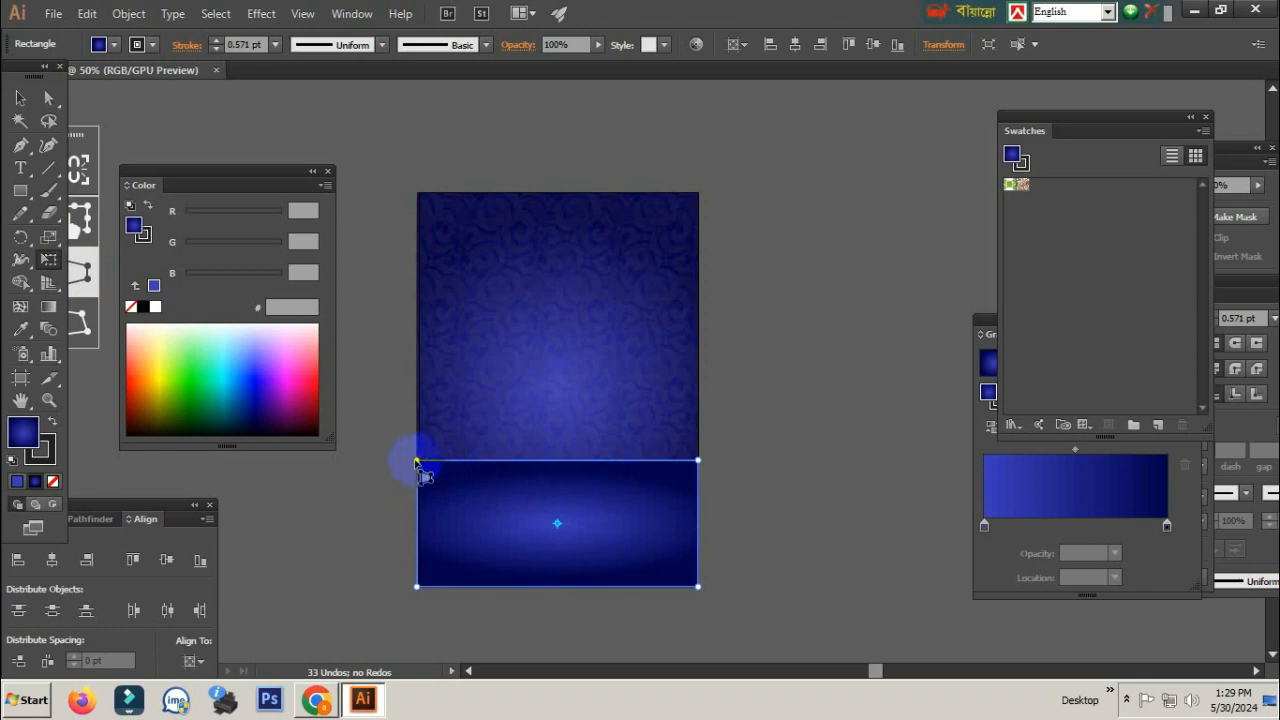
left_click_drag(416, 462, 529, 467)
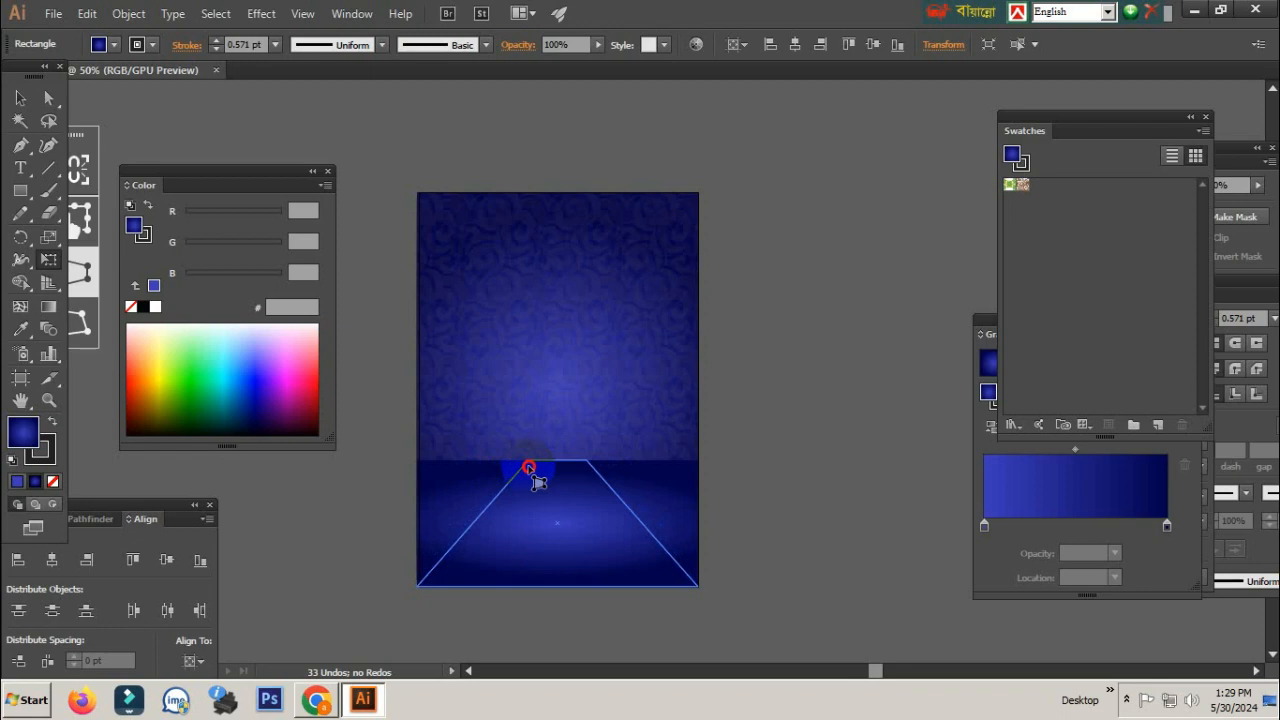
left_click_drag(529, 467, 529, 466)
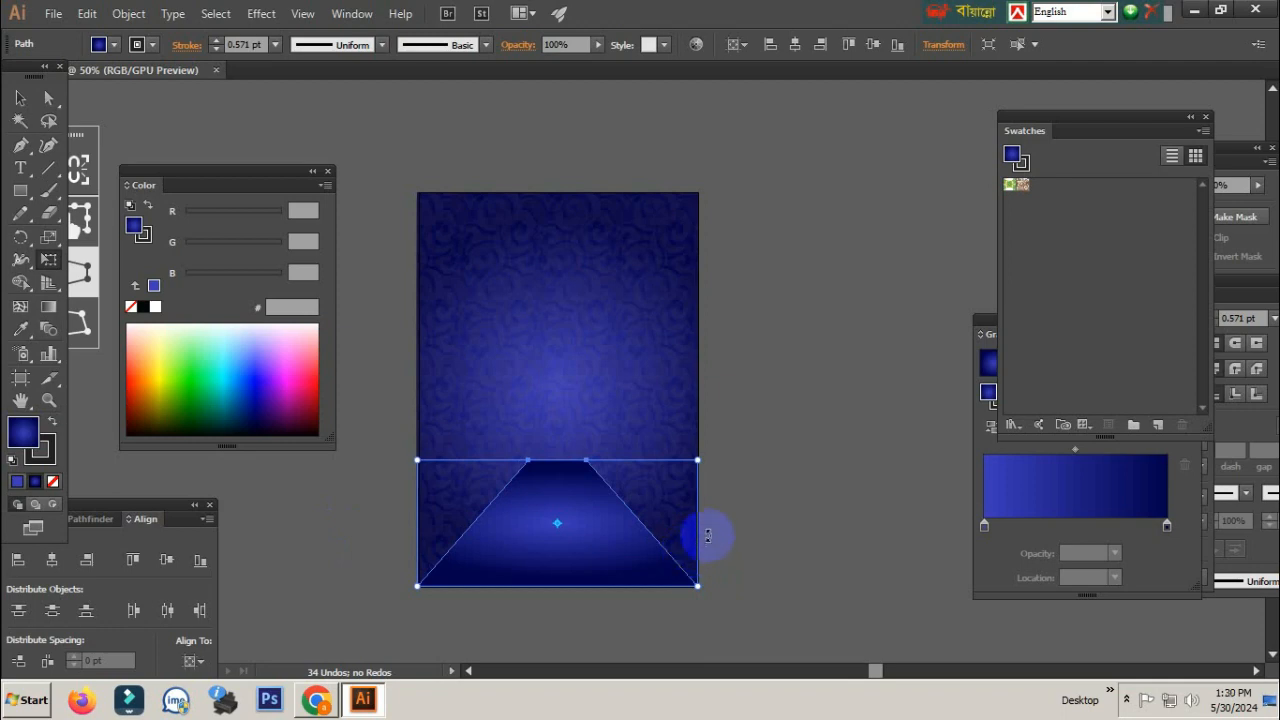
- Try to stretch the trapezoid's base beyond both sides of the artboard, and undo the widening
left_click(82, 271)
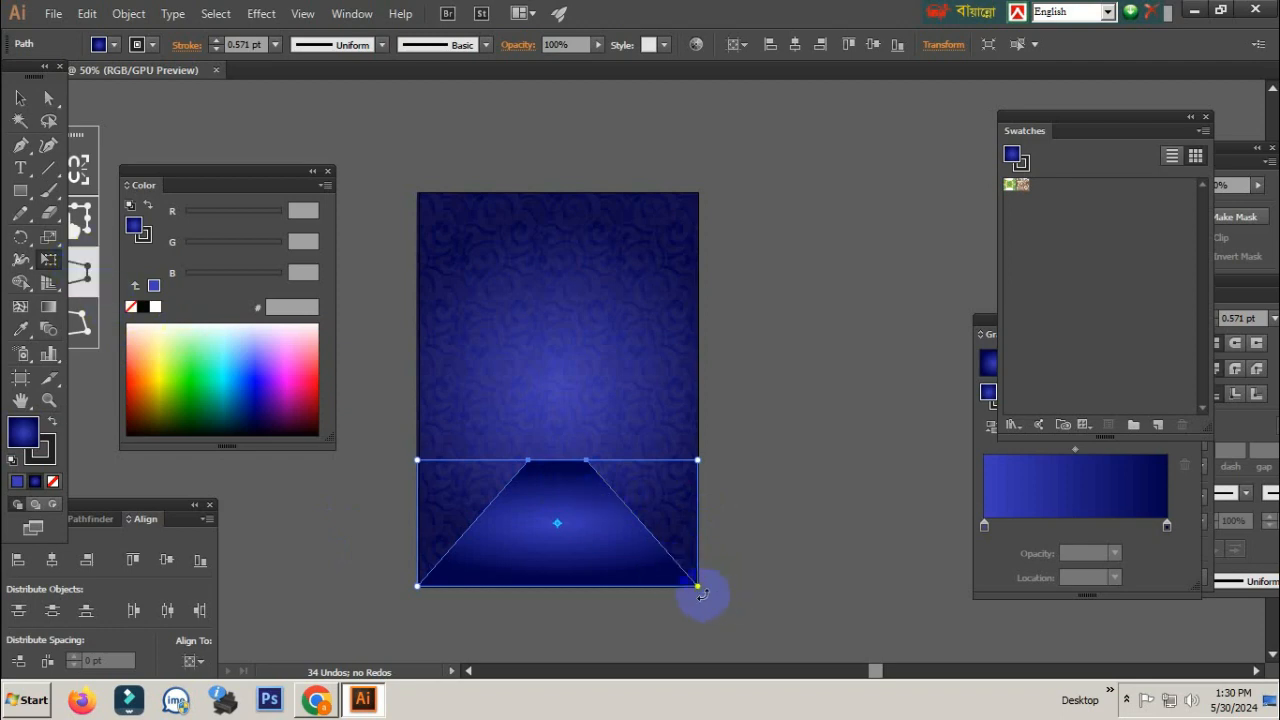
left_click_drag(697, 586, 863, 386)
left_click_drag(697, 587, 864, 541)
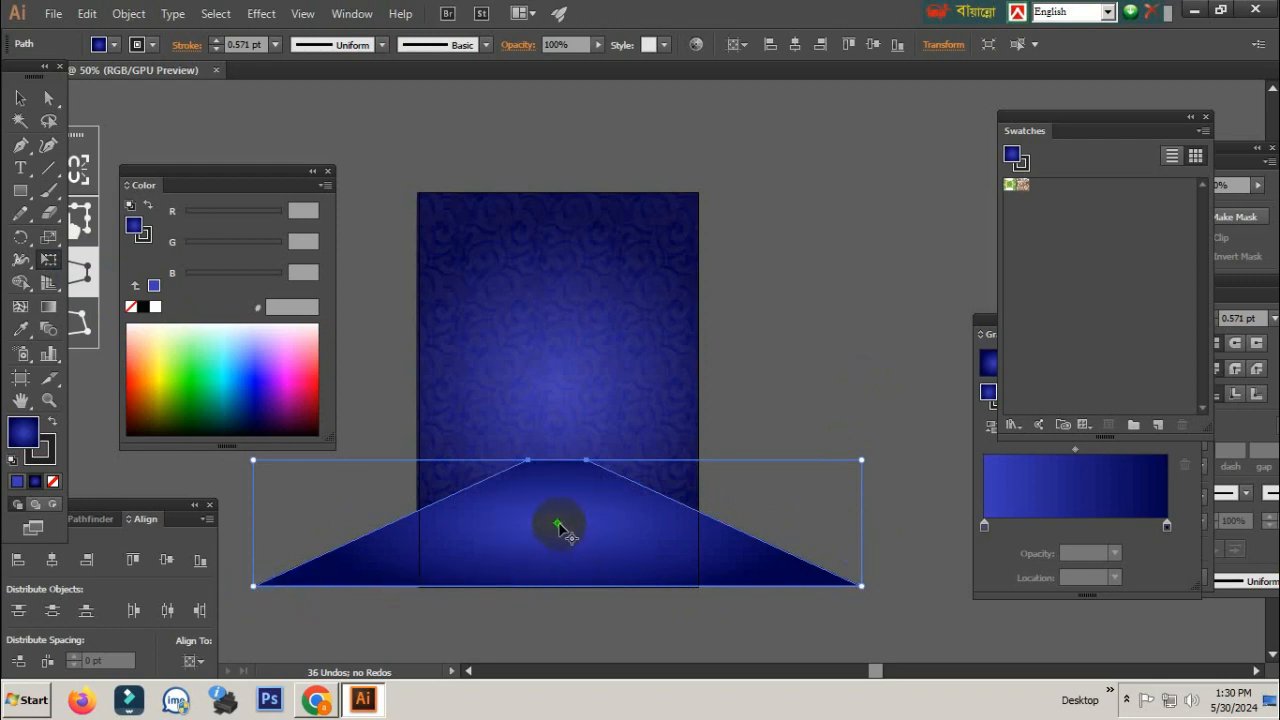
left_click_drag(560, 526, 561, 614)
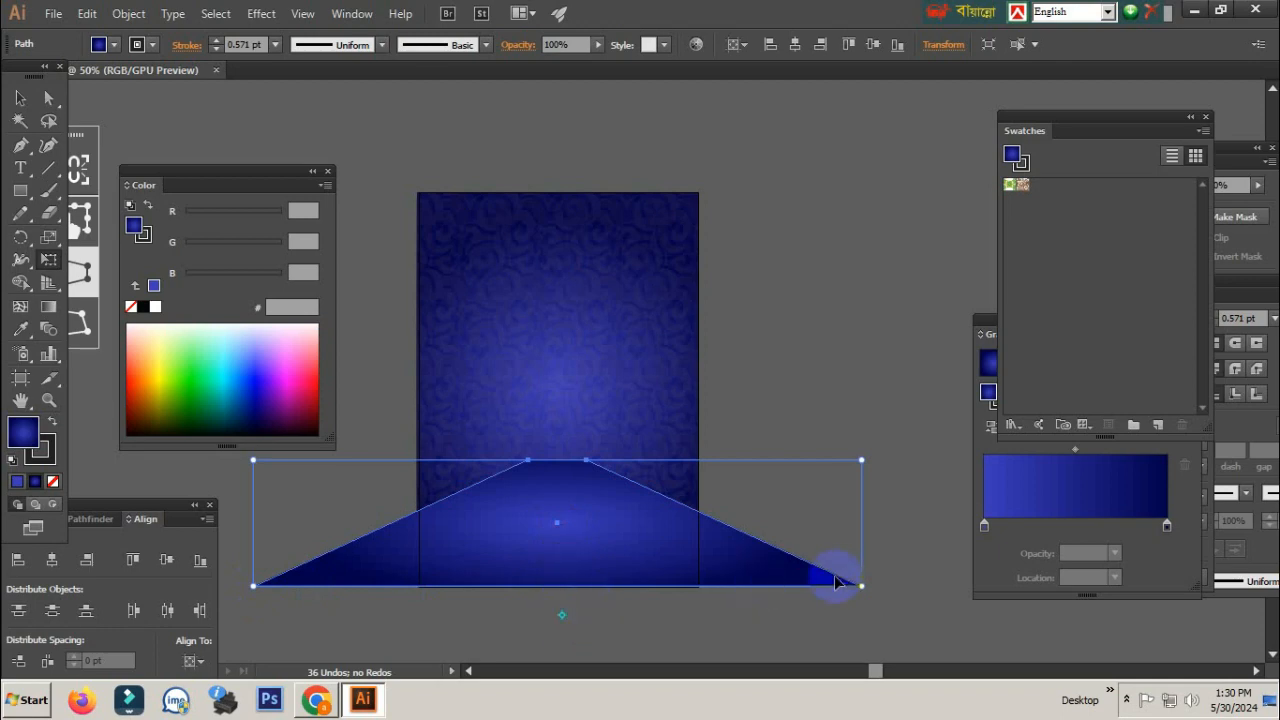
mouse_move(862, 588)
left_mouse_down()
mouse_move(920, 549)
mouse_move(864, 588)
left_mouse_up()
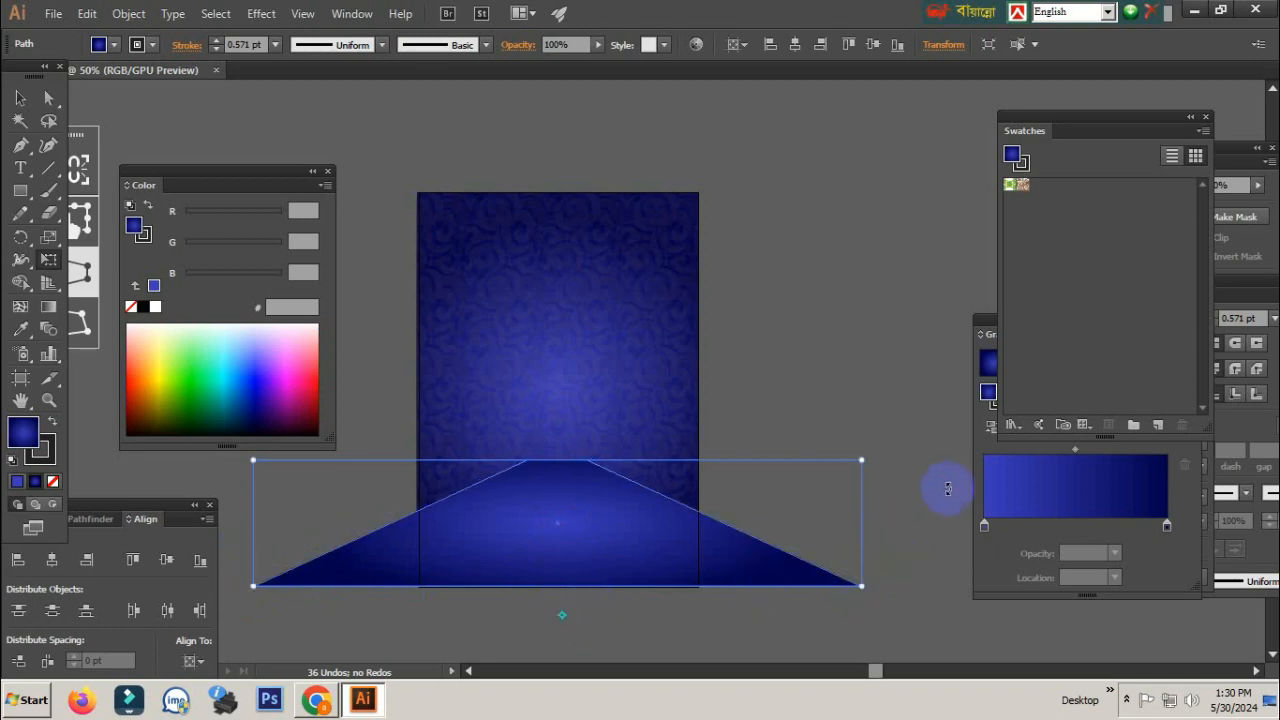
left_click_drag(862, 523, 921, 530)
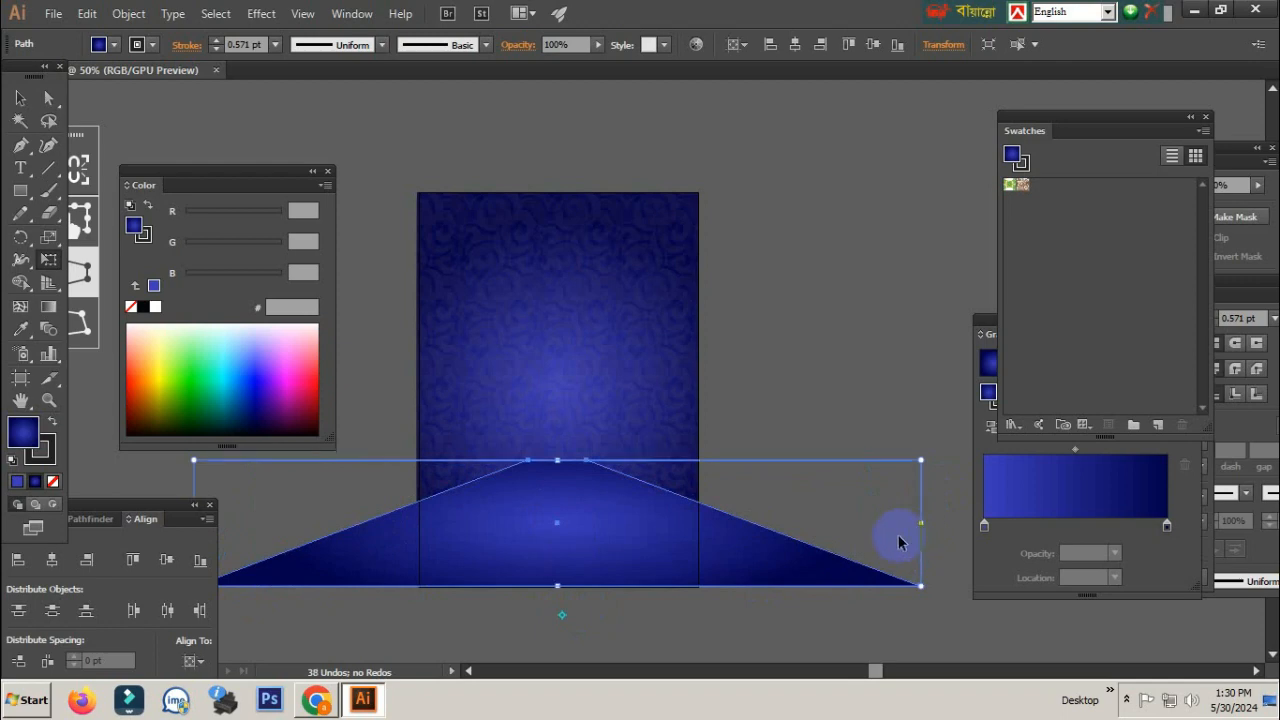
key("ctrl+z")
key("ctrl+z")
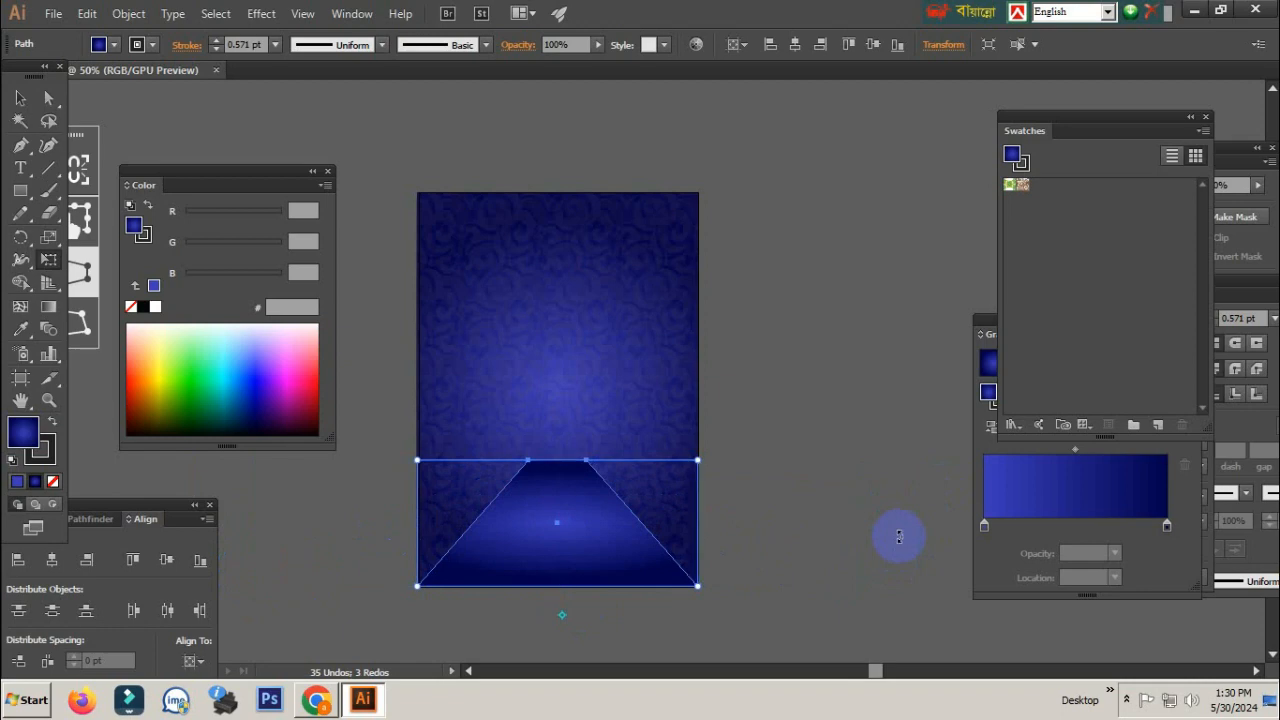
- Change the trapezoid's gradient type to Linear
left_click(20, 97)
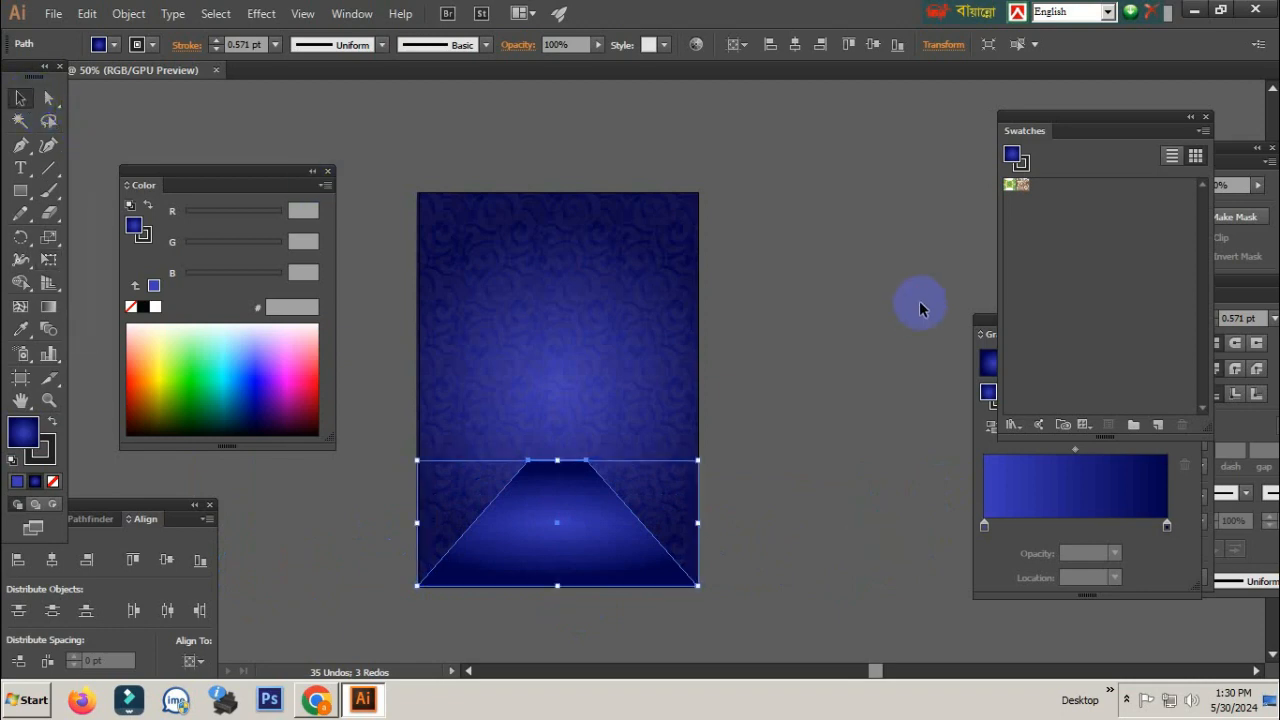
left_click(655, 500)
left_click(571, 503)
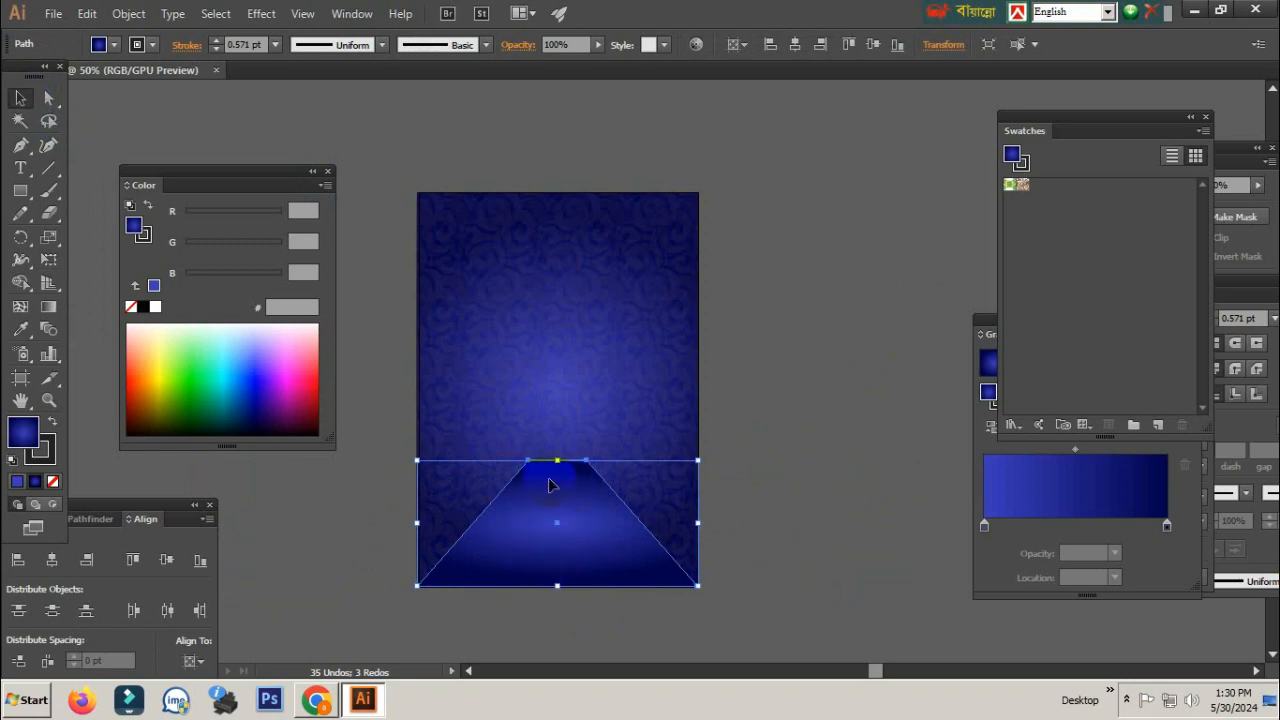
left_click(985, 330)
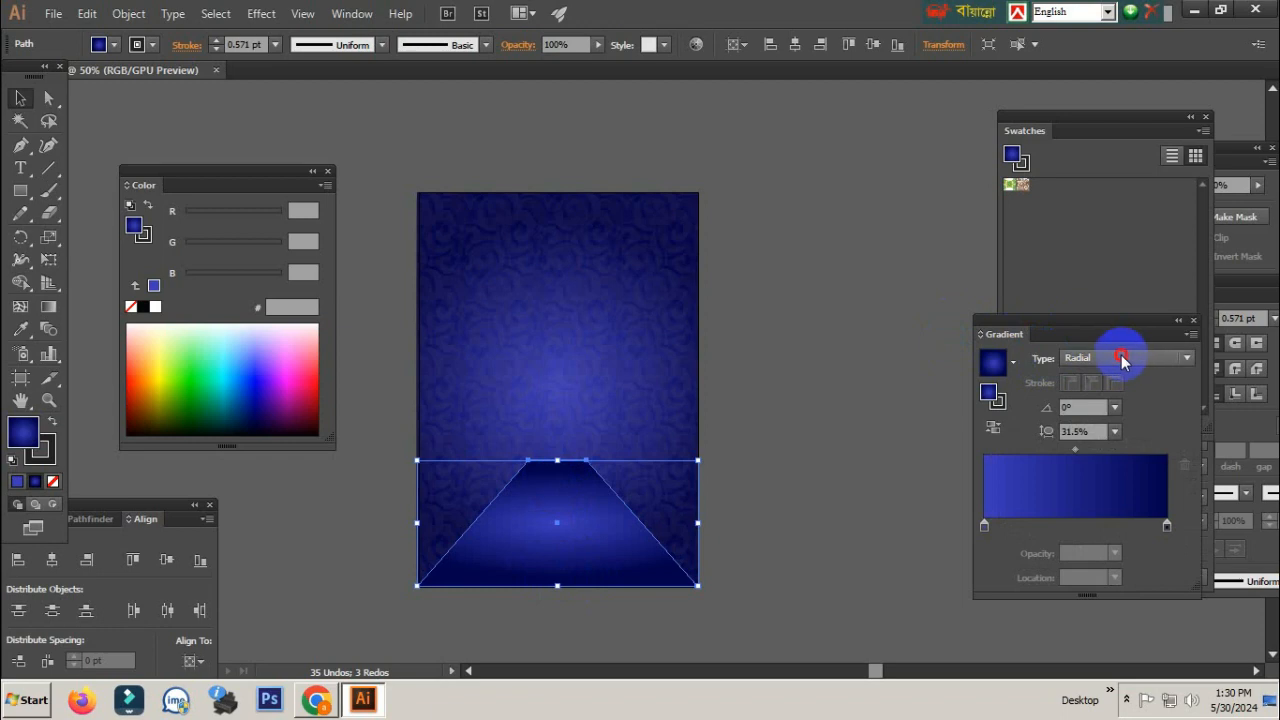
left_click(1120, 358)
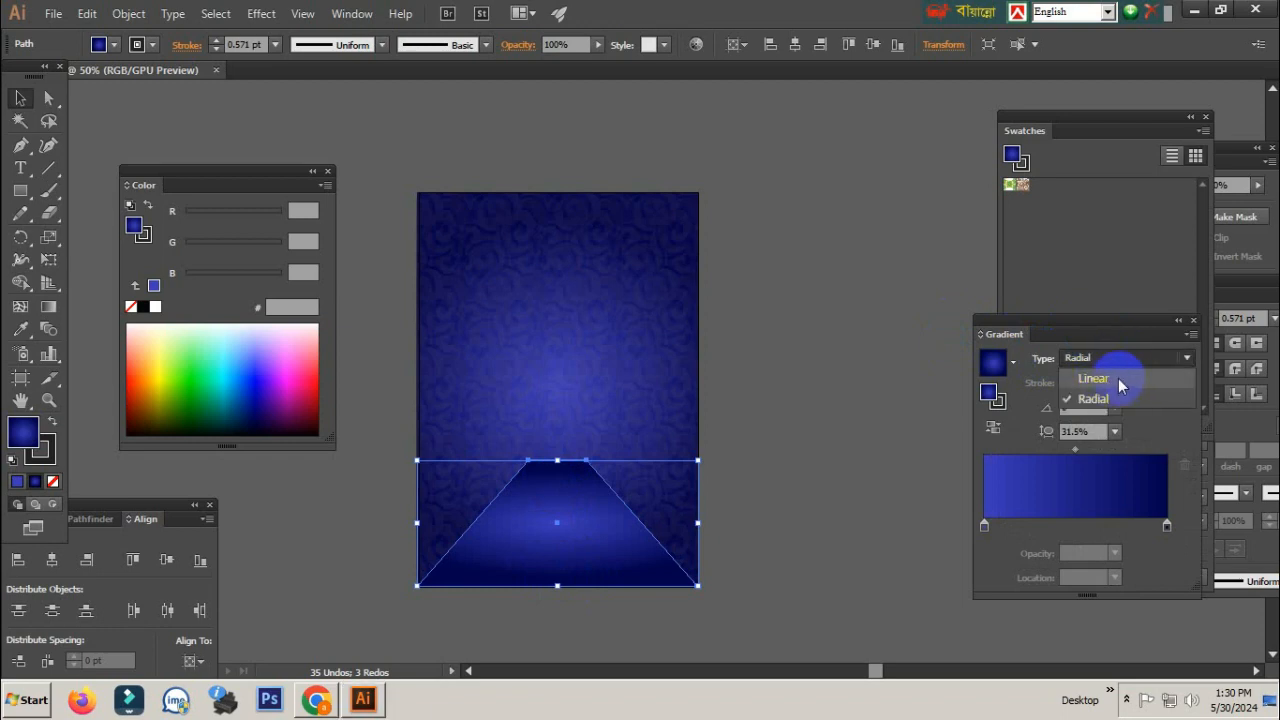
left_click(1093, 378)
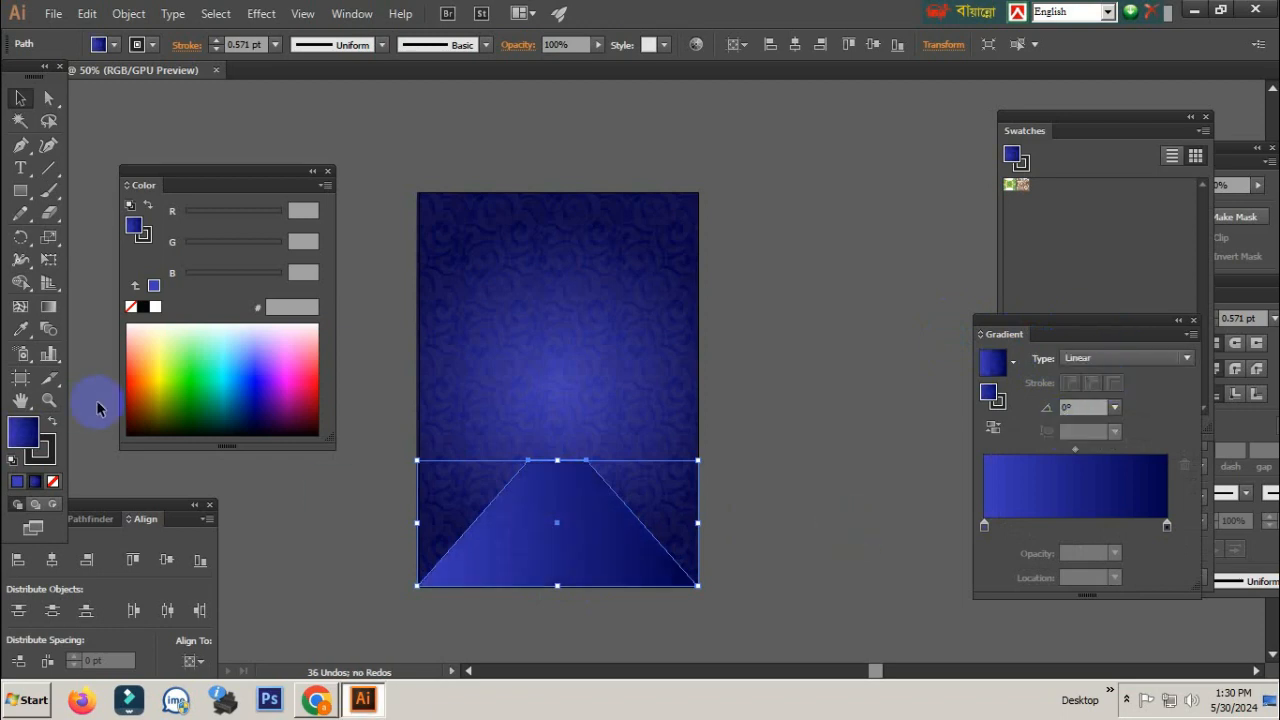
- Redirect the trapezoid's linear gradient to run downward from light to dark, from above its upper edge to near its base, at about -92°
left_click(48, 310)
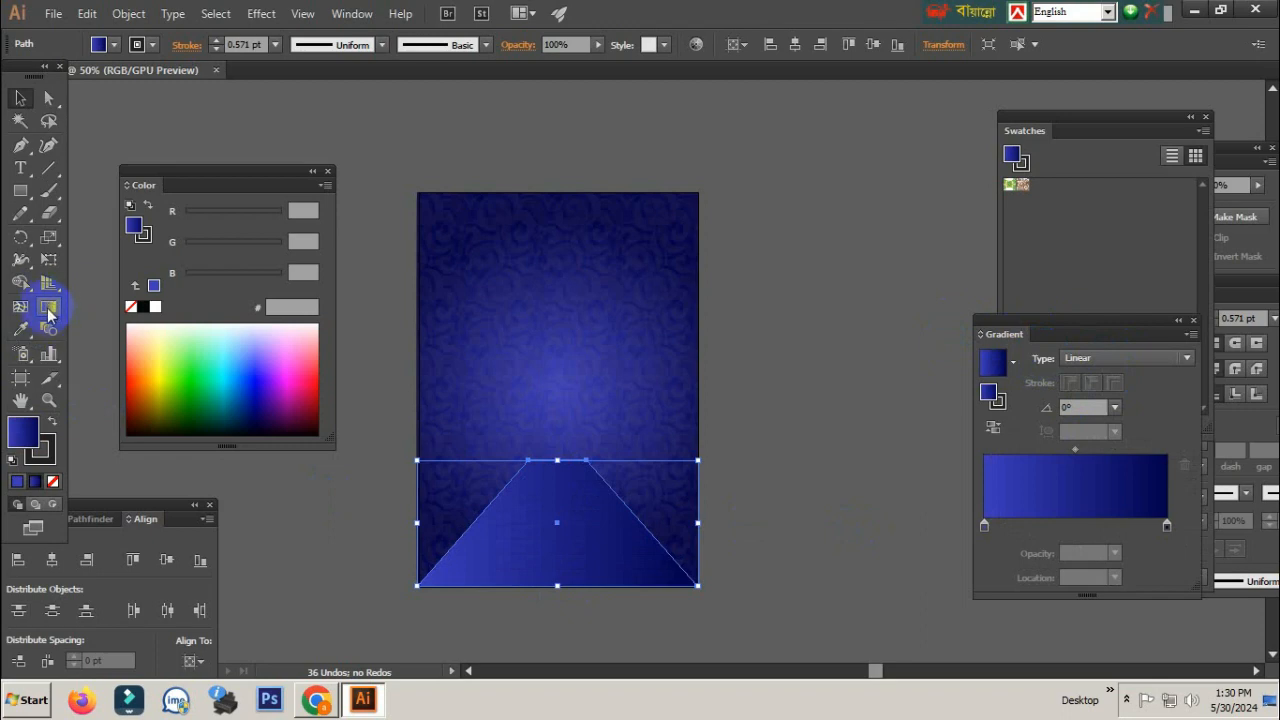
left_click(48, 310)
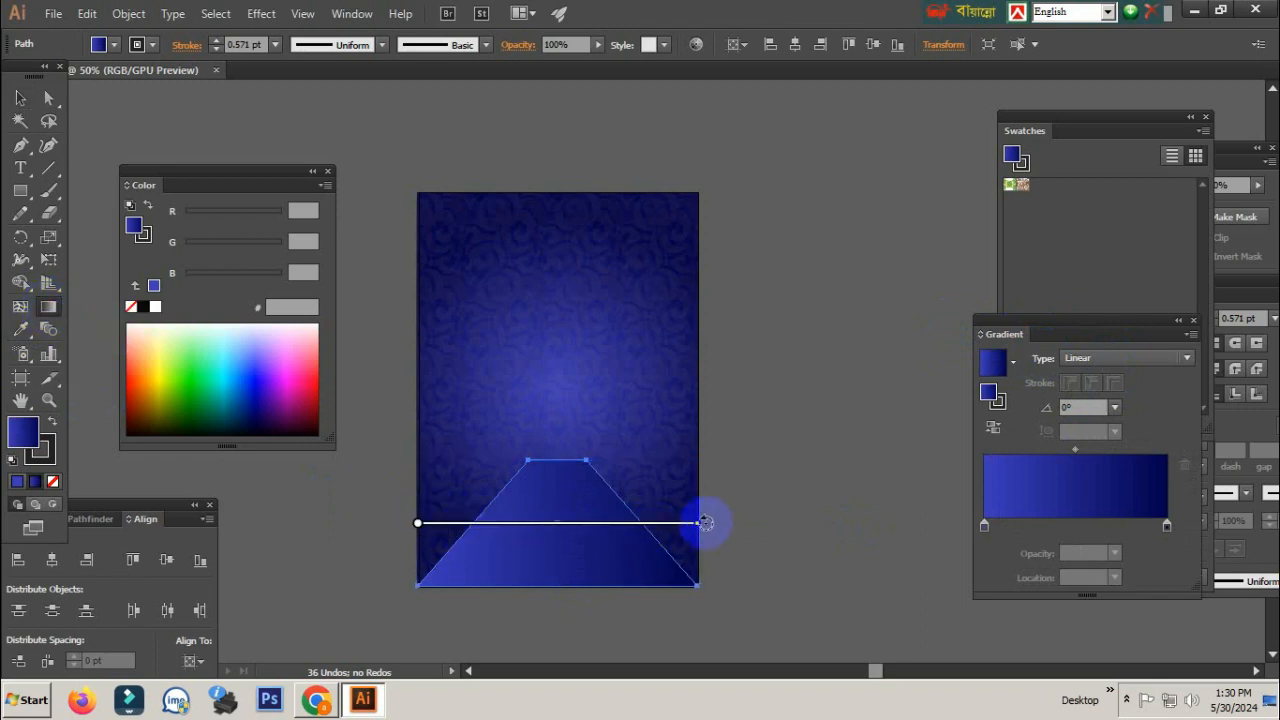
left_click_drag(557, 447, 557, 627)
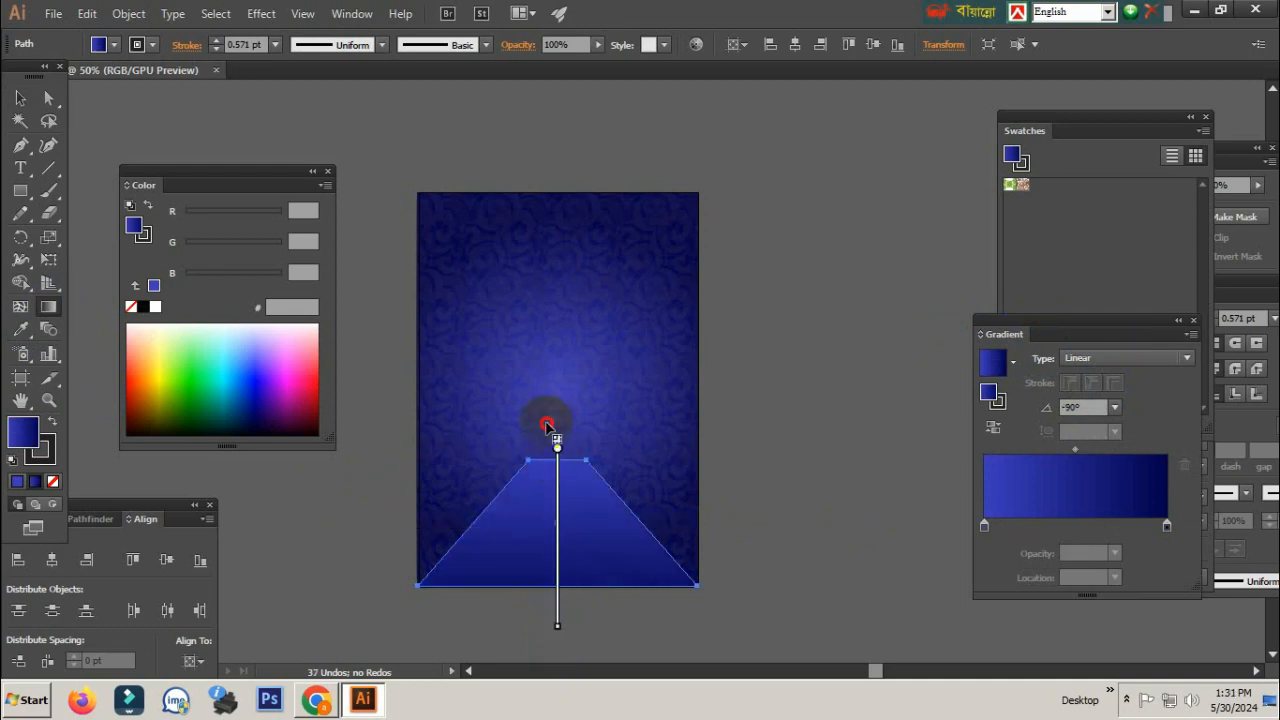
left_click_drag(550, 422, 545, 556)
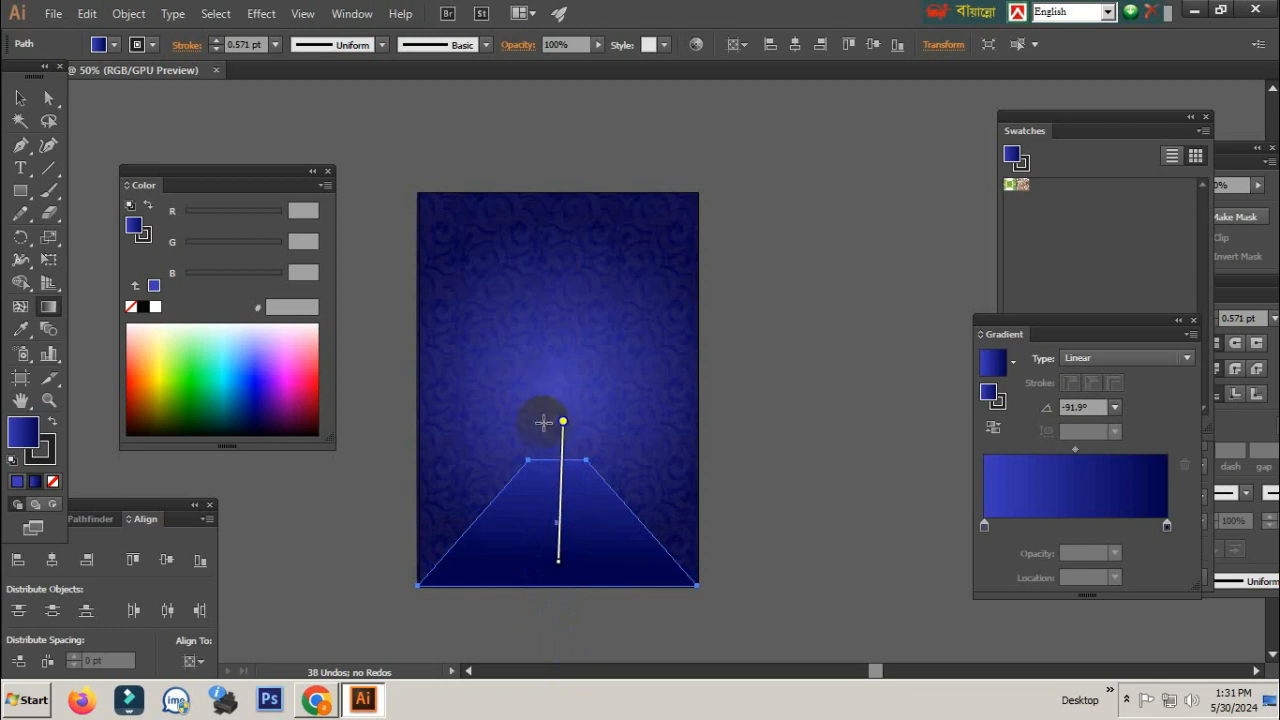
- Redraw the trapezoid's linear gradient from above its upper edge down to near its base, at about -93°, and deselect it
mouse_move(546, 431)
left_mouse_down()
mouse_move(523, 586)
mouse_move(545, 607)
mouse_move(549, 419)
mouse_move(546, 590)
left_mouse_up()
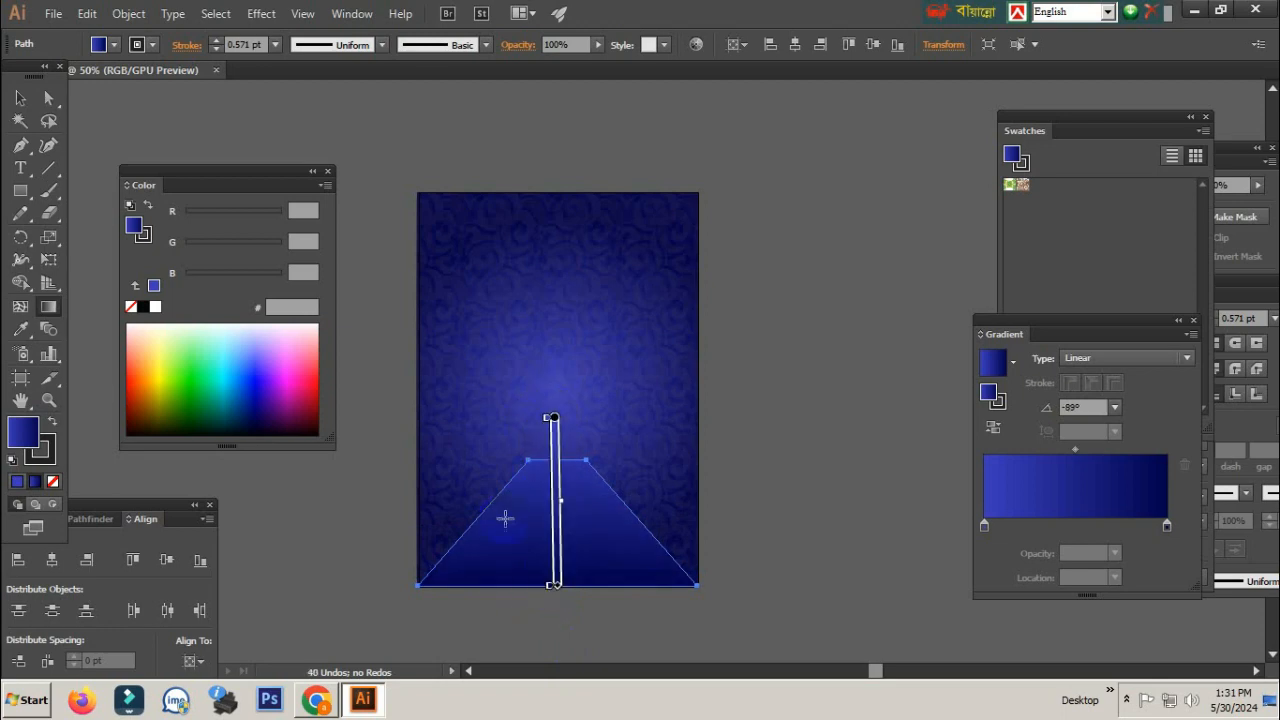
left_click_drag(556, 457, 559, 657)
left_click_drag(567, 379, 558, 545)
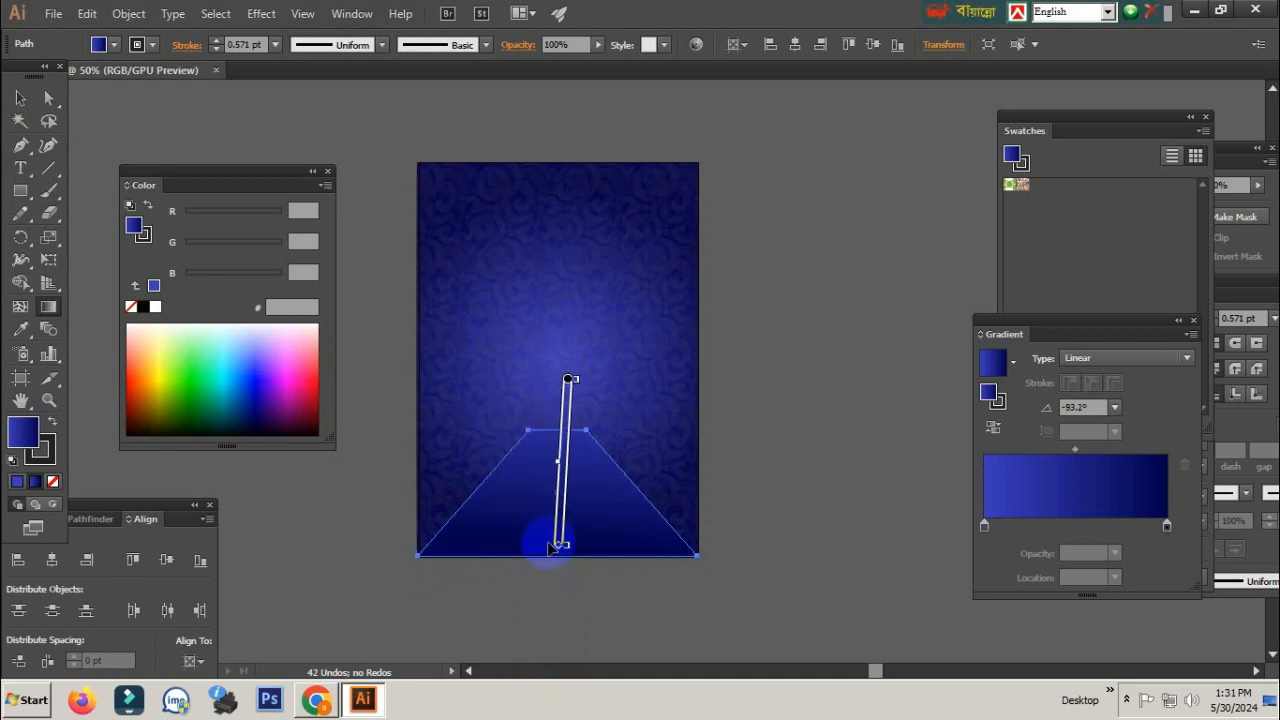
left_click(20, 100)
left_click(755, 457)
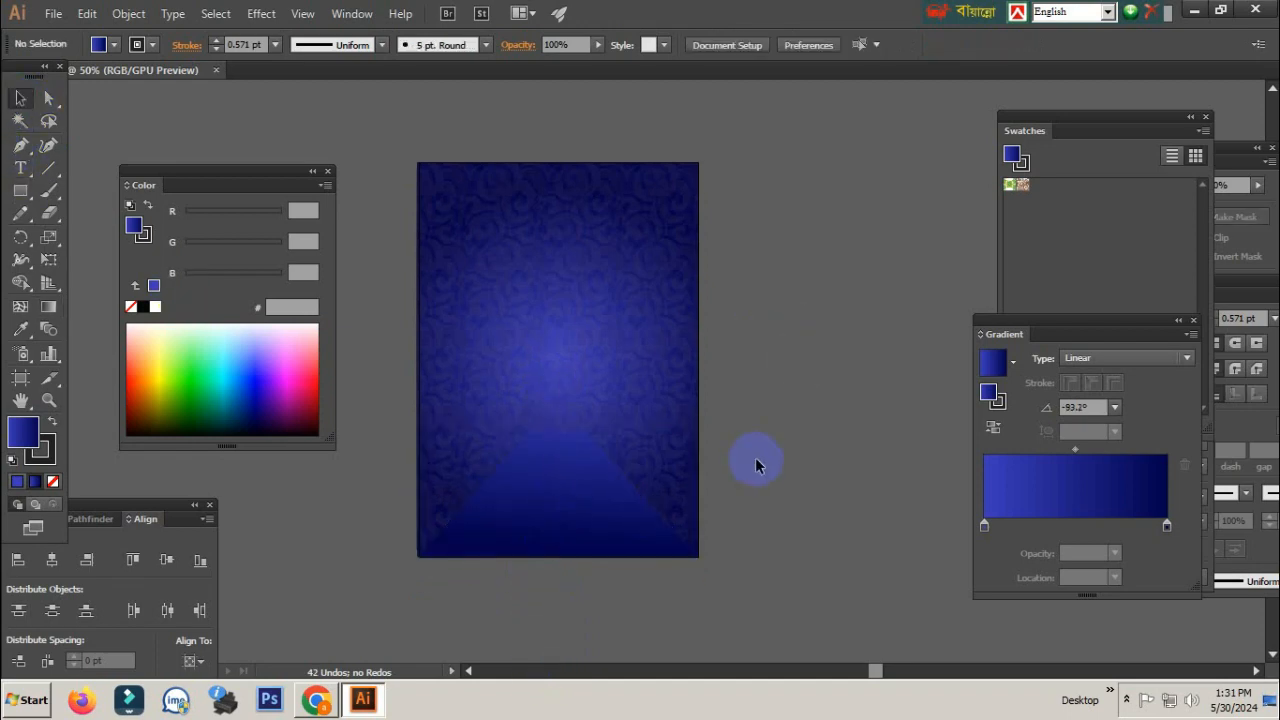
- Recolor the light stop of the trapezoid's gradient to bright blue, R 36, G 176, B 255 (#24B0FF)
left_click(565, 467)
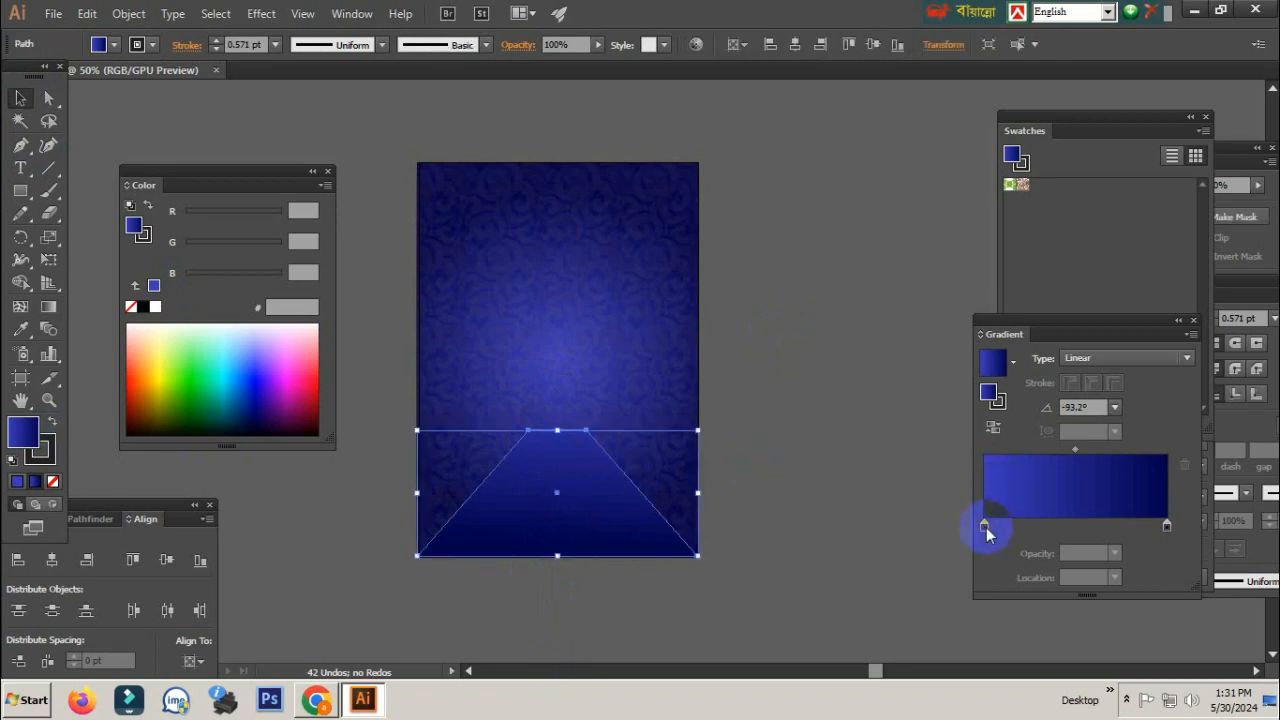
left_click(985, 525)
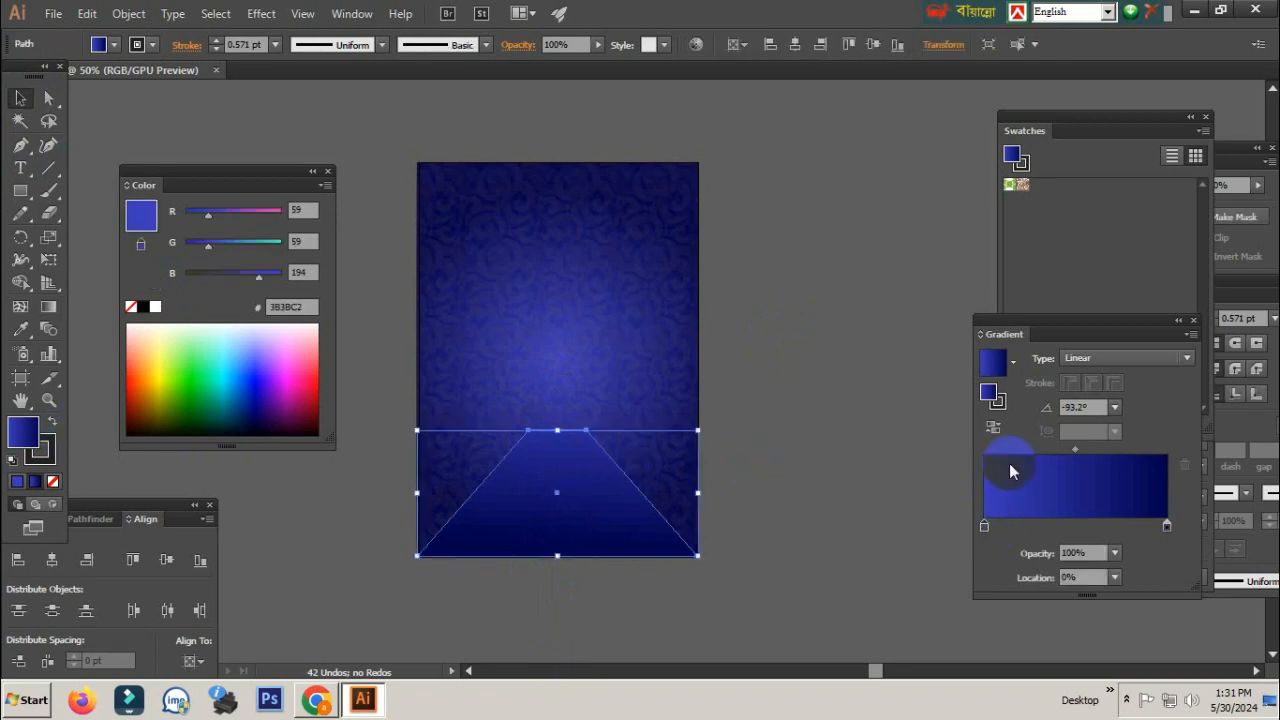
left_click(229, 243)
left_click_drag(267, 273, 314, 272)
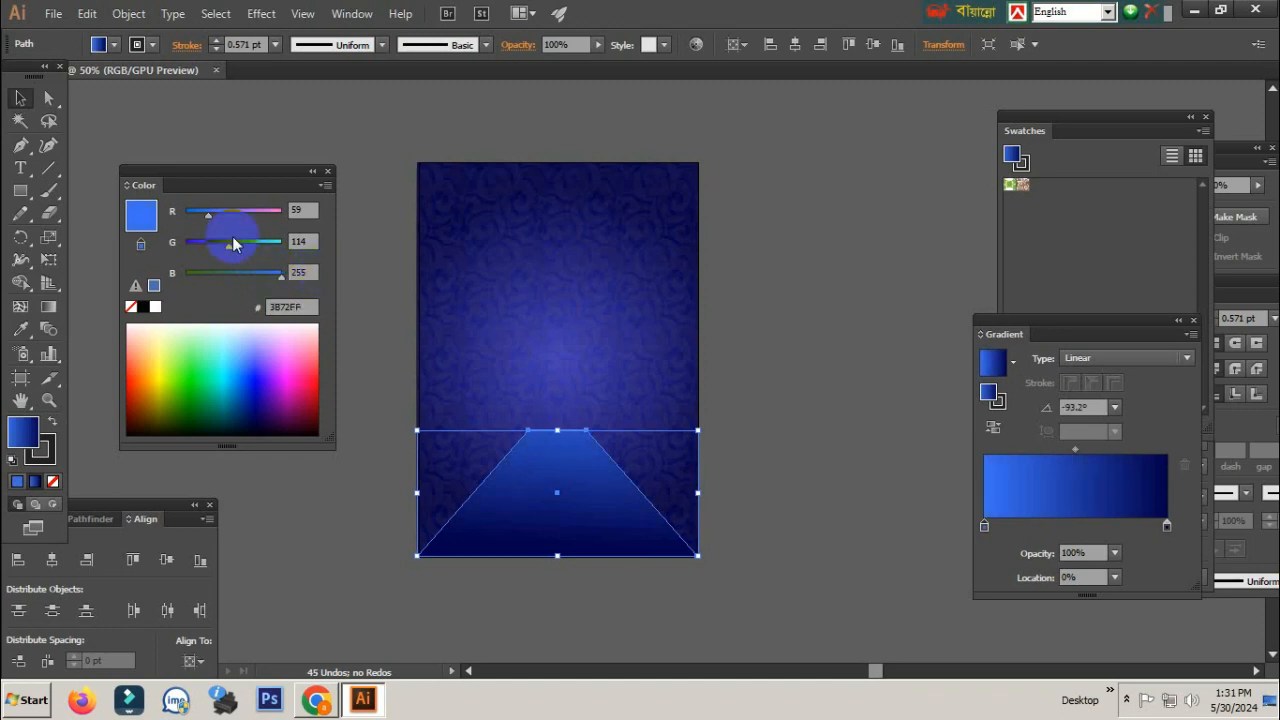
mouse_move(232, 242)
left_mouse_down()
mouse_move(243, 242)
mouse_move(220, 214)
mouse_move(200, 214)
mouse_move(251, 243)
left_mouse_up()
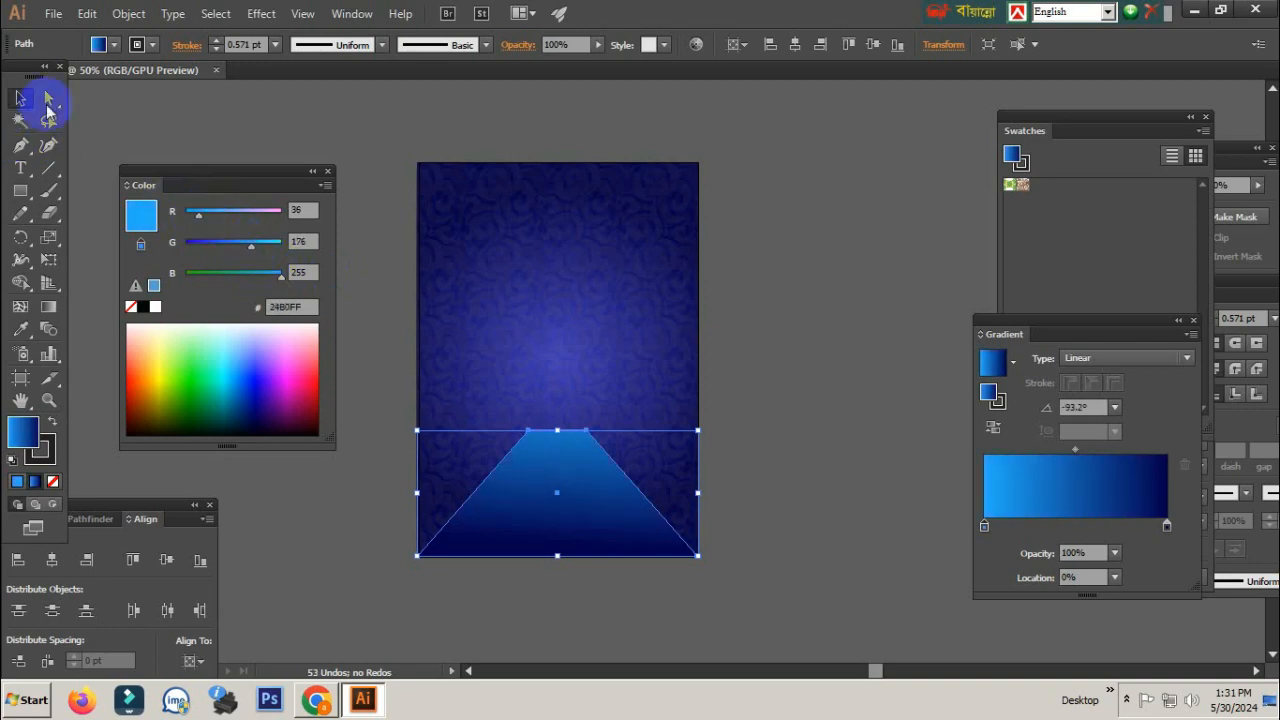
left_click(20, 97)
left_click(750, 340)
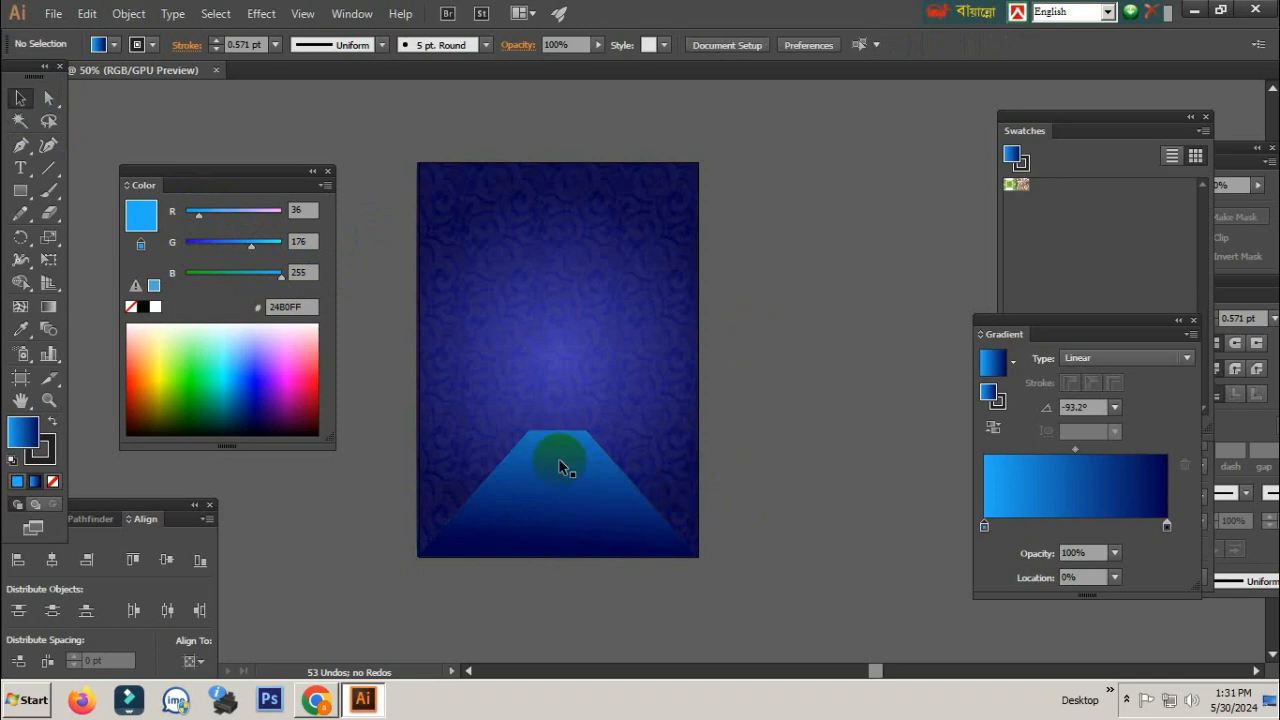
- Draw a wide, flat ellipse across the trapezoid's narrow upper edge, extending past it on both sides
left_click_drag(526, 388, 648, 457)
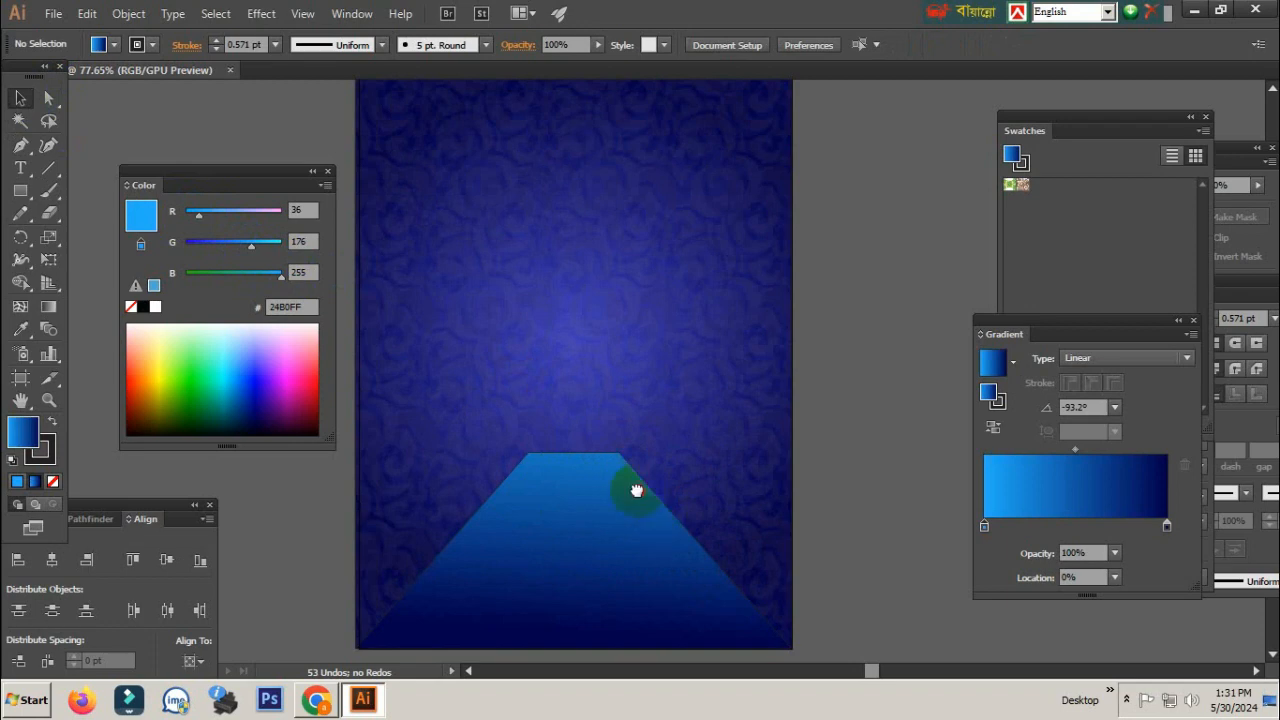
left_click_drag(676, 530, 606, 491)
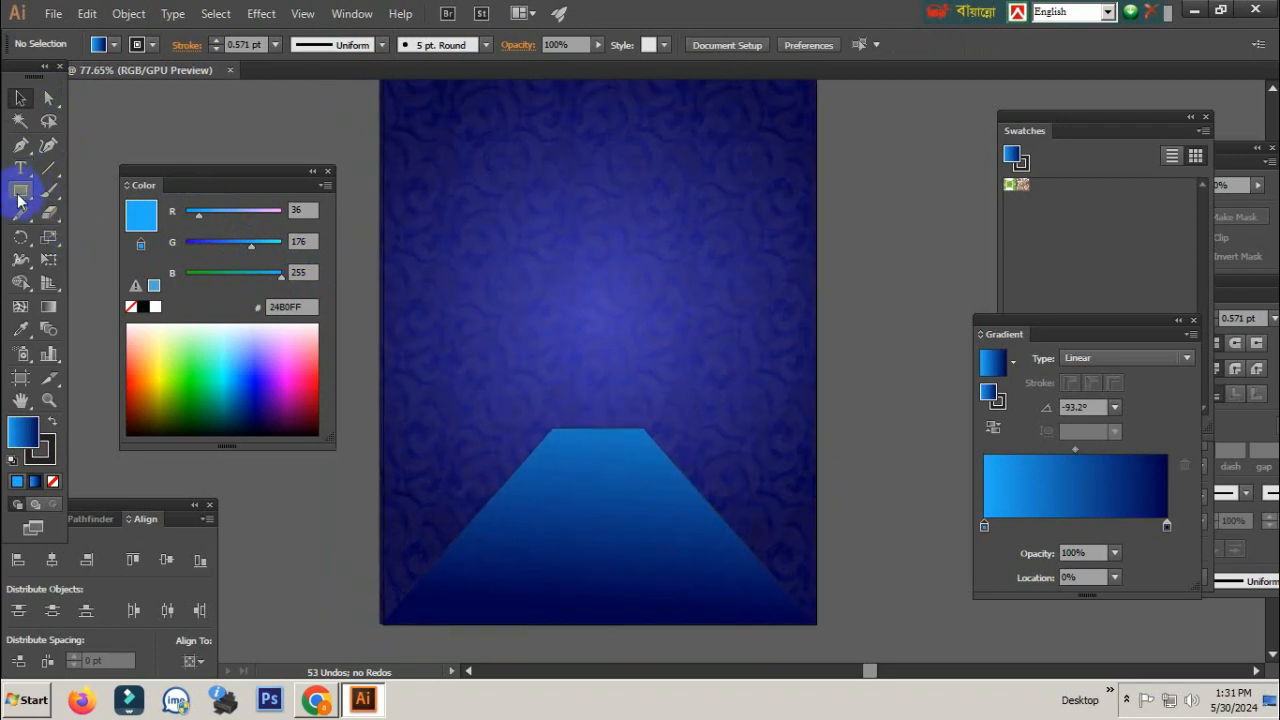
left_click_drag(18, 200, 102, 240)
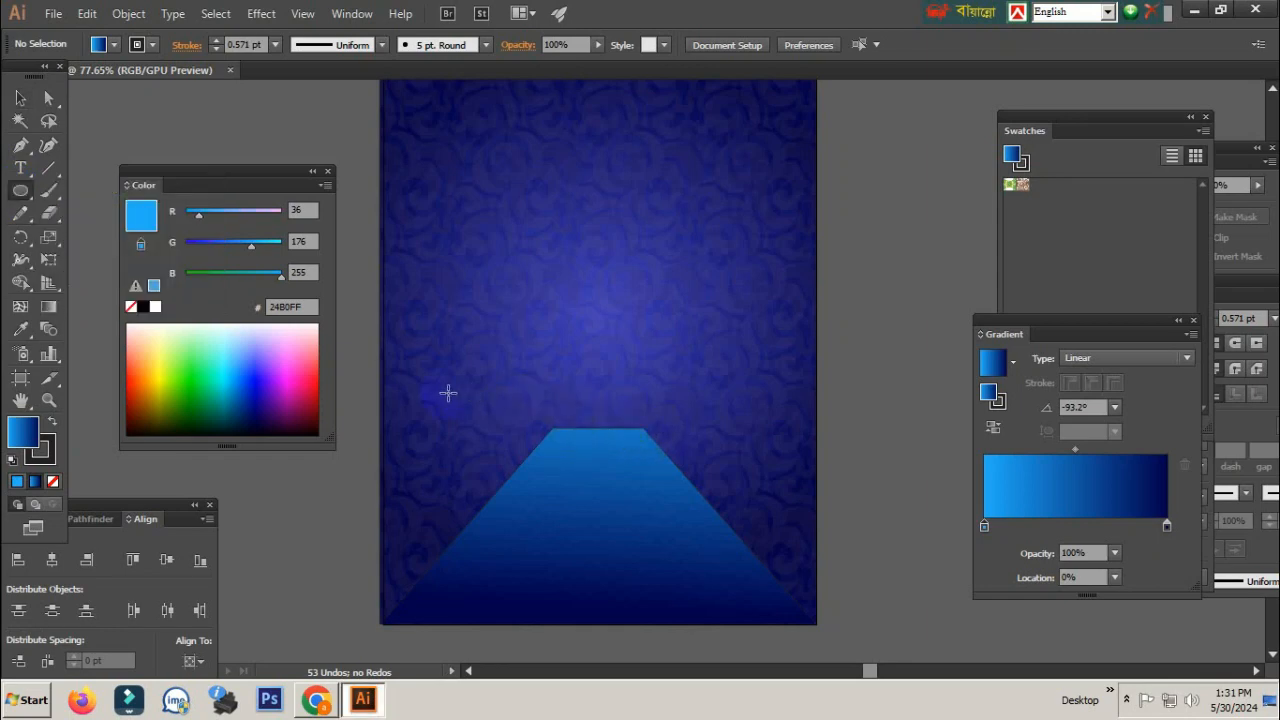
left_click_drag(450, 411, 752, 467)
left_click(20, 97)
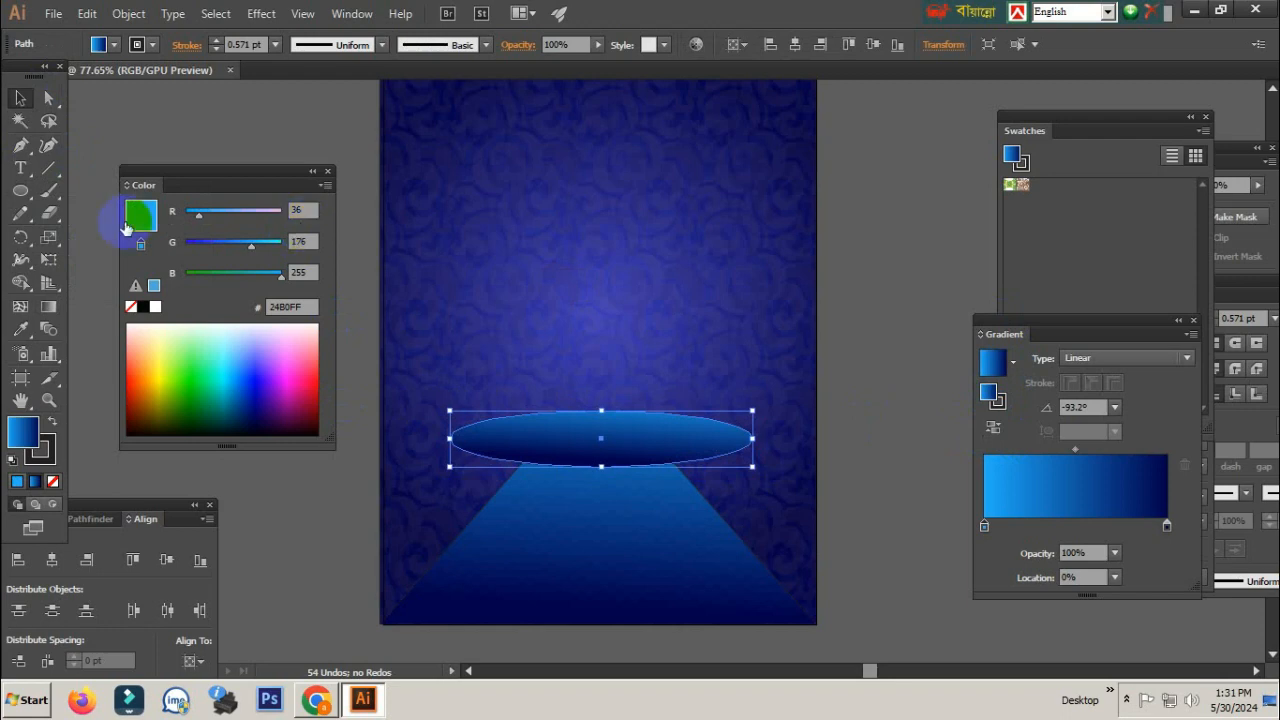
- Replace the ellipse's gradient fill with solid near-black #231F20 and remove its stroke
left_click(143, 310)
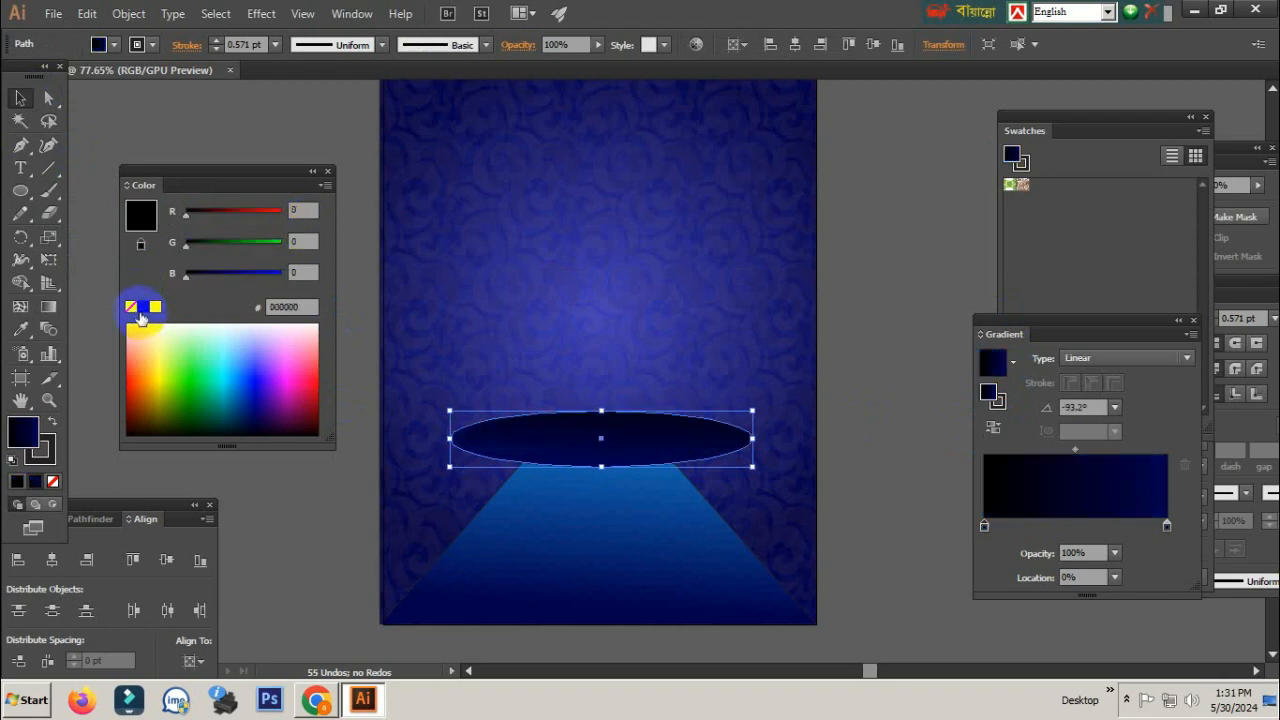
left_click(132, 222)
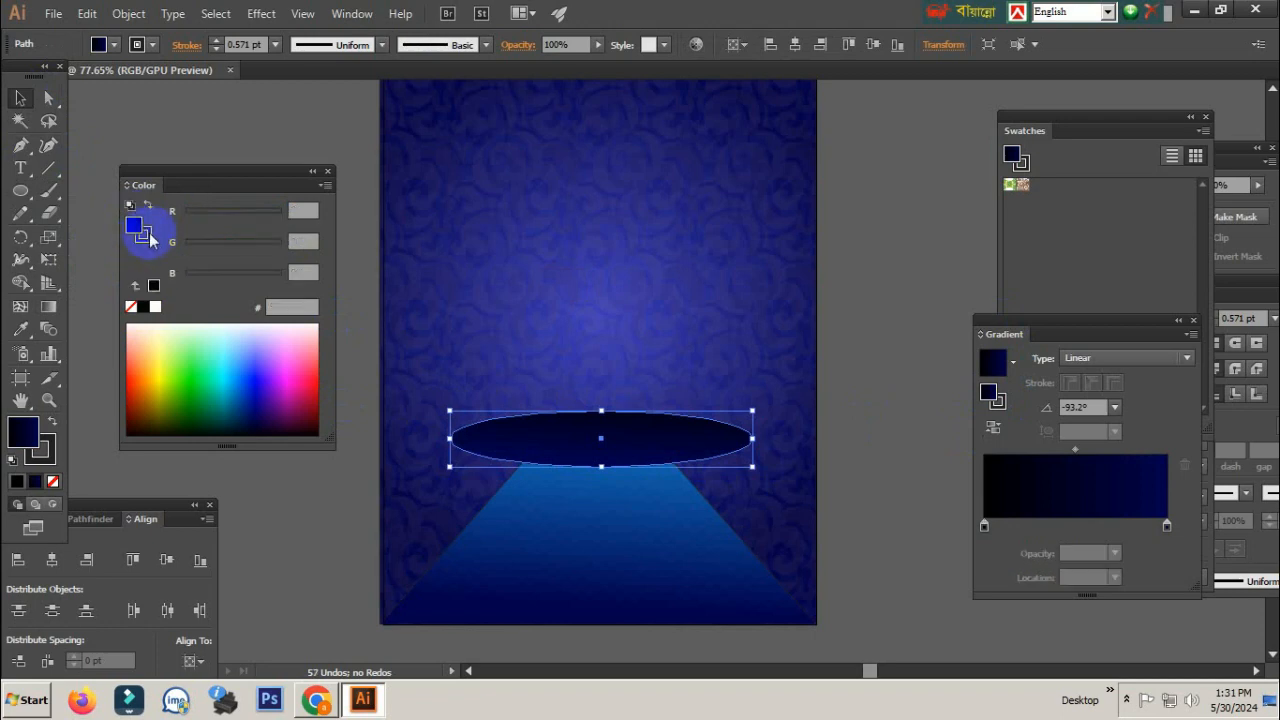
left_click(130, 306)
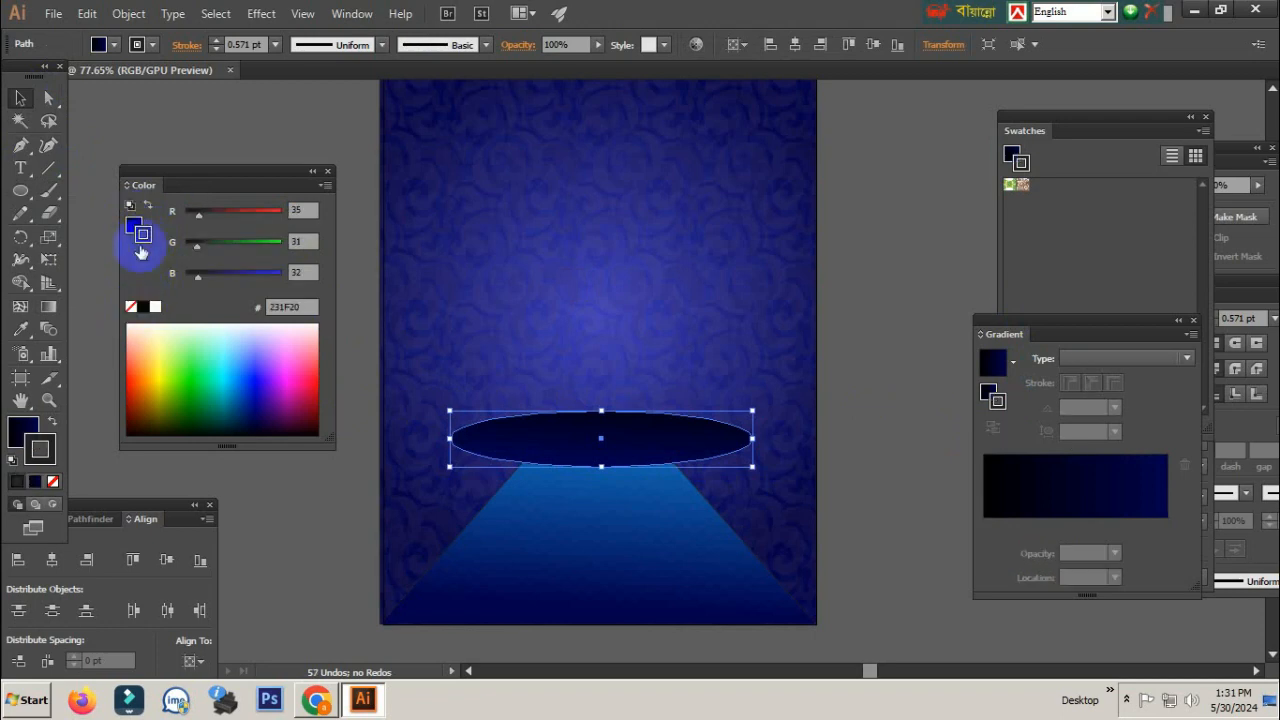
left_click(143, 306)
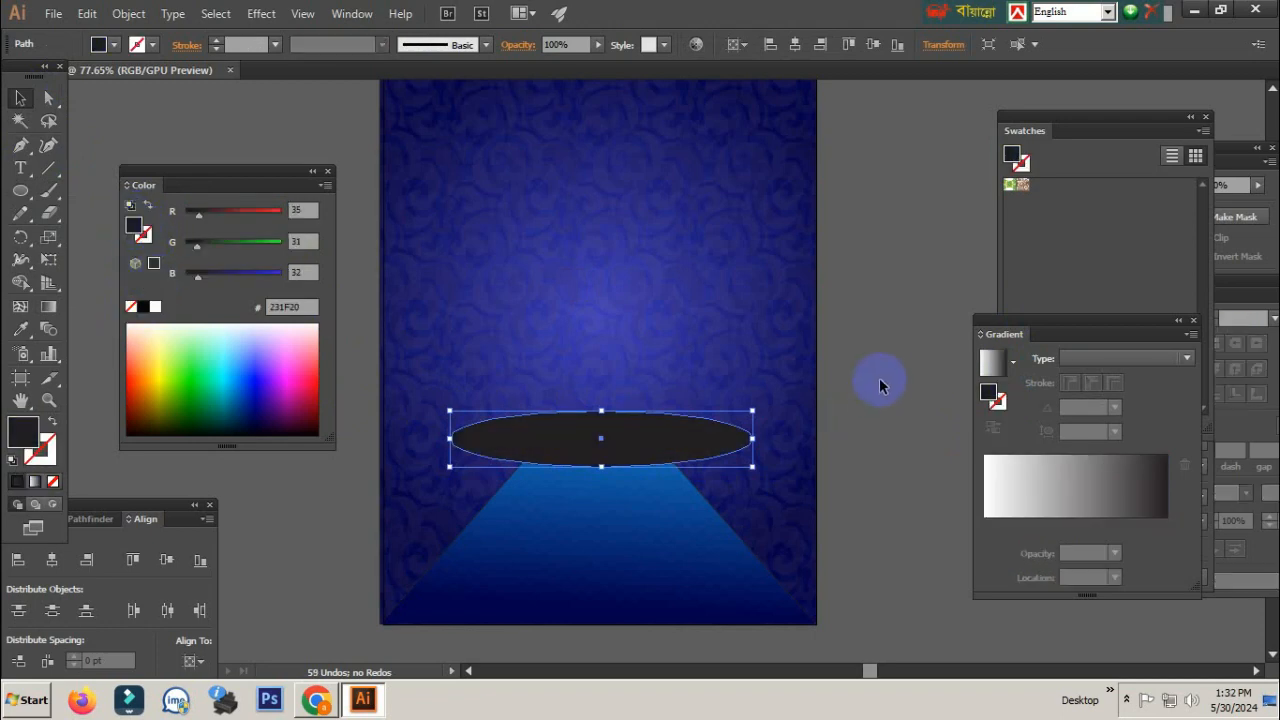
left_click(740, 392)
left_click(847, 414)
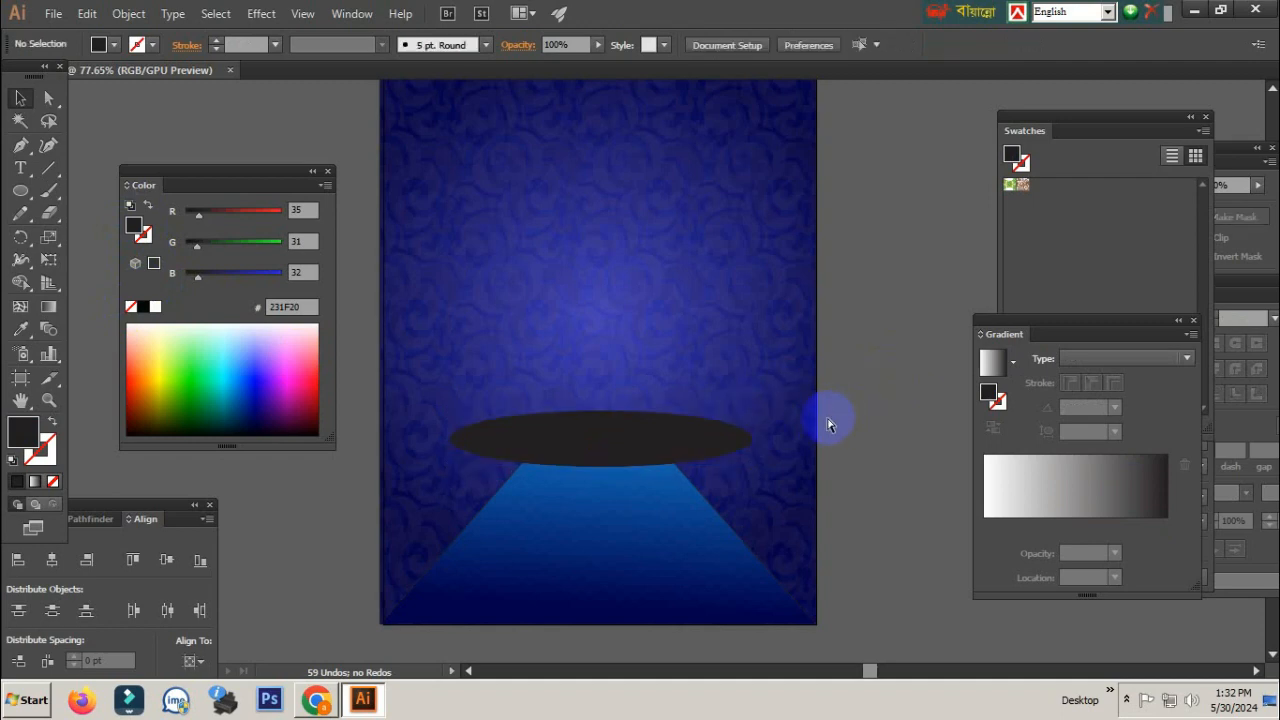
- Align the horizontal centers of the dark ellipse and the background rectangle
left_click_drag(829, 420, 796, 493)
left_click_drag(681, 521, 706, 510)
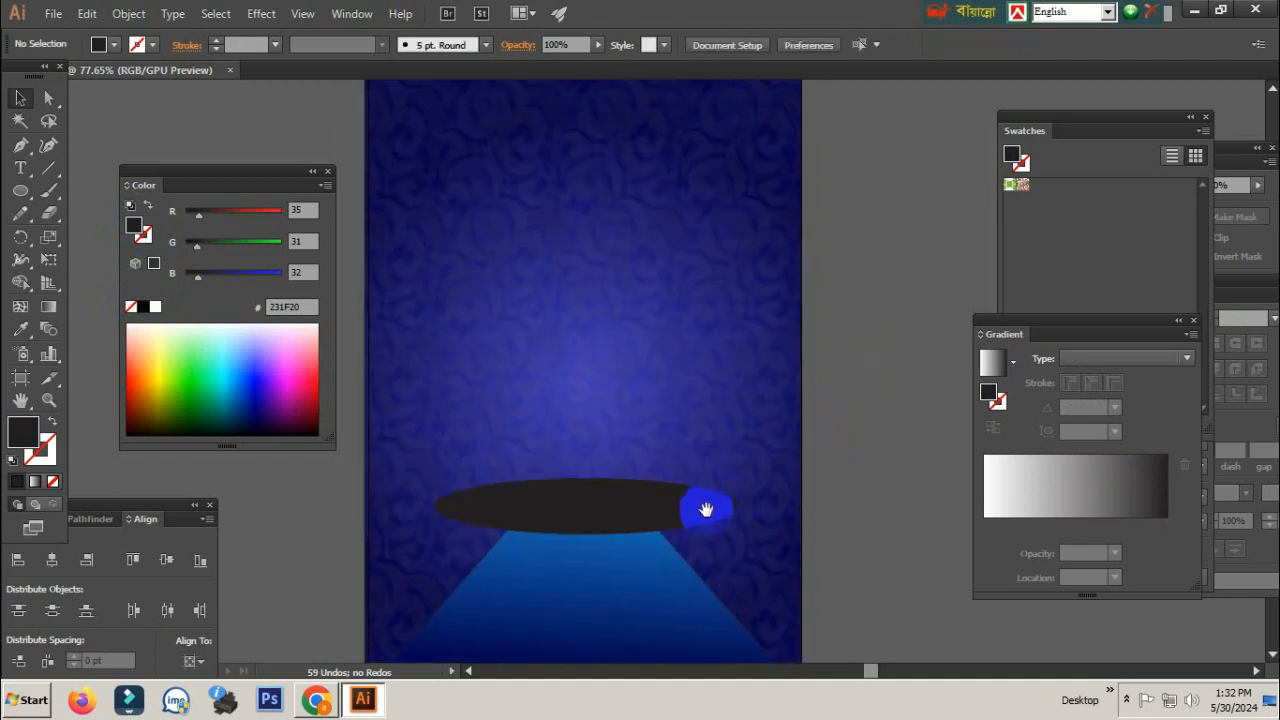
left_click_drag(627, 524, 697, 507)
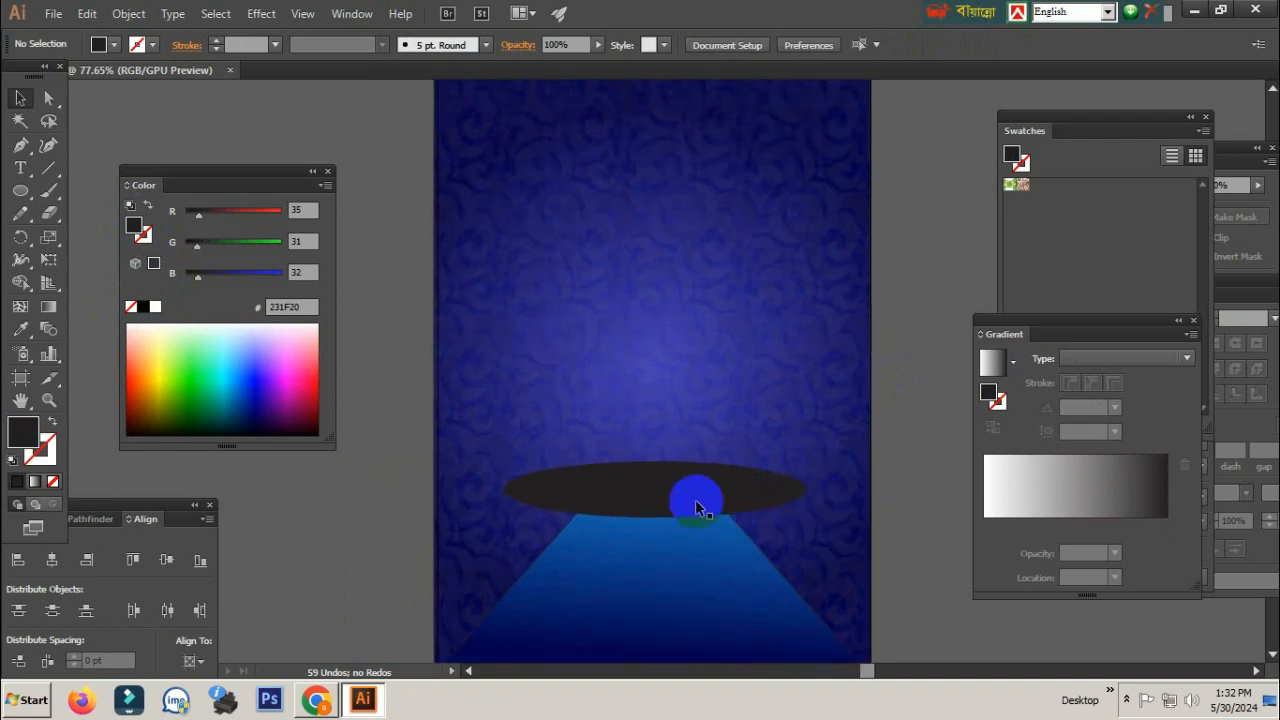
left_click(692, 498)
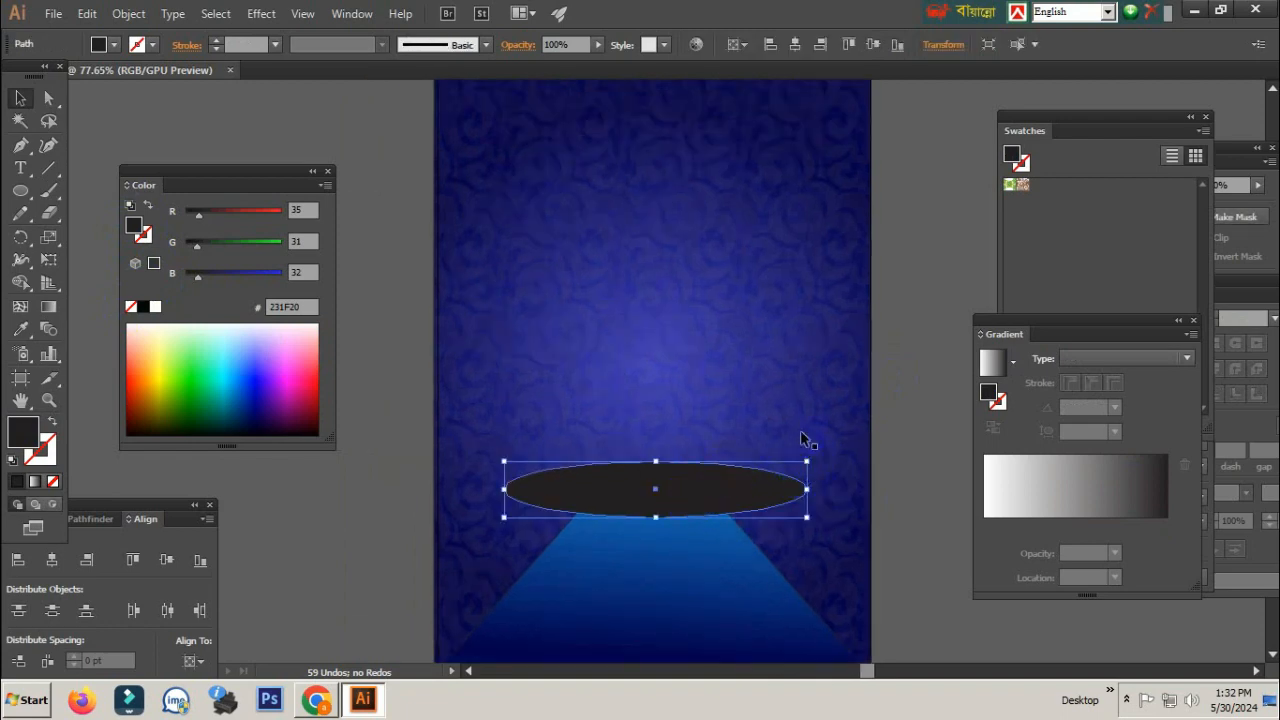
left_click(906, 325)
left_click_drag(860, 355, 831, 408)
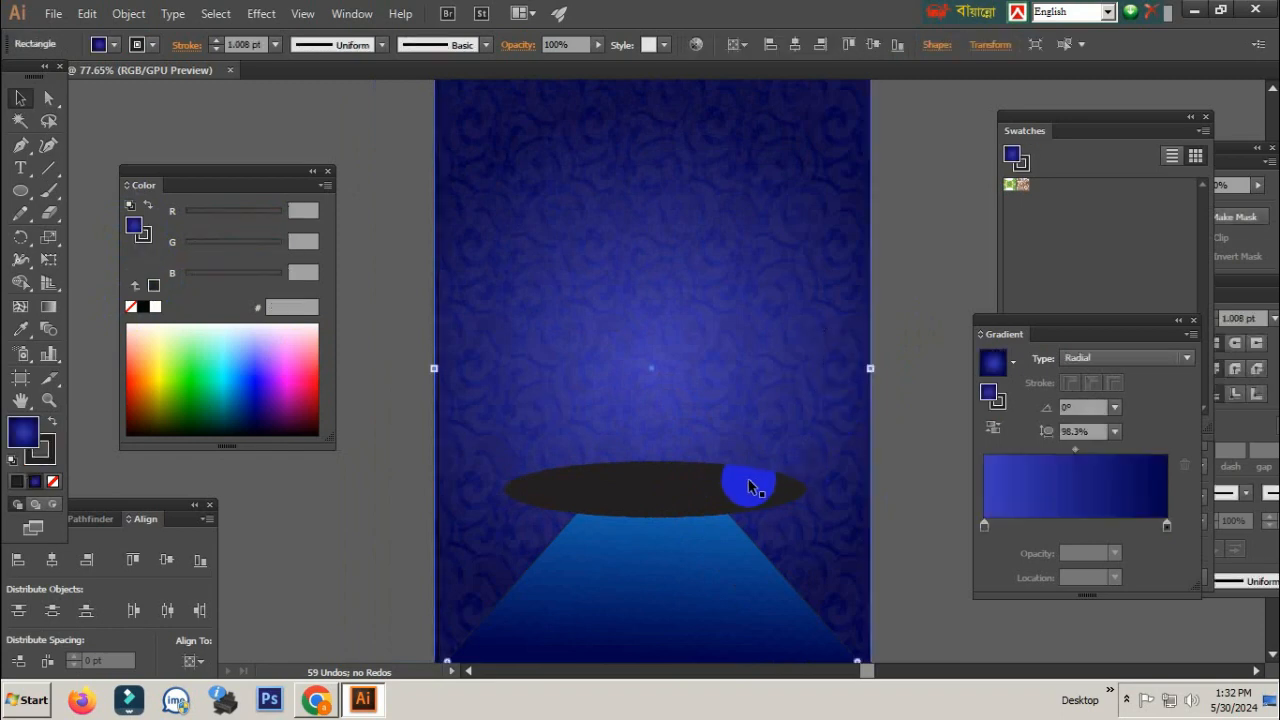
left_click(705, 487, "shift")
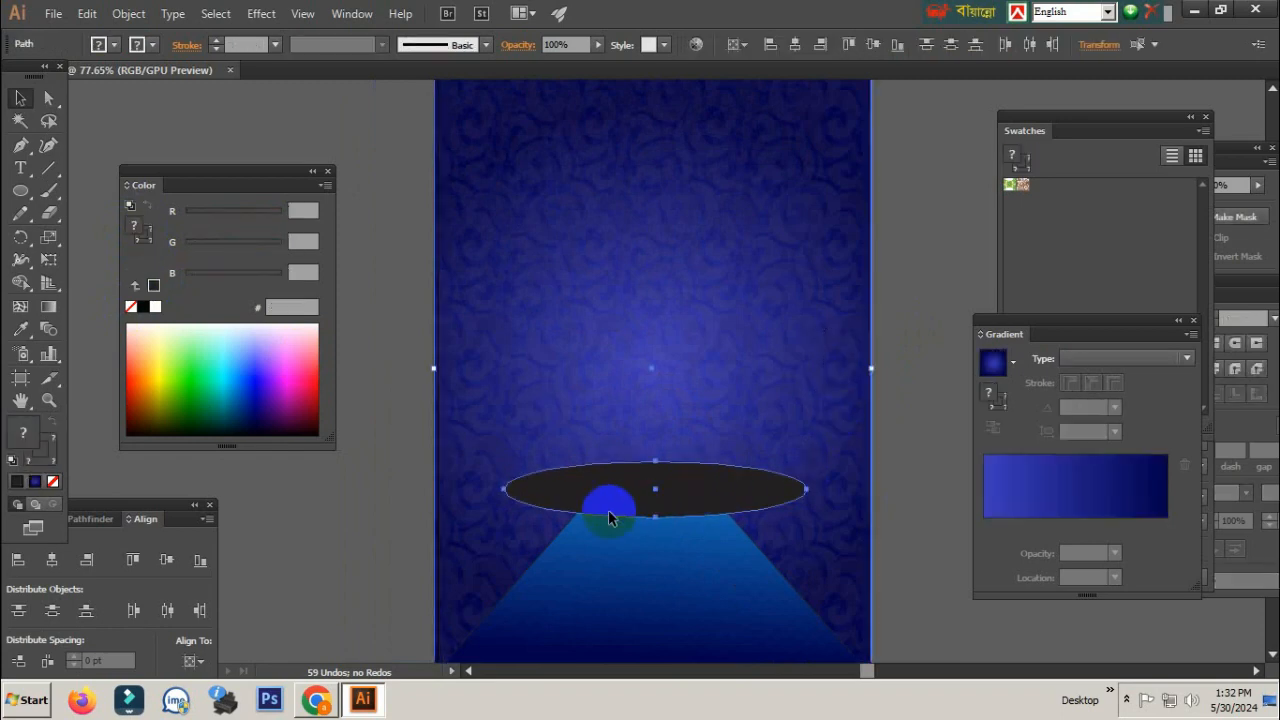
left_click(51, 560)
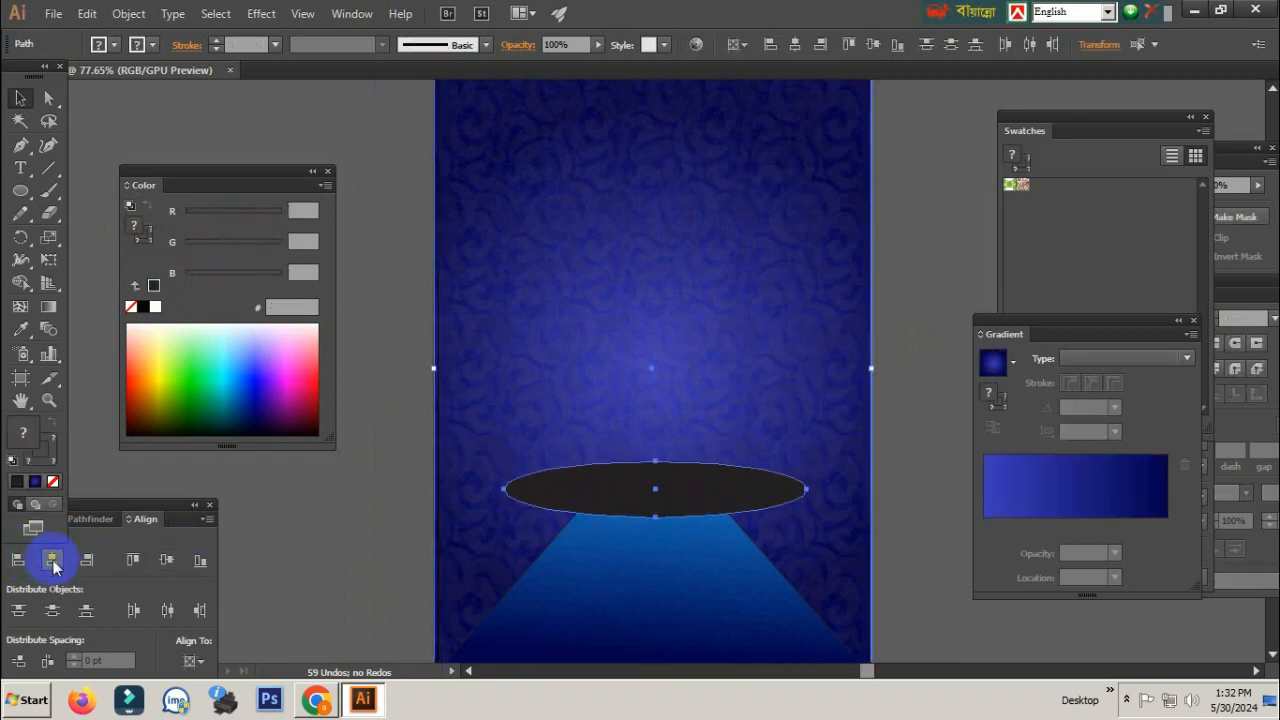
left_click(354, 530)
- Enlarge the dark ellipse evenly about its center, and stretch its lower edge downward over the trapezoid to make it taller
left_click_drag(651, 423, 586, 356)
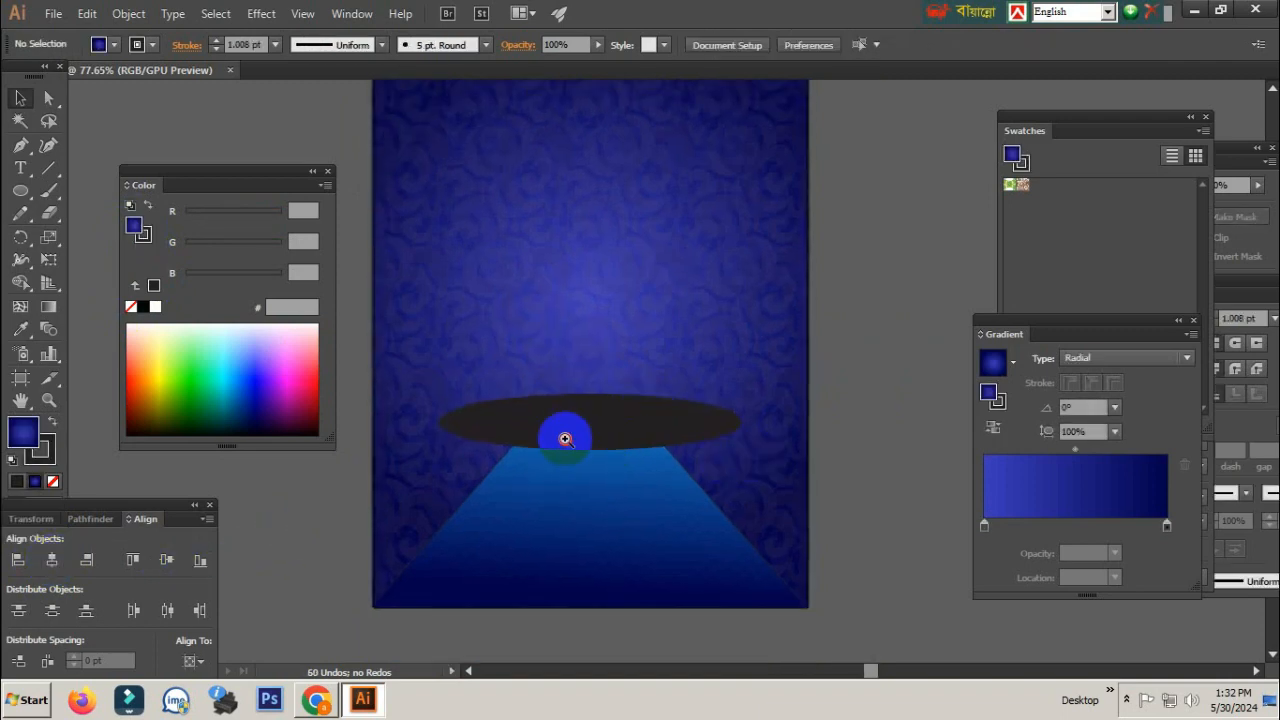
left_click_drag(563, 437, 625, 415)
left_click(624, 418)
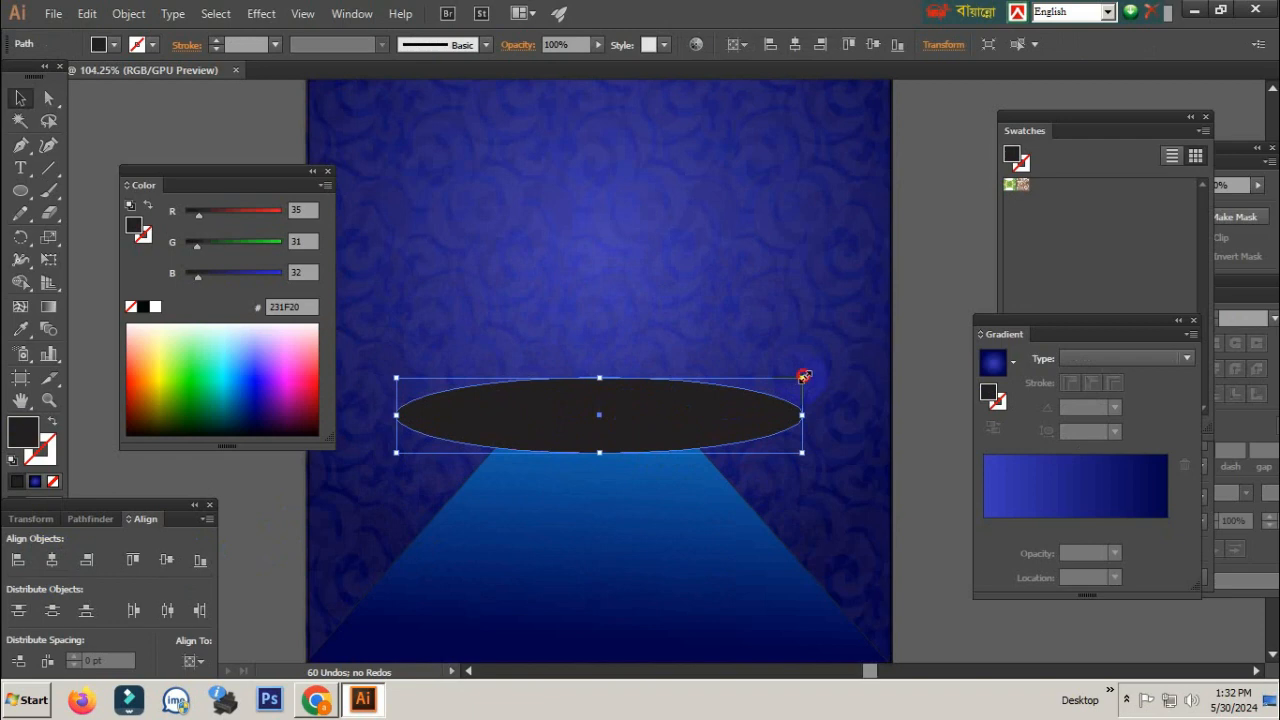
left_click_drag(803, 376, 826, 372)
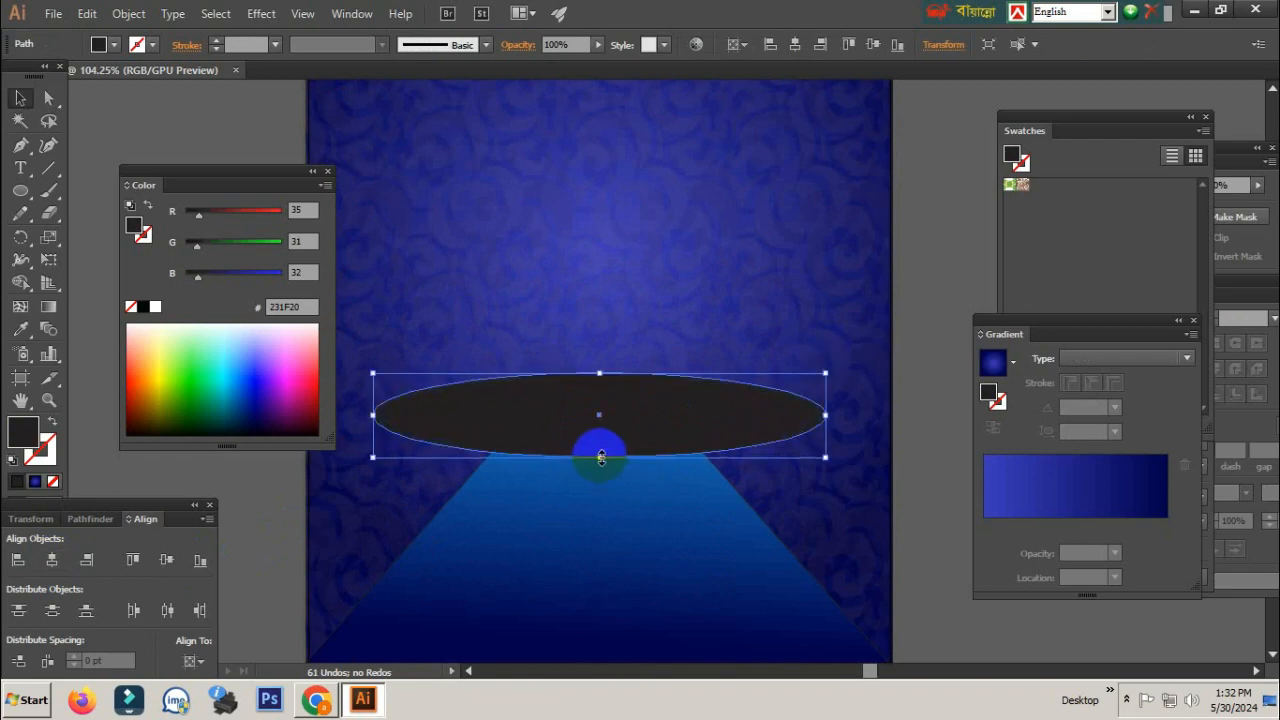
left_click_drag(601, 457, 602, 478)
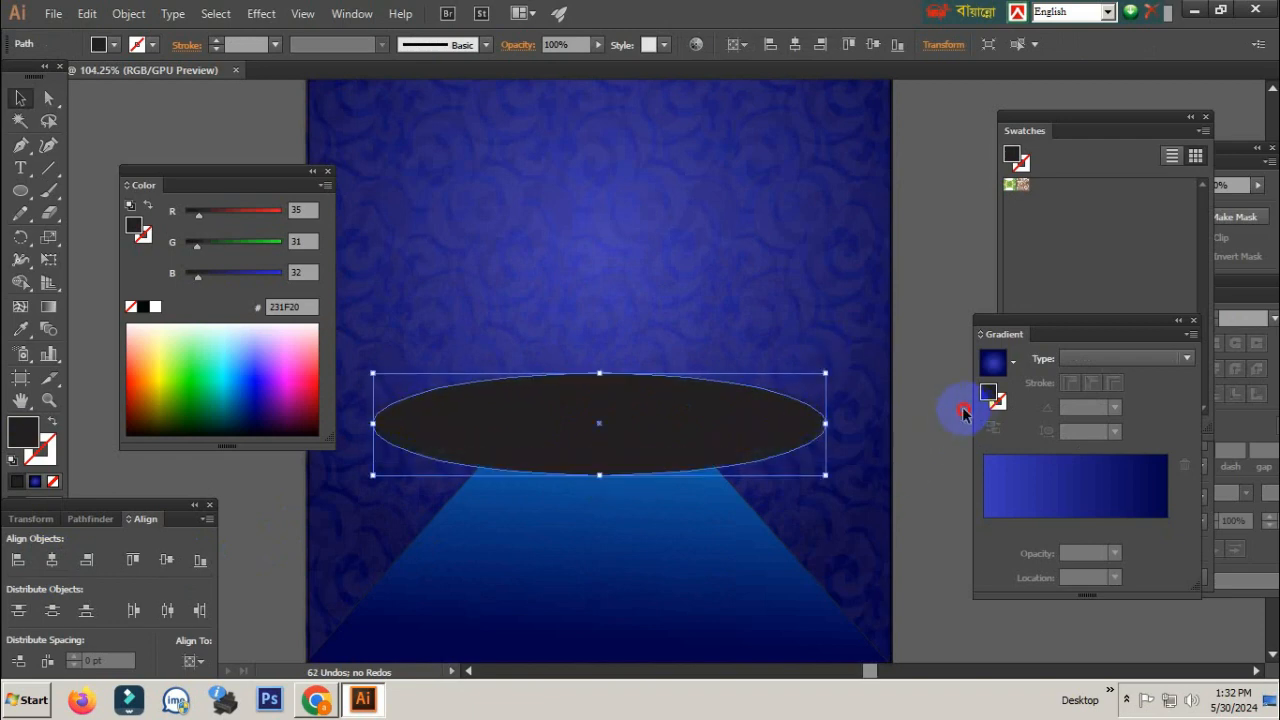
left_click(966, 409)
left_click(600, 470)
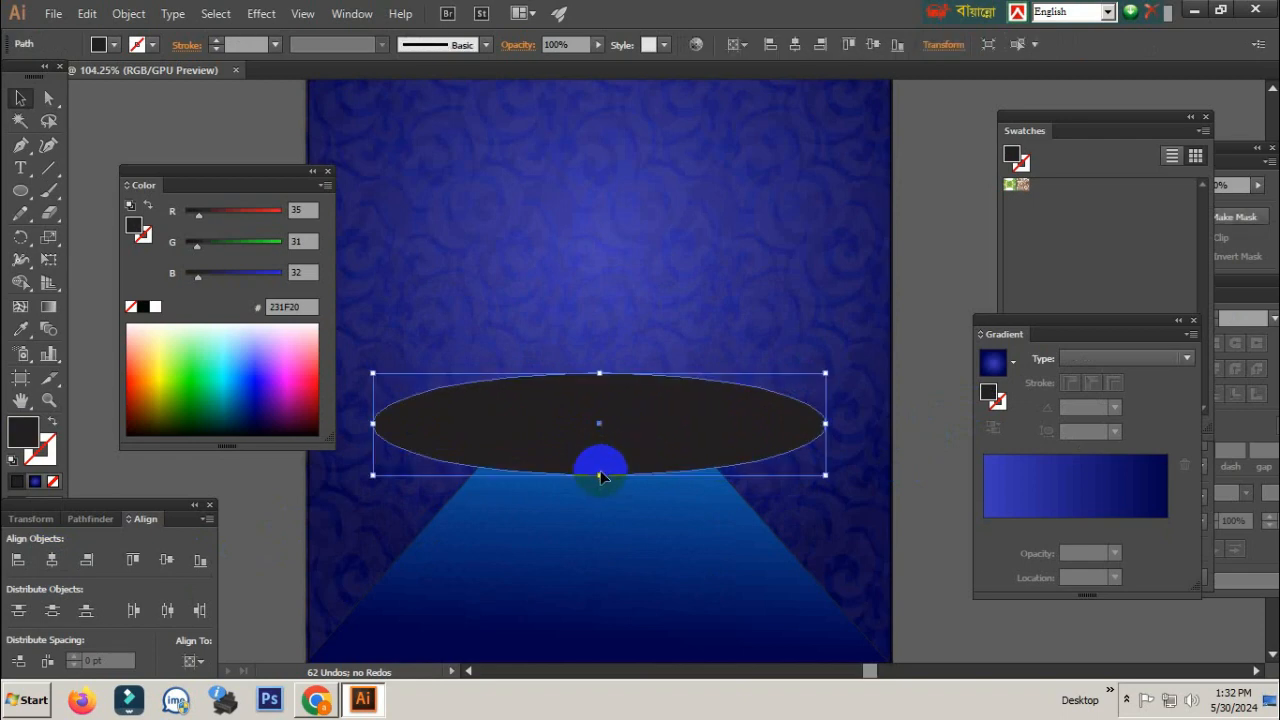
left_click_drag(600, 470, 600, 516)
left_click(949, 421)
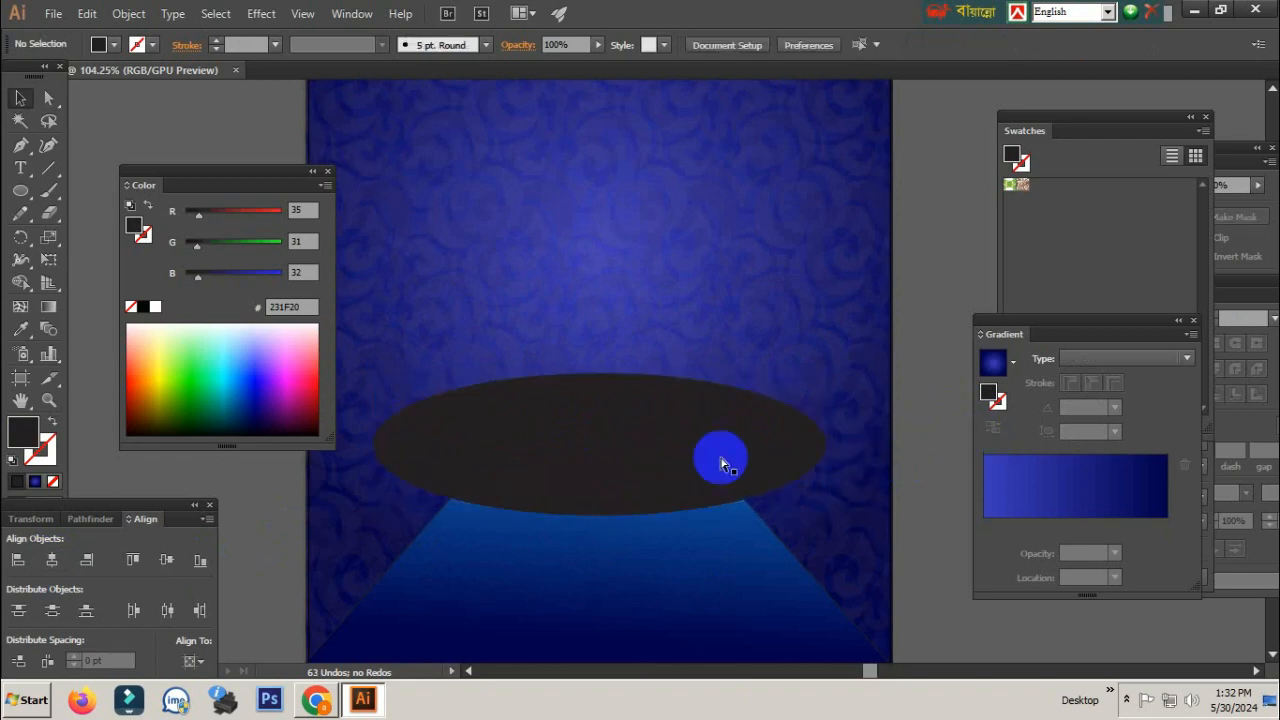
- Copy the dark ellipse and paste the duplicate in place directly over the original
left_click_drag(661, 458, 691, 466)
left_click(690, 458)
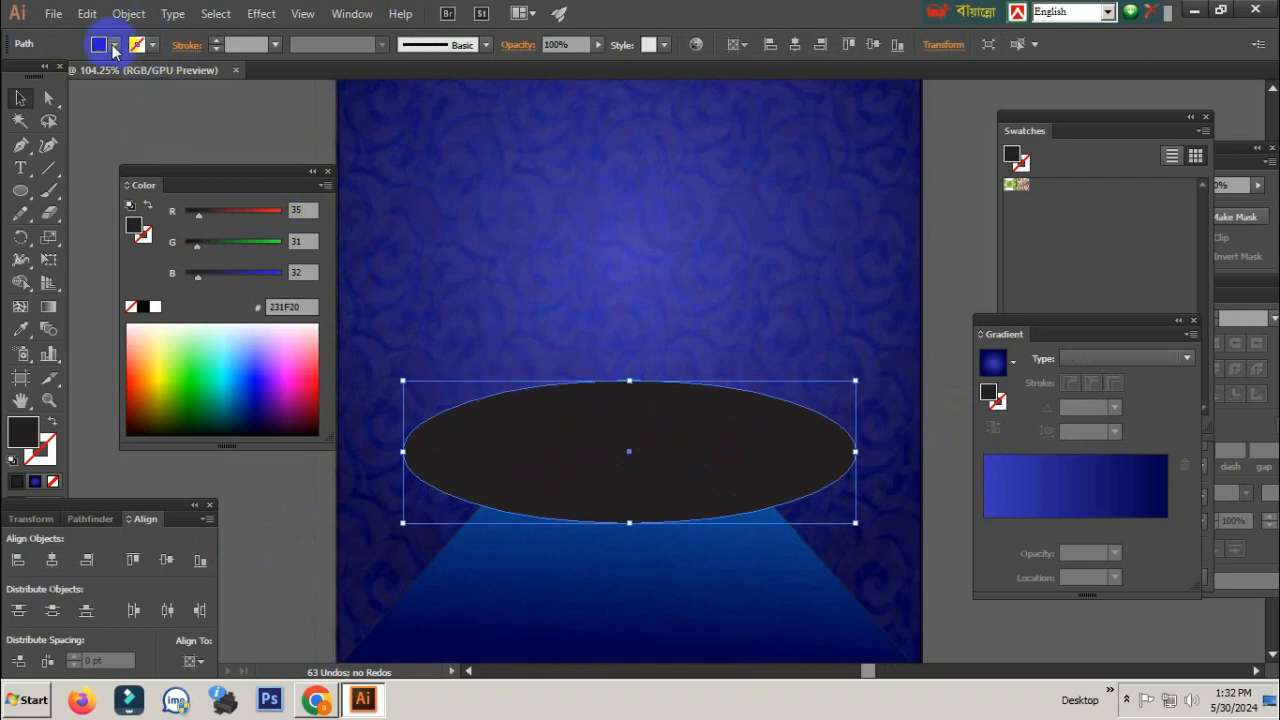
left_click(87, 13)
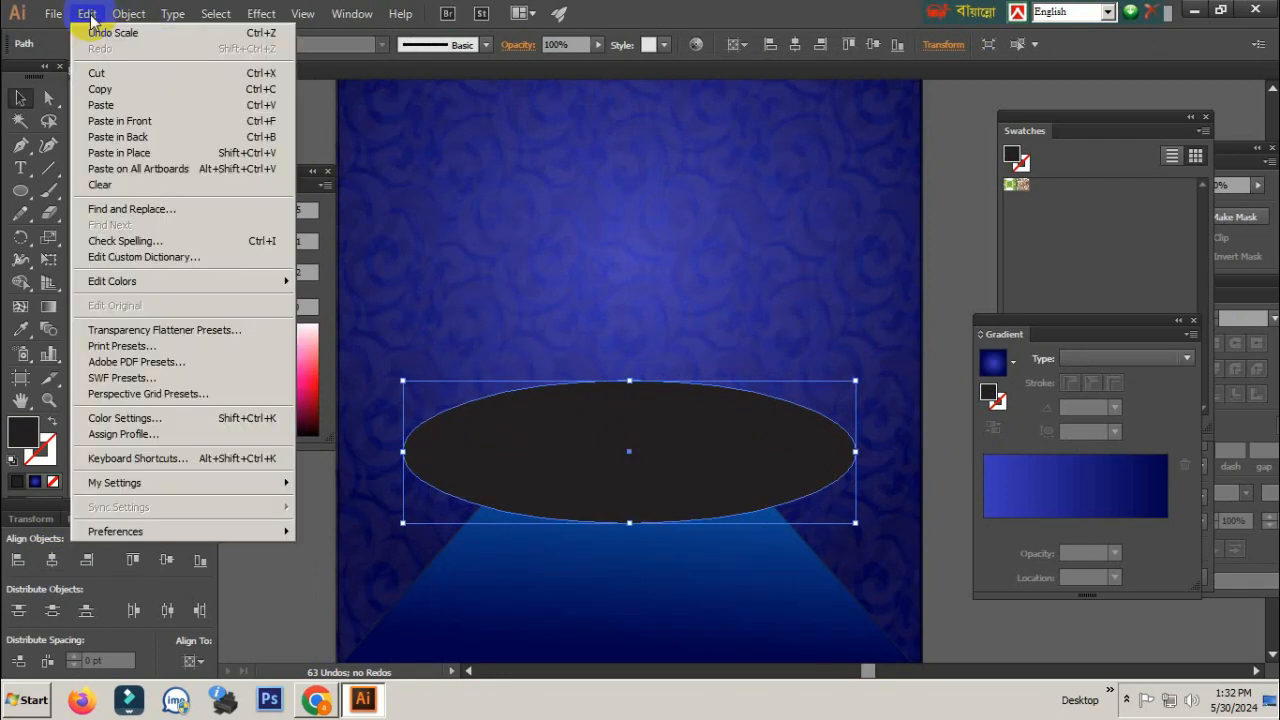
left_click(124, 90)
left_click(975, 588)
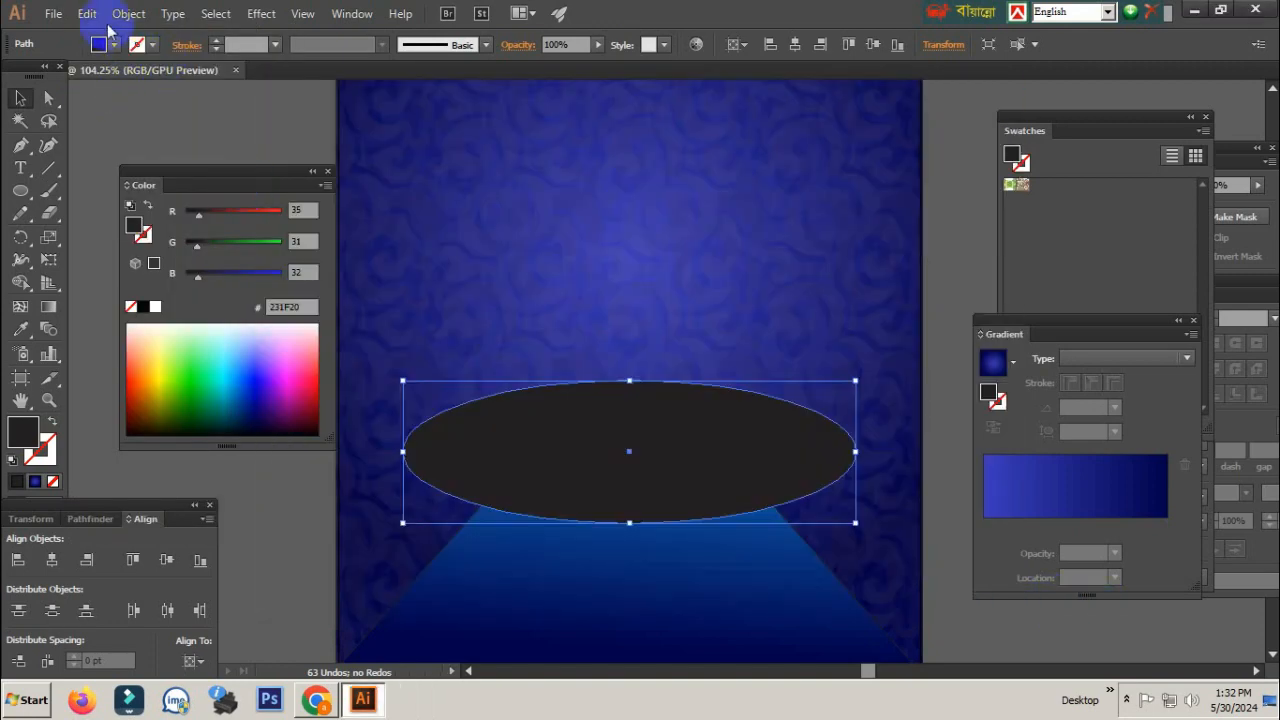
left_click(88, 13)
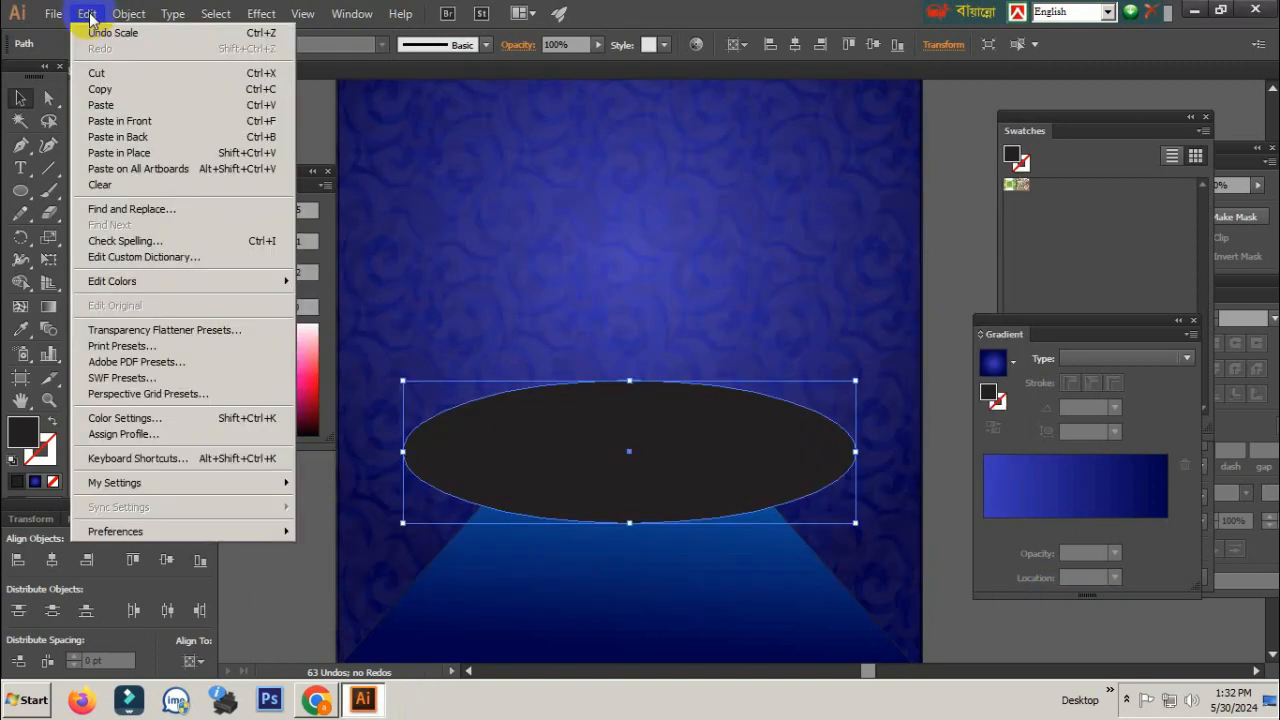
left_click(166, 153)
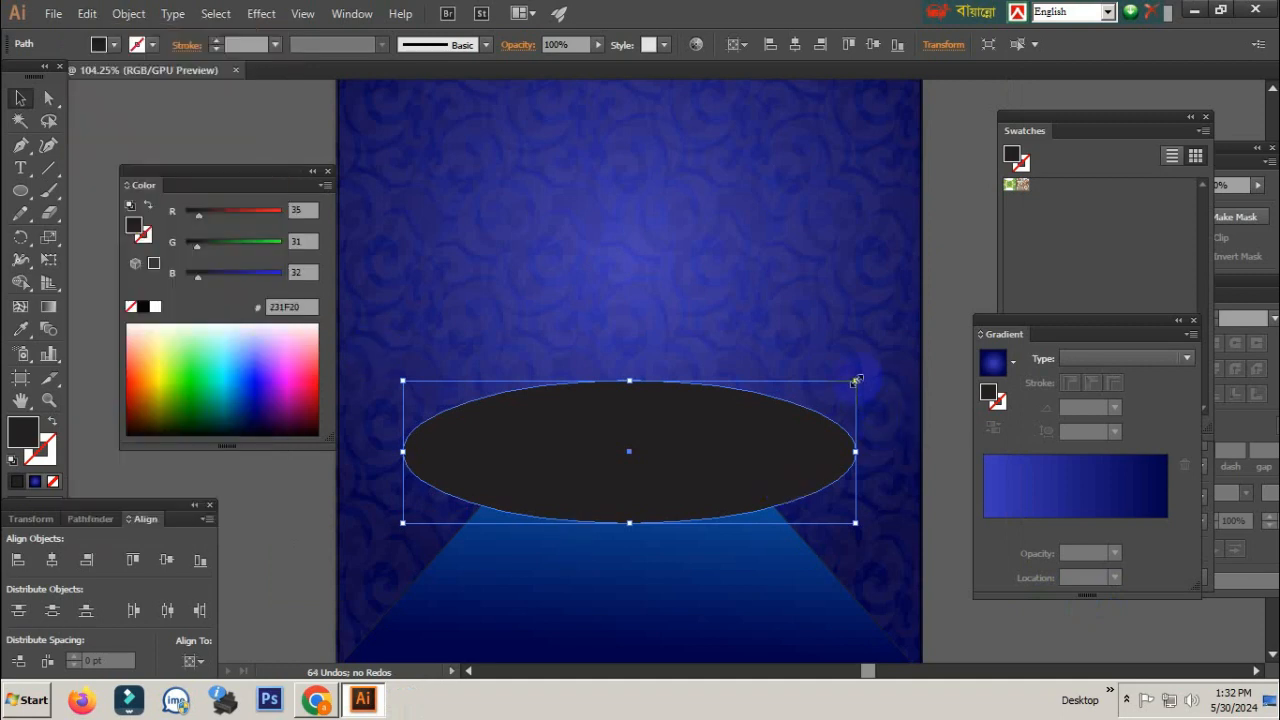
- Scale the duplicate ellipse down about its center with Free Transform, and stretch its upper edge up to the original ellipse's top
left_click(47, 262)
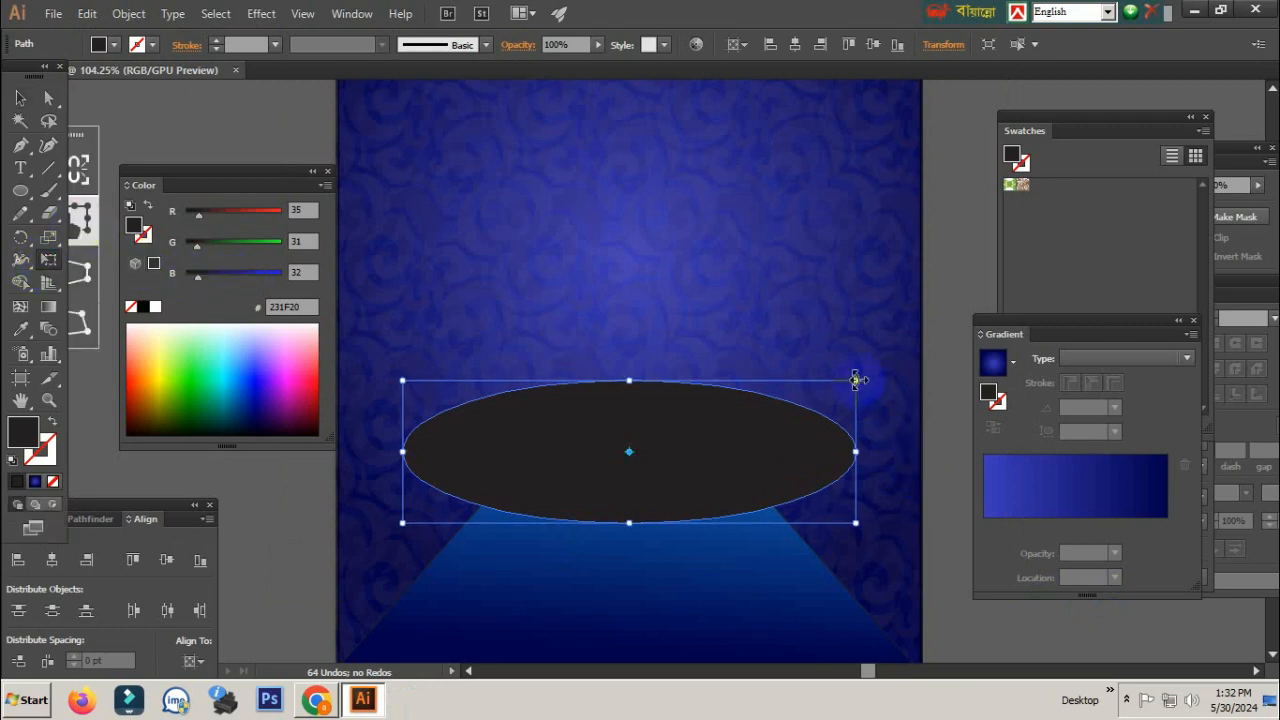
left_click_drag(857, 380, 820, 374)
left_click(670, 412)
key("ctrl+z")
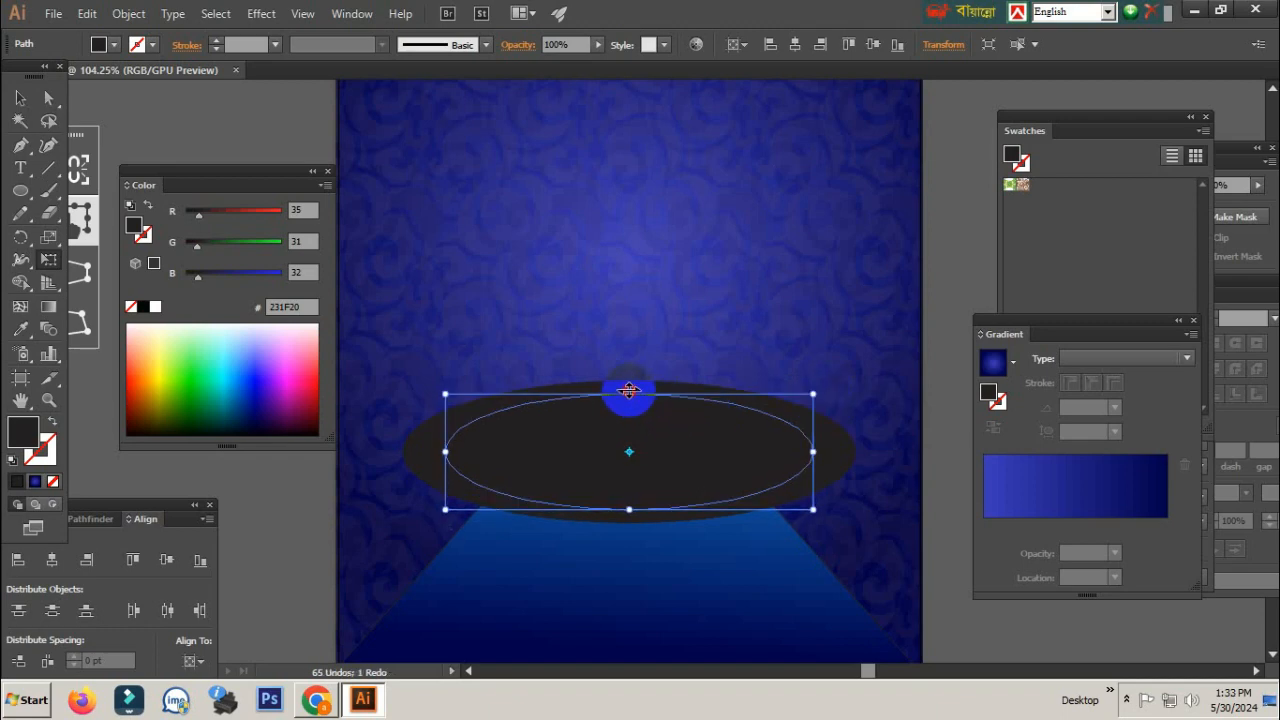
left_click_drag(628, 391, 632, 383)
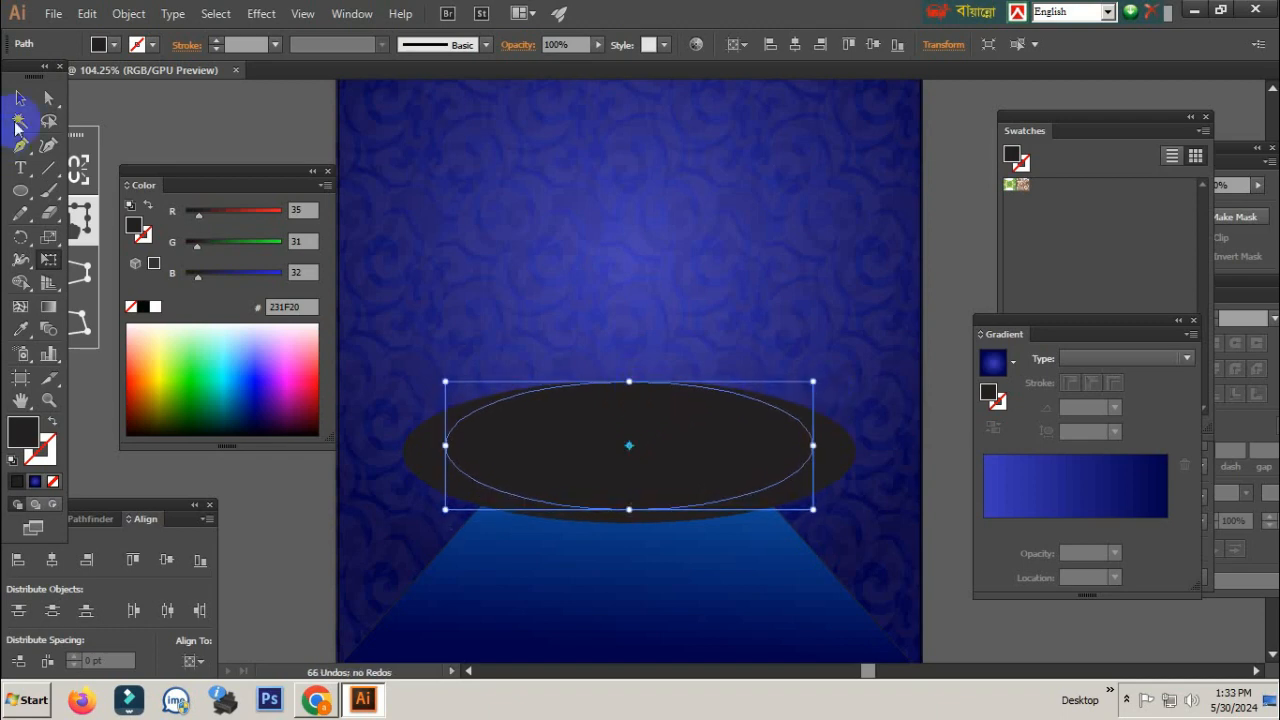
- Enlarge the duplicate ellipse slightly and evenly about its center, keeping it narrower than the original ellipse
left_click(20, 98)
left_click_drag(814, 383, 833, 364)
scroll(532, 411, "up", 3)
left_click_drag(684, 477, 681, 459)
left_click(741, 430, "ctrl+alt")
left_click_drag(709, 436, 733, 487)
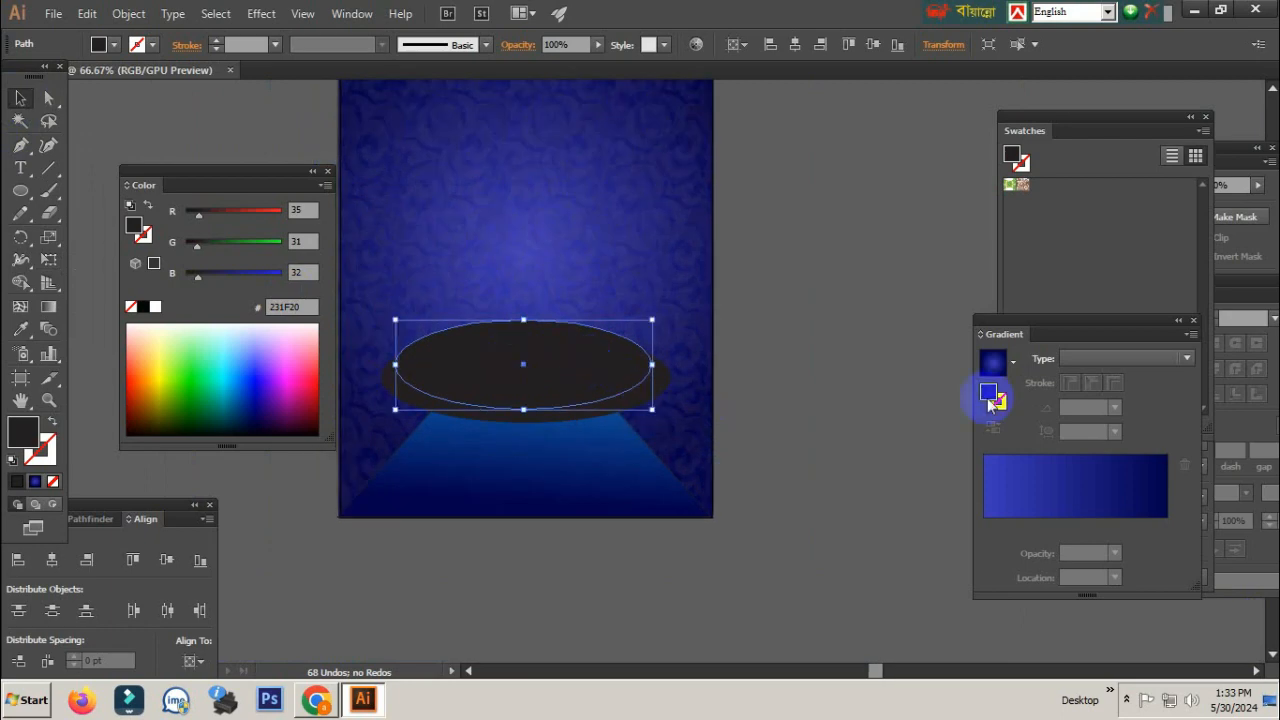
- Fill the smaller upper ellipse with white #FFFFFF and deselect it
left_click(155, 308)
left_click(154, 309)
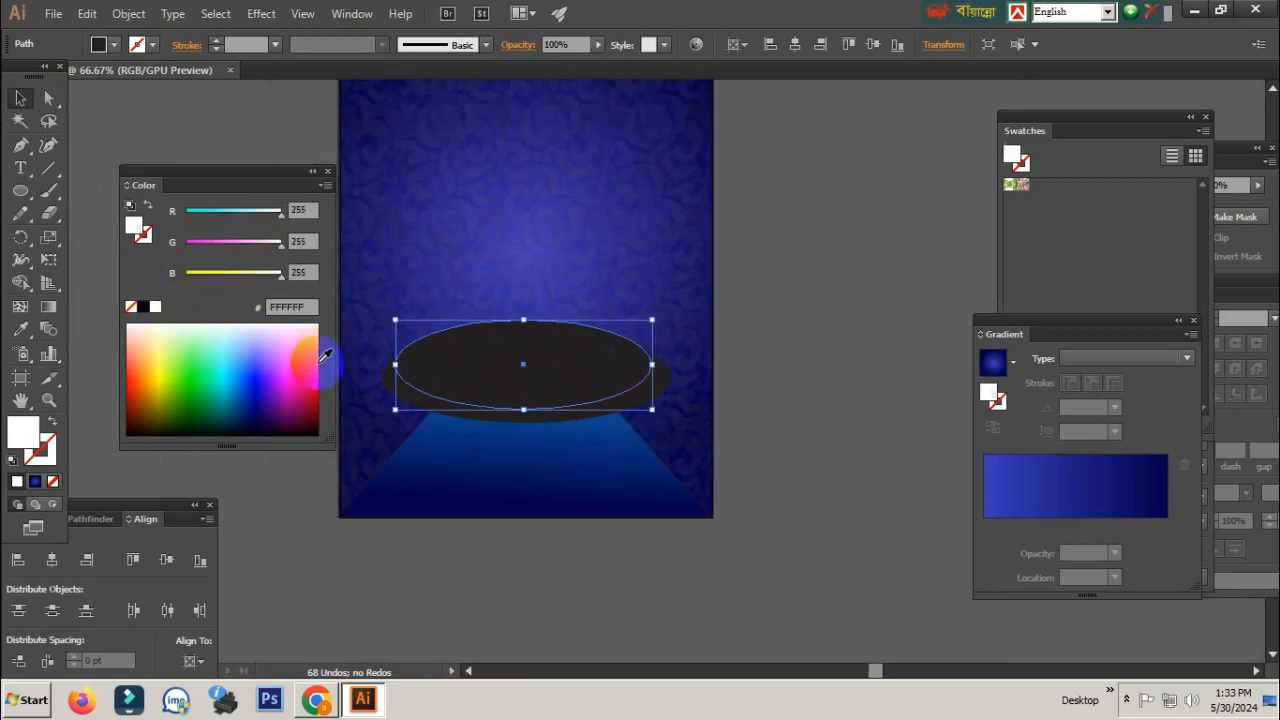
left_click(808, 378)
left_click_drag(583, 389, 650, 520)
left_click_drag(774, 527, 778, 527)
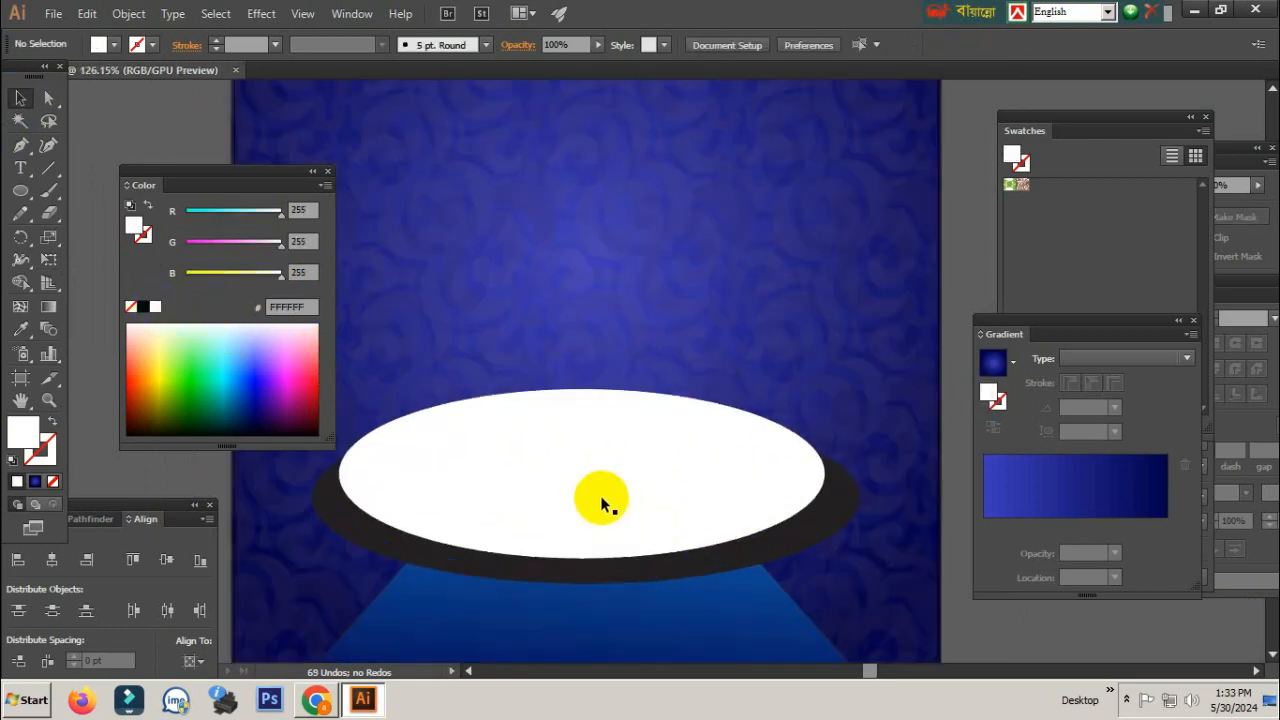
- Set the larger lower ellipse's fill to pure black #000000 by reducing its RGB values to 0
left_click(595, 493)
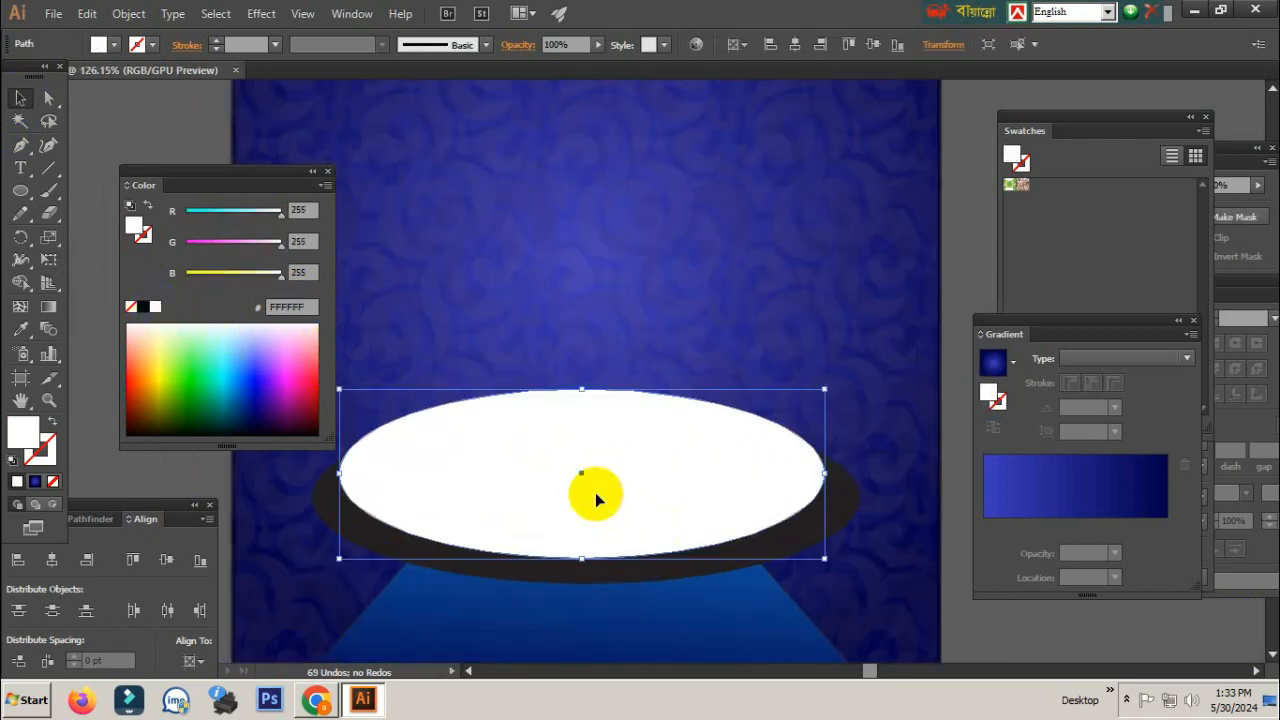
left_click(648, 578)
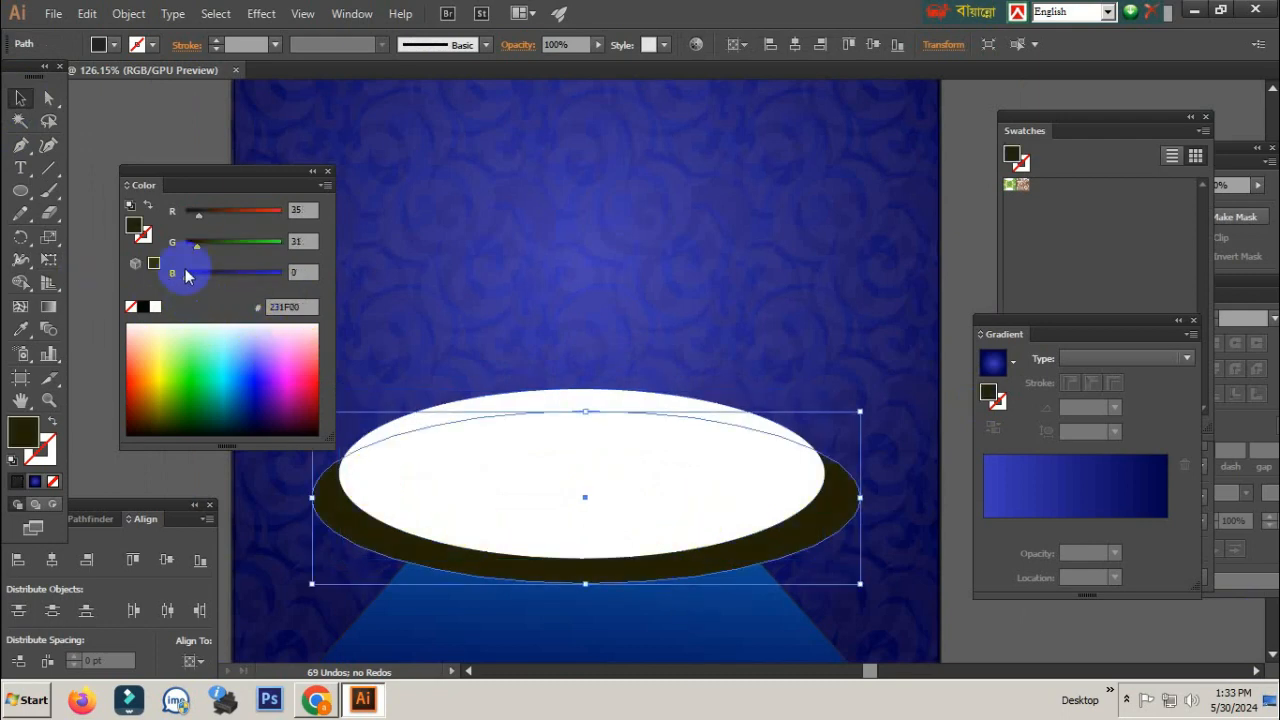
left_click_drag(190, 255, 184, 211)
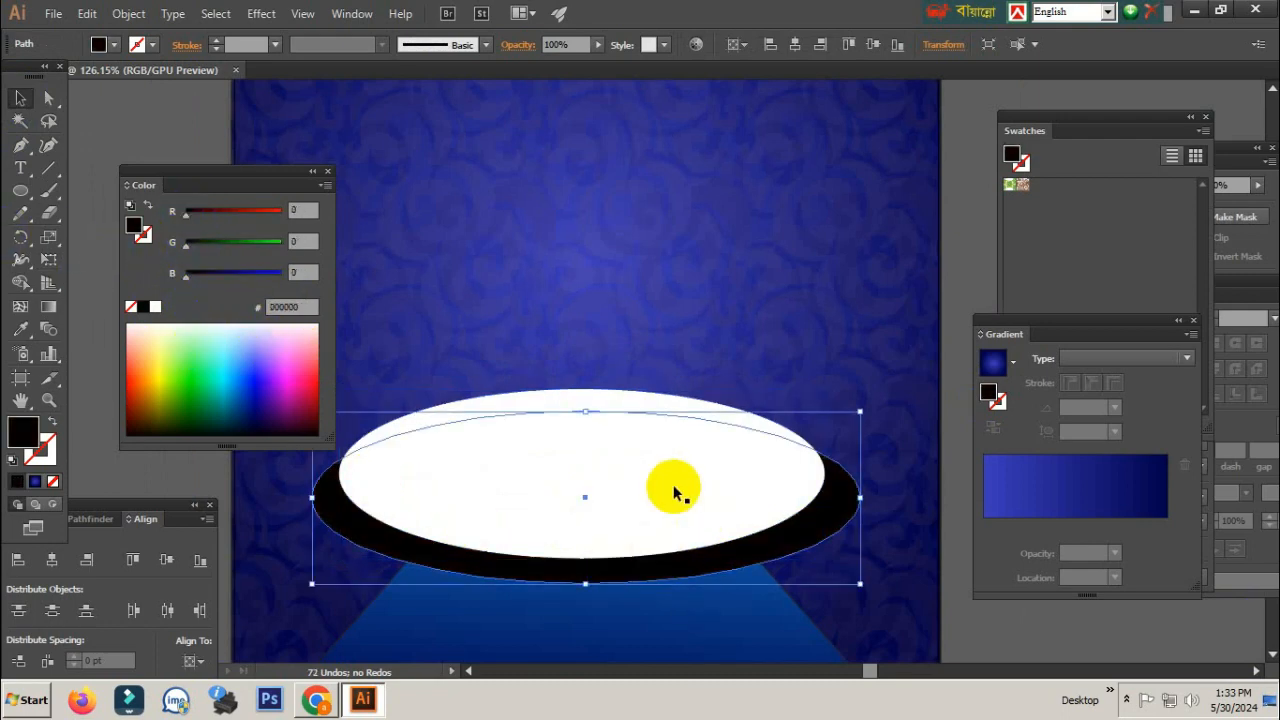
- Enlarge the white ellipse slightly about its center and raise it a little above the black ellipse
key("ctrl+1")
key("ctrl+minus")
left_click(803, 437)
left_click_drag(576, 358, 594, 396)
left_click(594, 397)
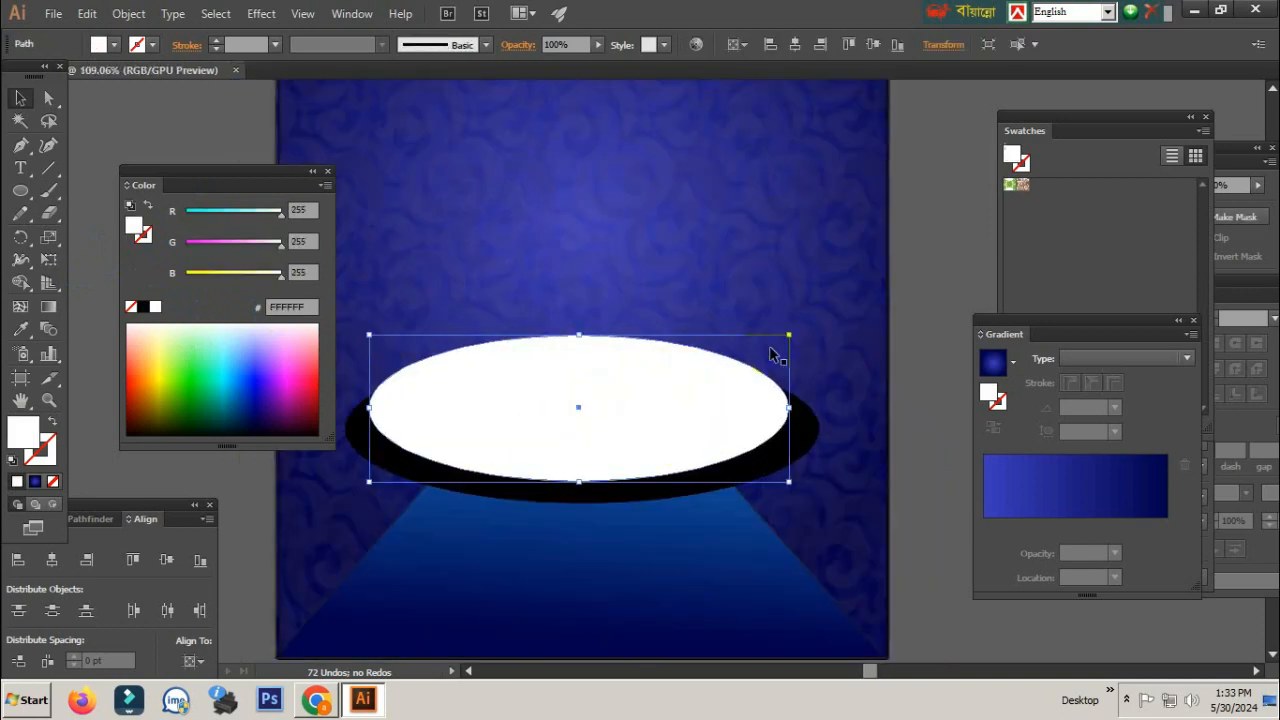
left_click_drag(790, 334, 801, 328)
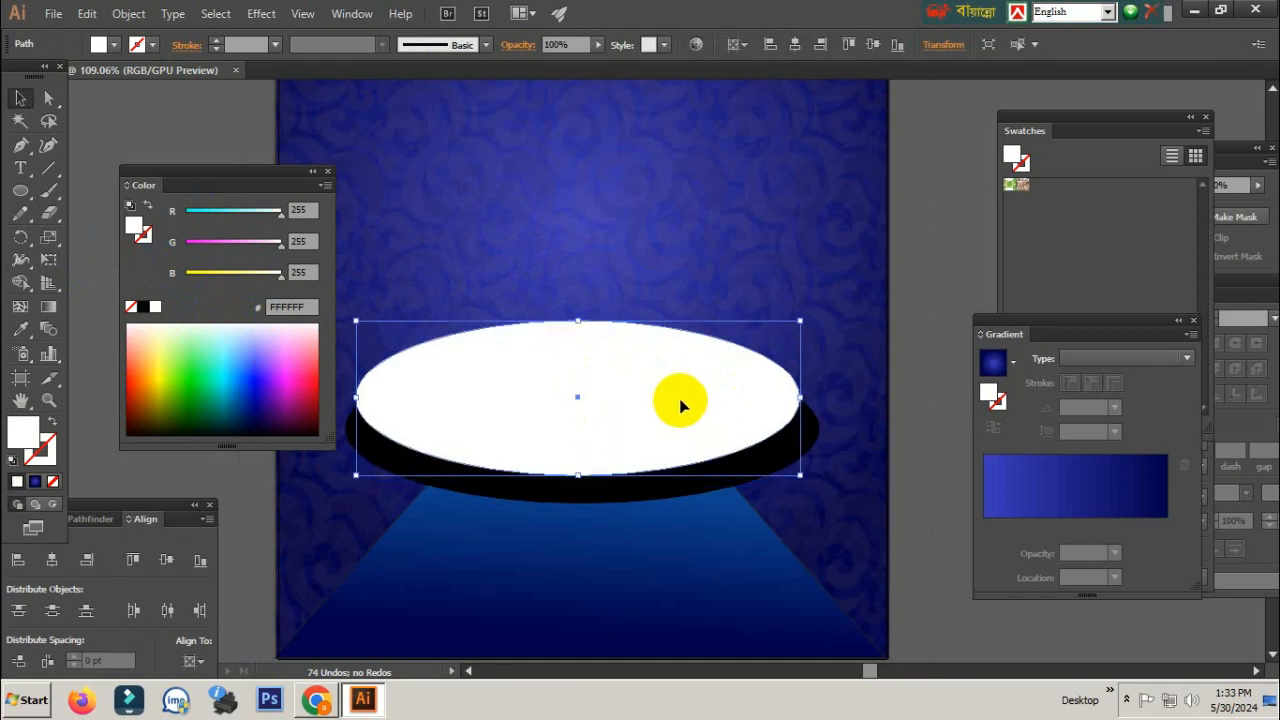
key("ctrl+shift+a")
- Recolor the white ellipse pale yellow #FFFF9F (R 255, G 255, B 159) and deselect it
key("ctrl+minus")
left_click_drag(590, 406, 734, 494)
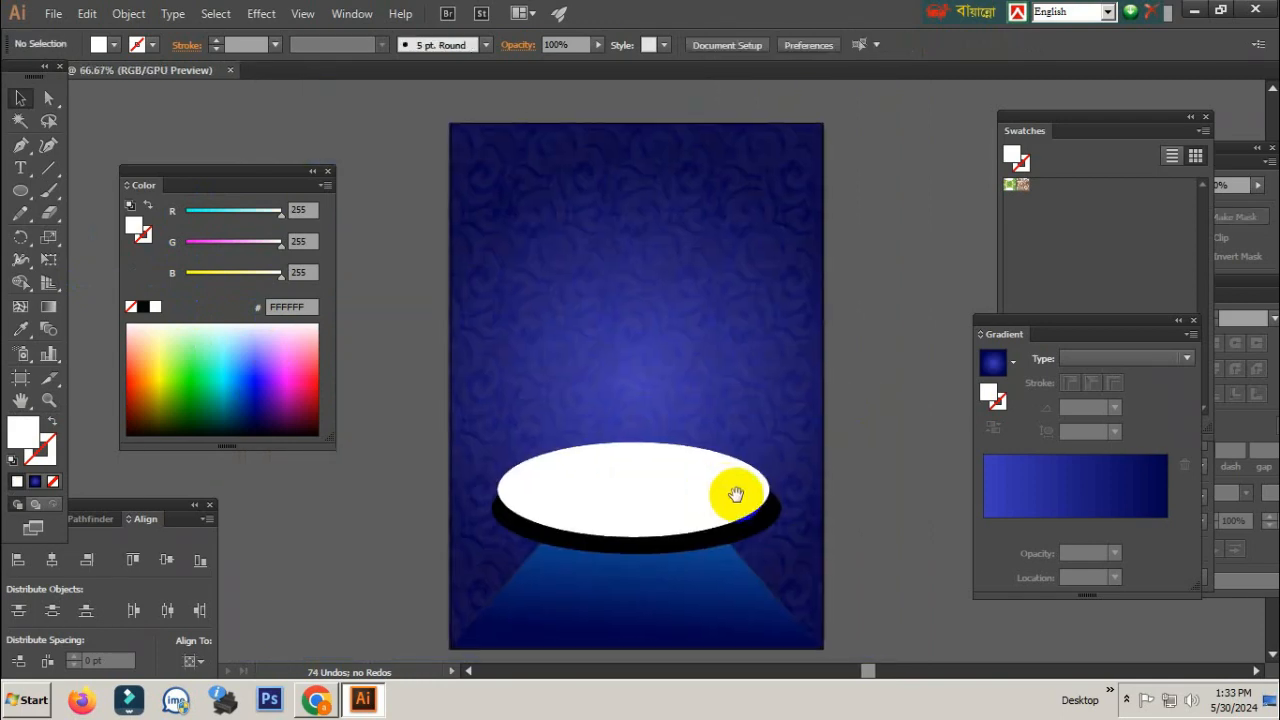
left_click_drag(604, 503, 660, 492)
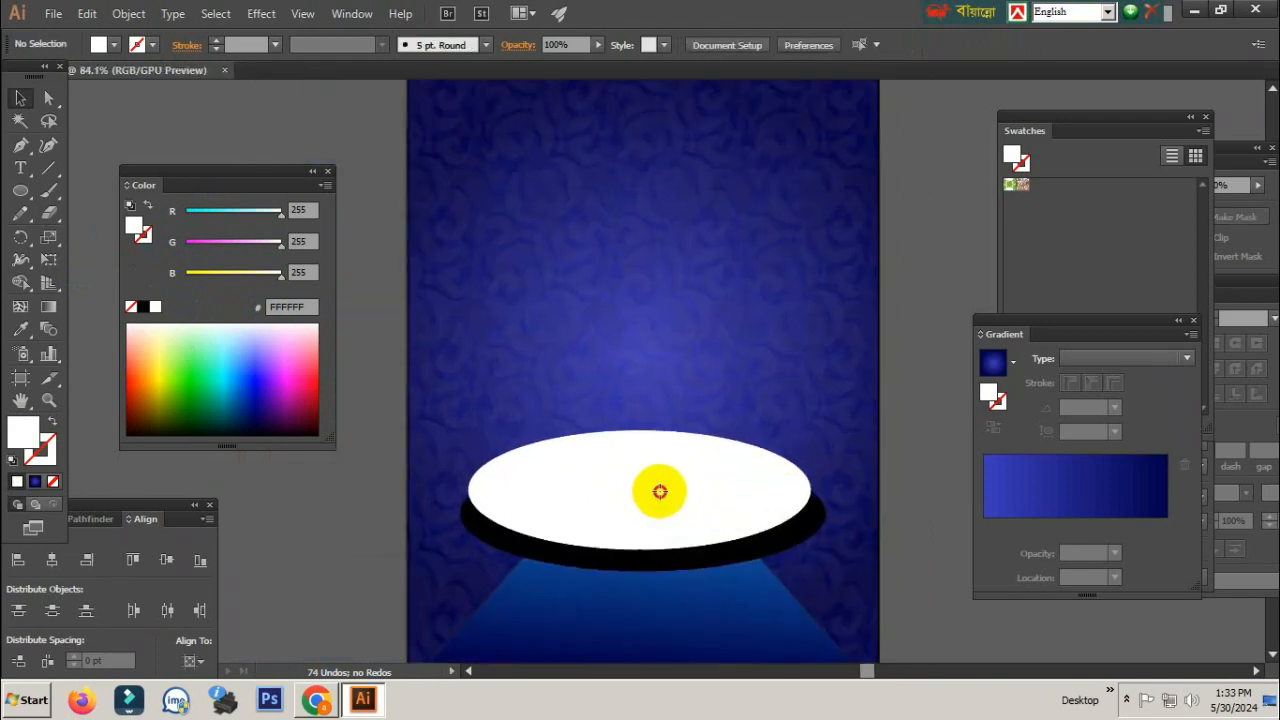
left_click(660, 492)
left_click(236, 282)
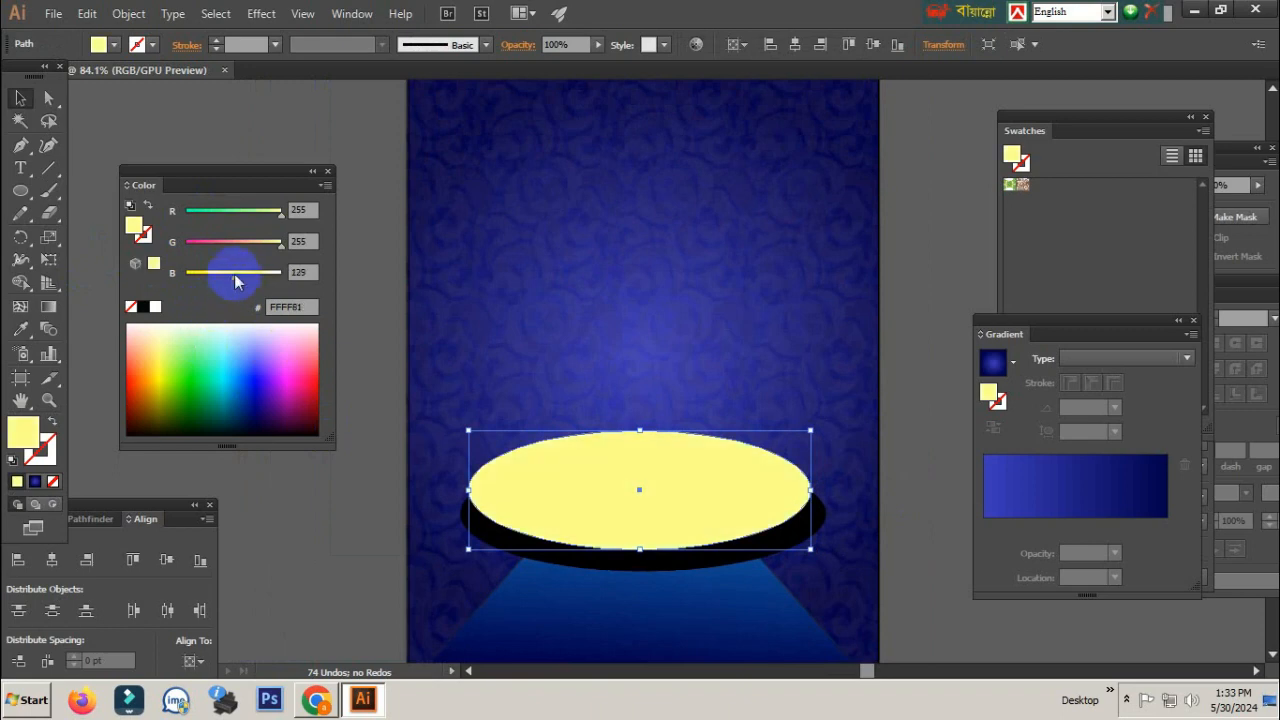
left_click(250, 245)
left_click_drag(252, 245, 309, 249)
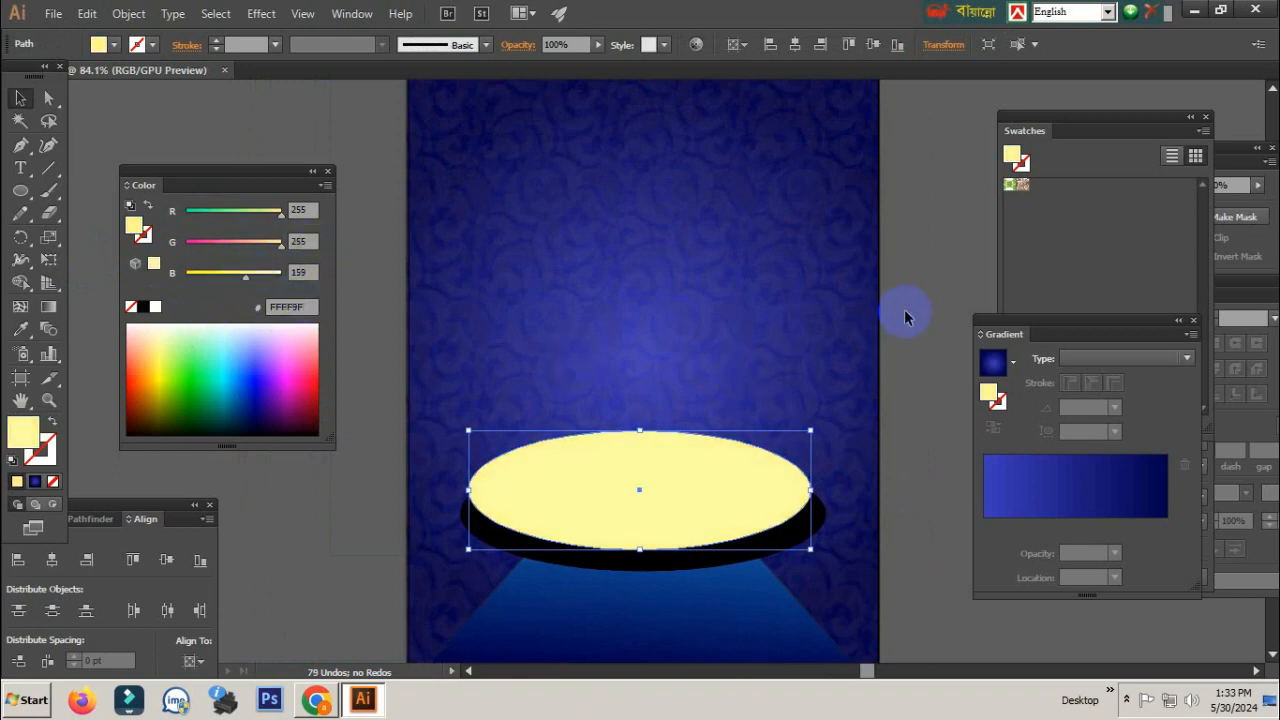
left_click(694, 397)
key("ctrl+minus")
key("ctrl+minus")
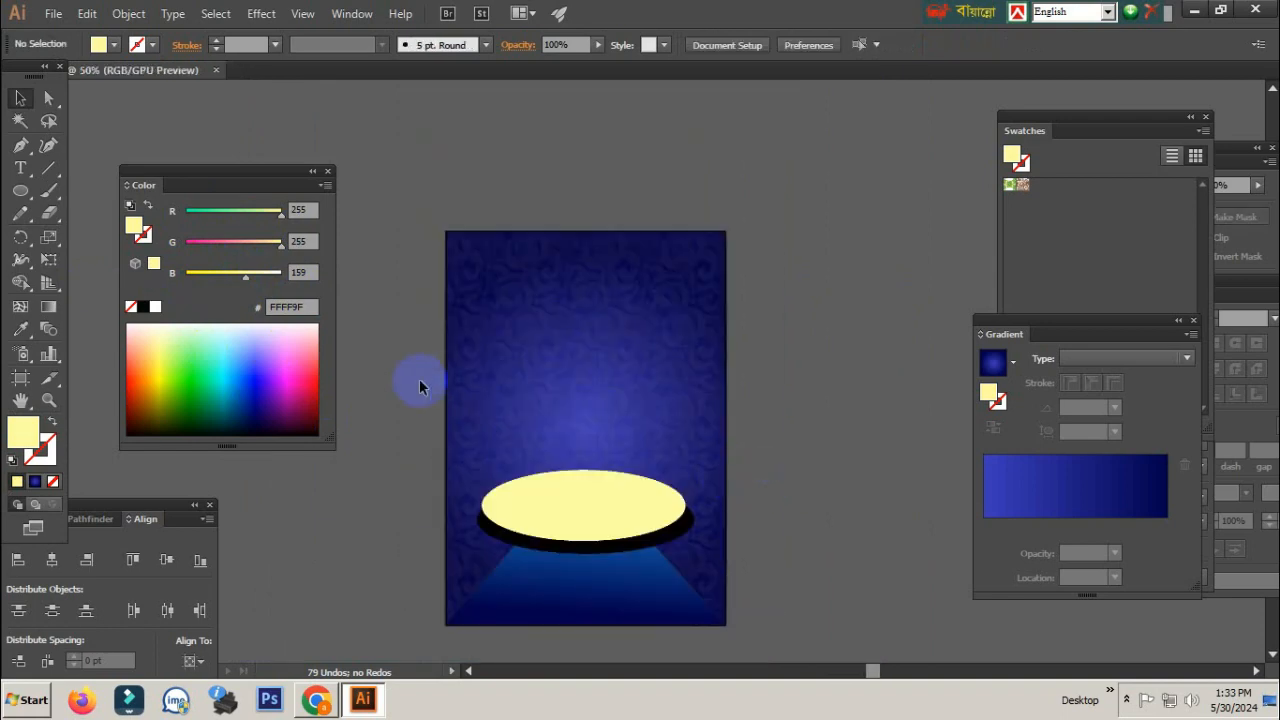
- Start opening a file and browse to New folder on the Desktop
left_click(52, 15)
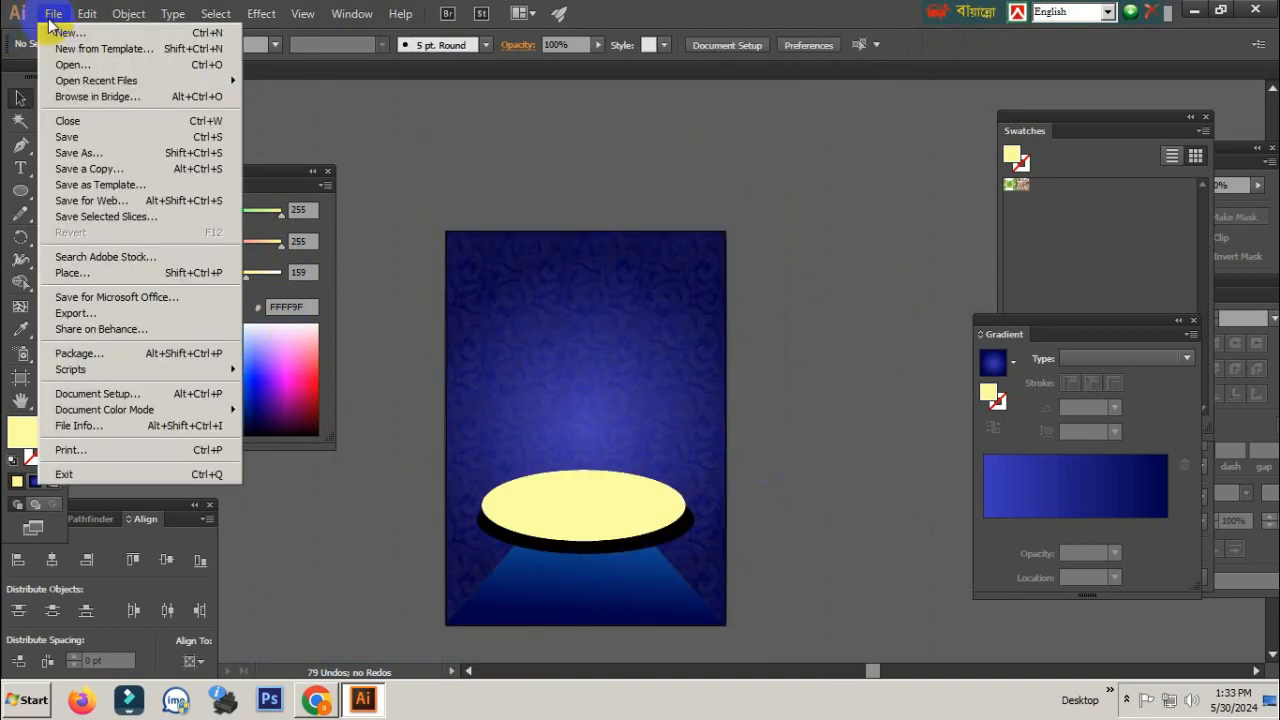
left_click(97, 66)
left_click(208, 307)
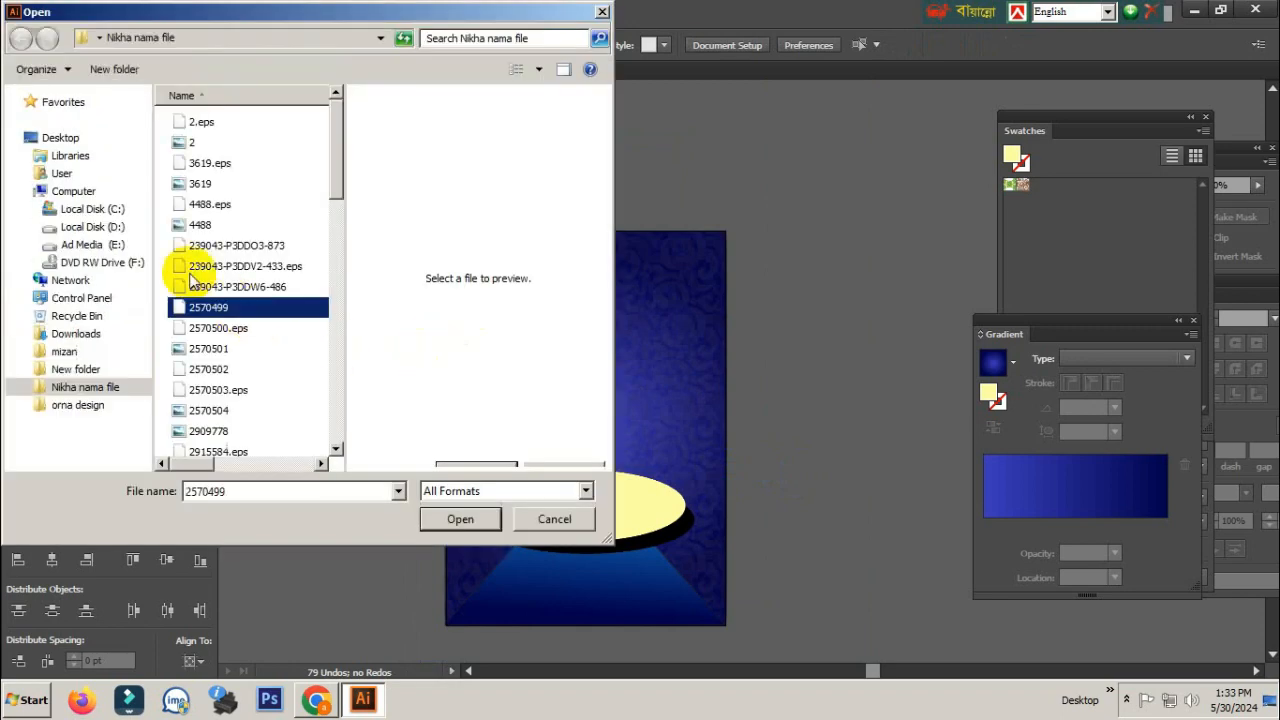
left_click(58, 137)
left_click(198, 291)
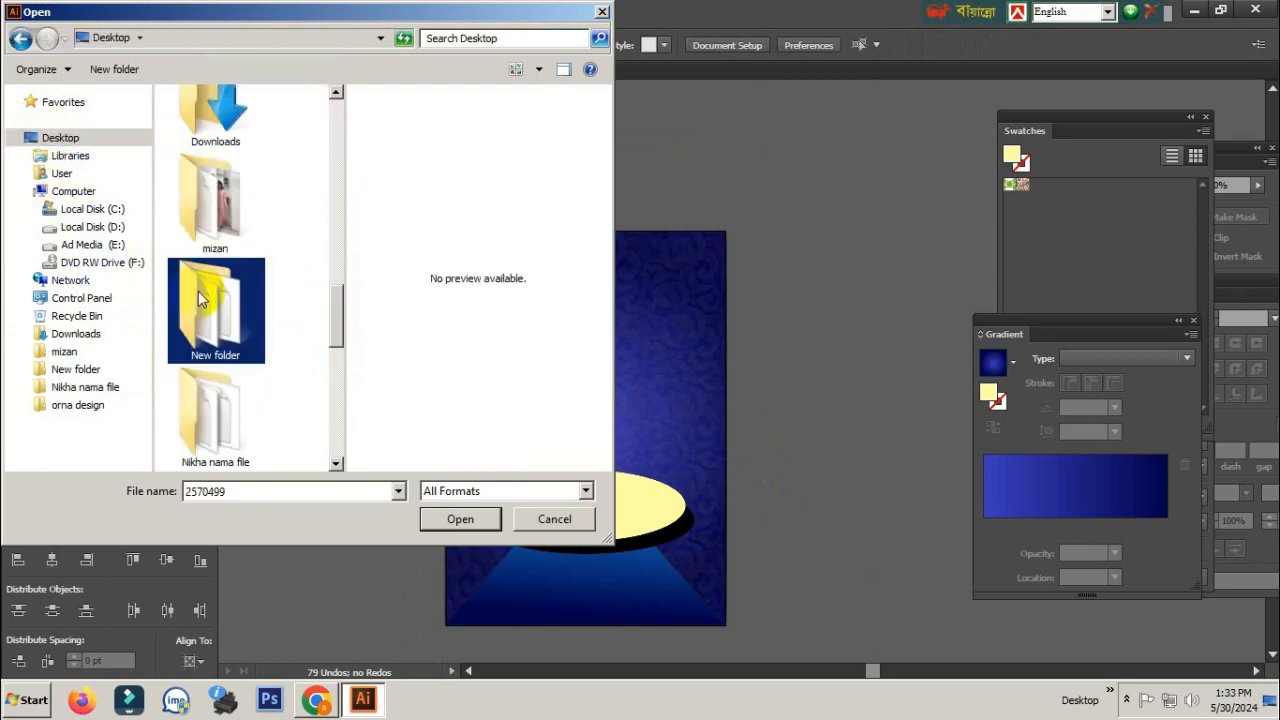
scroll(198, 291, "down", 2)
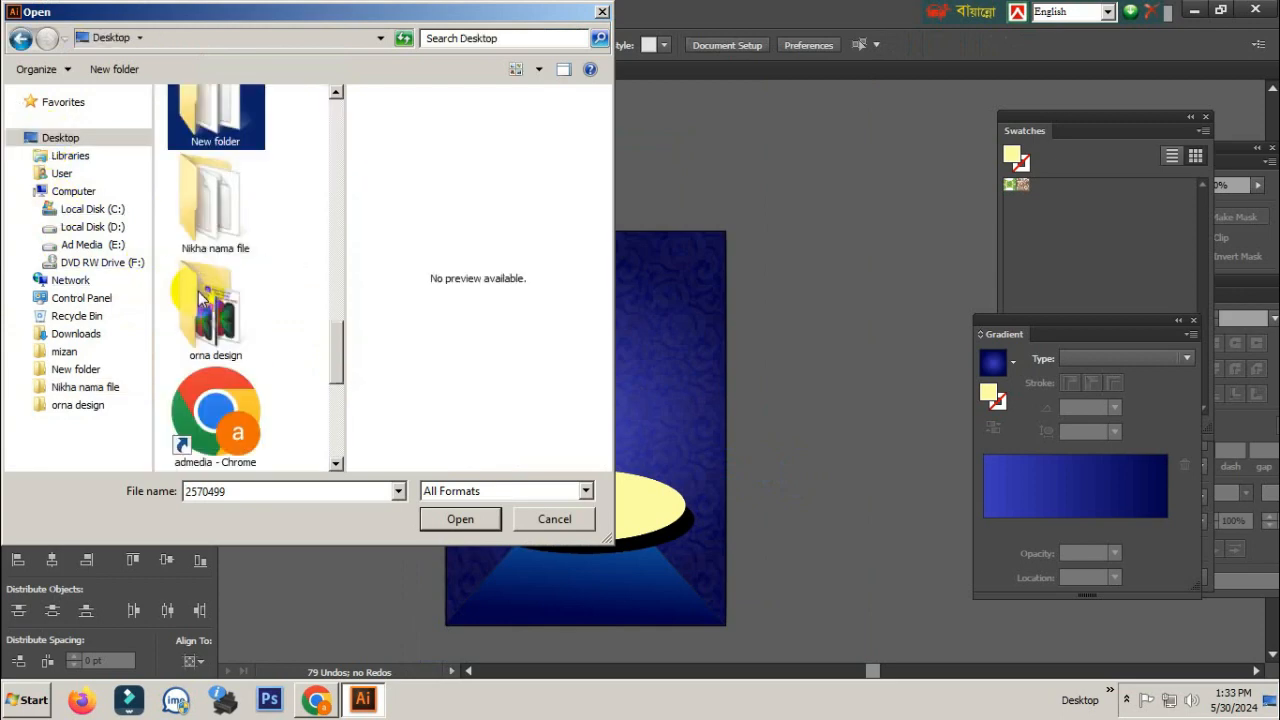
scroll(215, 232, "up", 1)
double_click(208, 225)
left_click(206, 157)
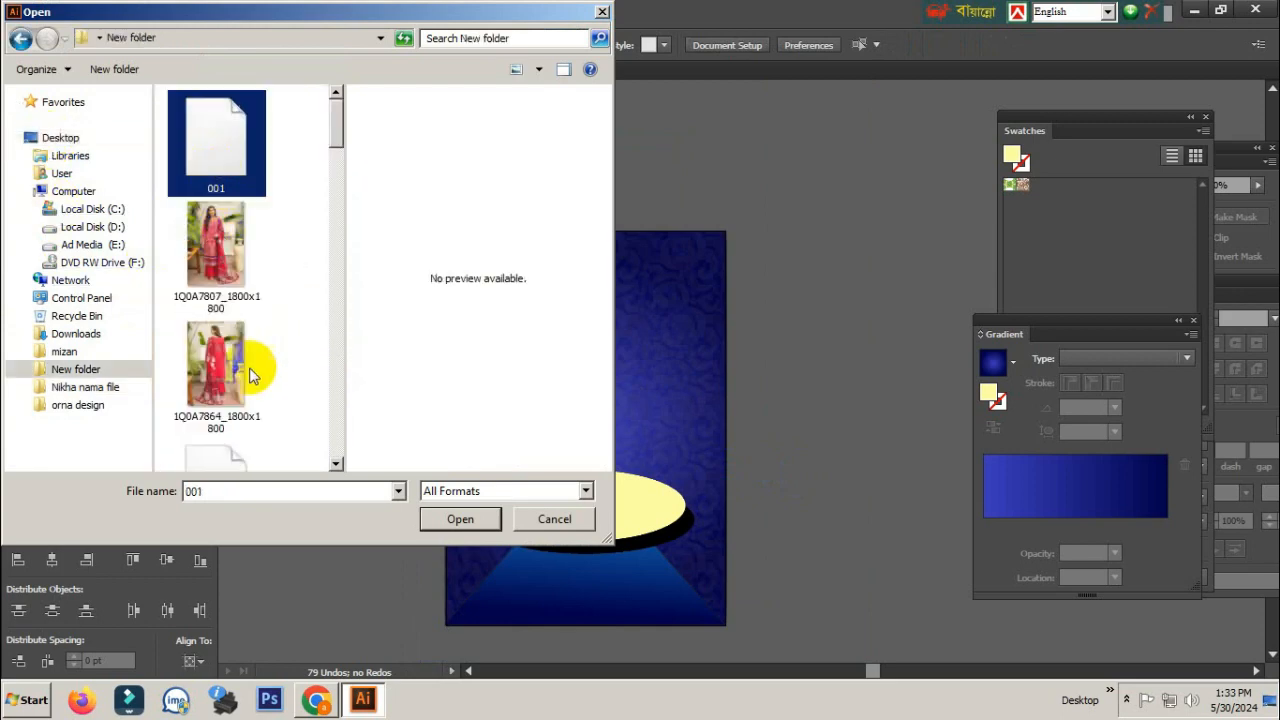
- Look through New folder and preview the Photoshop file 0003 in its import options without importing it
scroll(240, 365, "down", 6)
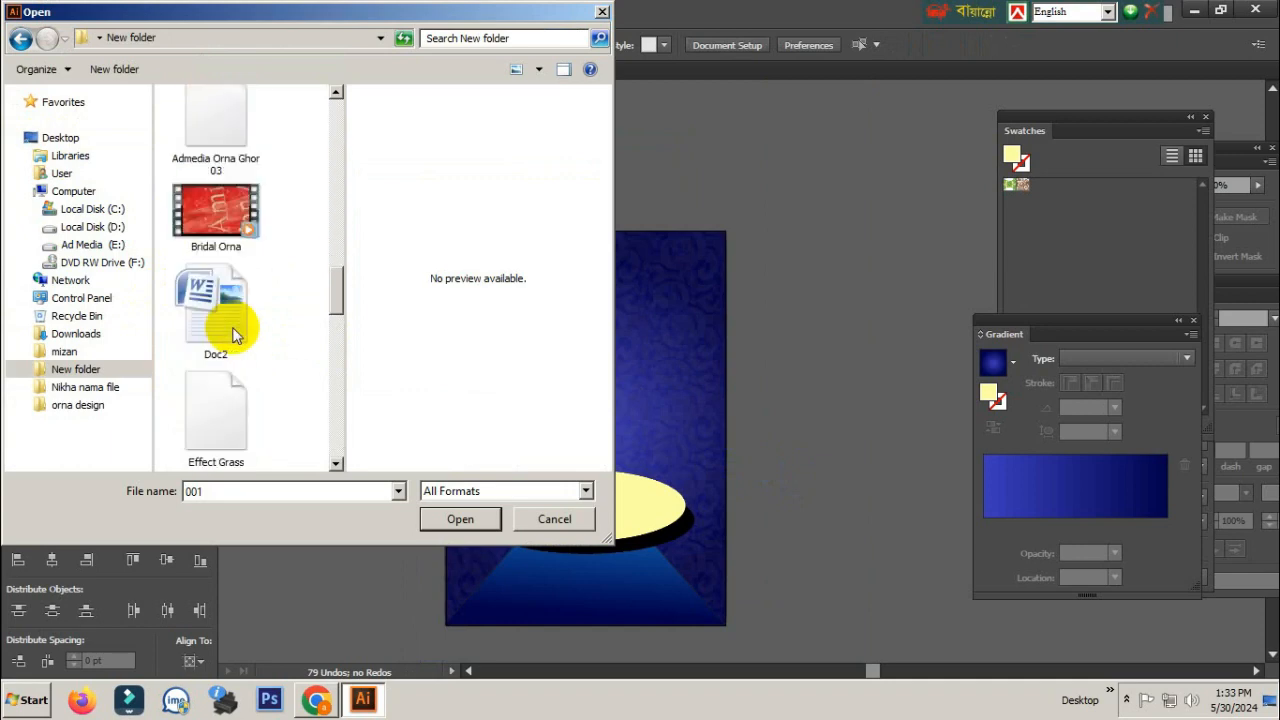
scroll(233, 335, "down", 8)
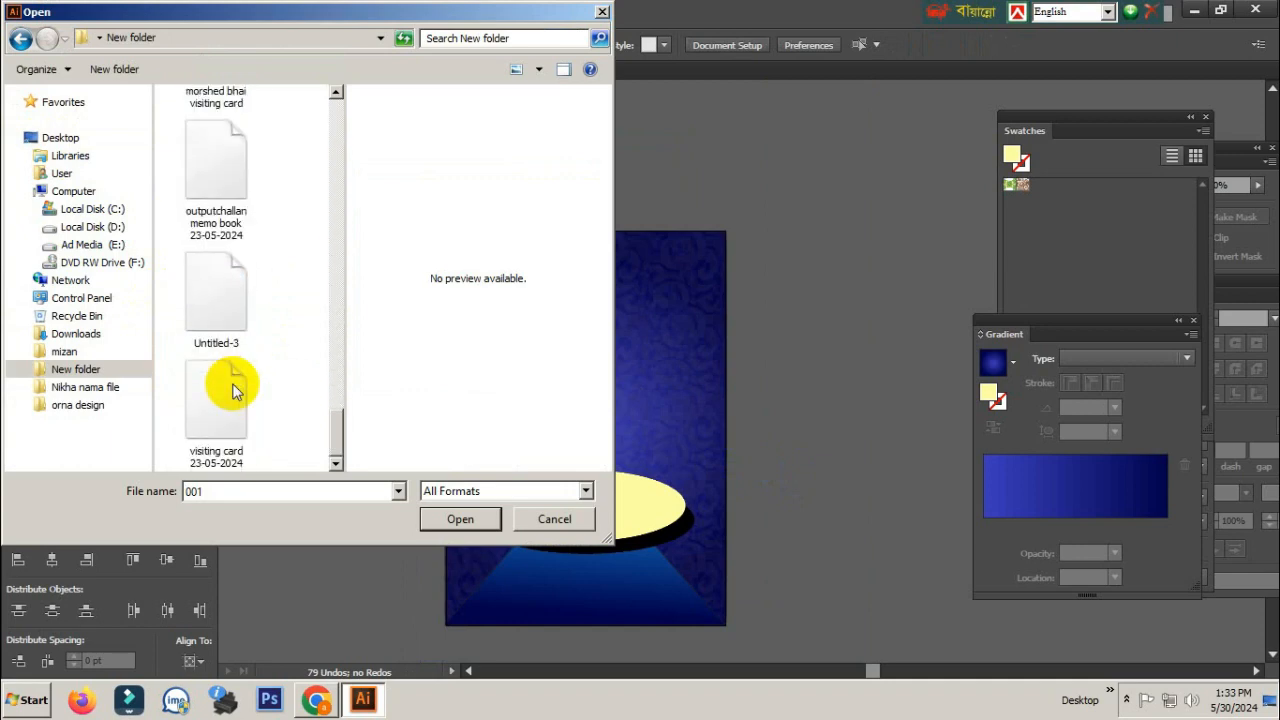
scroll(233, 390, "up", 10)
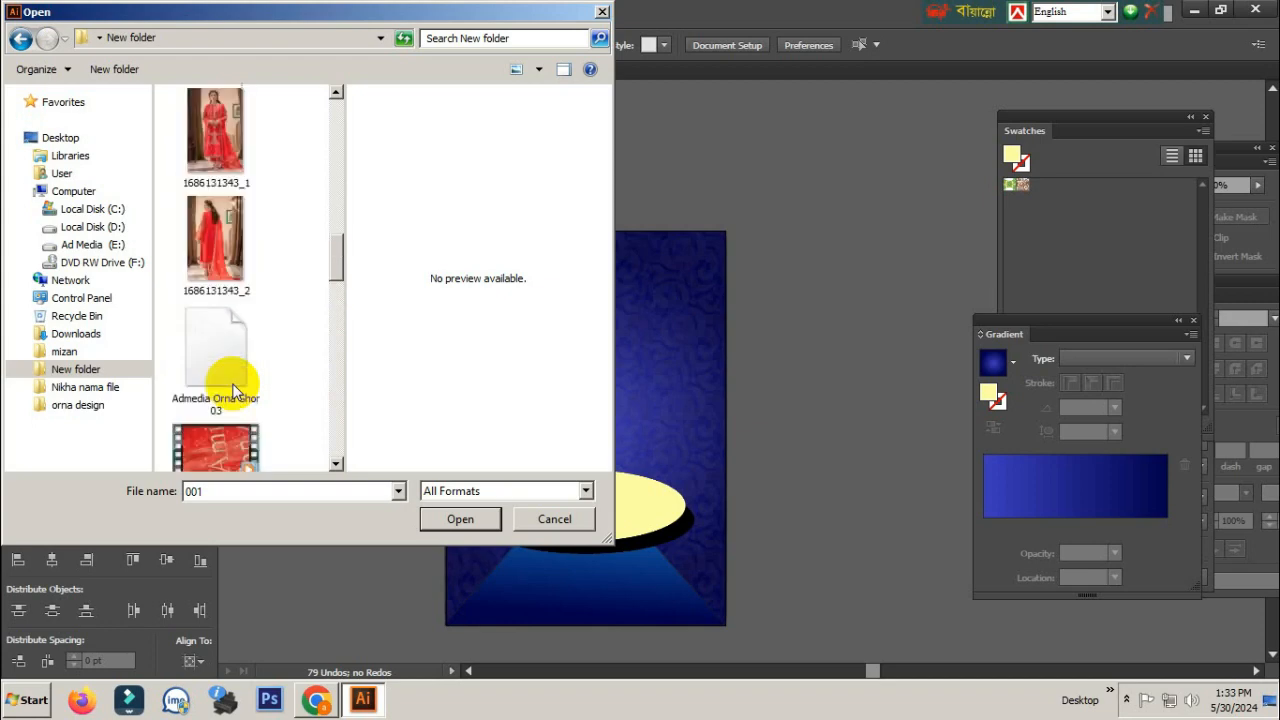
scroll(230, 360, "up", 4)
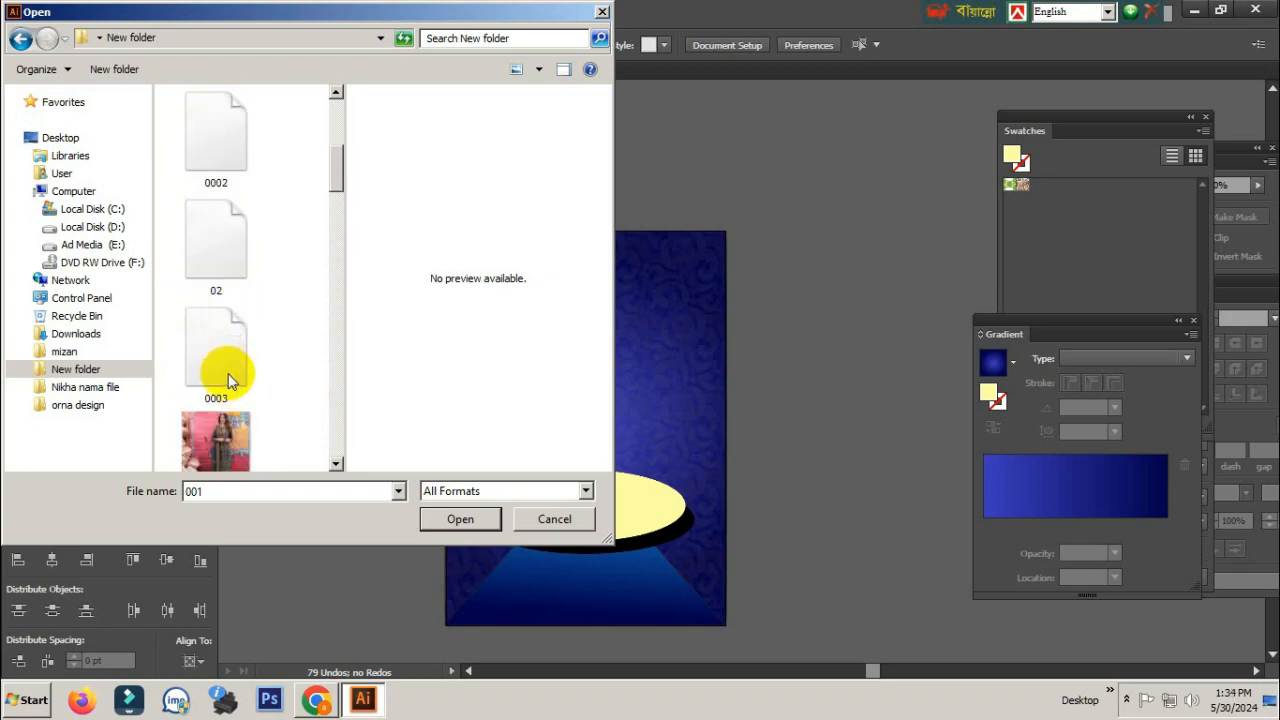
left_click(222, 373)
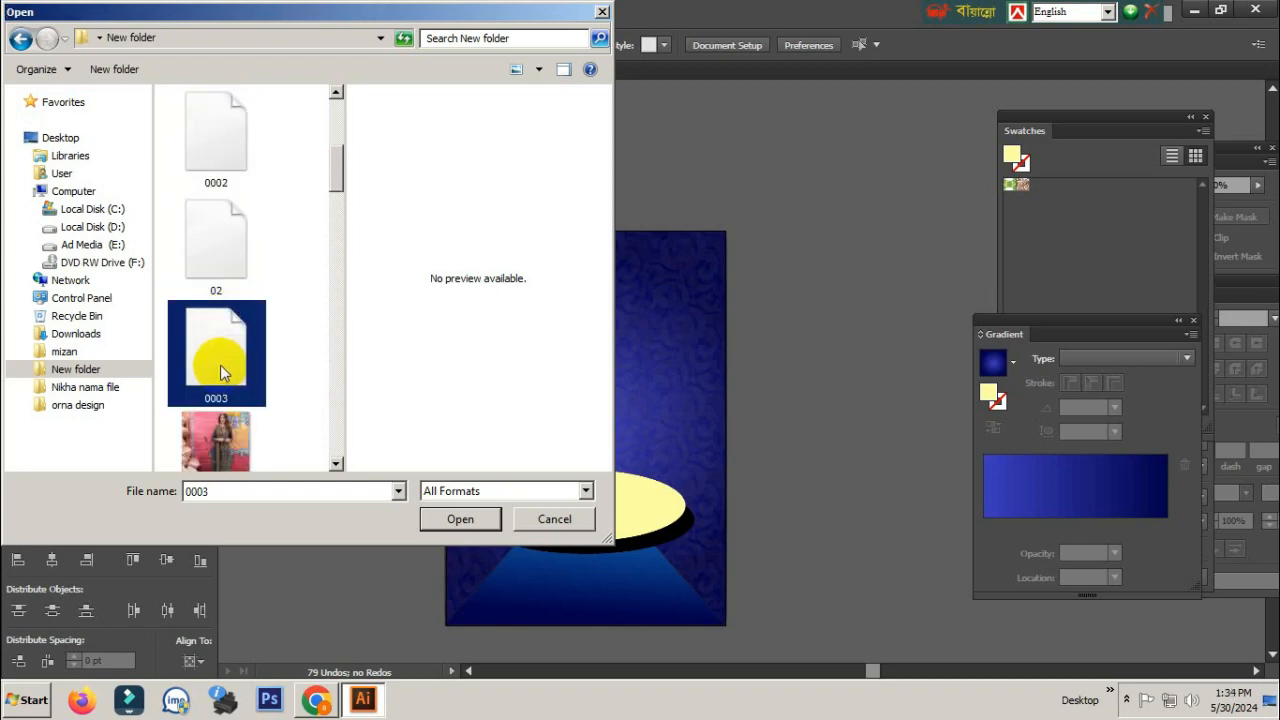
left_click(462, 518)
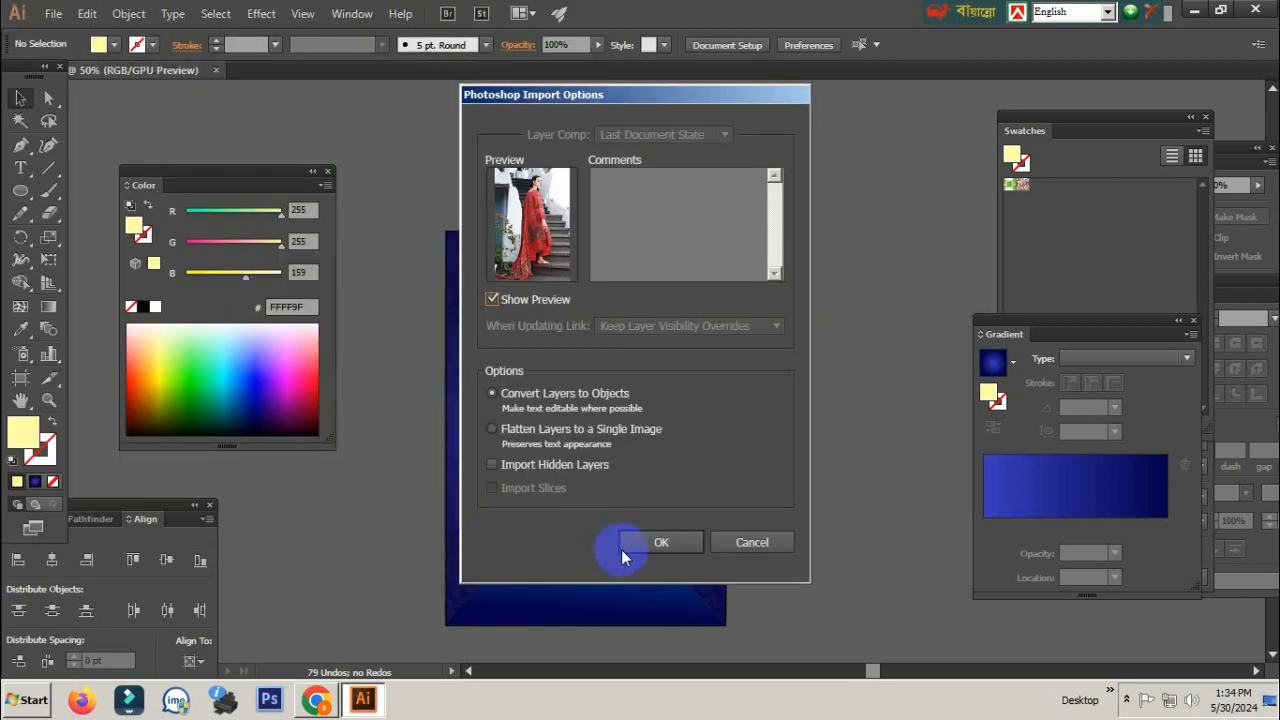
left_click(750, 543)
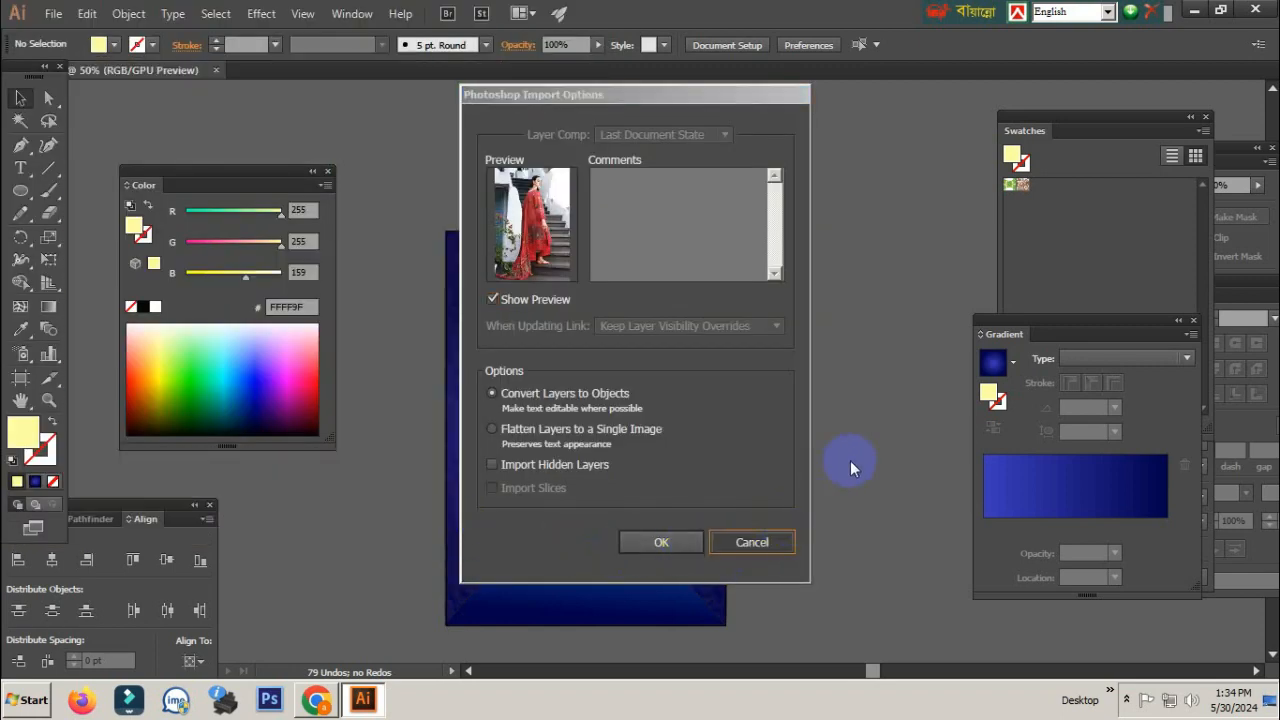
- Preview the Photoshop file 001 from New folder in its import options without importing it
left_click(53, 14)
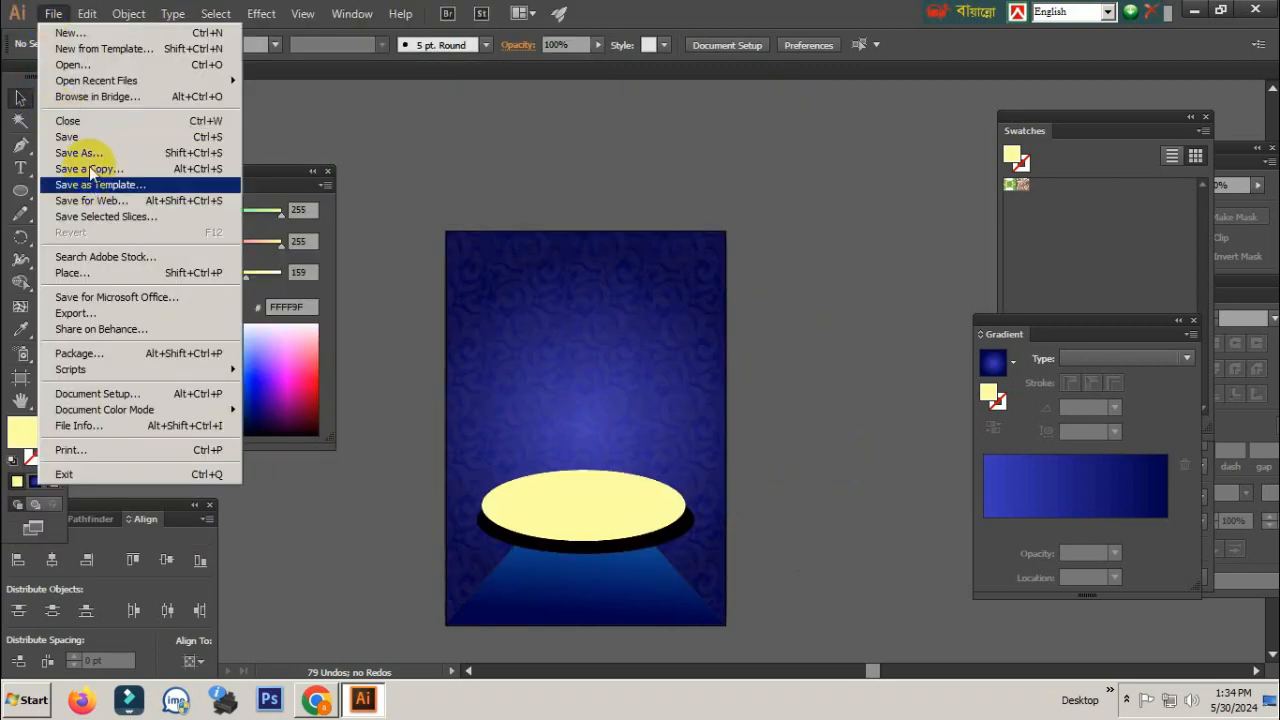
left_click(70, 64)
left_click(215, 168)
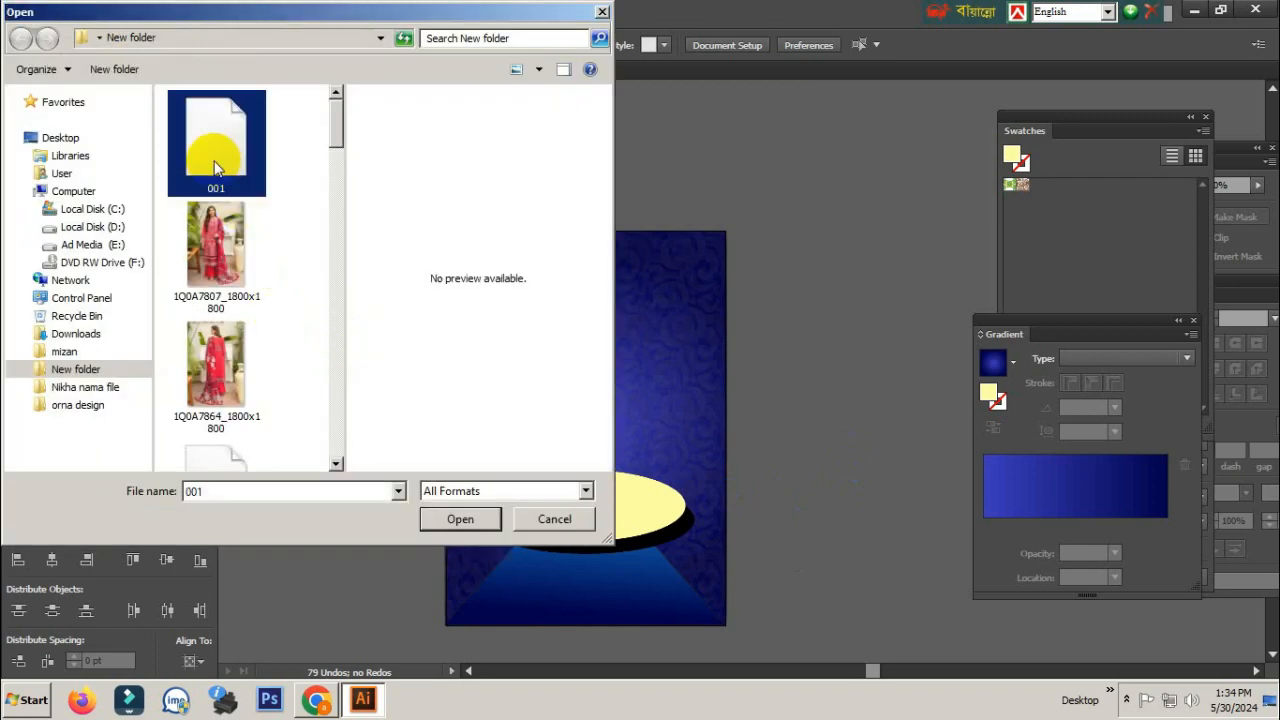
double_click(215, 168)
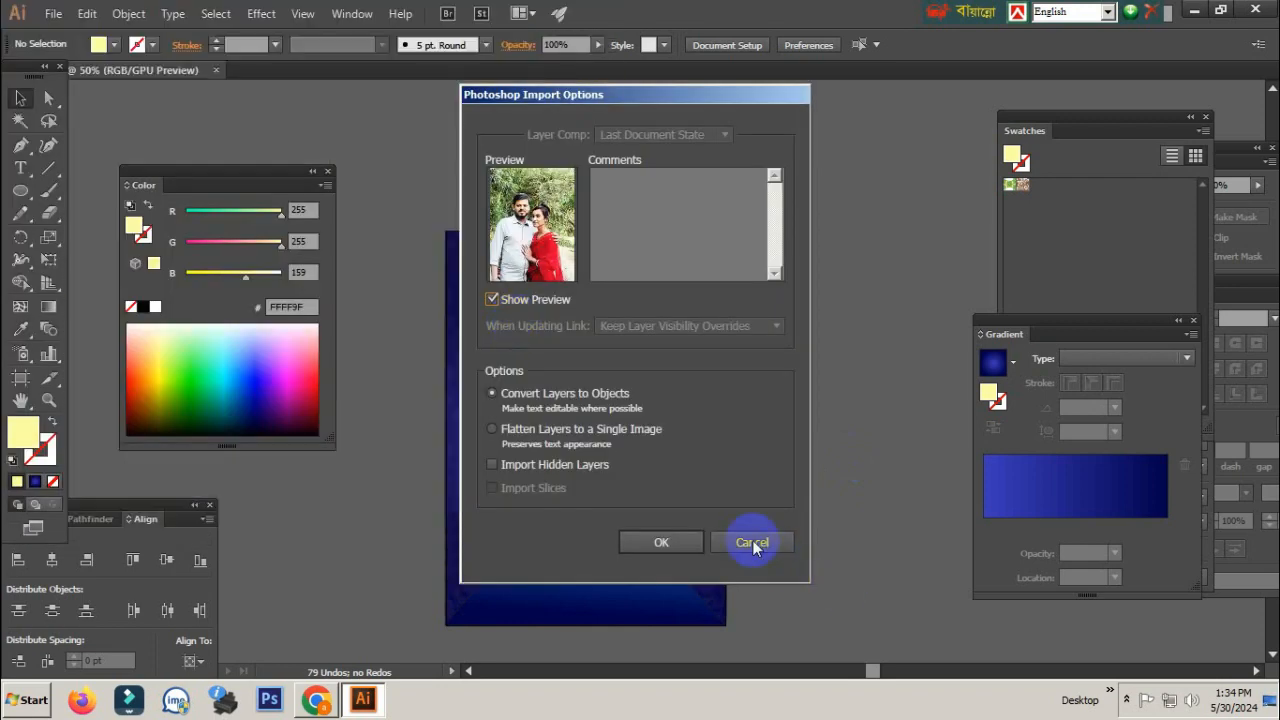
left_click(752, 543)
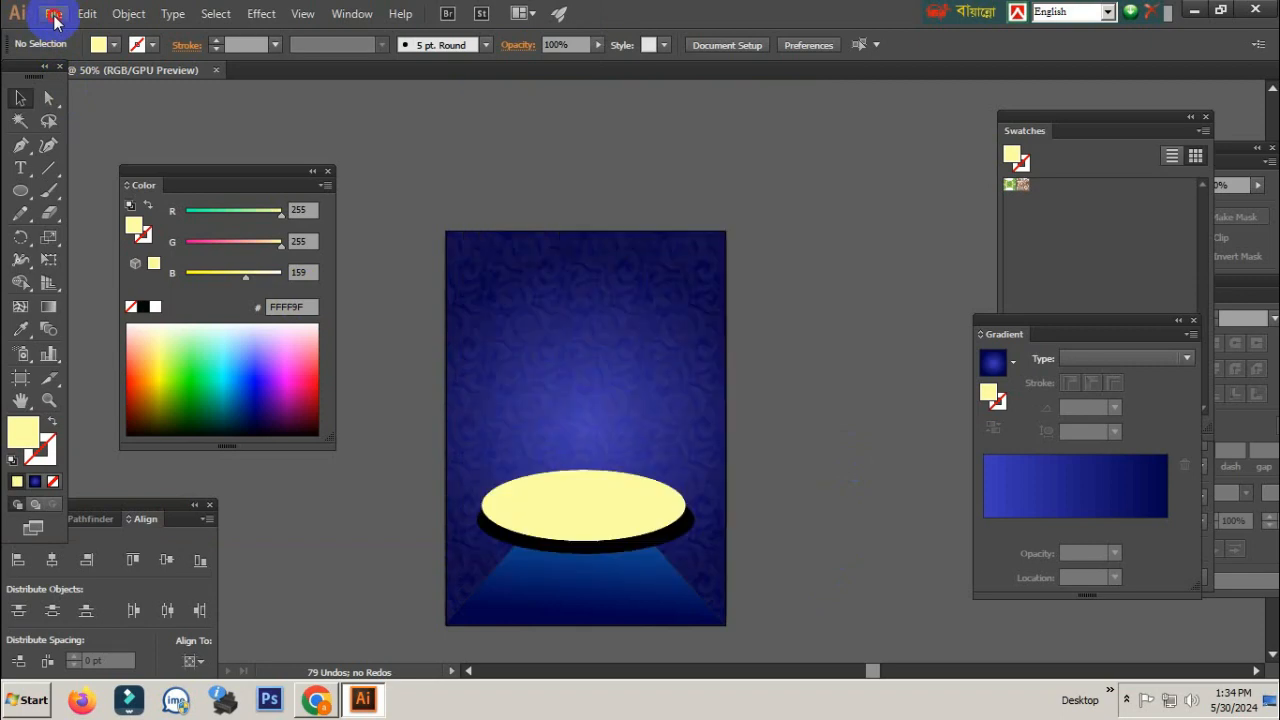
- Preview the Photoshop file 0002 from New folder in its import options without importing it
left_click(54, 17)
left_click(62, 65)
left_click(210, 273)
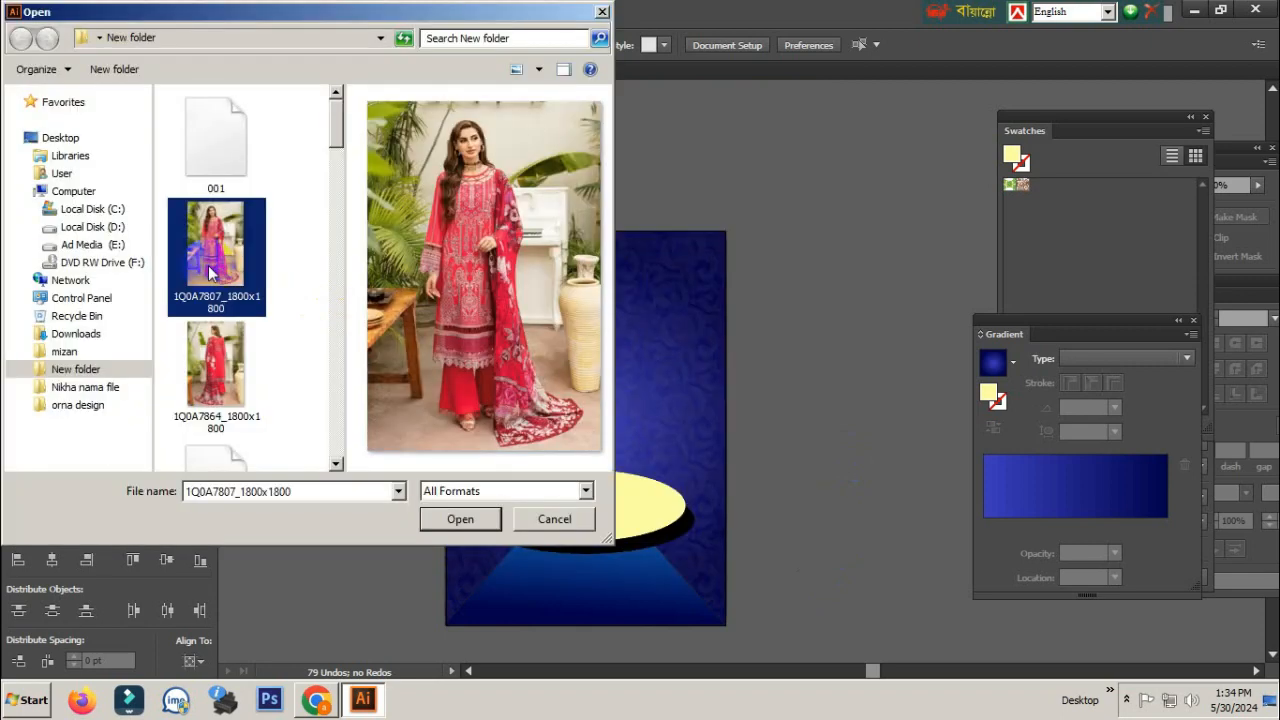
scroll(210, 273, "down", 2)
left_click(214, 189)
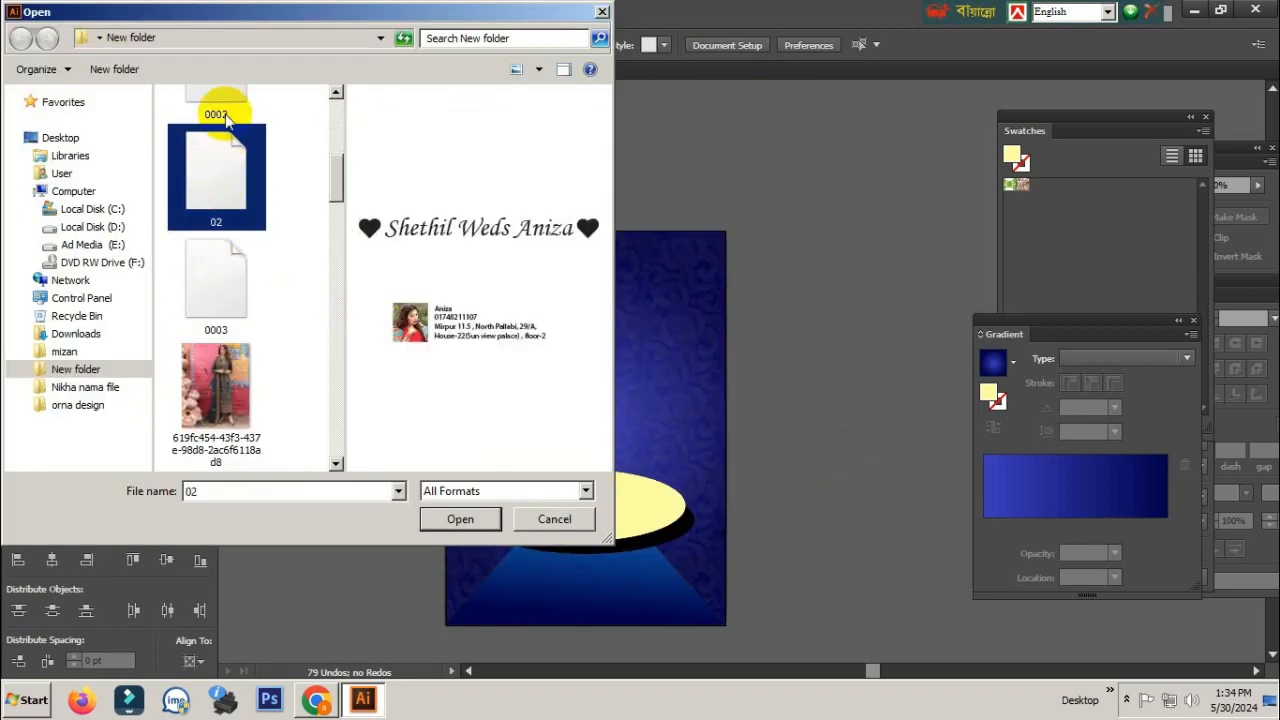
left_click(227, 115)
double_click(227, 115)
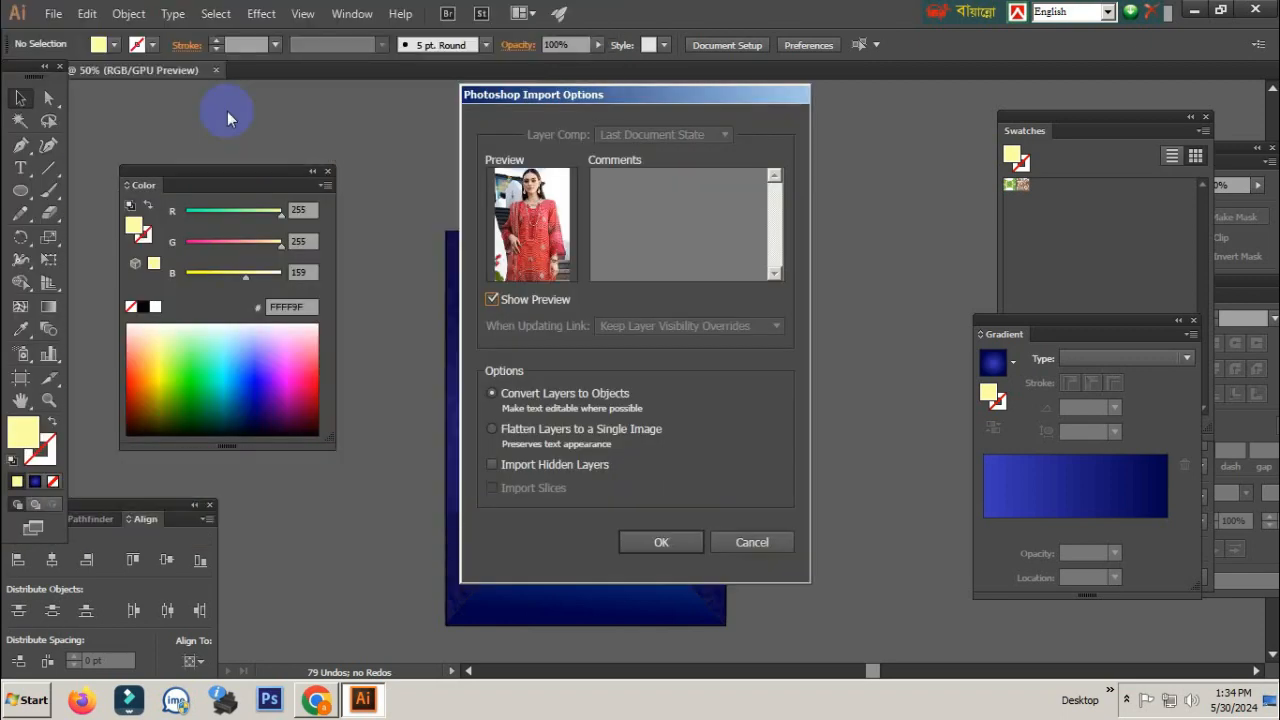
left_click(740, 540)
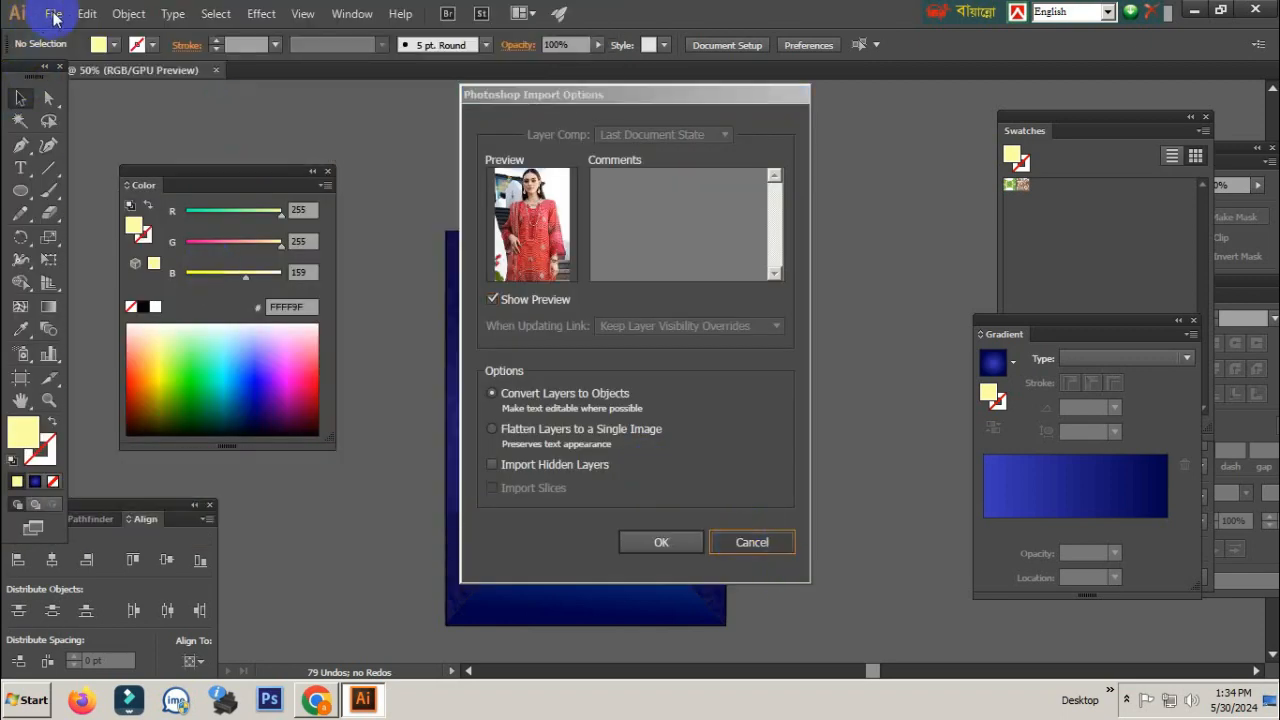
- Look through New folder in the file-opening dialog, checking the previews of 0003, 02, Admedia Orna Ghor 03 and Untitled-3
left_click(53, 14)
left_click(62, 83)
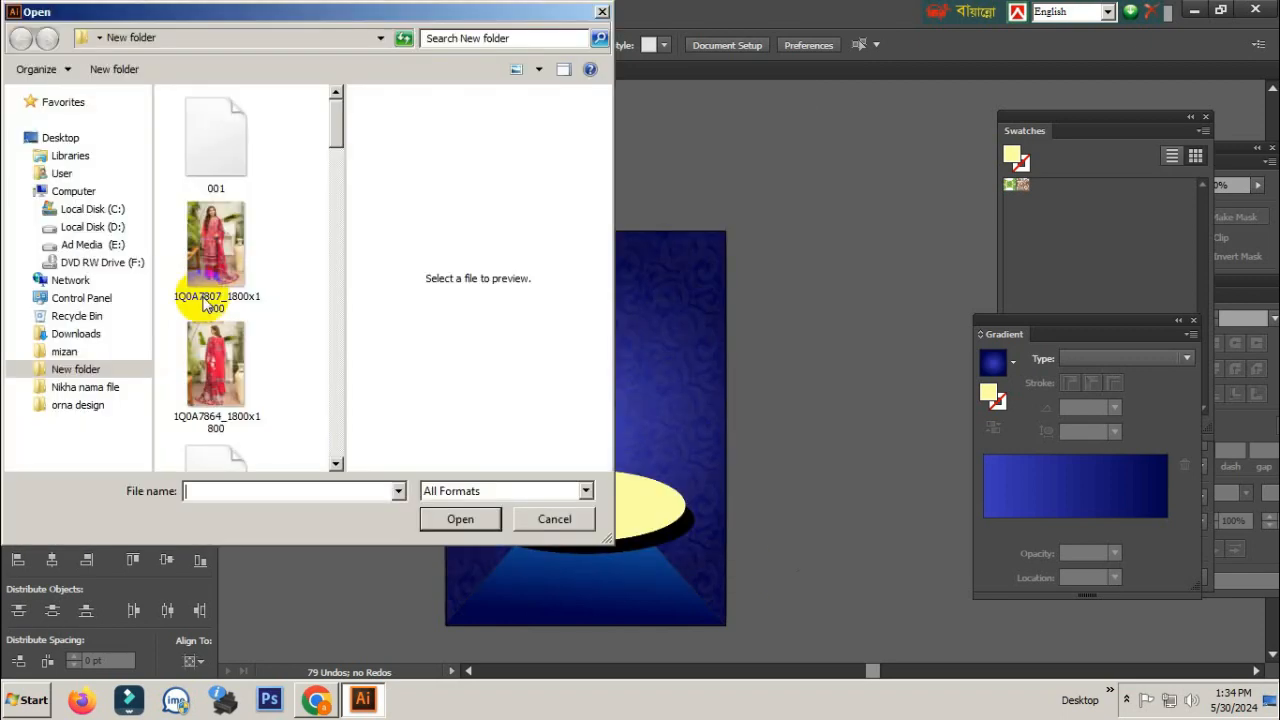
left_click(207, 162)
scroll(229, 271, "down", 3)
left_click(220, 278)
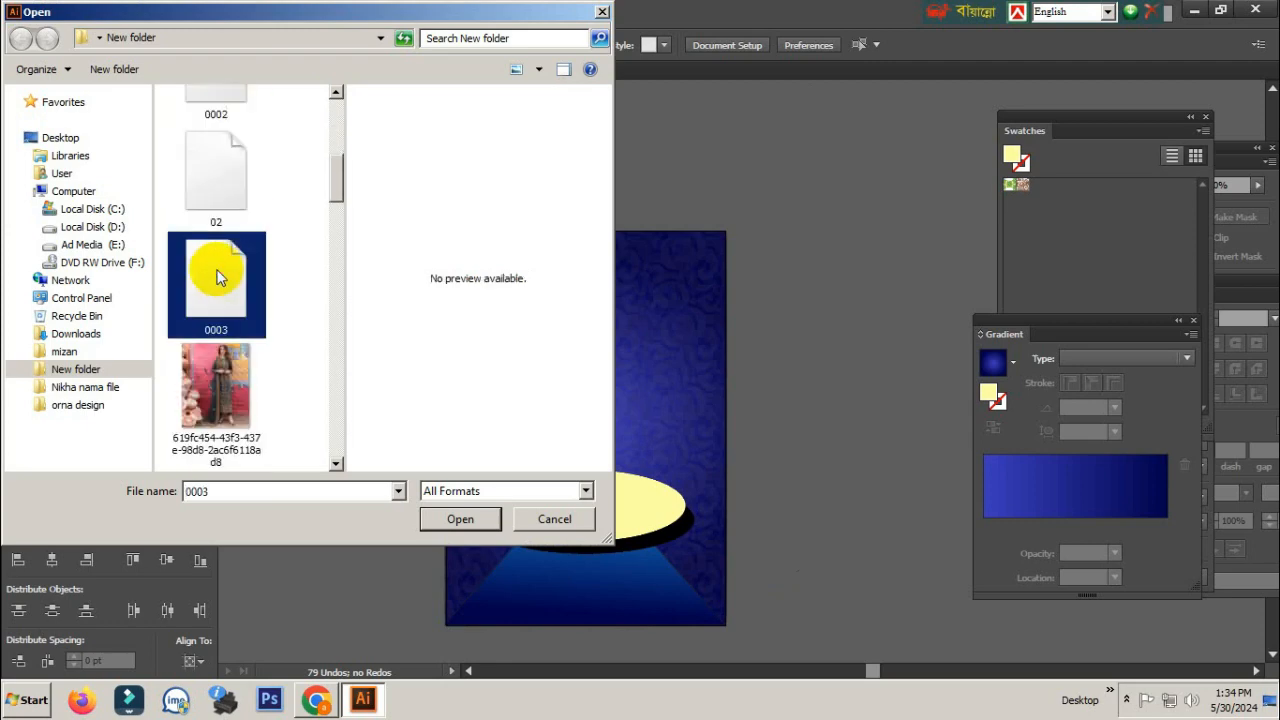
left_click(213, 196)
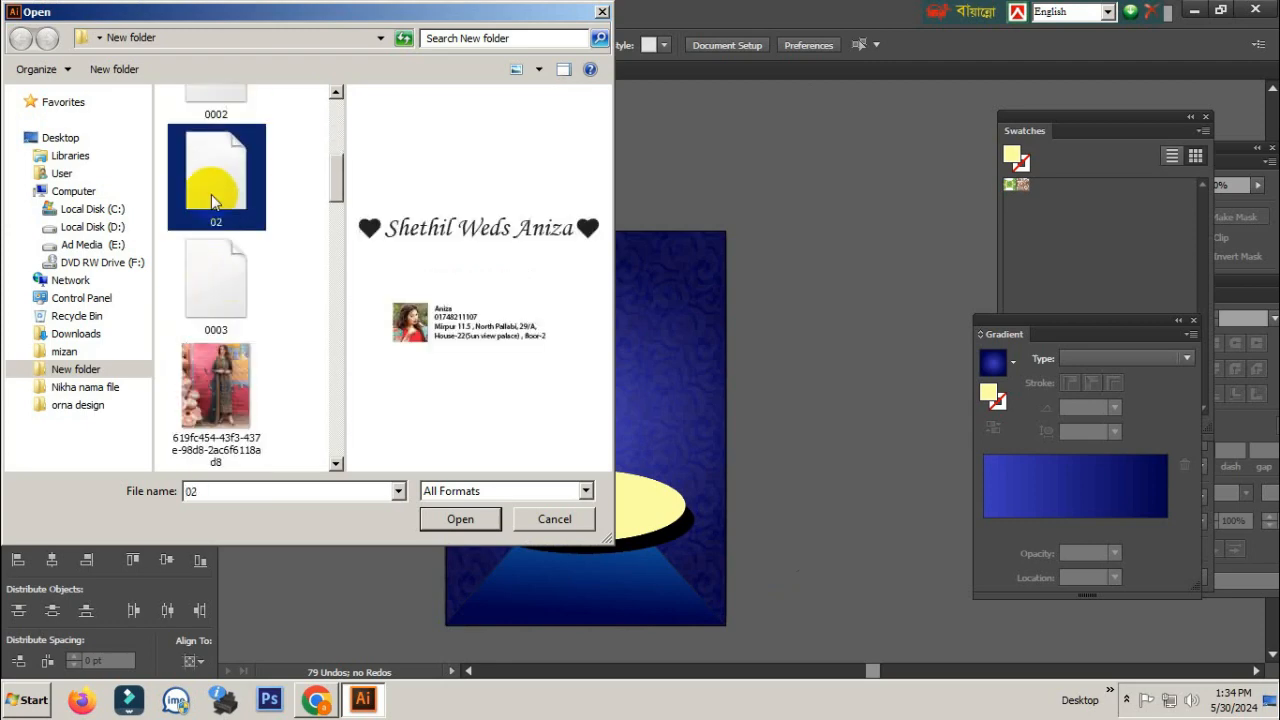
scroll(220, 250, "down", 5)
left_click(229, 333)
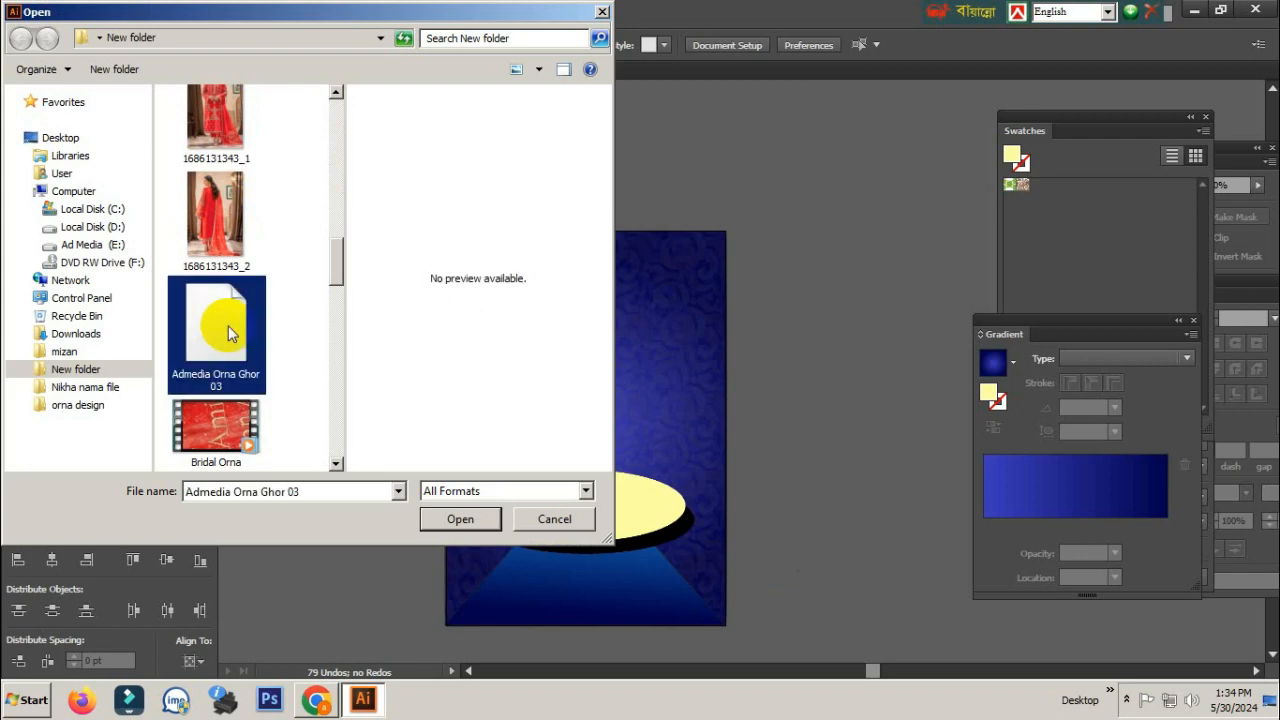
scroll(229, 333, "down", 3)
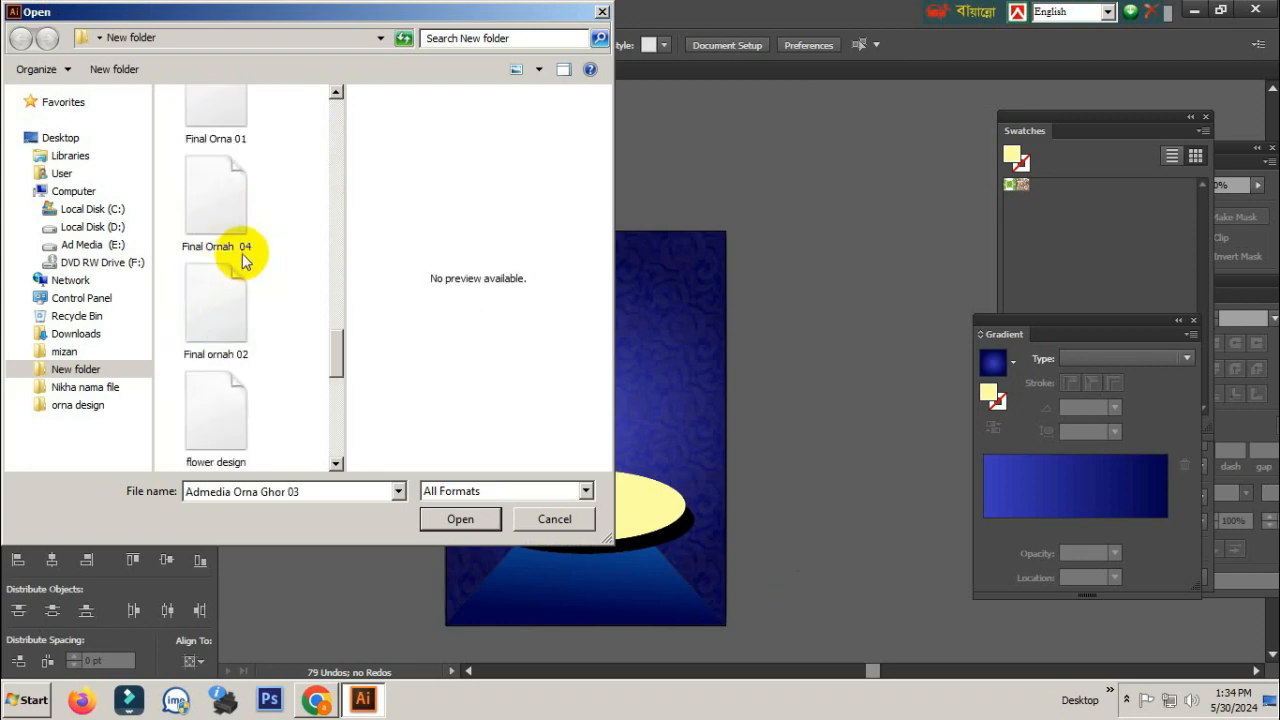
scroll(243, 262, "down", 3)
scroll(251, 300, "down", 2)
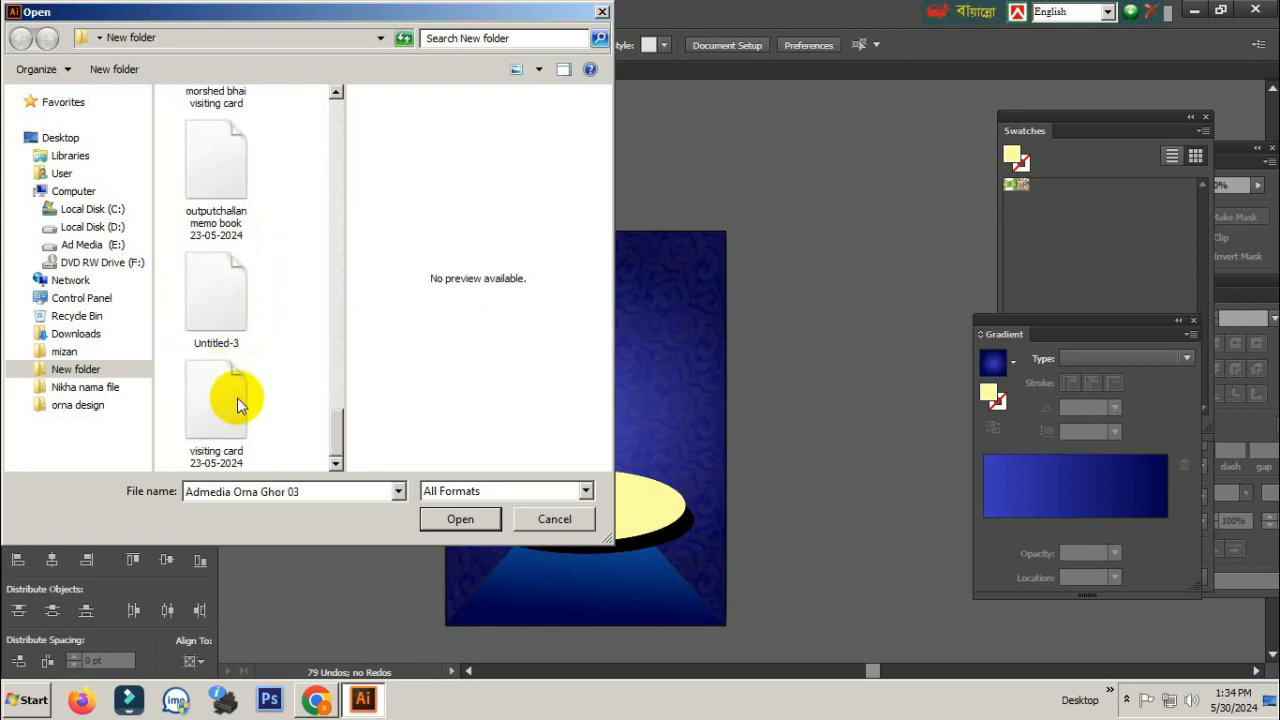
left_click(219, 287)
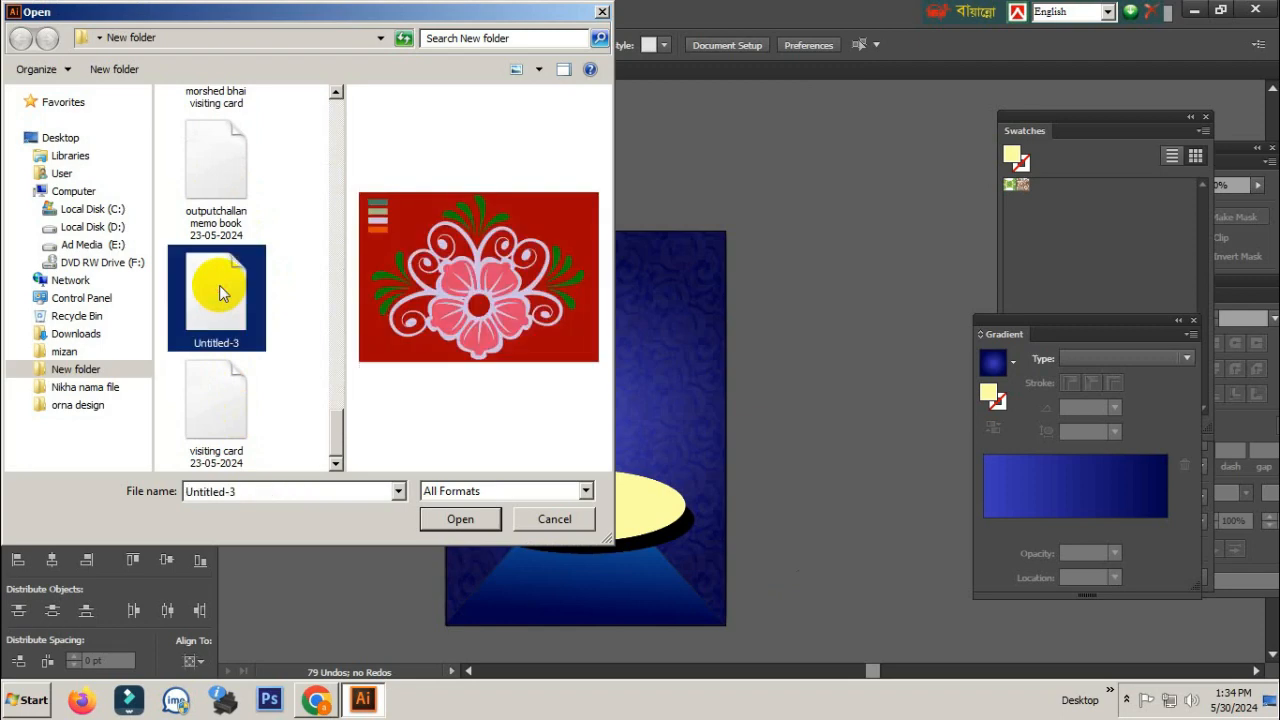
- Check the previews of the remaining New folder files, including Final ornah 02 and Final Orna 01, going back up to 001
scroll(214, 332, "up", 3)
left_click(214, 347)
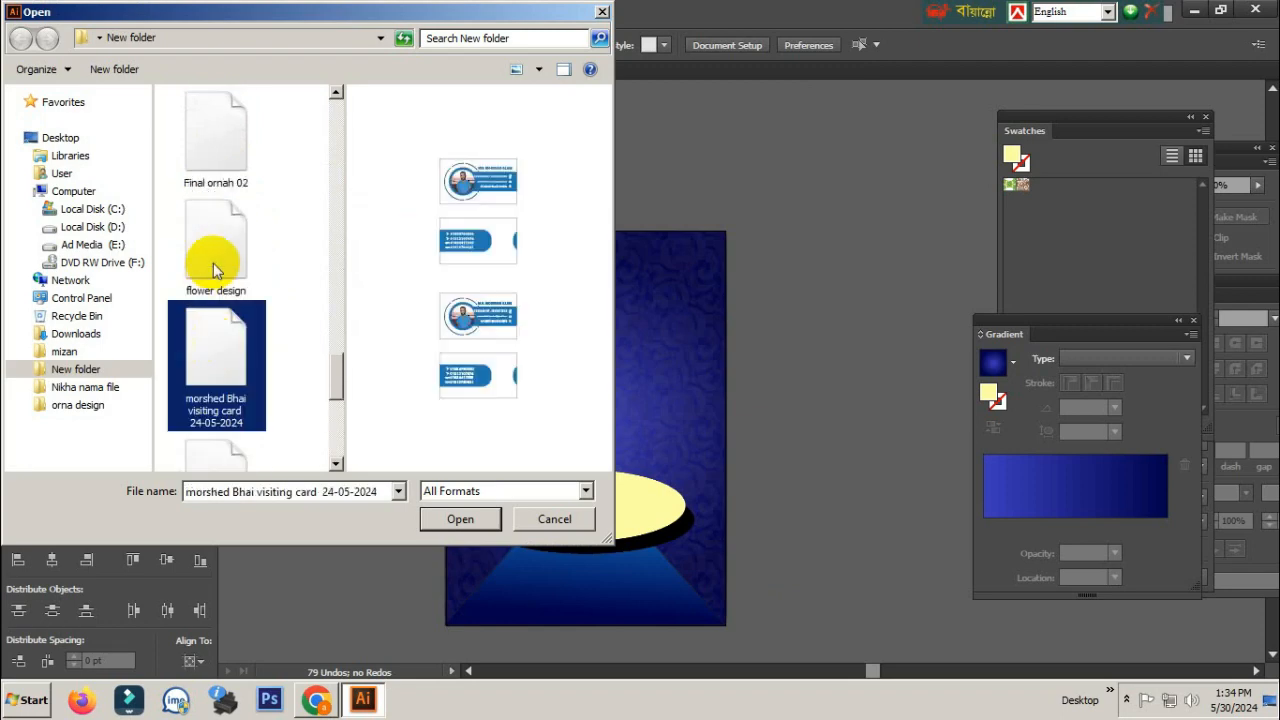
left_click(215, 245)
left_click(212, 163)
scroll(224, 224, "up", 3)
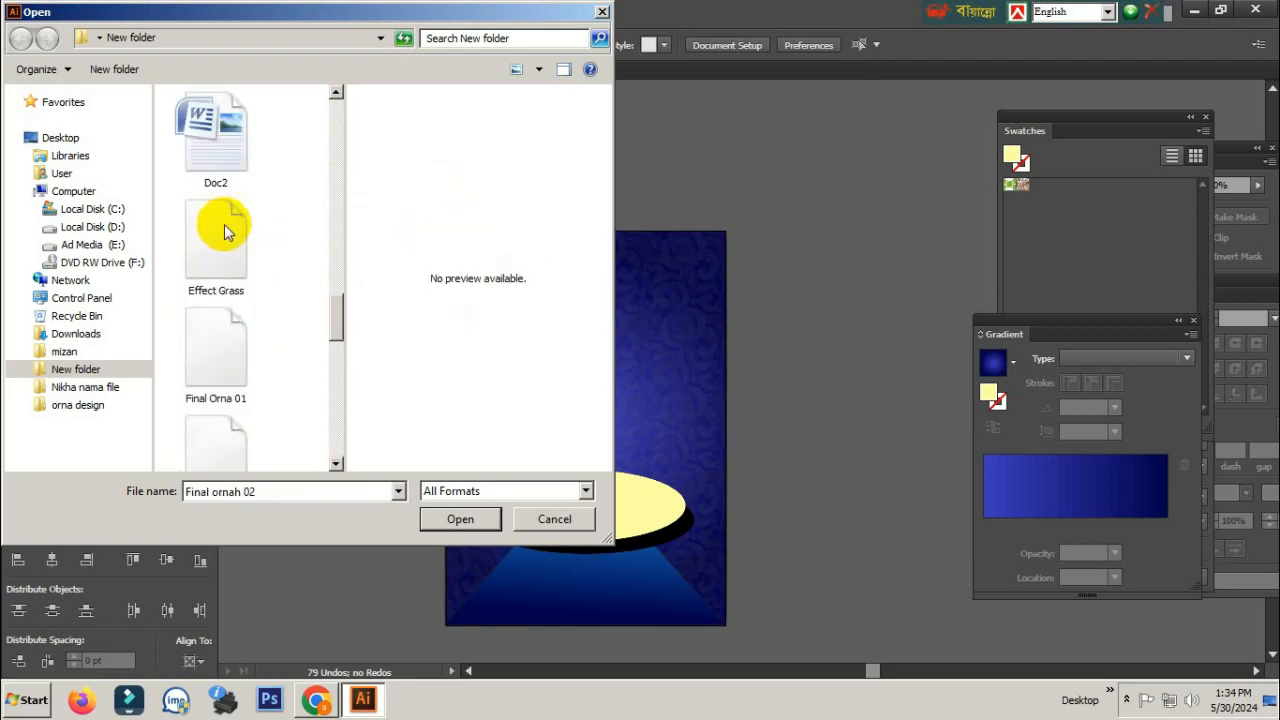
left_click(214, 276)
left_click(206, 340)
scroll(207, 335, "up", 3)
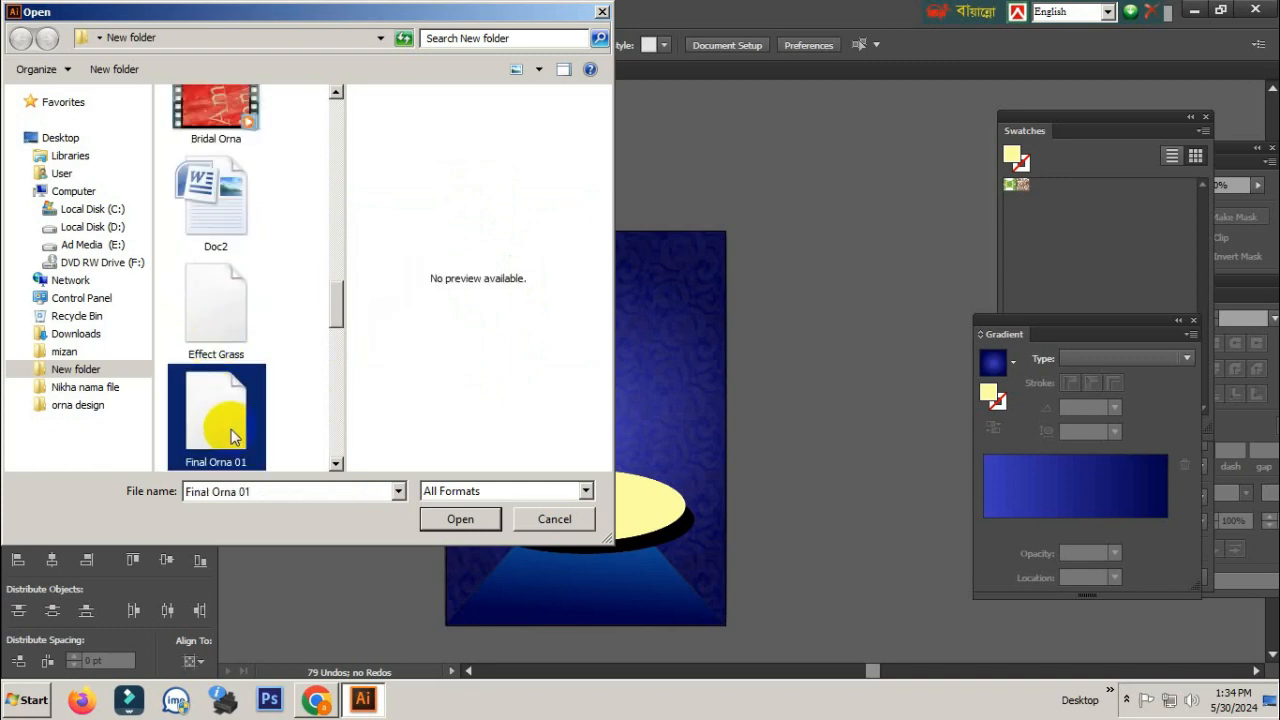
scroll(255, 365, "up", 5)
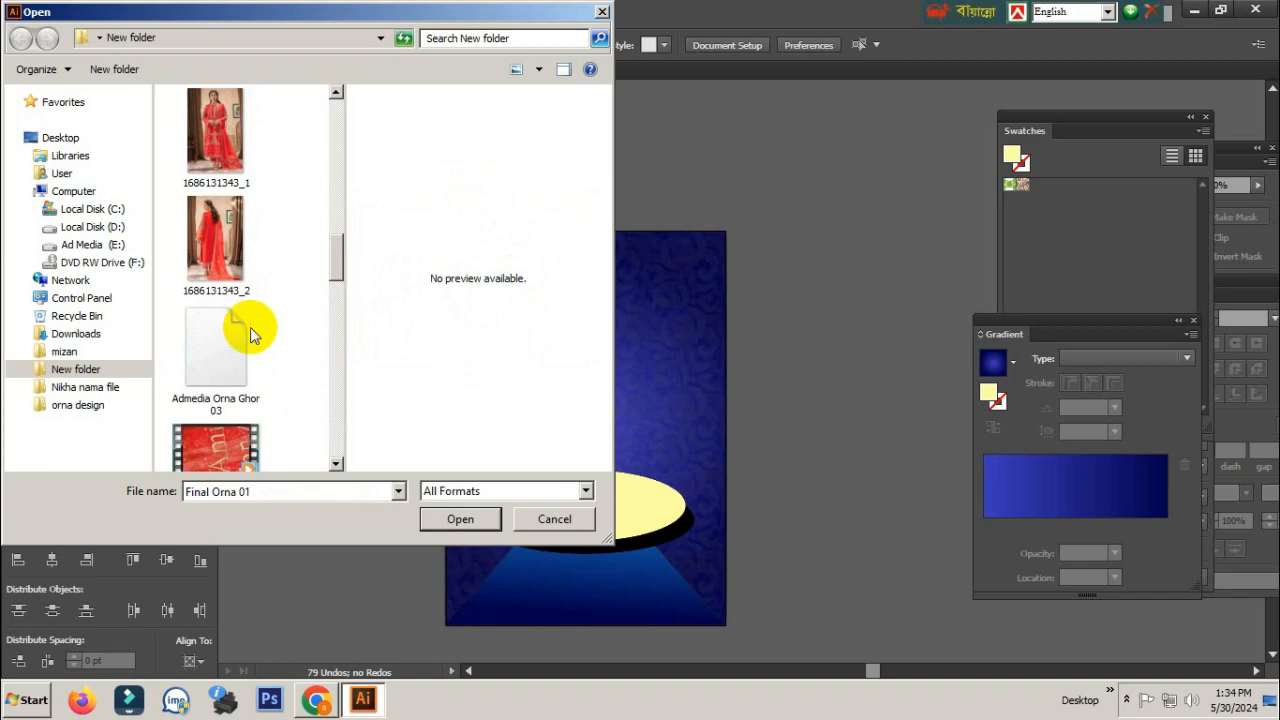
scroll(250, 335, "up", 3)
scroll(250, 335, "down", 3)
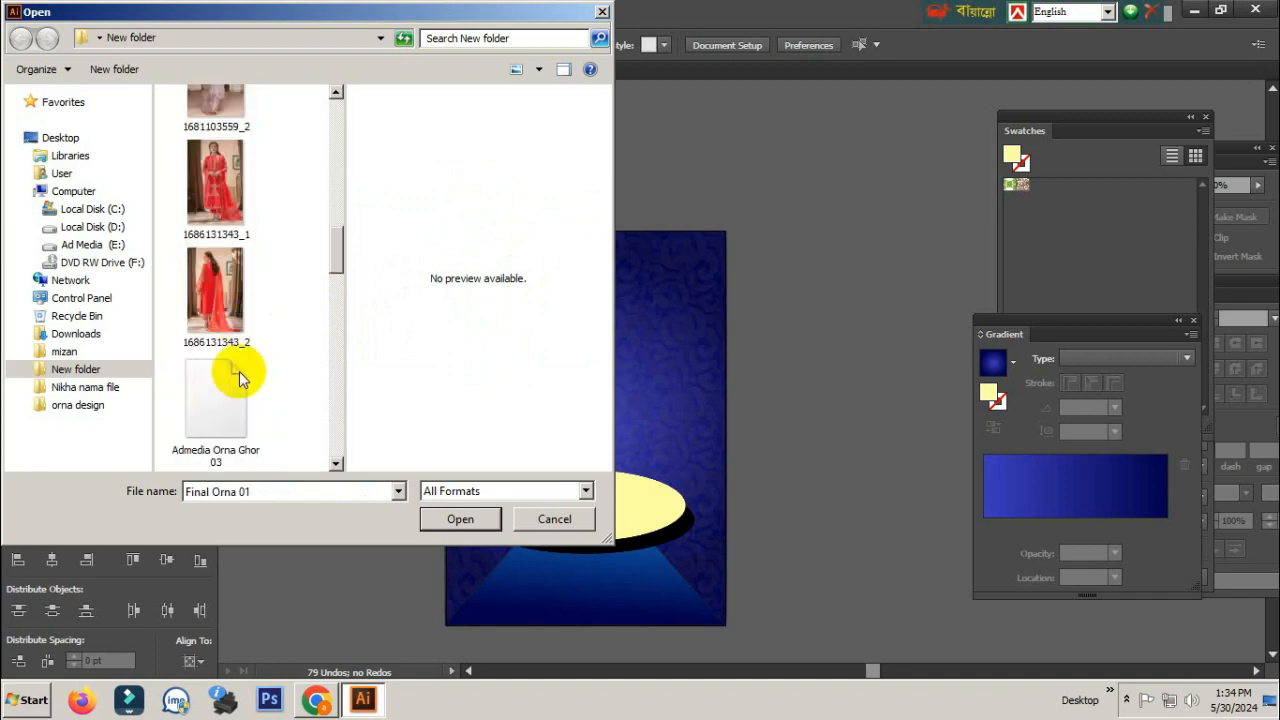
left_click(222, 383)
scroll(225, 380, "up", 3)
scroll(223, 378, "up", 5)
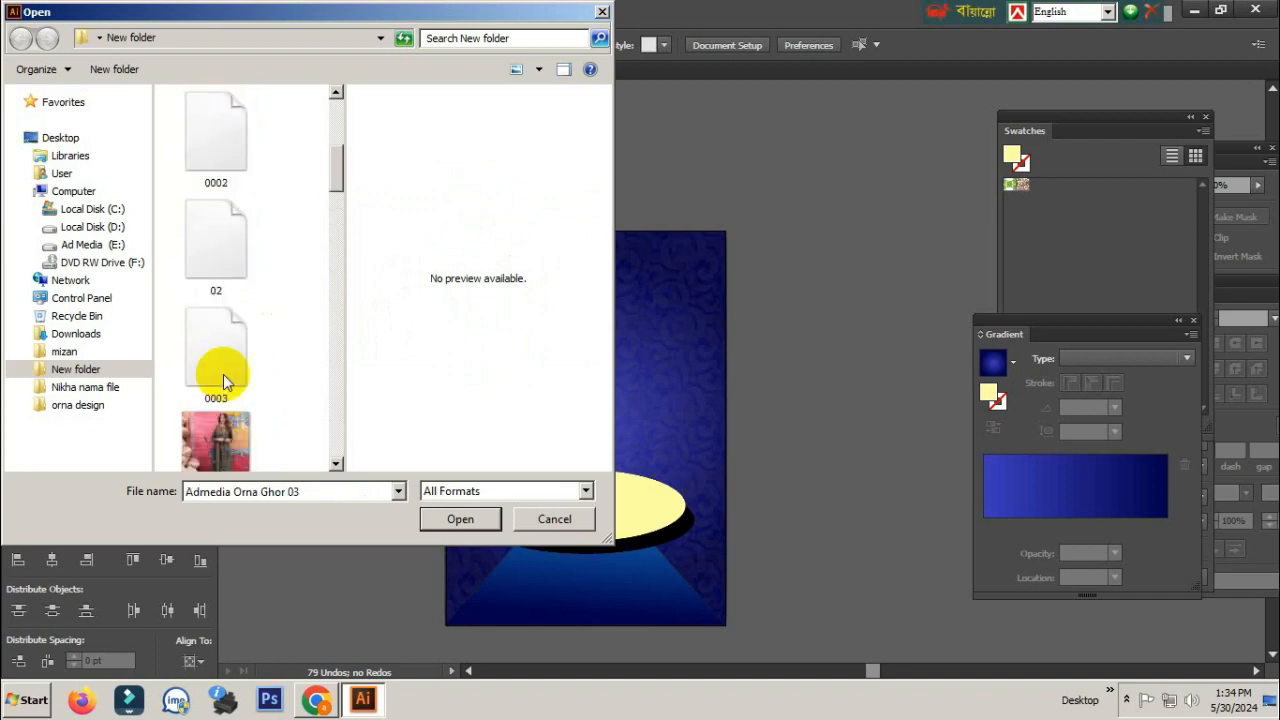
scroll(223, 378, "up", 1)
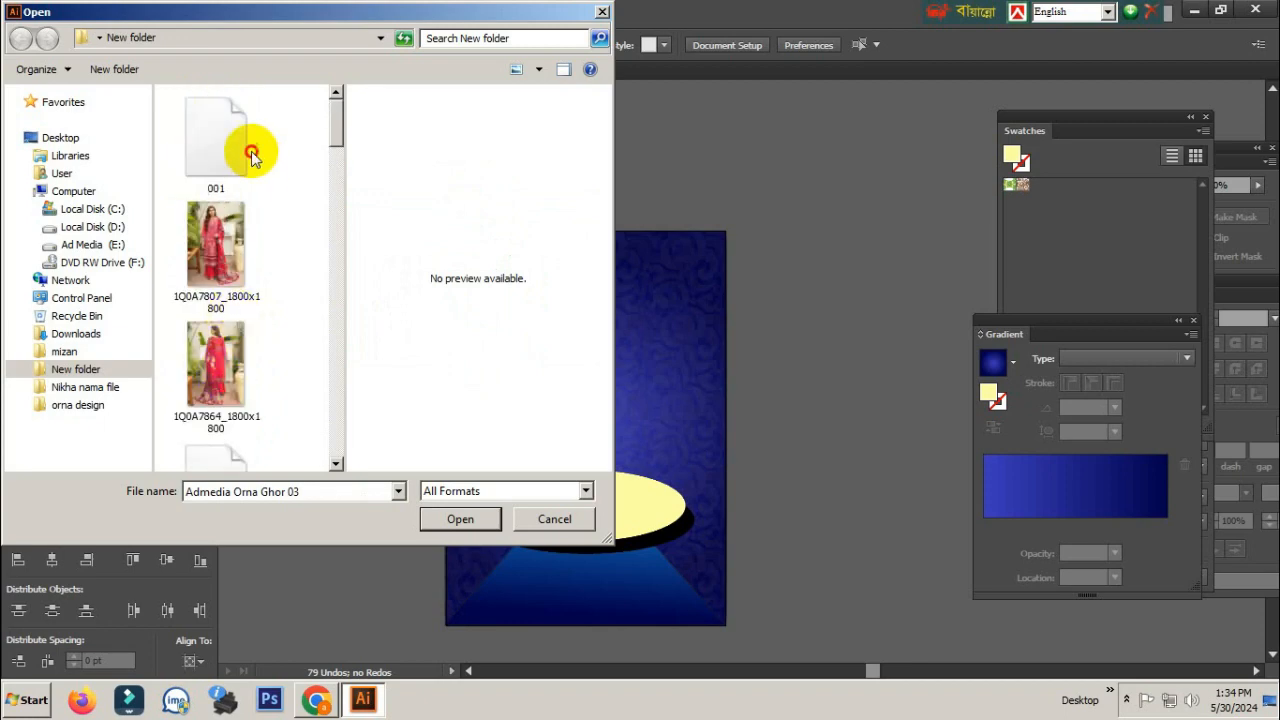
left_click(240, 142)
- Browse the Desktop and look inside the orna design folder and New folder for the image file
left_click(48, 140)
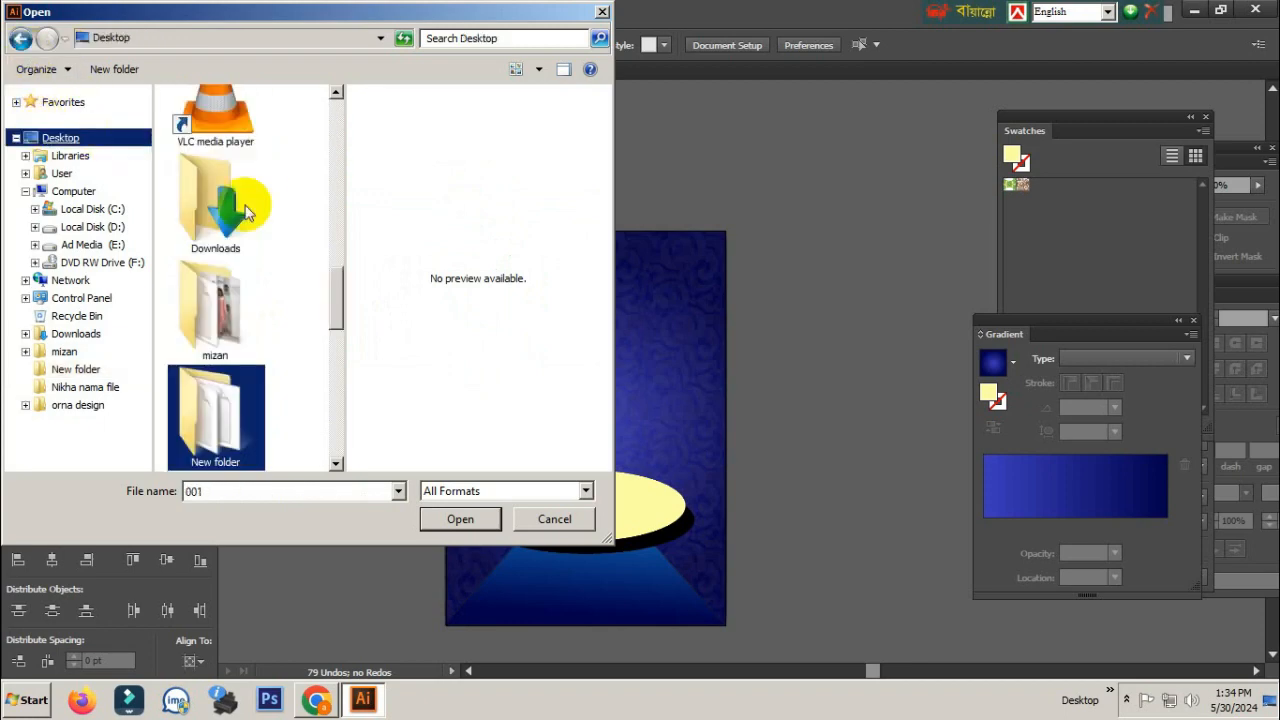
scroll(210, 238, "down", 8)
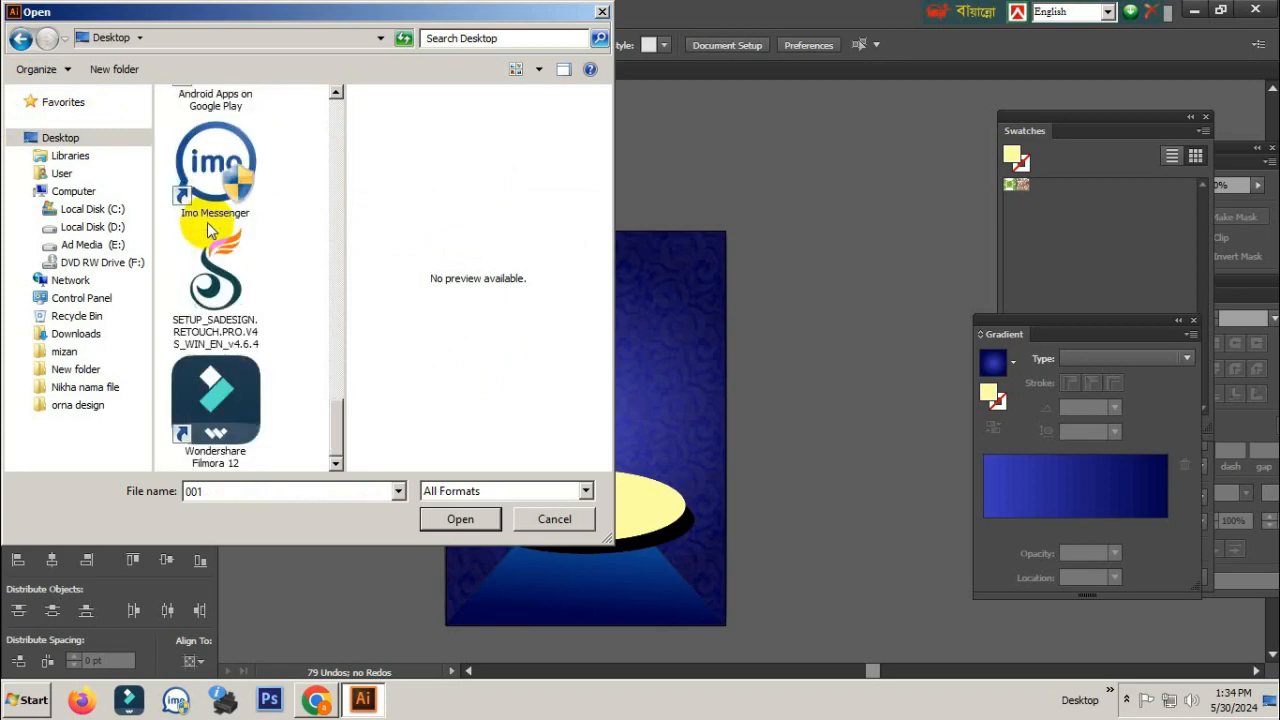
scroll(215, 245, "up", 4)
double_click(225, 256)
scroll(306, 286, "down", 3)
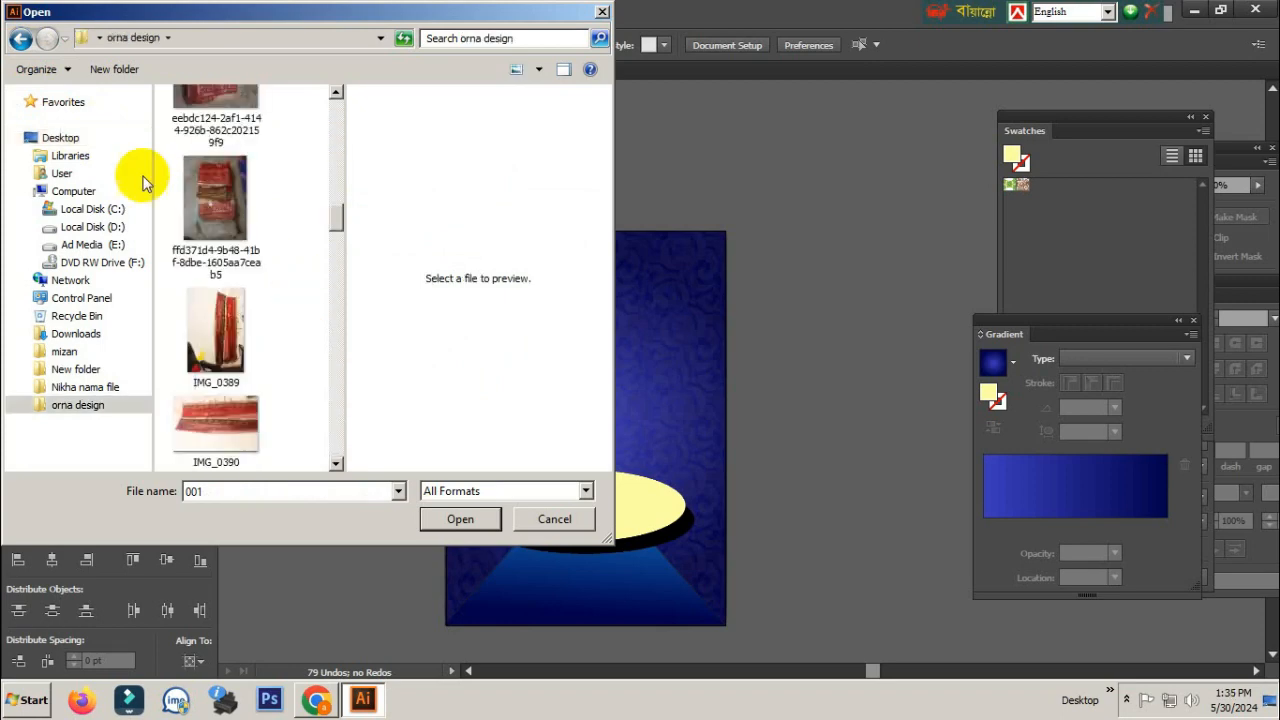
left_click(21, 38)
double_click(220, 230)
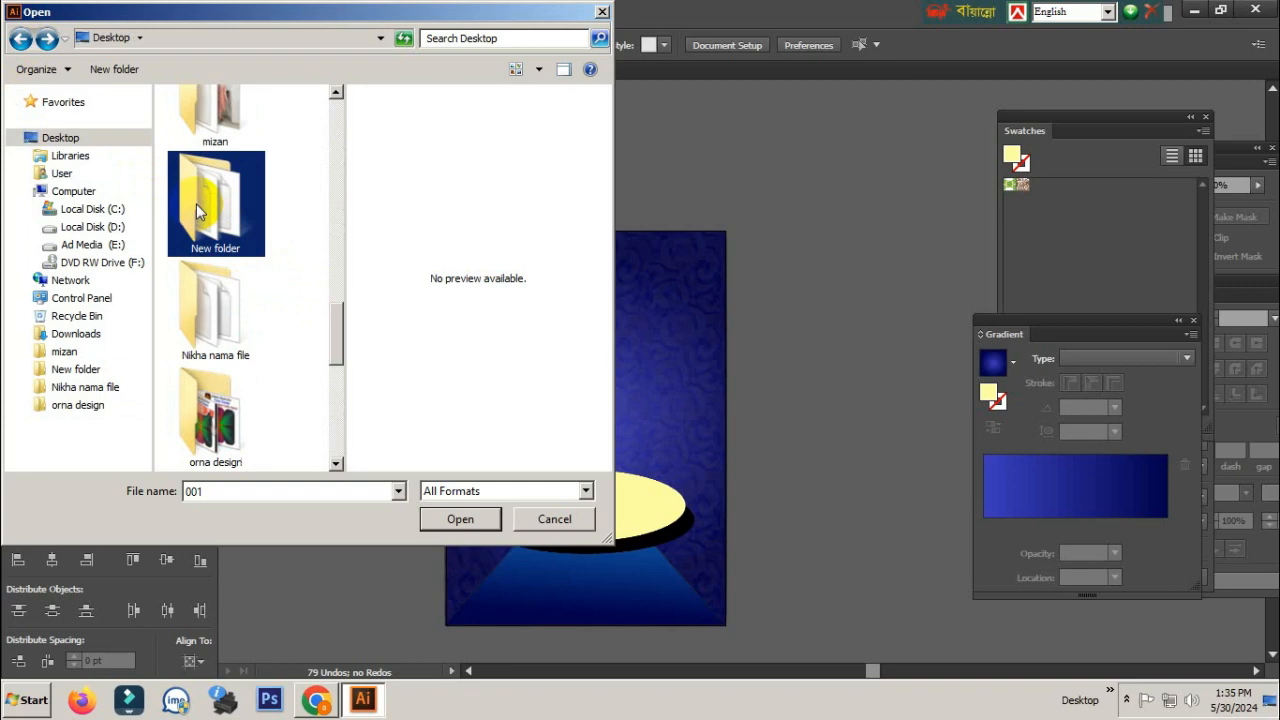
left_click(21, 40)
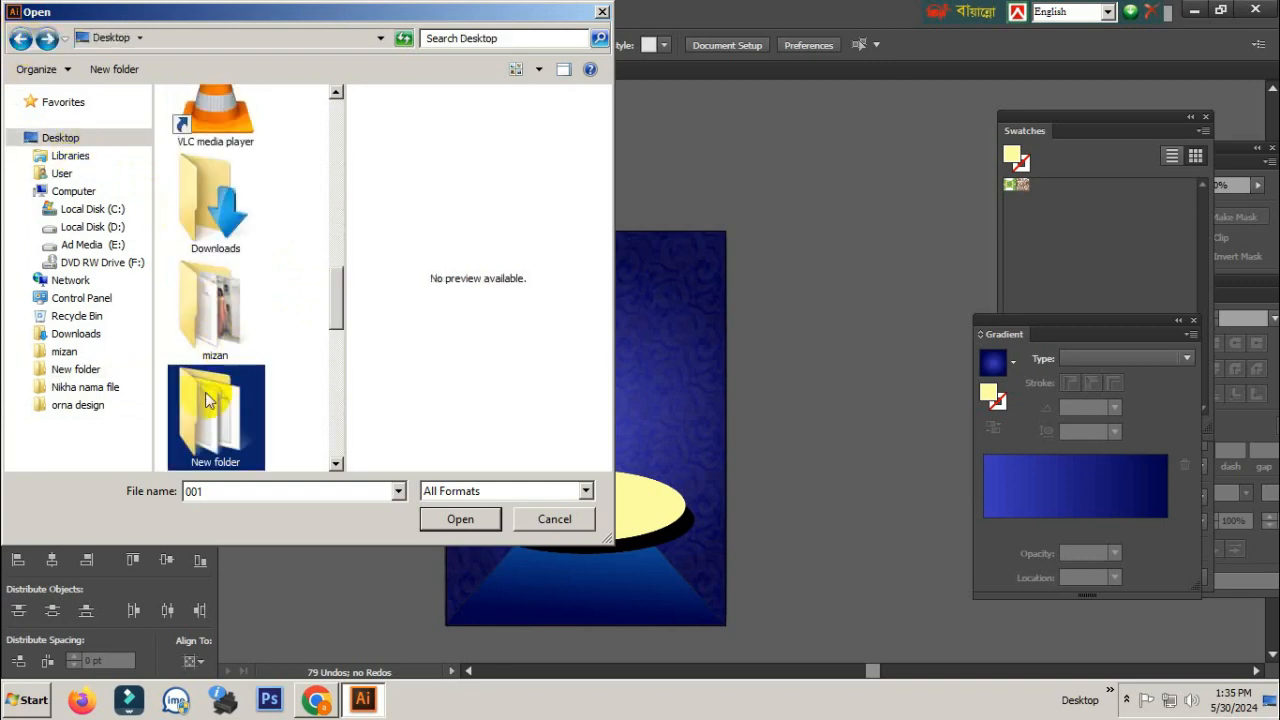
- Look inside the Nikha nama file folder, preview 3619.eps and 2.eps, and return to the Desktop
scroll(215, 300, "down", 3)
left_click(210, 312)
double_click(210, 308)
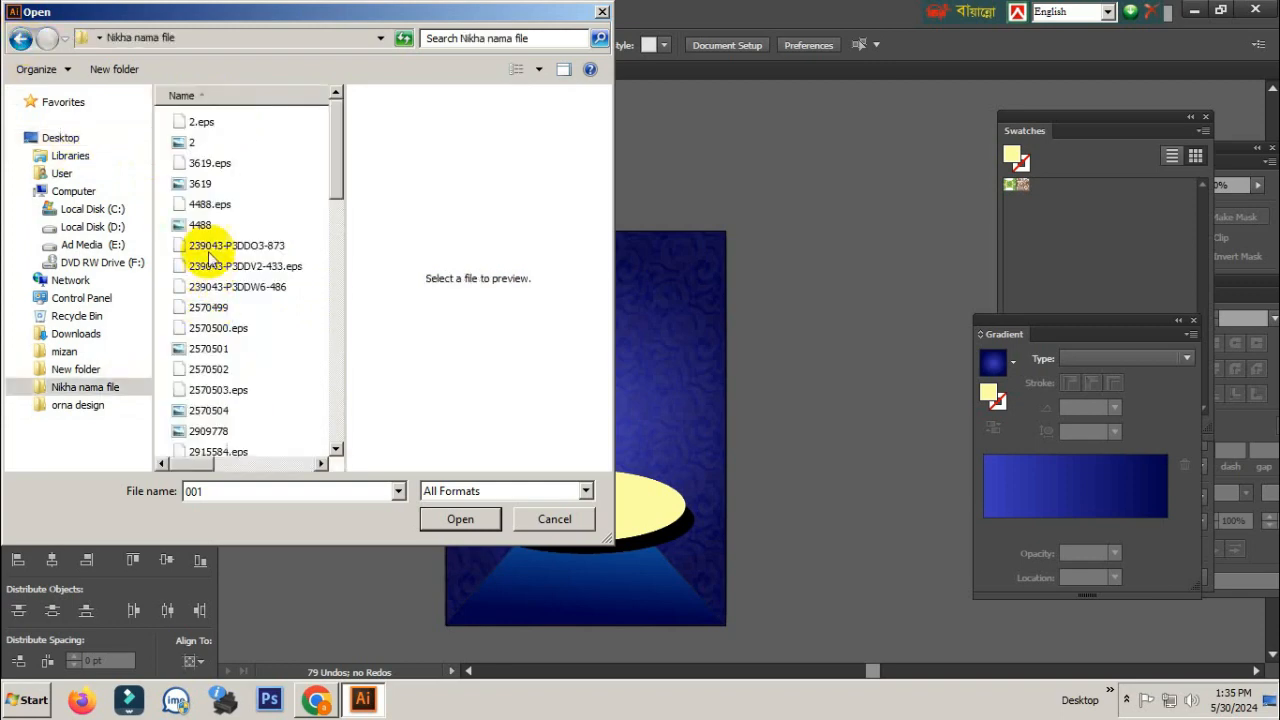
left_click(204, 163)
left_click(193, 122)
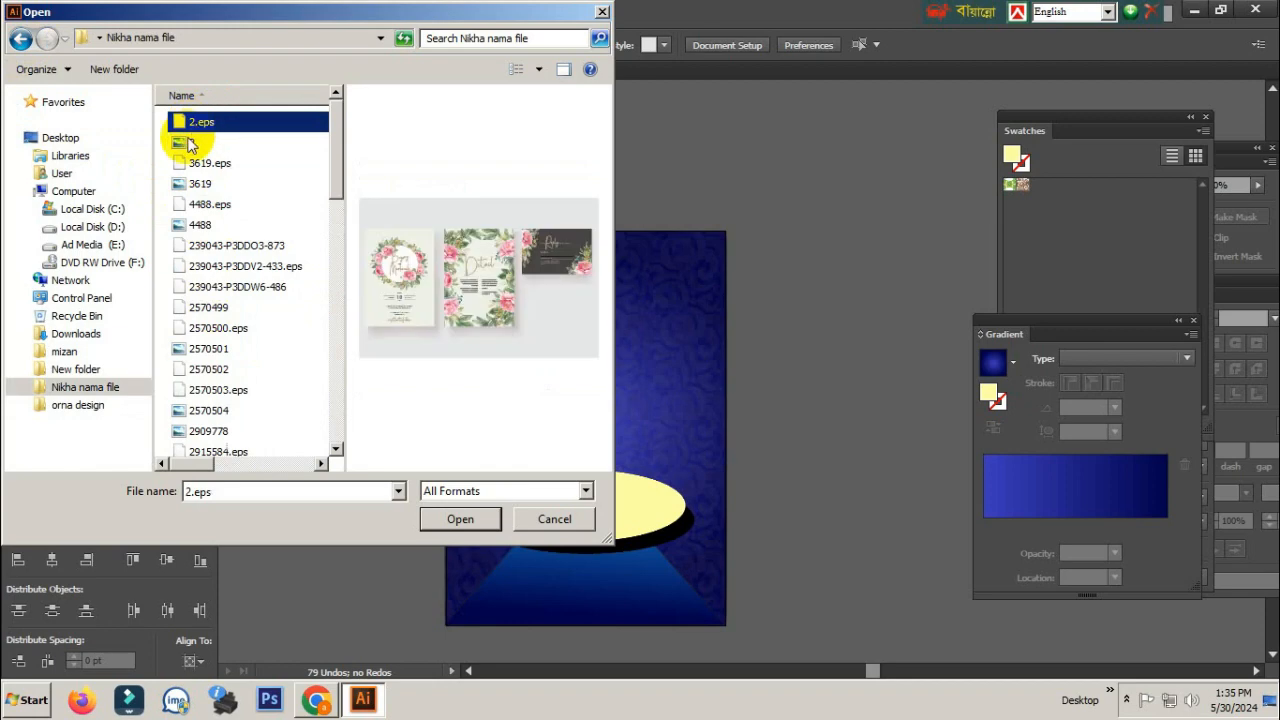
left_click(21, 40)
- Open the Photoshop file 002 from the Desktop folder listed just after Downloads, converting its layers to objects
scroll(243, 231, "up", 3)
scroll(243, 286, "down", 2)
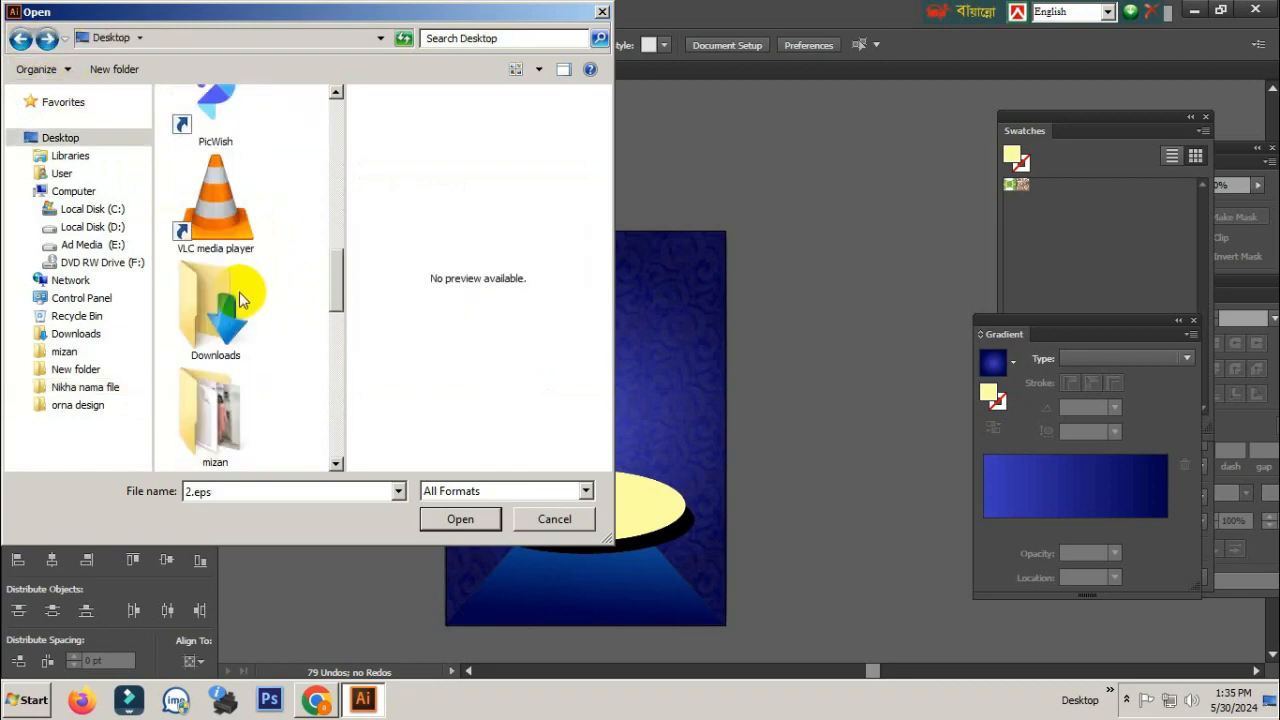
double_click(215, 400)
left_click(216, 255)
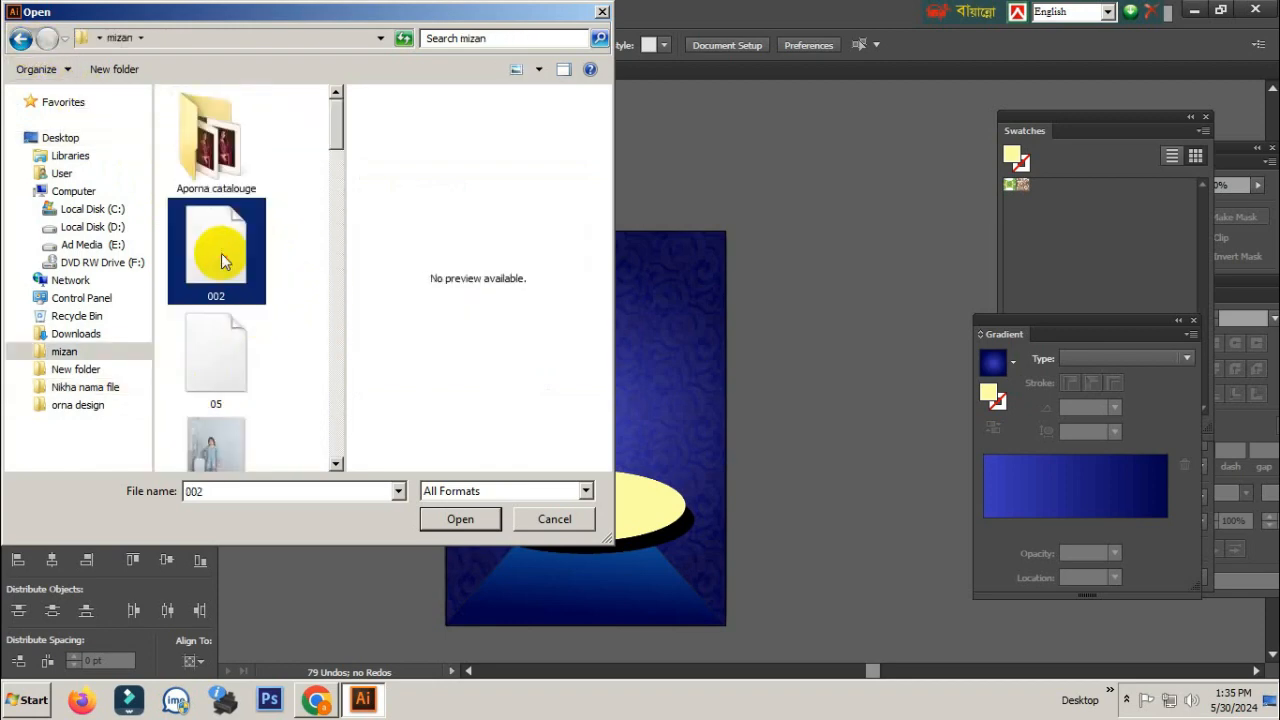
key("Return")
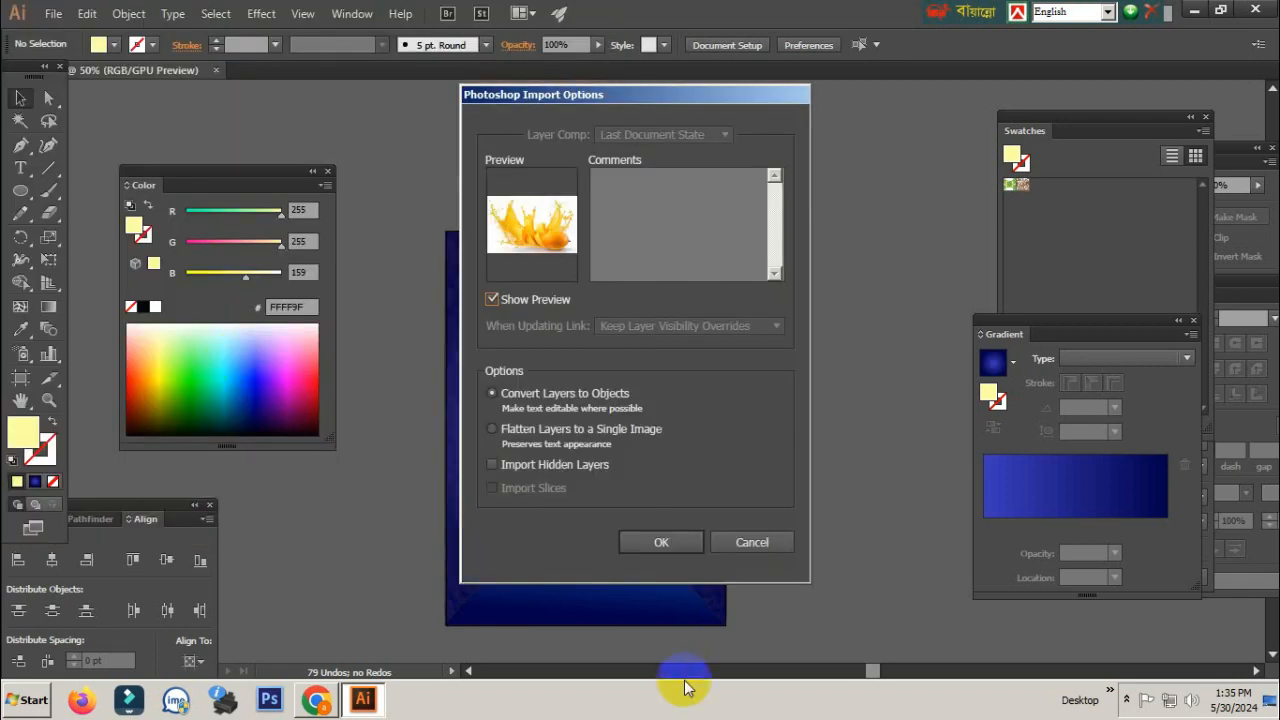
left_click(662, 544)
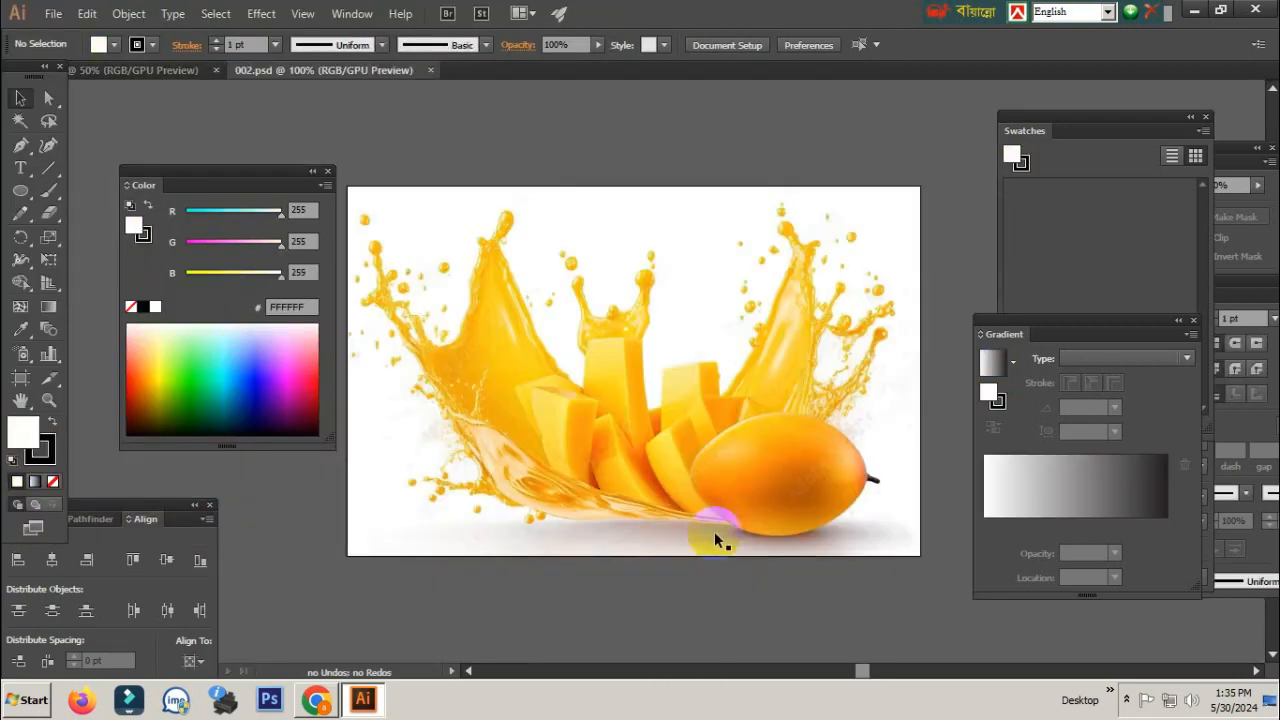
- Bring the mango splash image from 002.psd into the blue poster document and place it over the podium
left_click(652, 457)
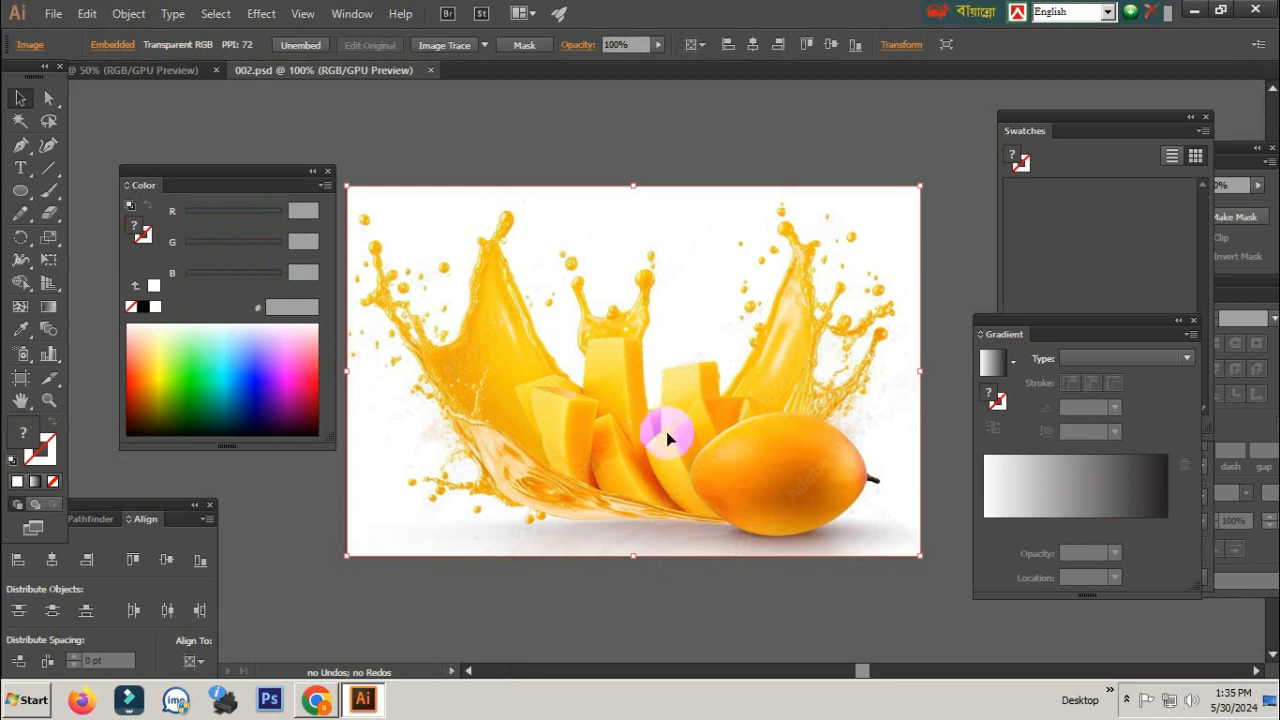
left_click_drag(699, 433, 368, 147)
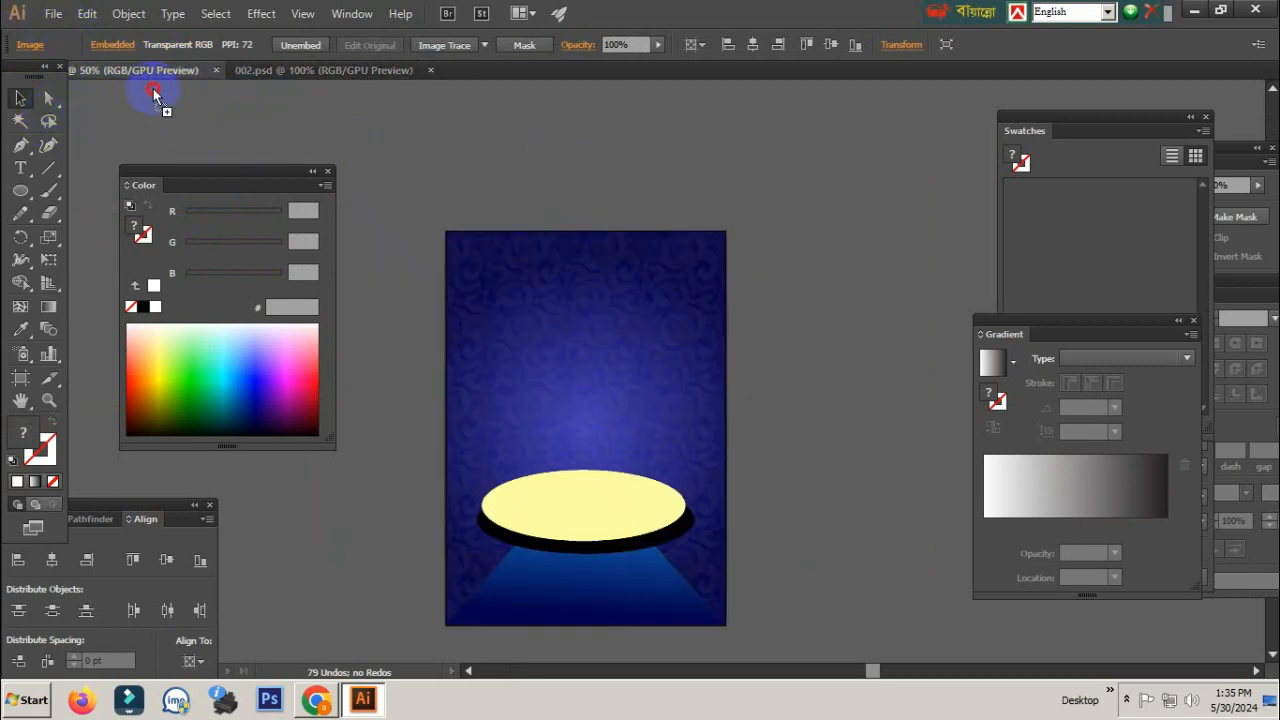
left_click_drag(724, 408, 829, 429)
left_click_drag(757, 409, 652, 468)
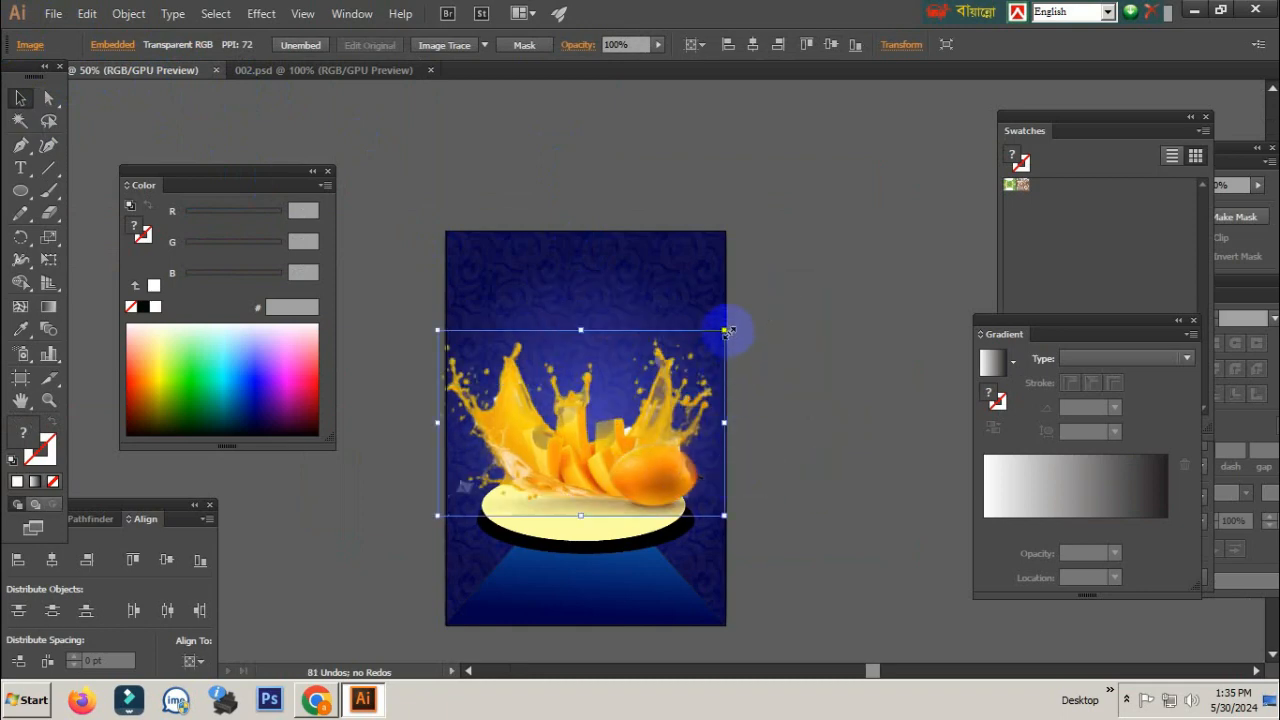
- Seat the mango splash image on the pale yellow ellipse and scale it proportionally to about the podium's width
left_click_drag(711, 337, 702, 374)
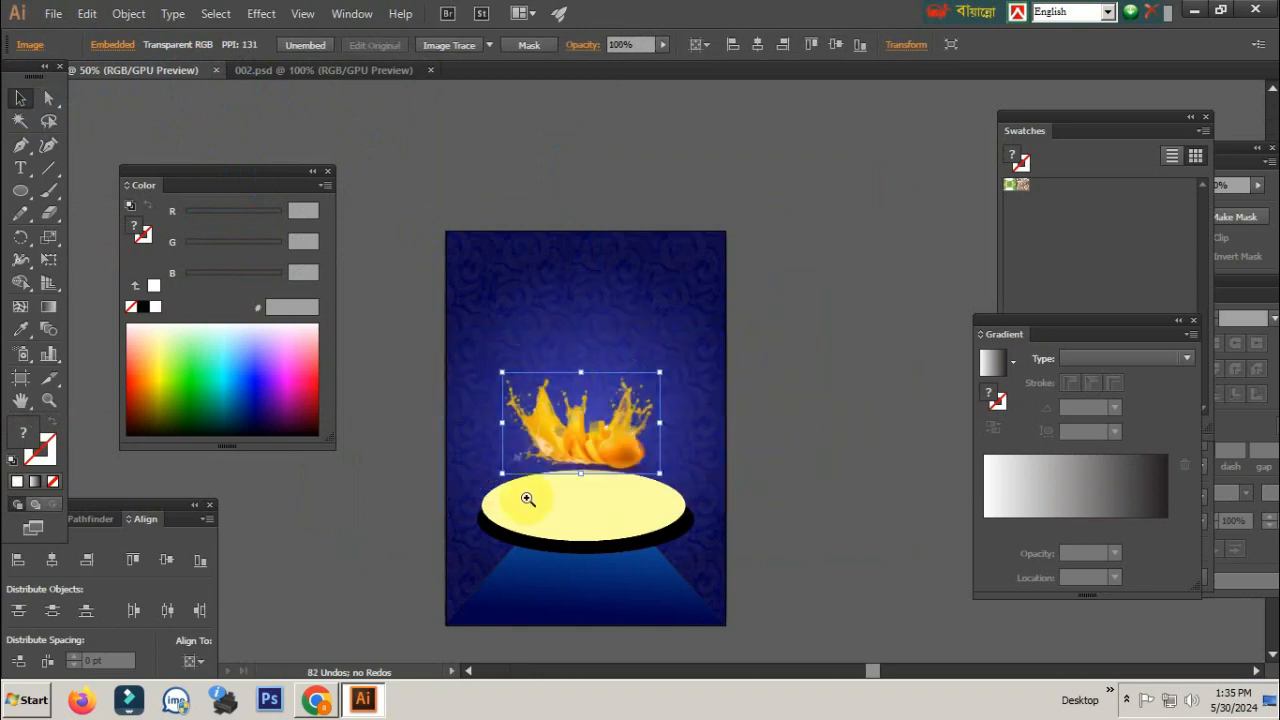
left_click_drag(548, 498, 636, 462)
left_click_drag(688, 404, 700, 460)
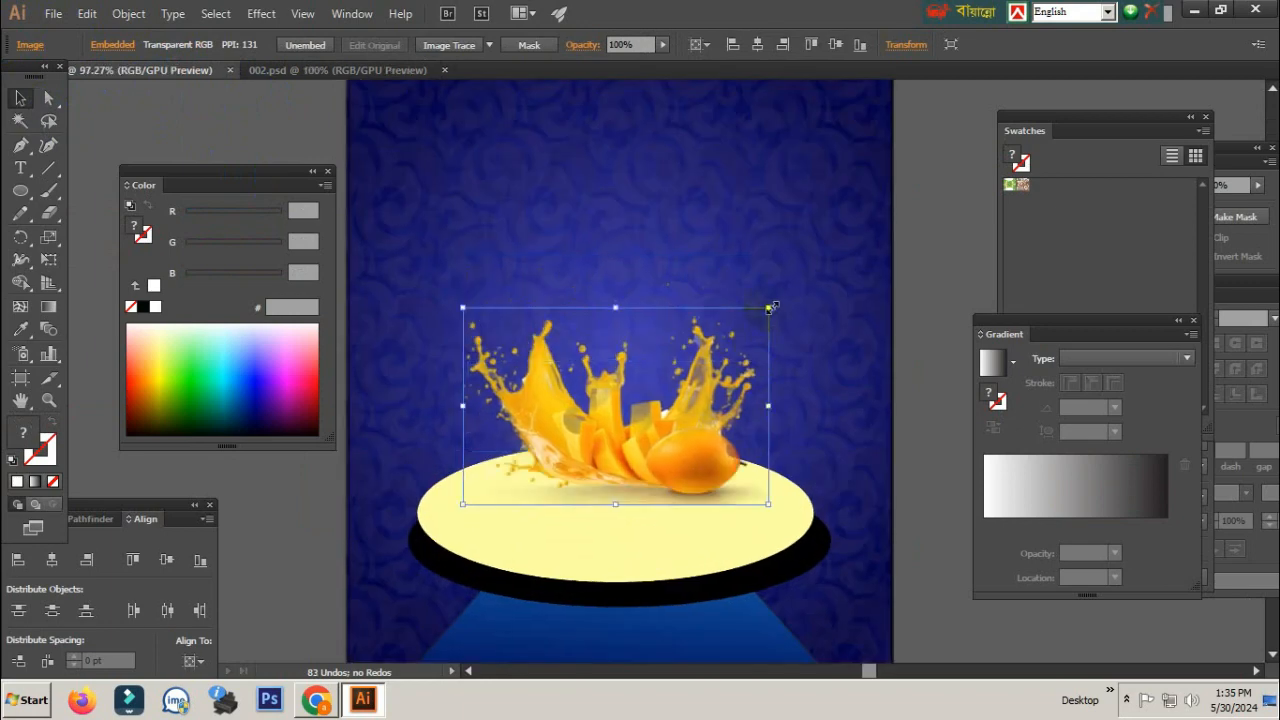
left_click_drag(768, 308, 835, 290)
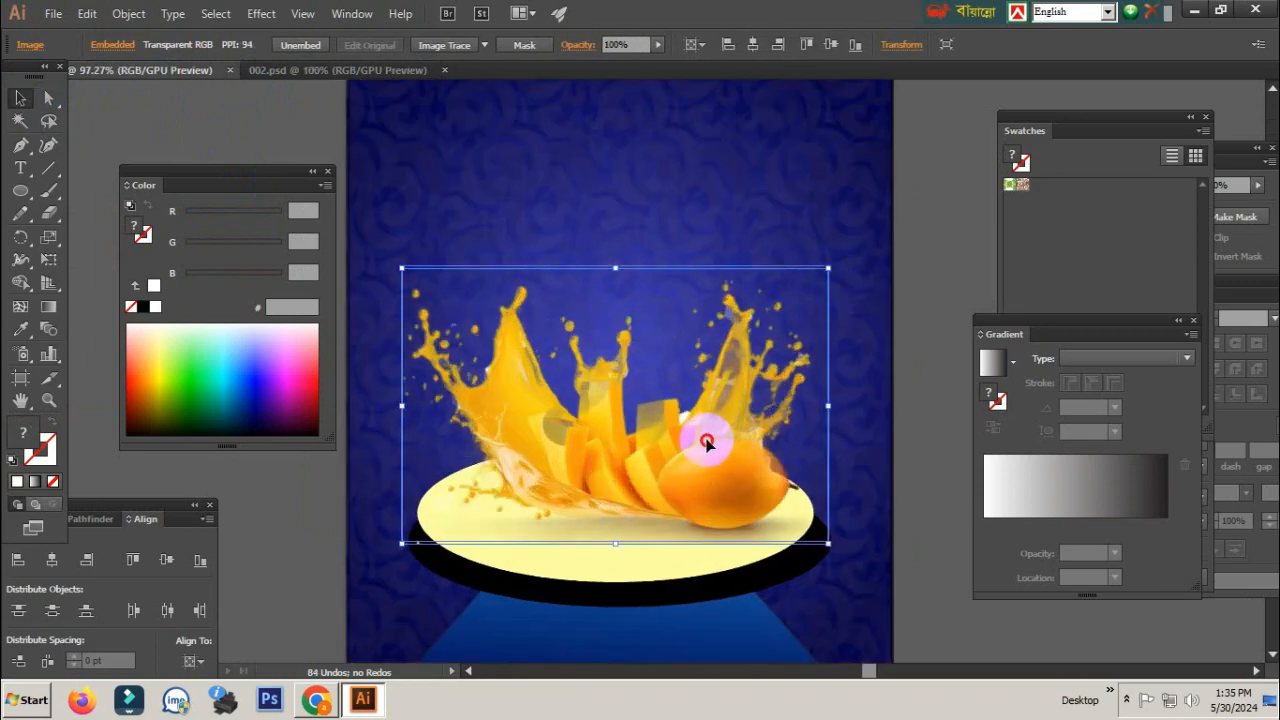
- Reposition the mango splash image on the pale yellow ellipse and enlarge it slightly
mouse_move(706, 440)
left_mouse_down()
mouse_move(695, 460)
mouse_move(708, 442)
left_mouse_up()
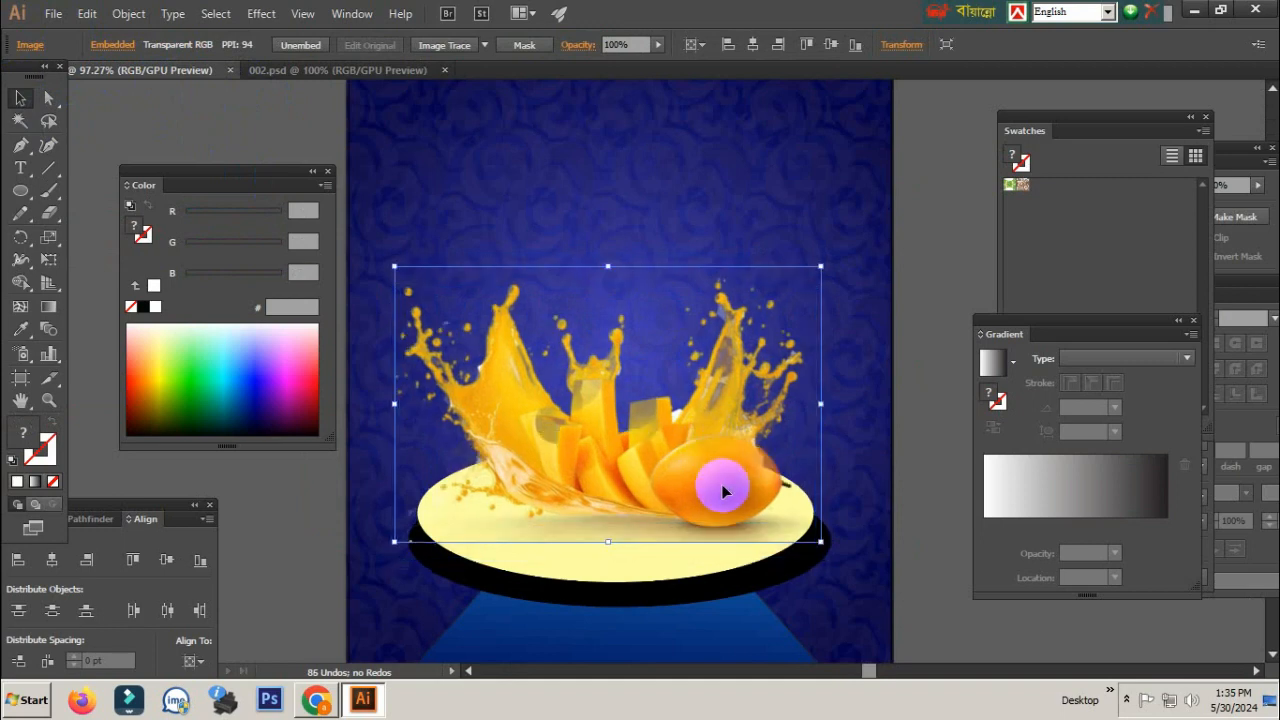
left_click_drag(725, 491, 729, 484)
left_click_drag(825, 261, 837, 252)
left_click(912, 296)
key("ctrl+minus")
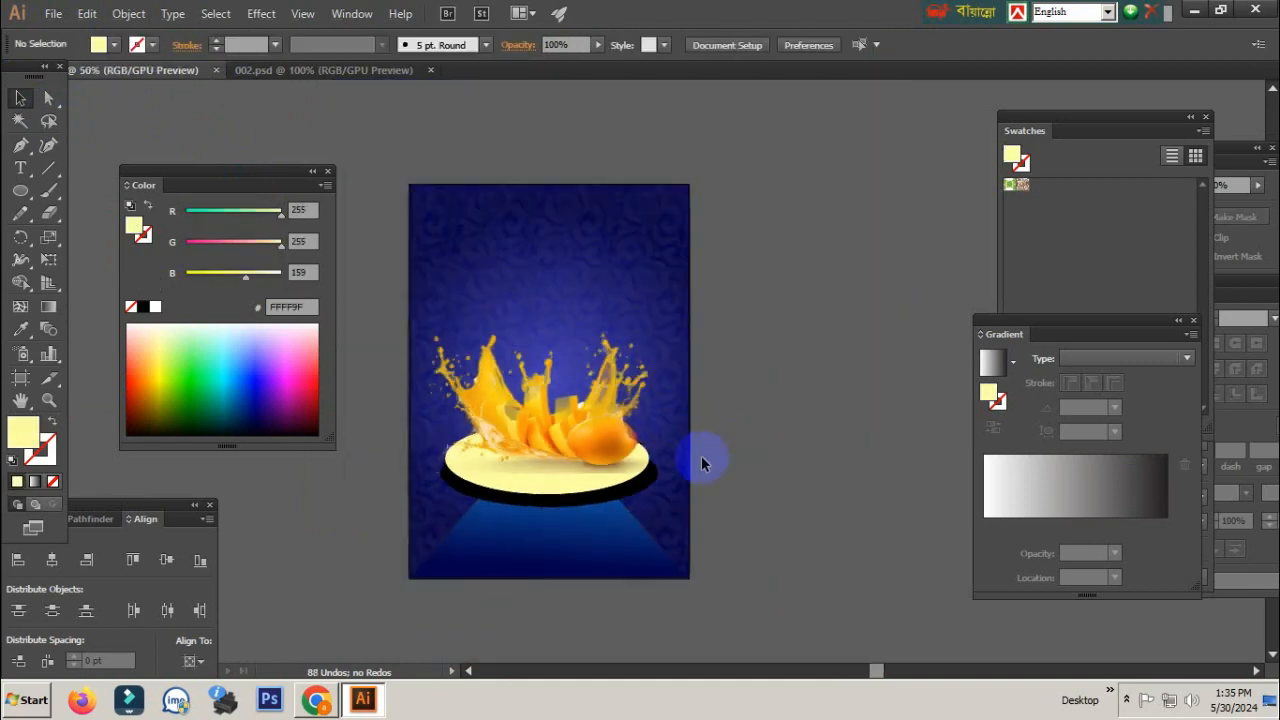
left_click(604, 436, "ctrl")
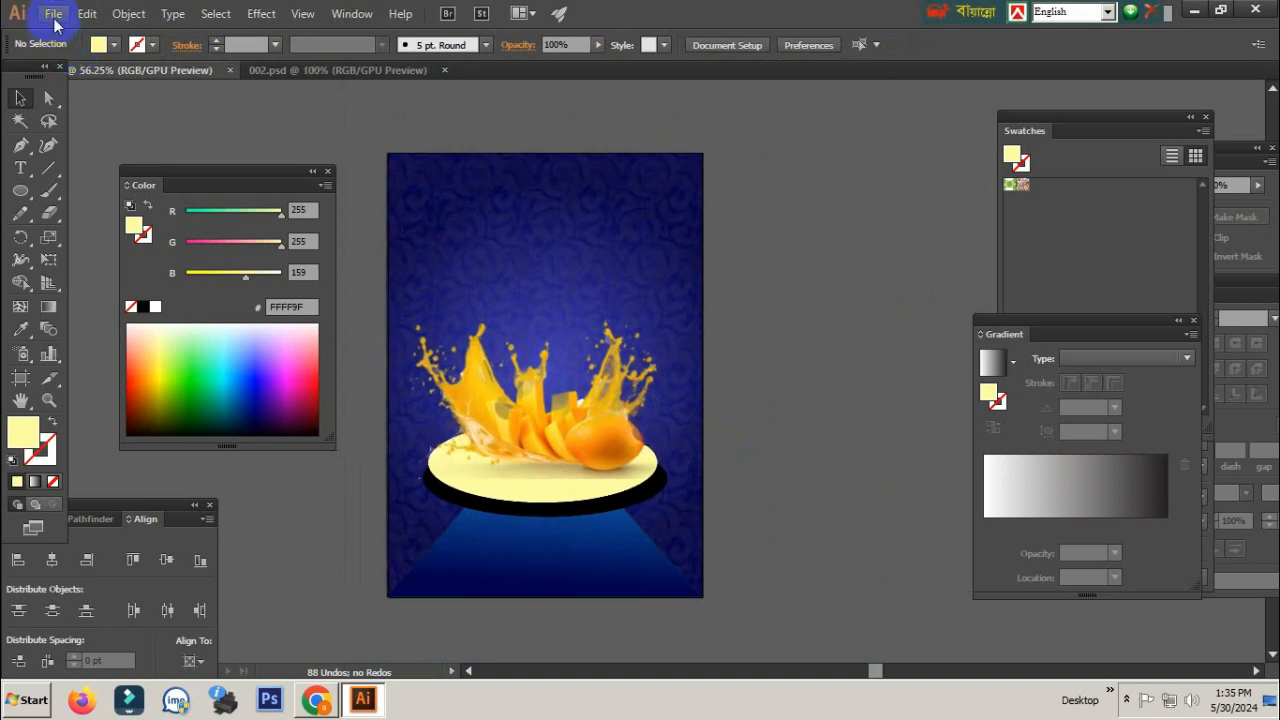
- Open the Photoshop file 05 from the same Desktop folder as 002, converting its layers to objects
left_click(53, 14)
left_click(74, 64)
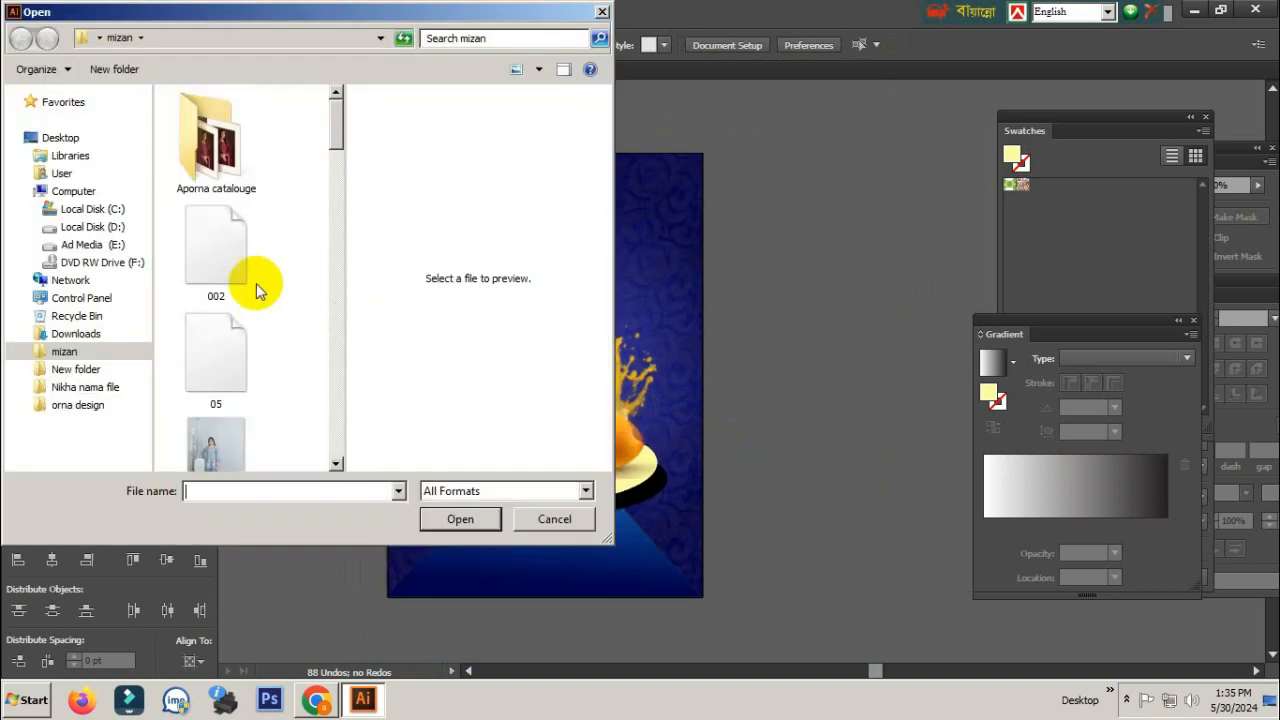
left_click(252, 285)
left_click(212, 364)
double_click(212, 364)
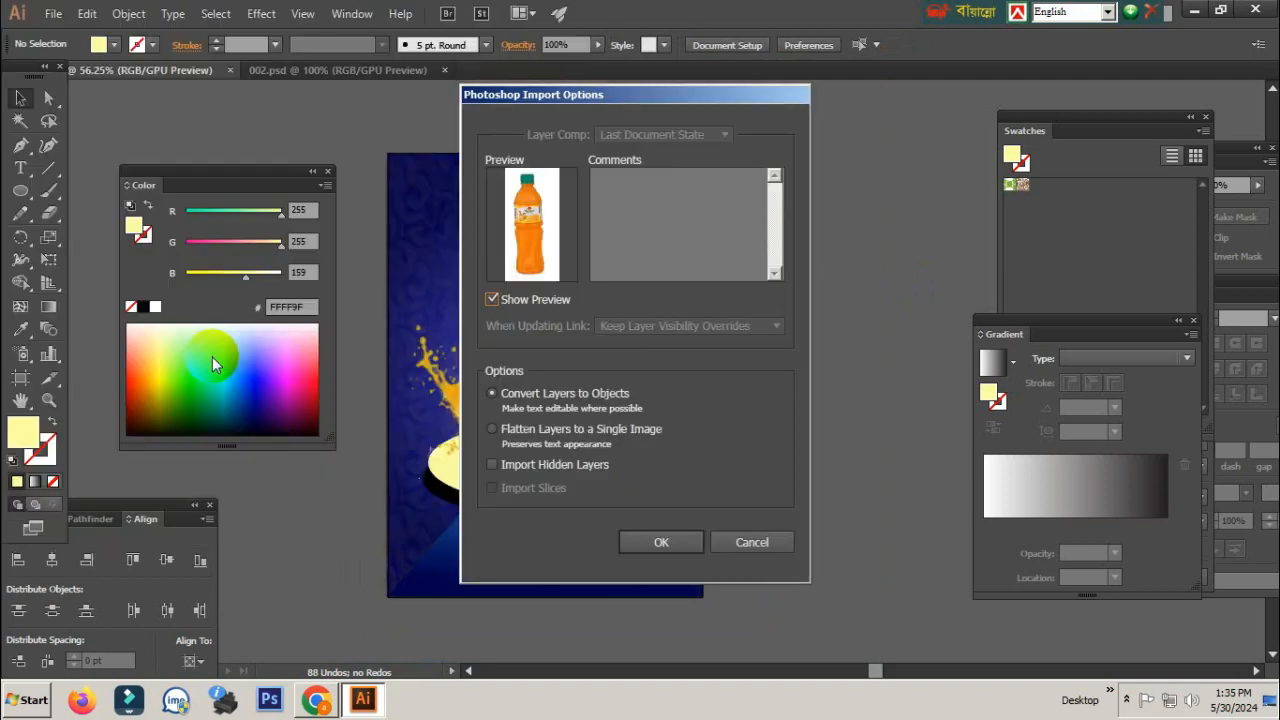
left_click(637, 542)
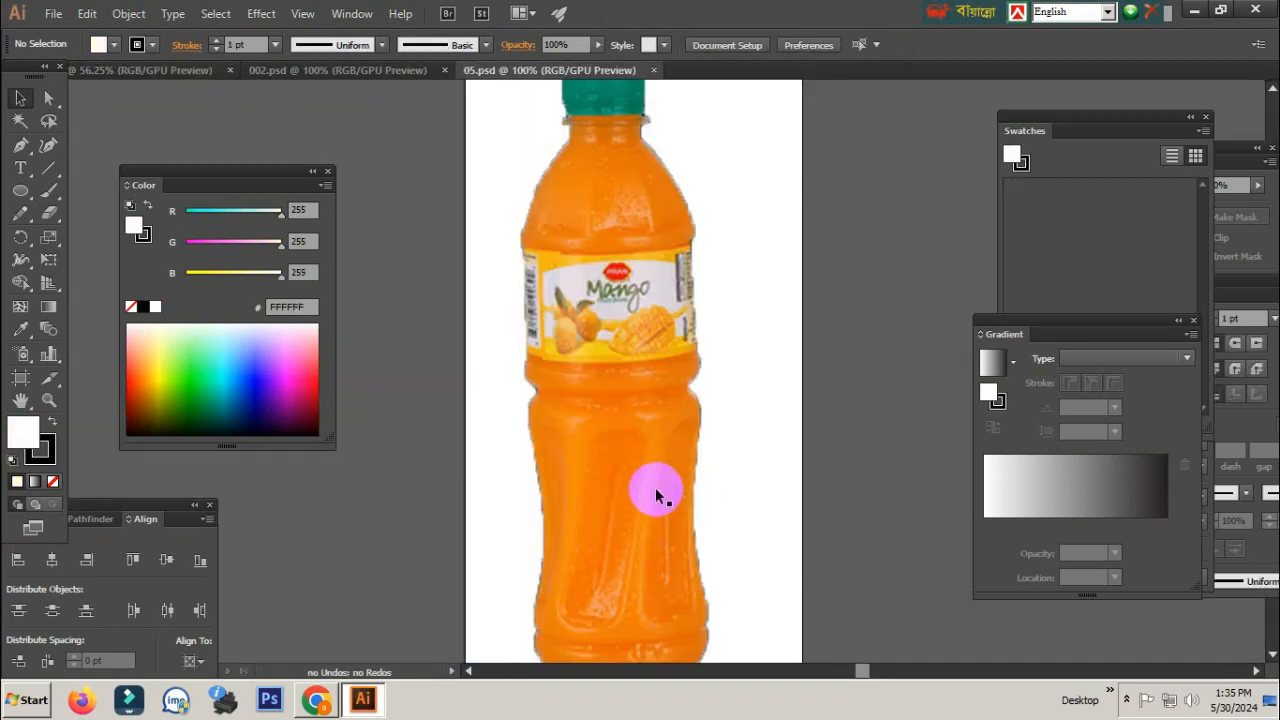
- Bring the mango juice bottle from 05.psd into the blue poster document, placing it over the podium and rotating it slightly clockwise
left_click(655, 495)
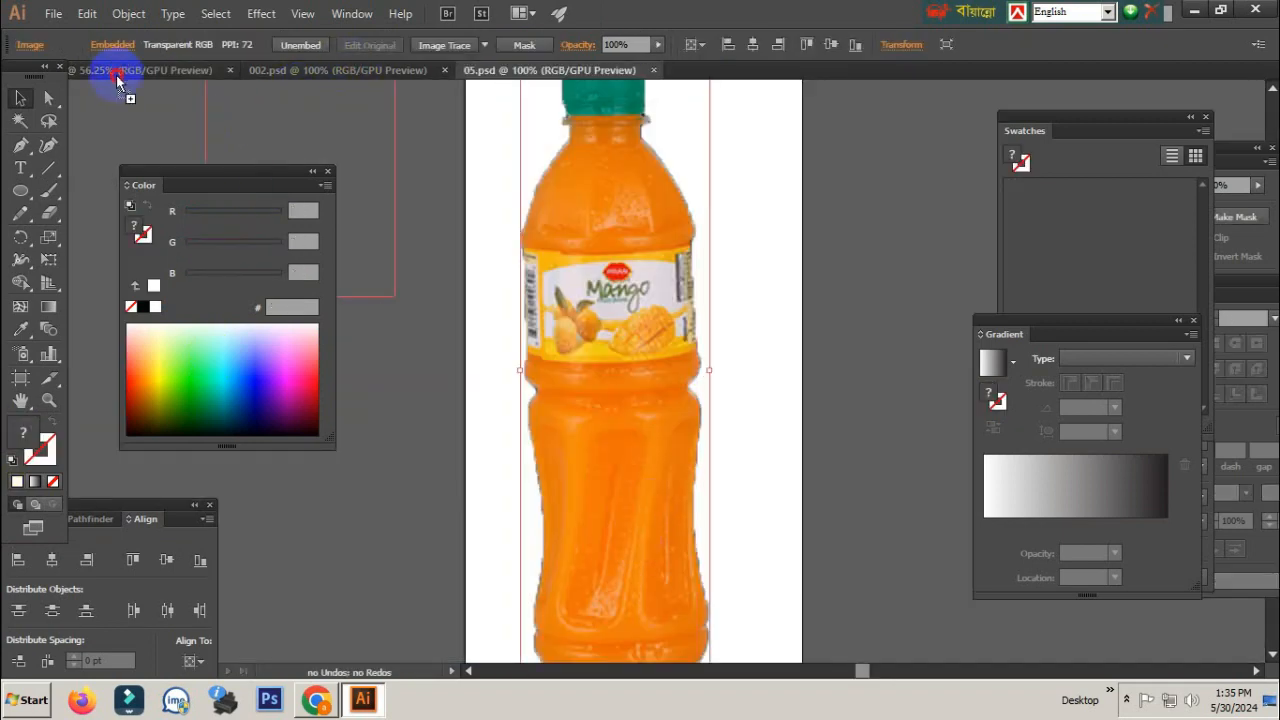
left_click(117, 80)
key("ctrl+v")
left_click_drag(571, 343, 566, 407)
left_click_drag(606, 149, 623, 156)
left_click(798, 304)
left_click(508, 325)
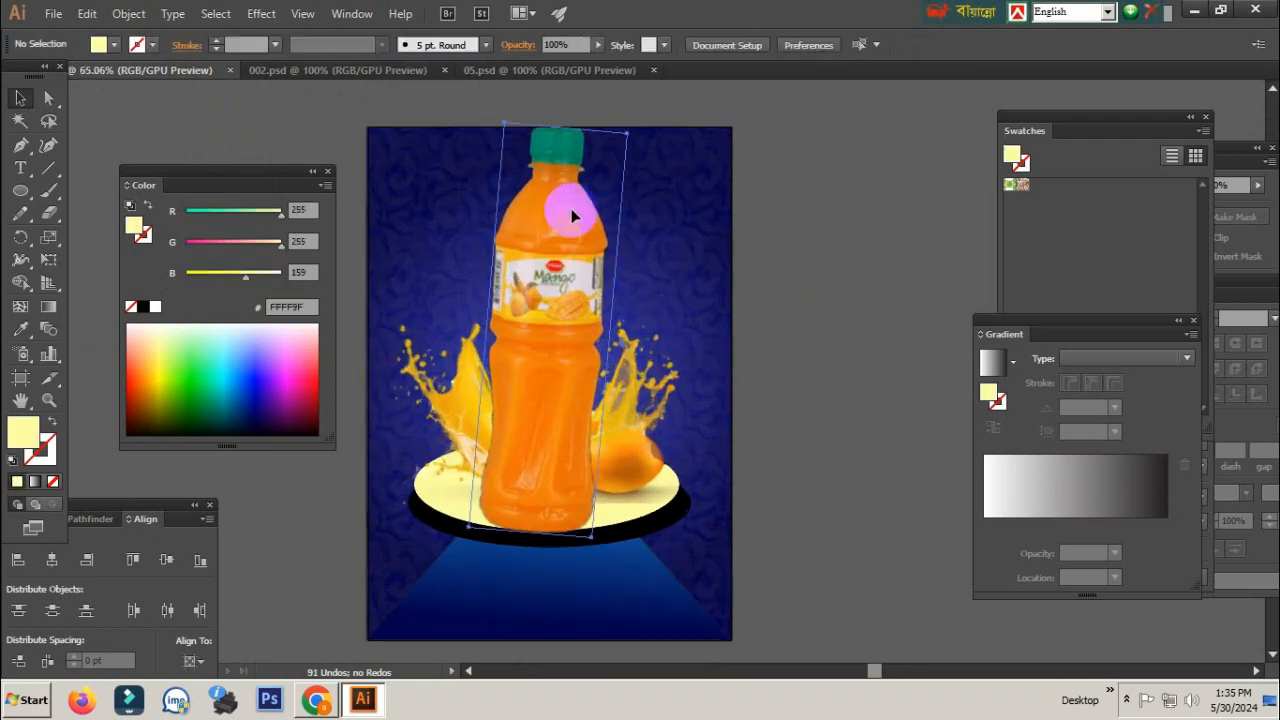
- Scale the bottle down proportionally and seat its base near the front of the pale yellow ellipse
left_click(624, 128)
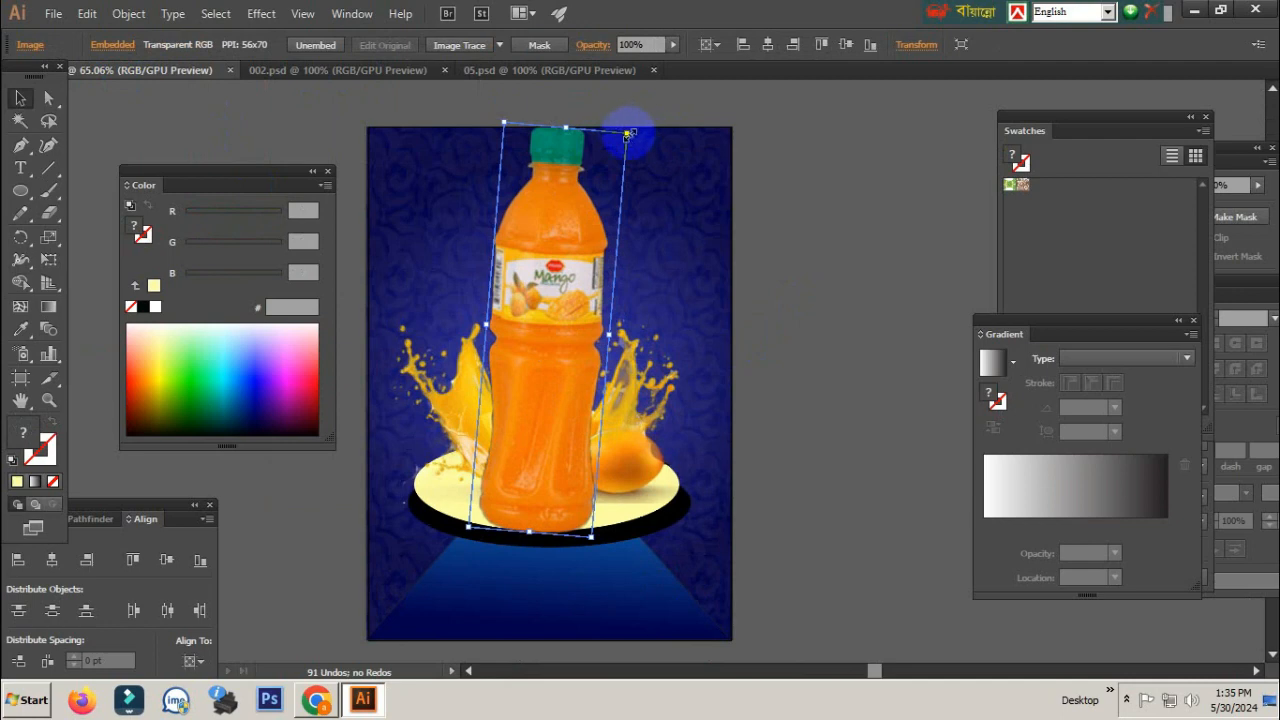
left_click_drag(628, 133, 610, 177)
left_click(518, 441)
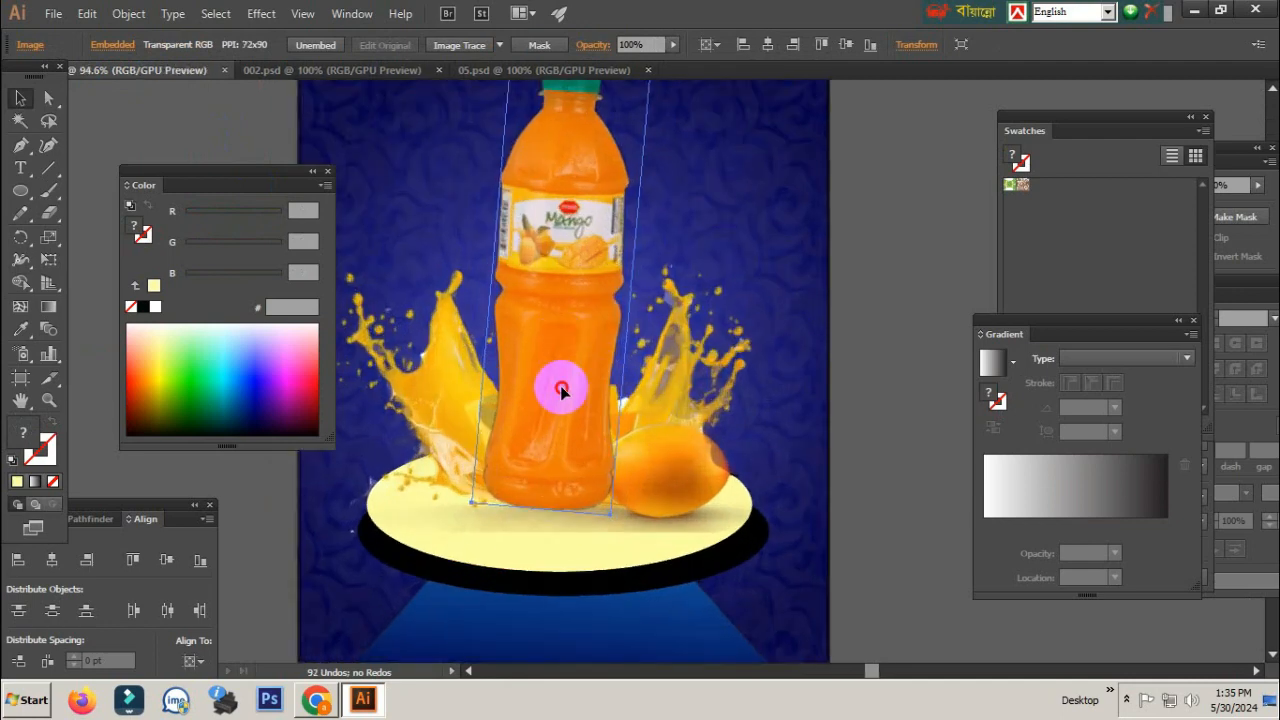
left_click_drag(561, 391, 566, 408)
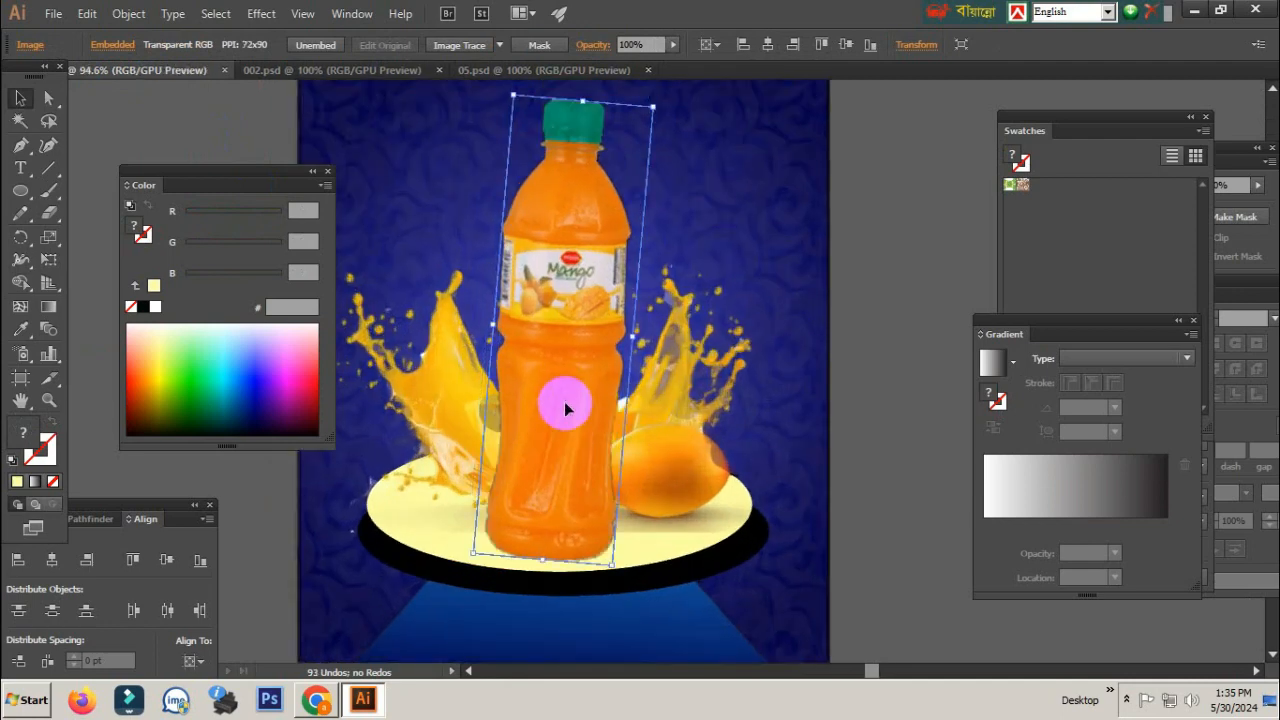
left_click(857, 425)
mouse_move(570, 445)
left_mouse_down()
mouse_move(586, 387)
mouse_move(584, 442)
left_mouse_up()
left_click(849, 424)
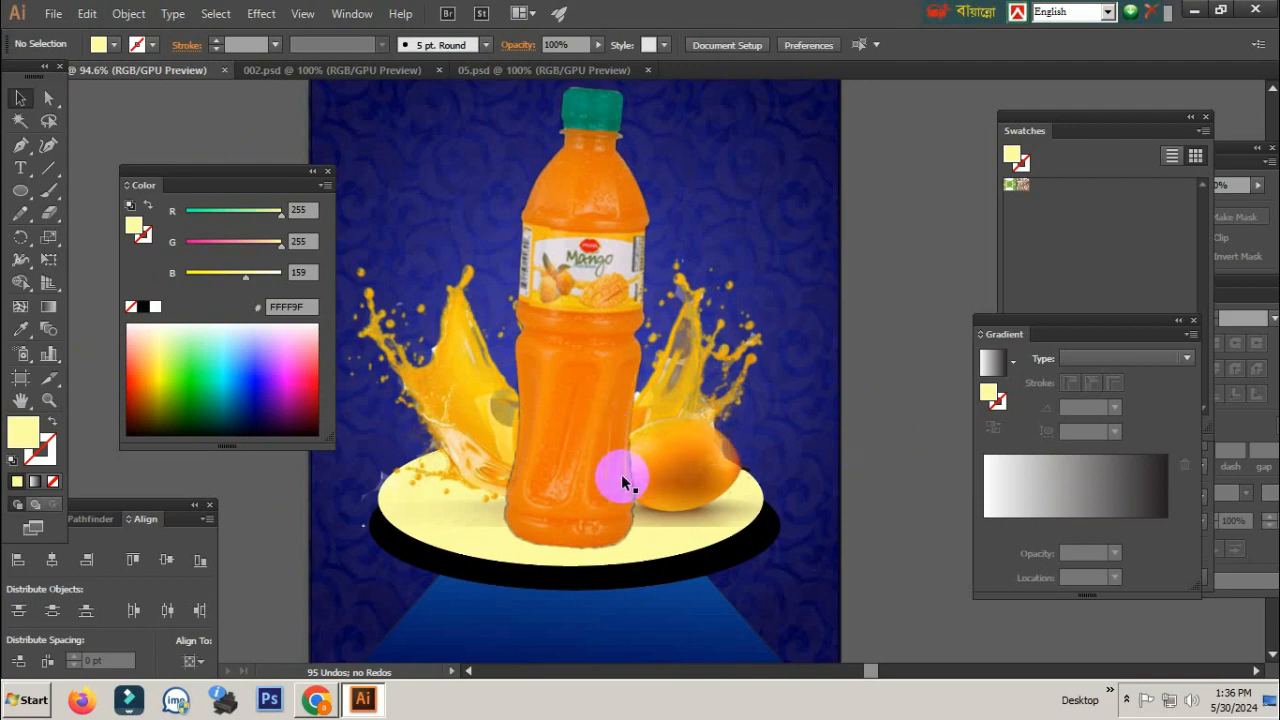
- Examine the bottle's base where it meets the podium up close, and check the composition on the whole poster
left_click_drag(567, 566, 680, 514)
left_click(673, 418, "ctrl+alt")
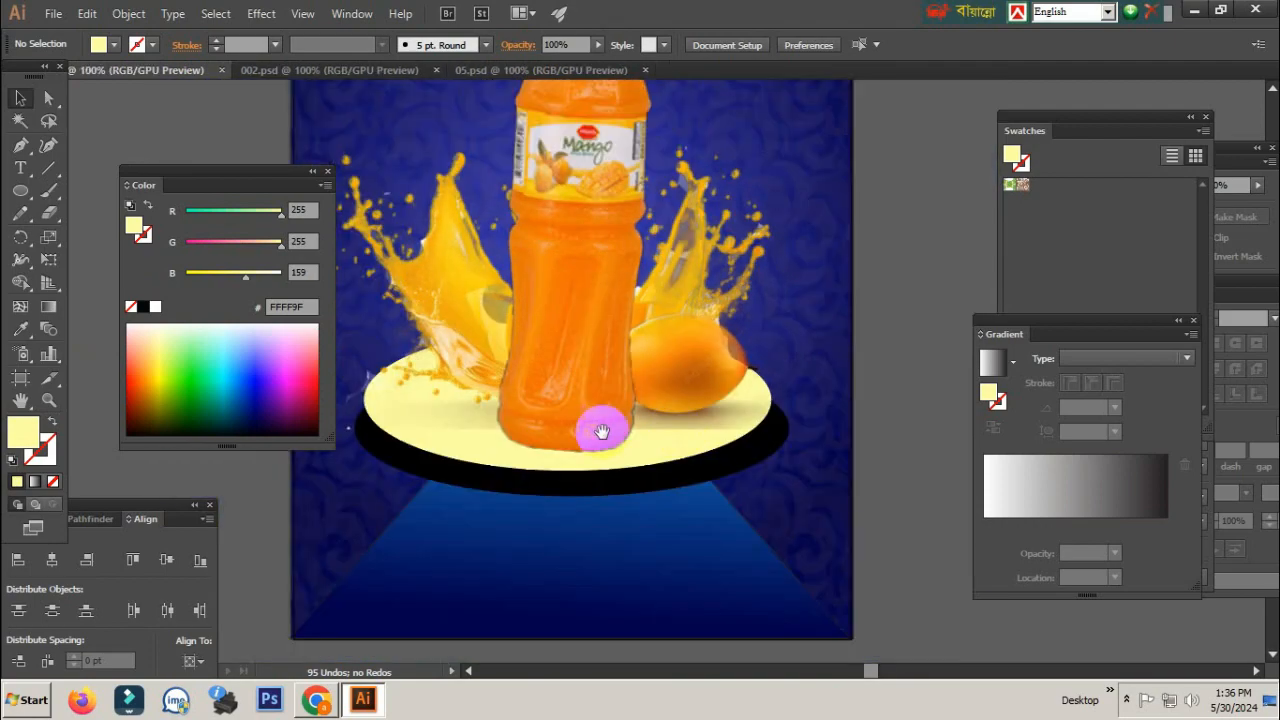
left_click_drag(602, 432, 552, 555)
left_click_drag(554, 550, 731, 511)
left_click_drag(649, 557, 664, 465)
left_click(664, 485, "ctrl+alt")
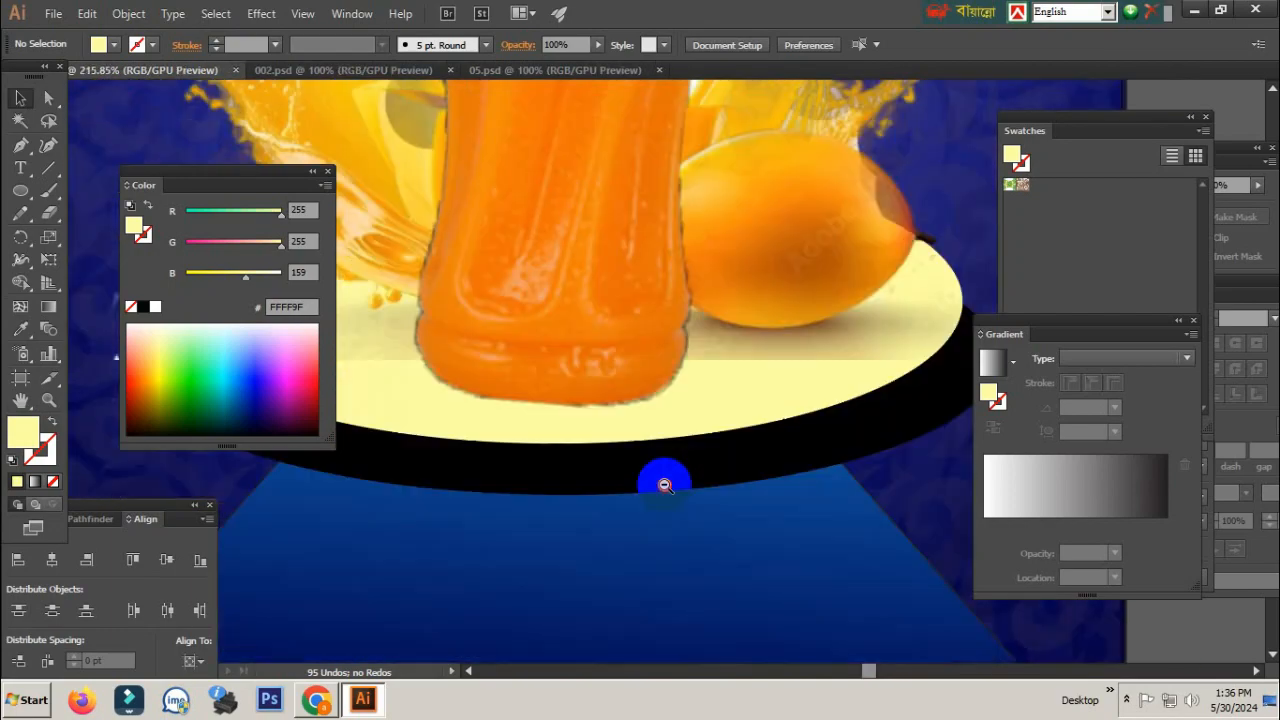
left_click(664, 485, "ctrl+alt")
left_click(664, 485, "ctrl+alt")
left_click_drag(655, 290, 623, 556)
left_click_drag(536, 368, 628, 408)
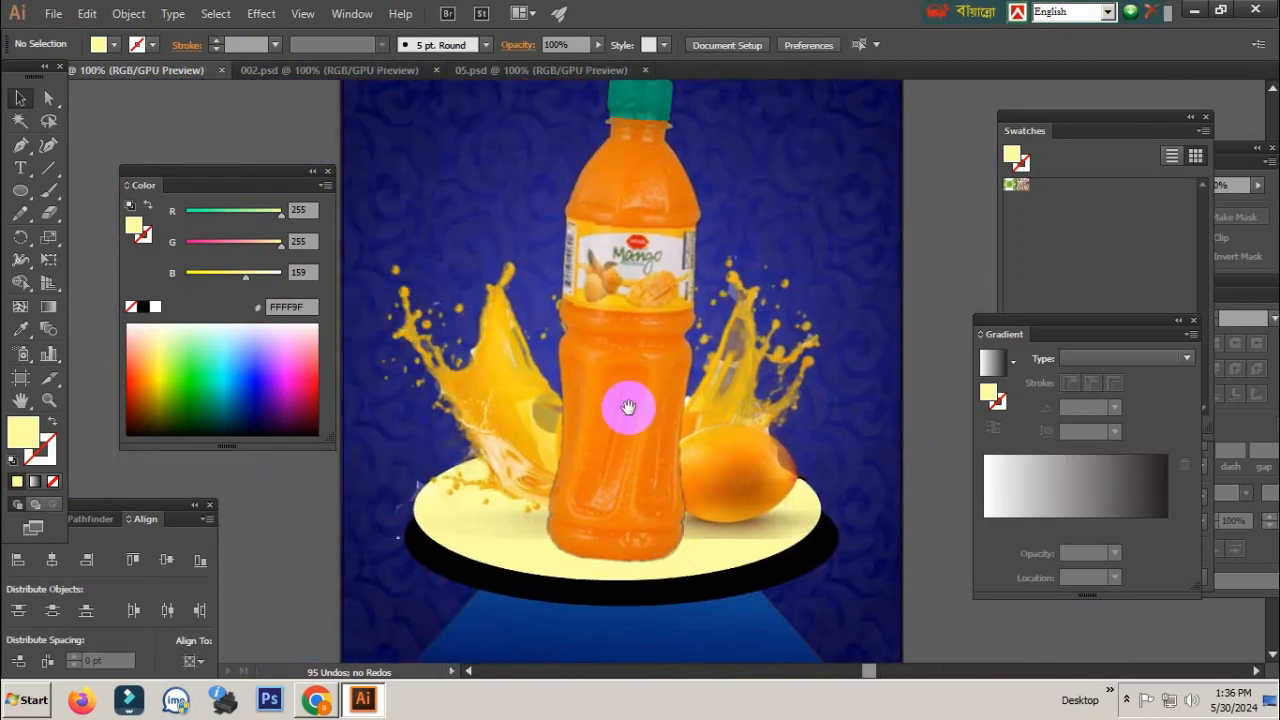
left_click(629, 408, "ctrl+alt")
left_click_drag(672, 347, 623, 399)
- Scale the bottle down slightly more and move it down to the front of the pale yellow ellipse
left_click(594, 388)
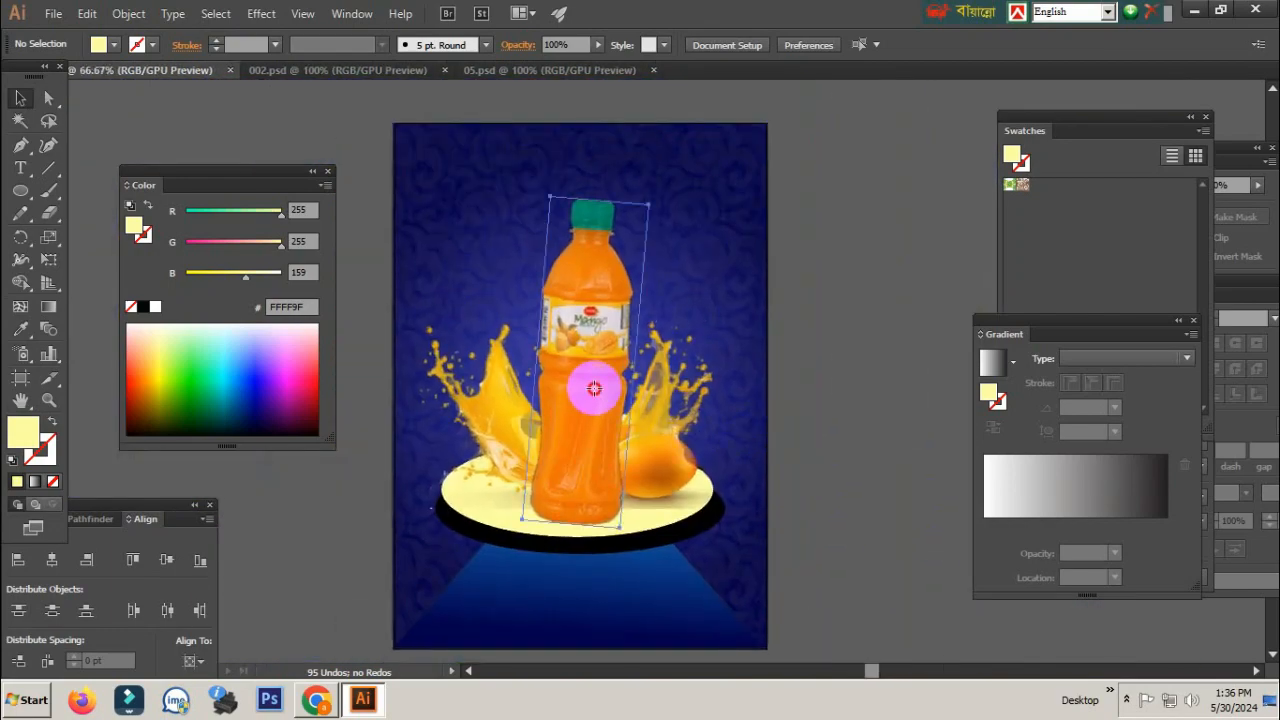
left_click_drag(648, 205, 642, 218)
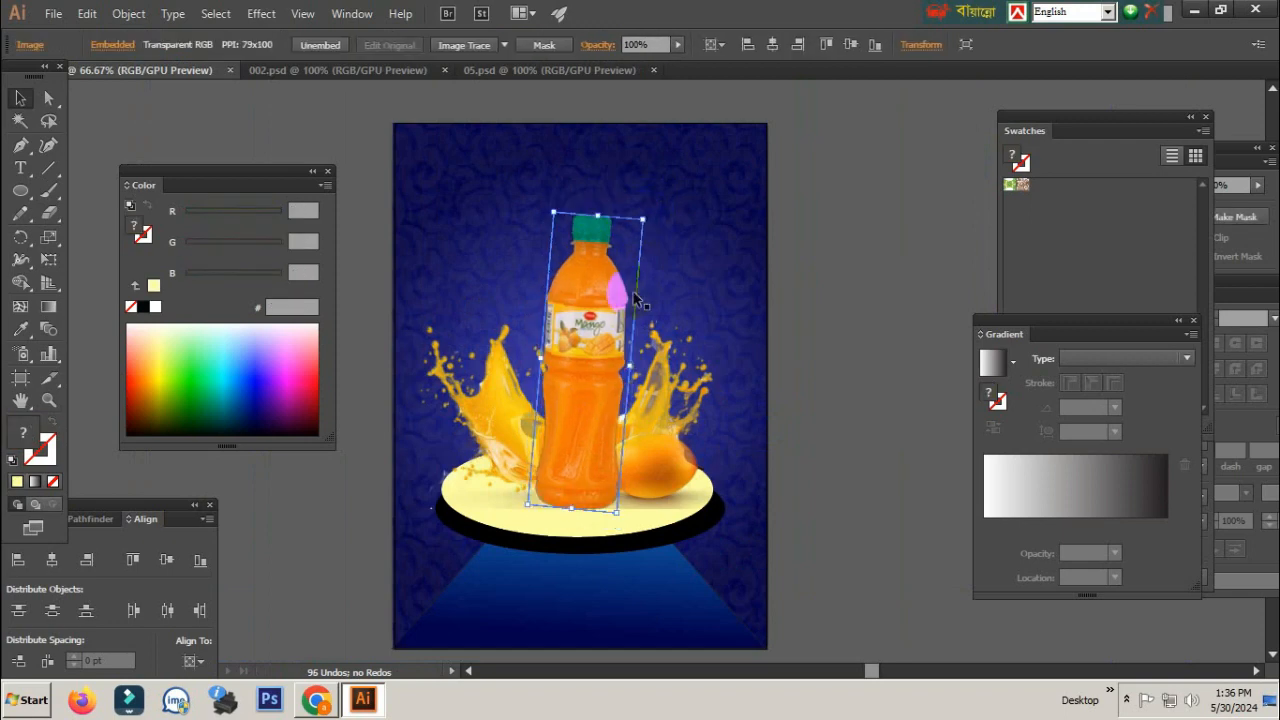
left_click_drag(595, 308, 594, 340)
left_click(848, 441)
- Rotate the bottle slightly counterclockwise so that it stands more upright on the podium
scroll(536, 432, "up", 3)
left_click(614, 442)
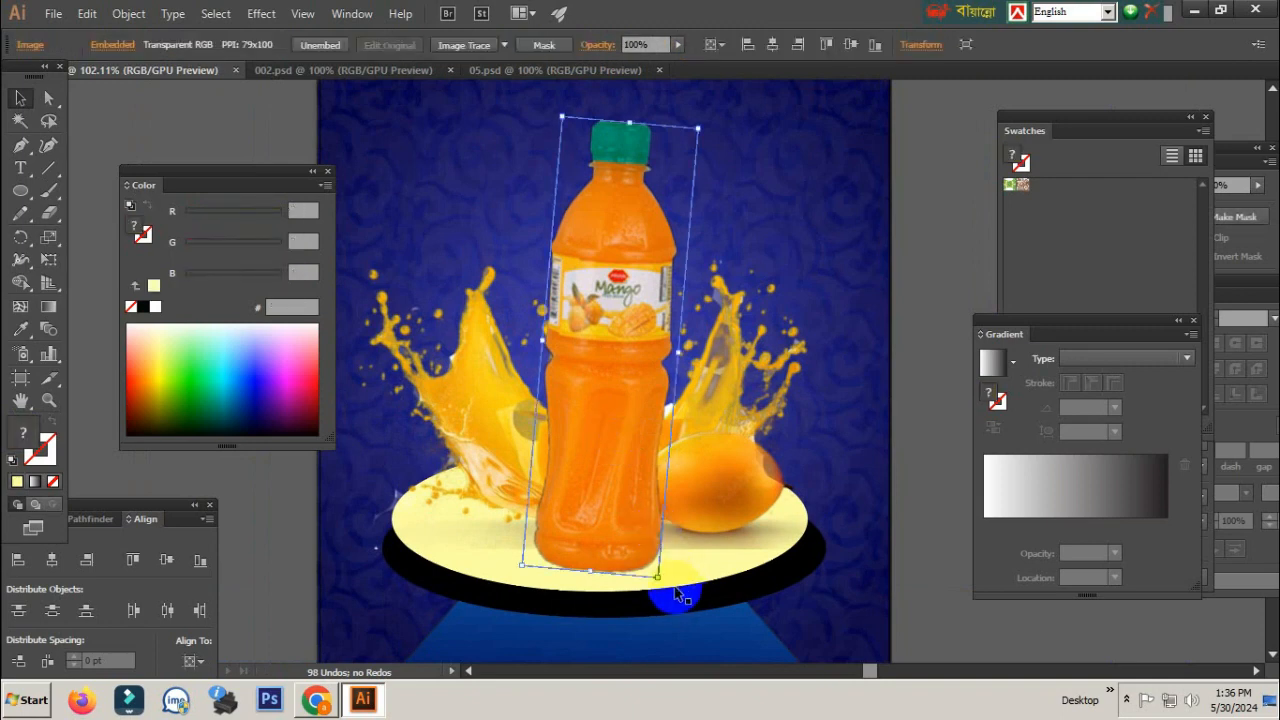
left_click_drag(665, 583, 674, 591)
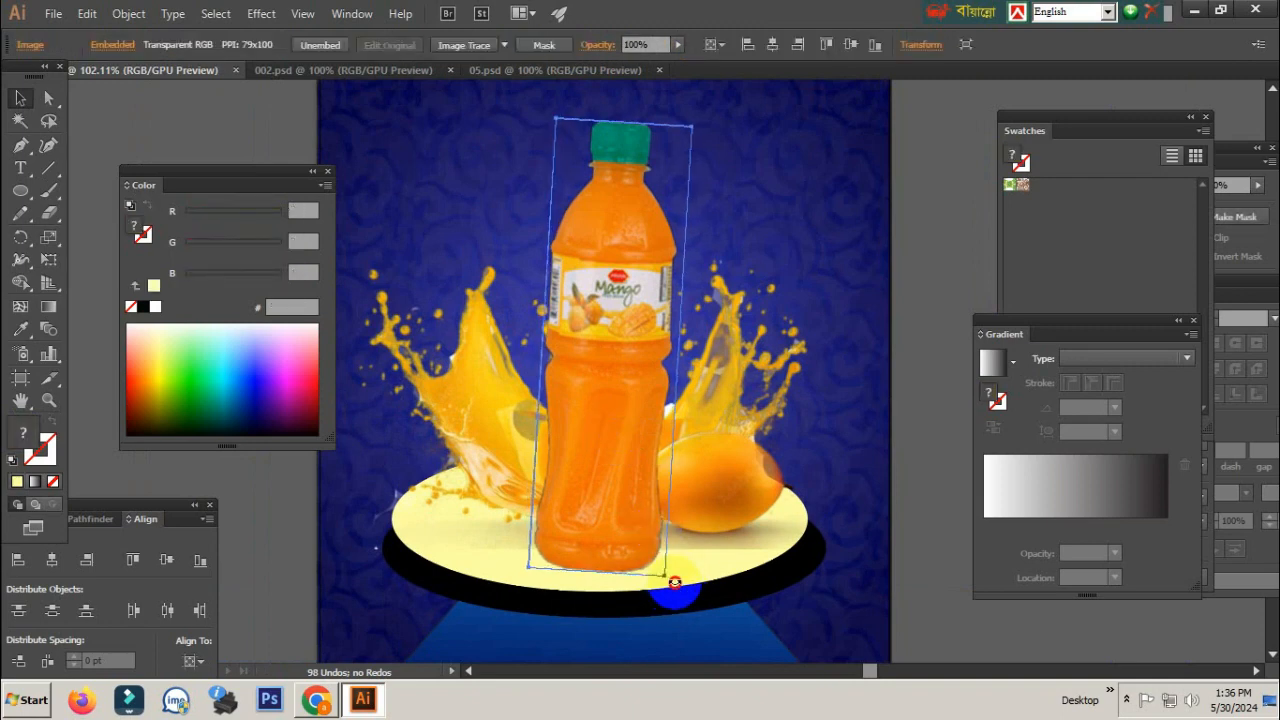
left_click(924, 463)
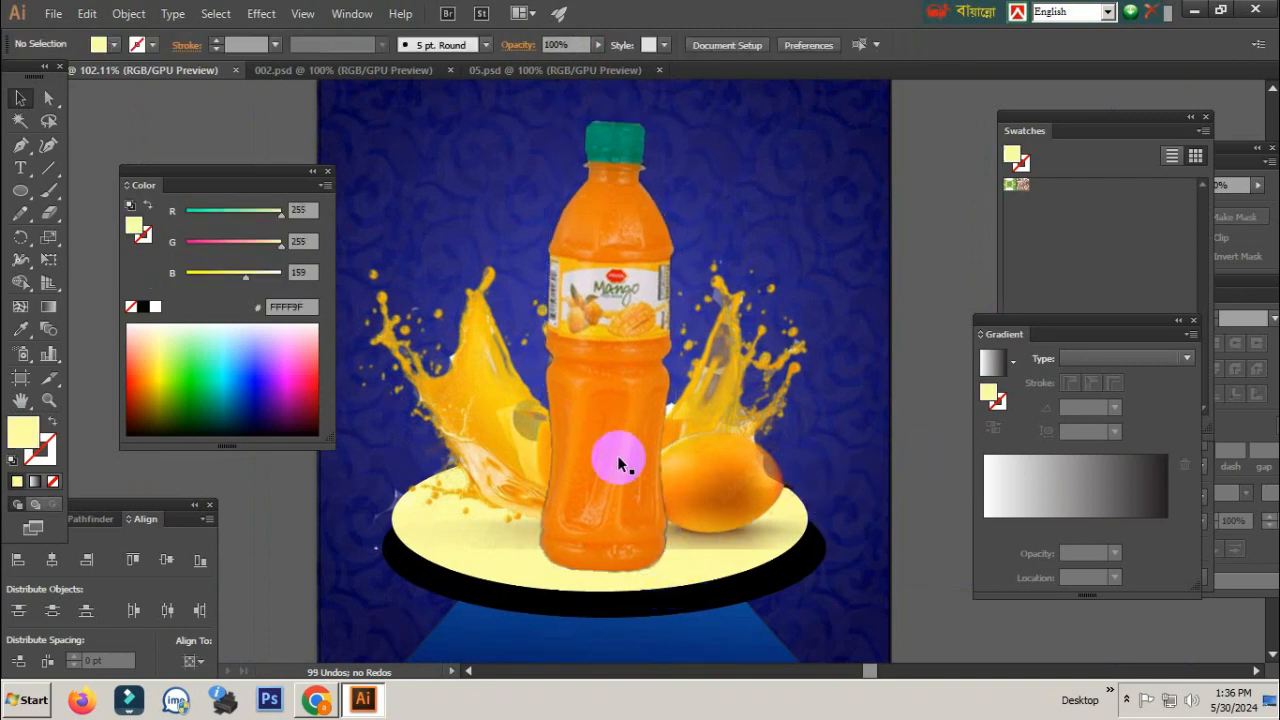
left_click(618, 457)
scroll(748, 432, "down", 2)
left_click(780, 441)
left_click_drag(551, 340, 600, 472)
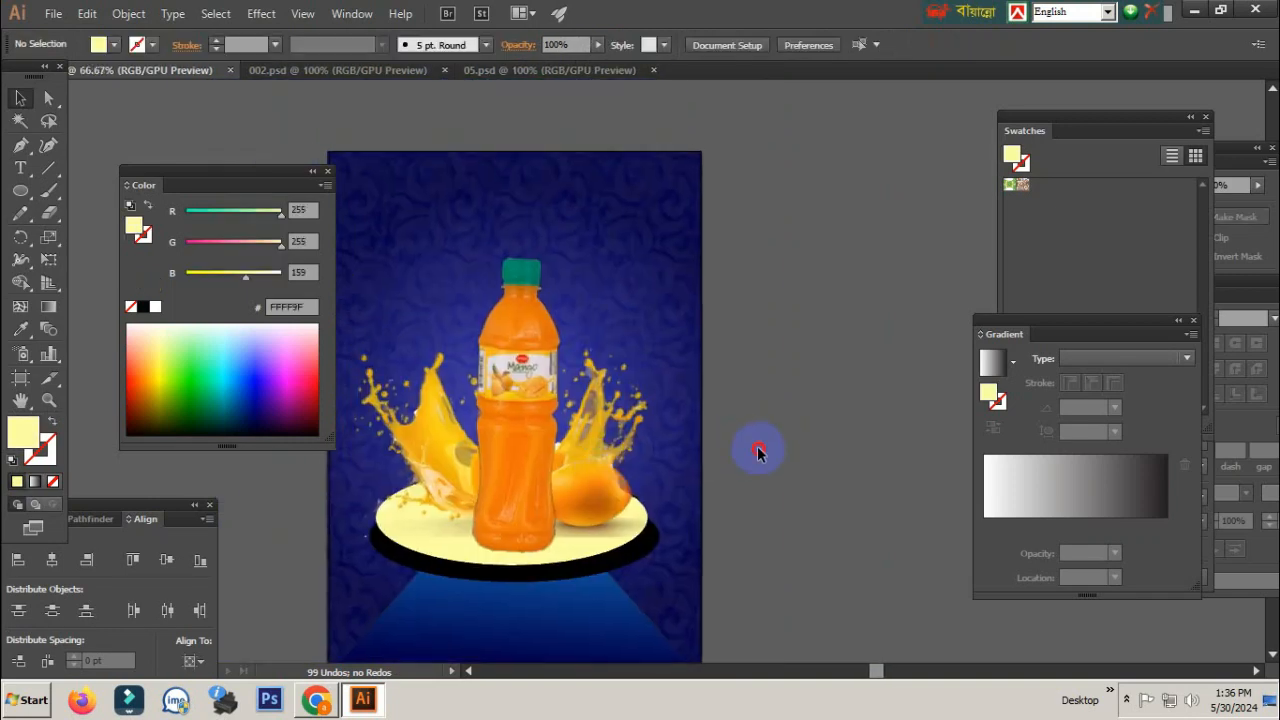
left_click_drag(757, 452, 857, 460)
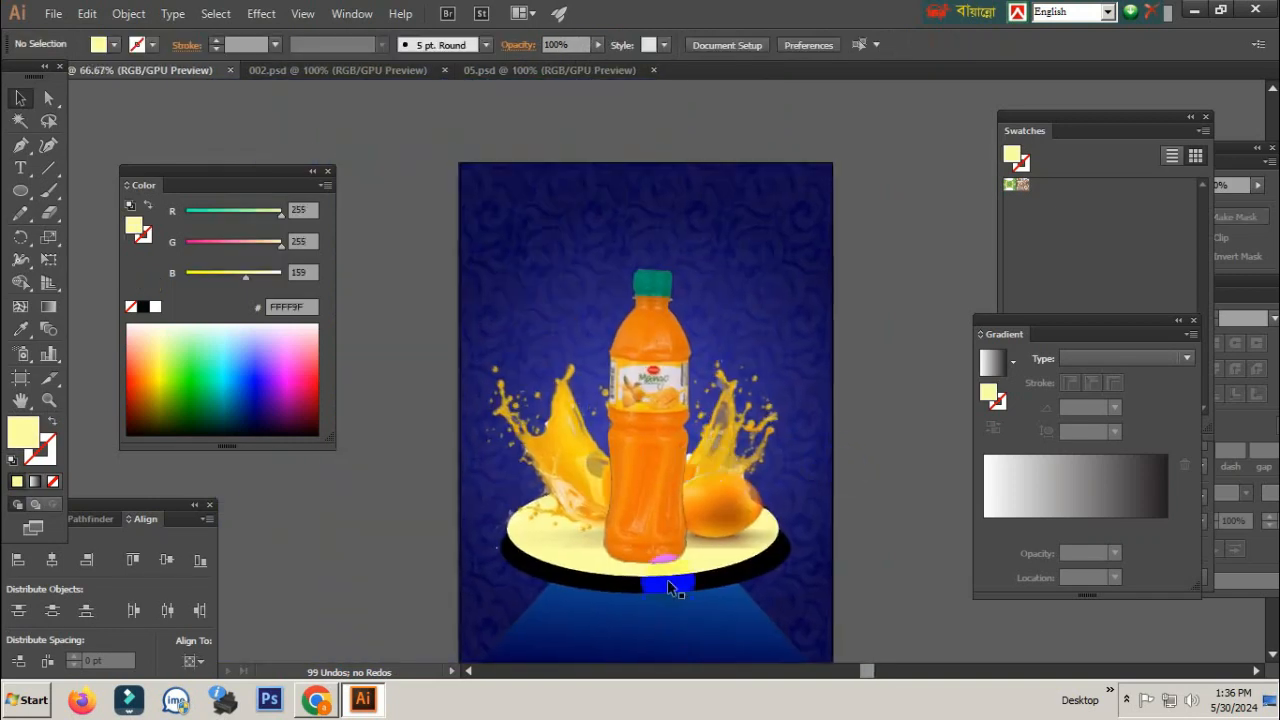
left_click_drag(614, 625, 590, 510)
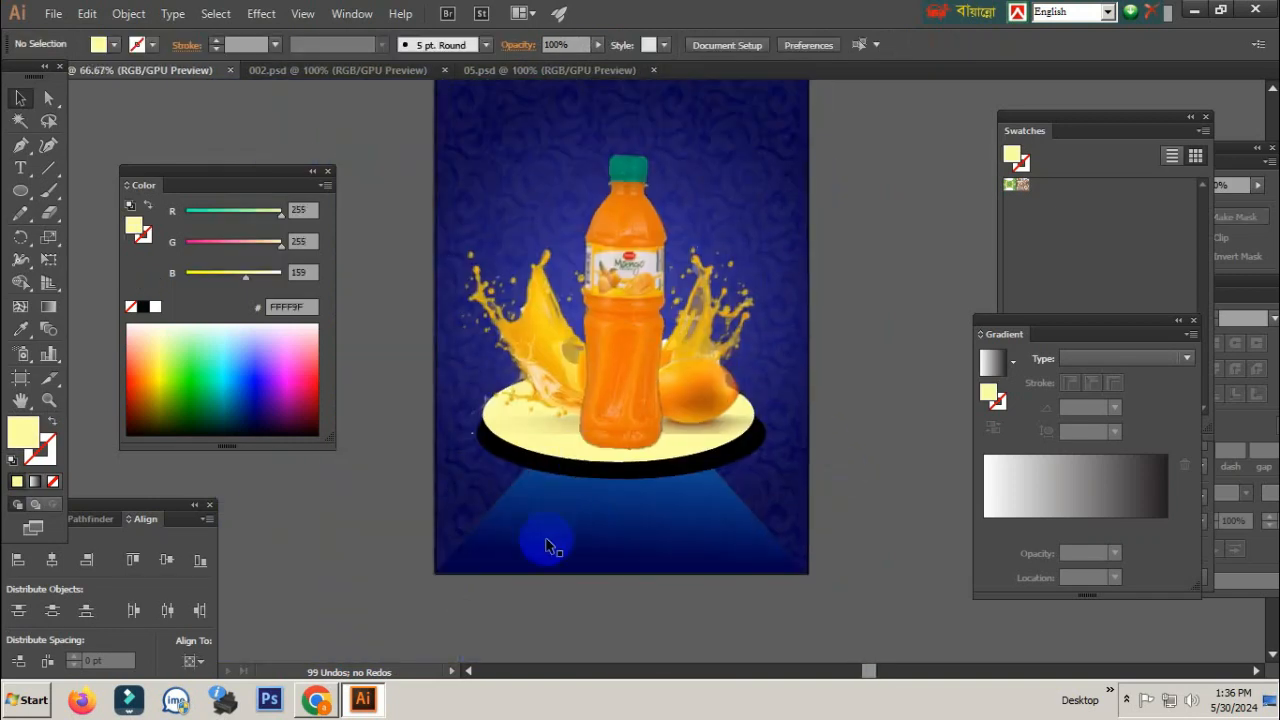
left_click(49, 260)
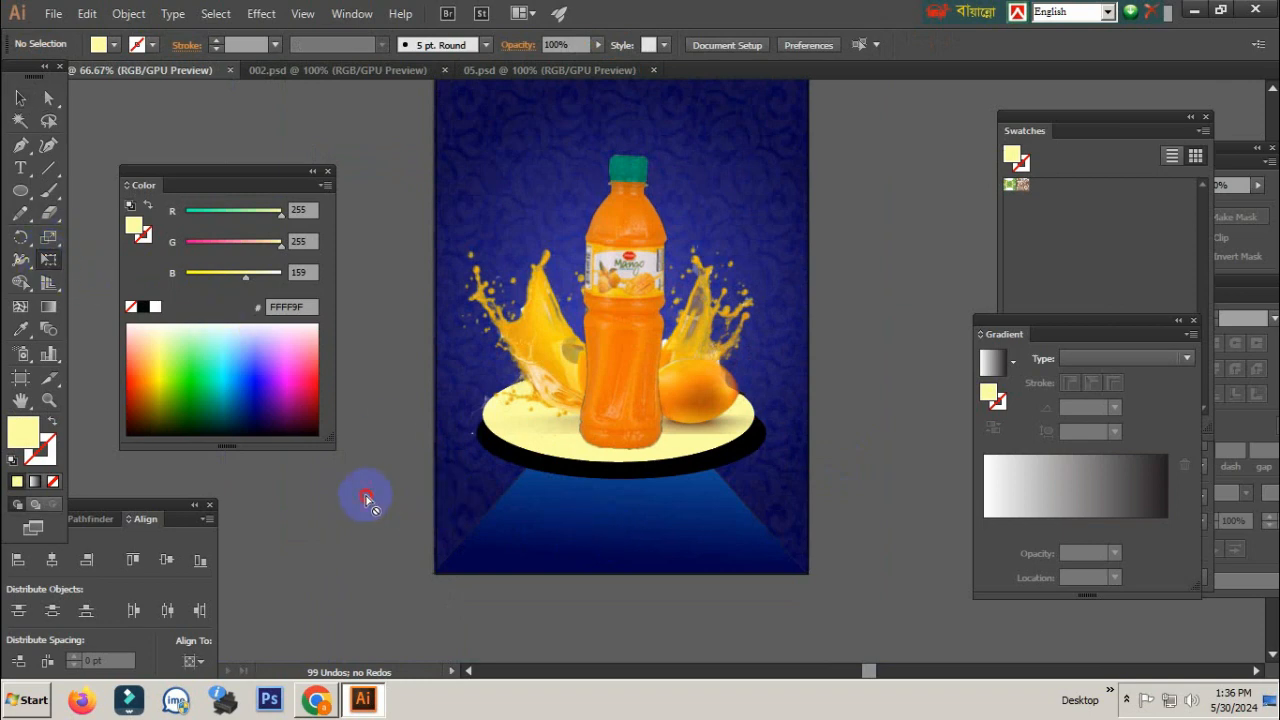
left_click(20, 97)
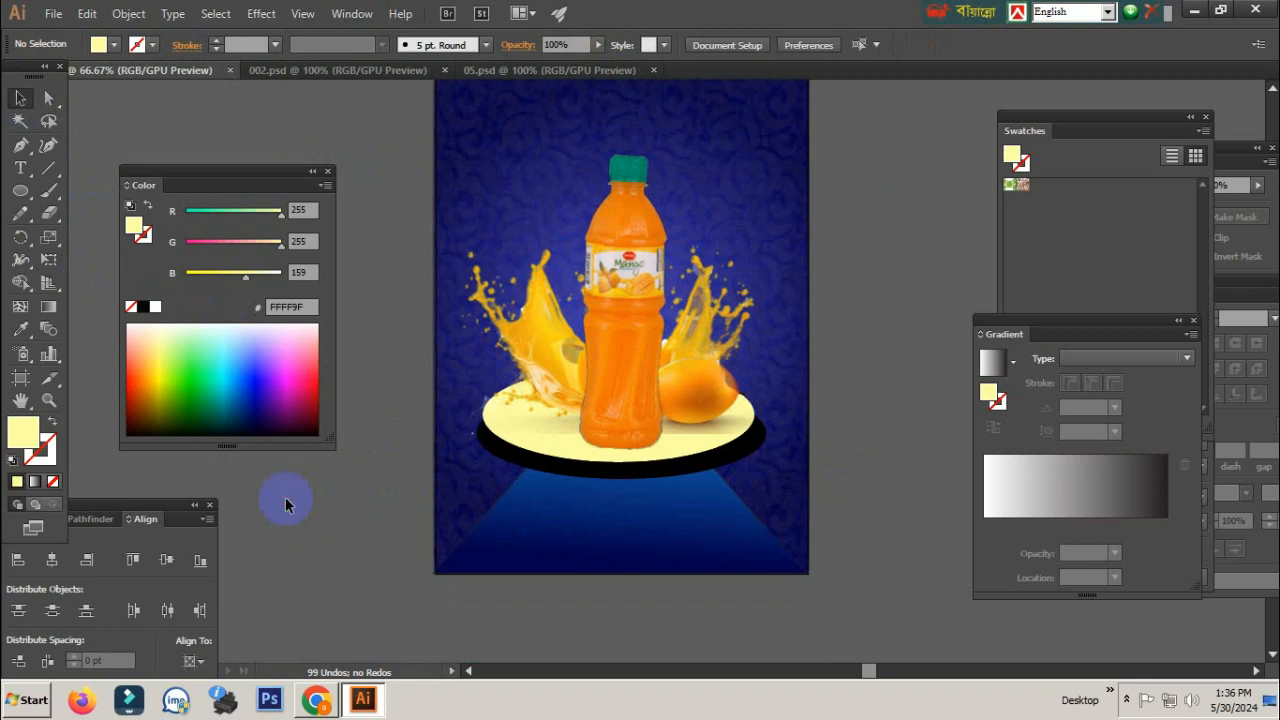
- Add the placeholder text "jhcxjzk xkj" in the empty area beside the poster, enlarging it to 112.5 pt and moving it clear of the panels
left_click_drag(380, 506, 418, 538)
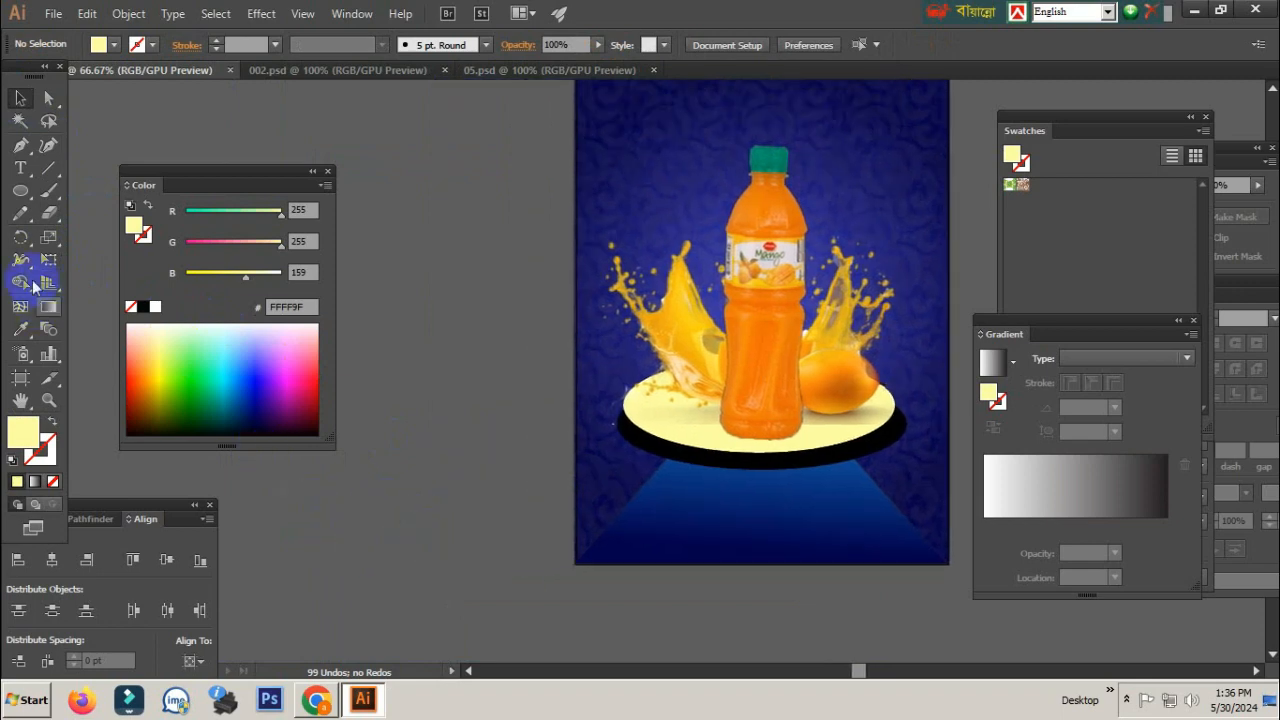
left_click(20, 167)
left_click(259, 533)
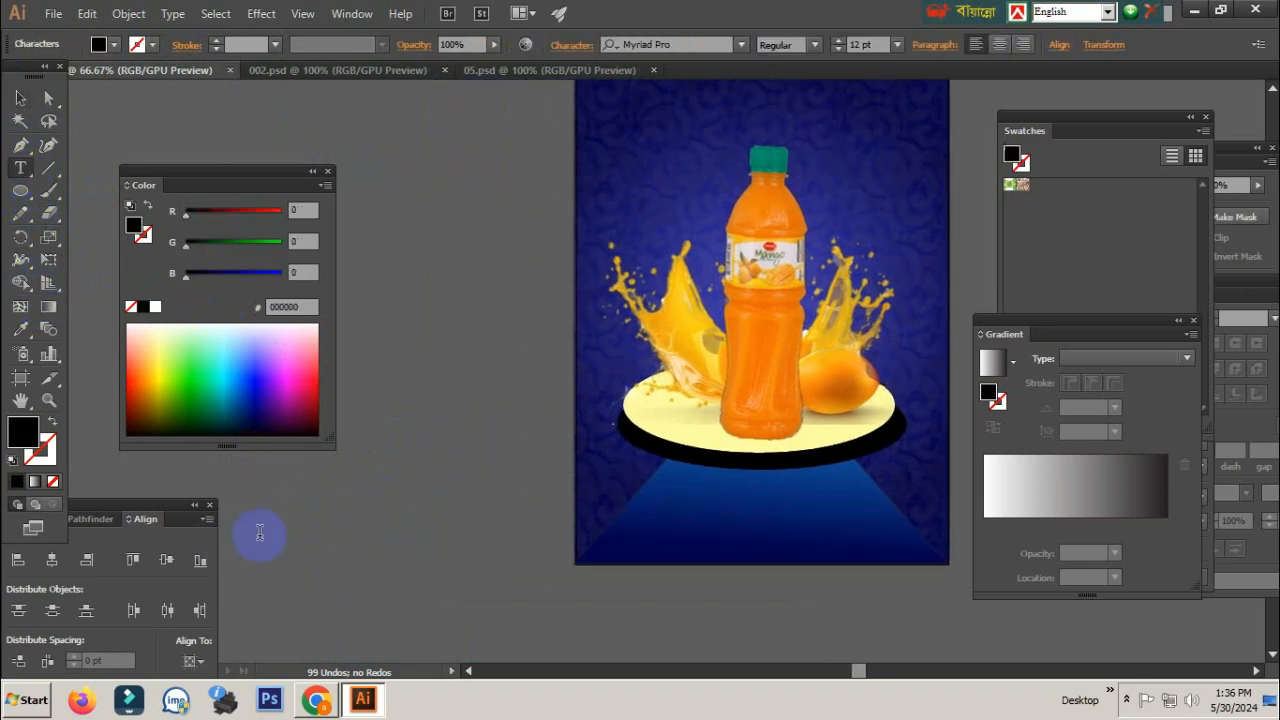
key("Escape")
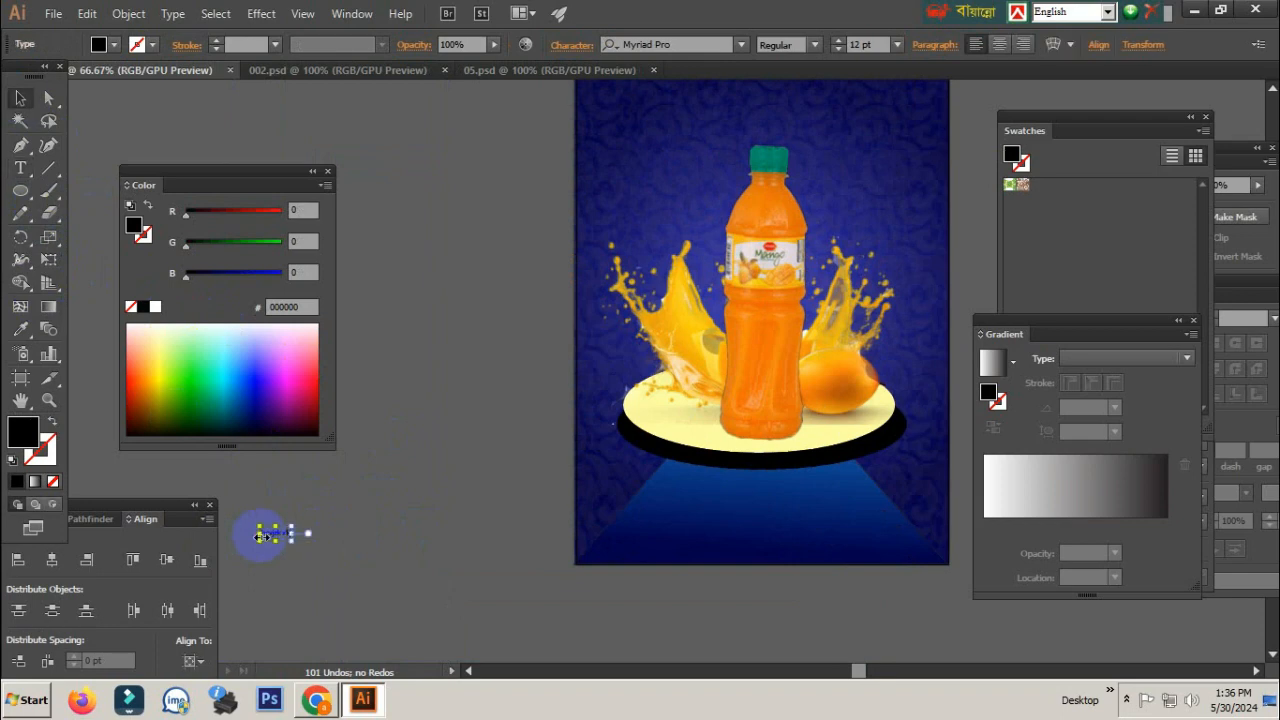
left_click_drag(296, 523, 380, 489)
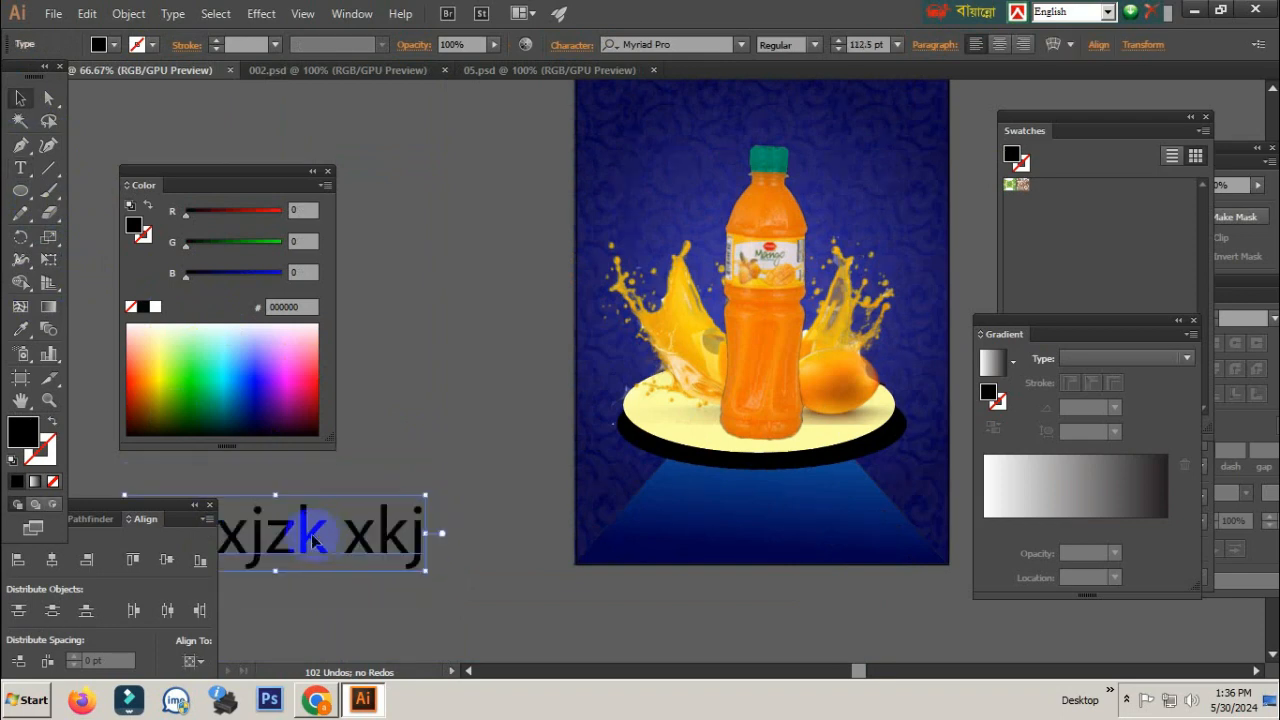
left_click_drag(312, 526, 452, 545)
- Use Free Transform to shear the placeholder text to the right, and shear it back past upright so it leans slightly left
left_click_drag(48, 259, 90, 235)
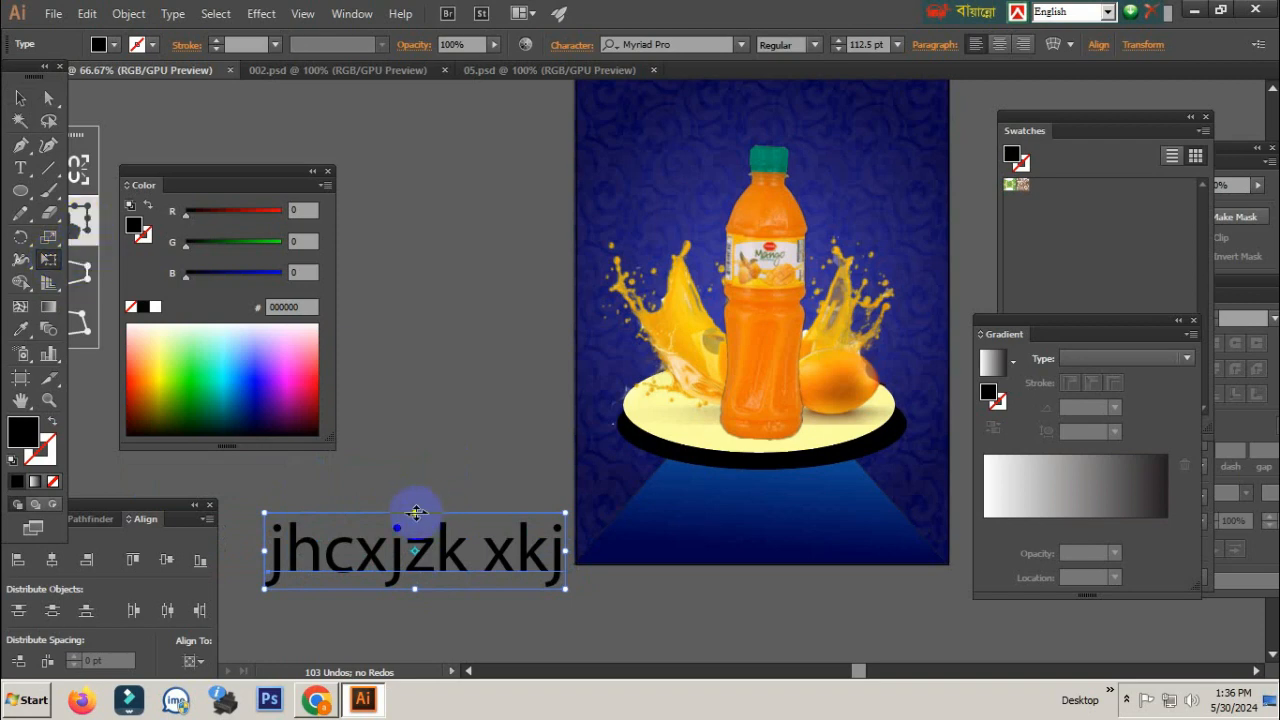
left_click_drag(421, 513, 486, 514)
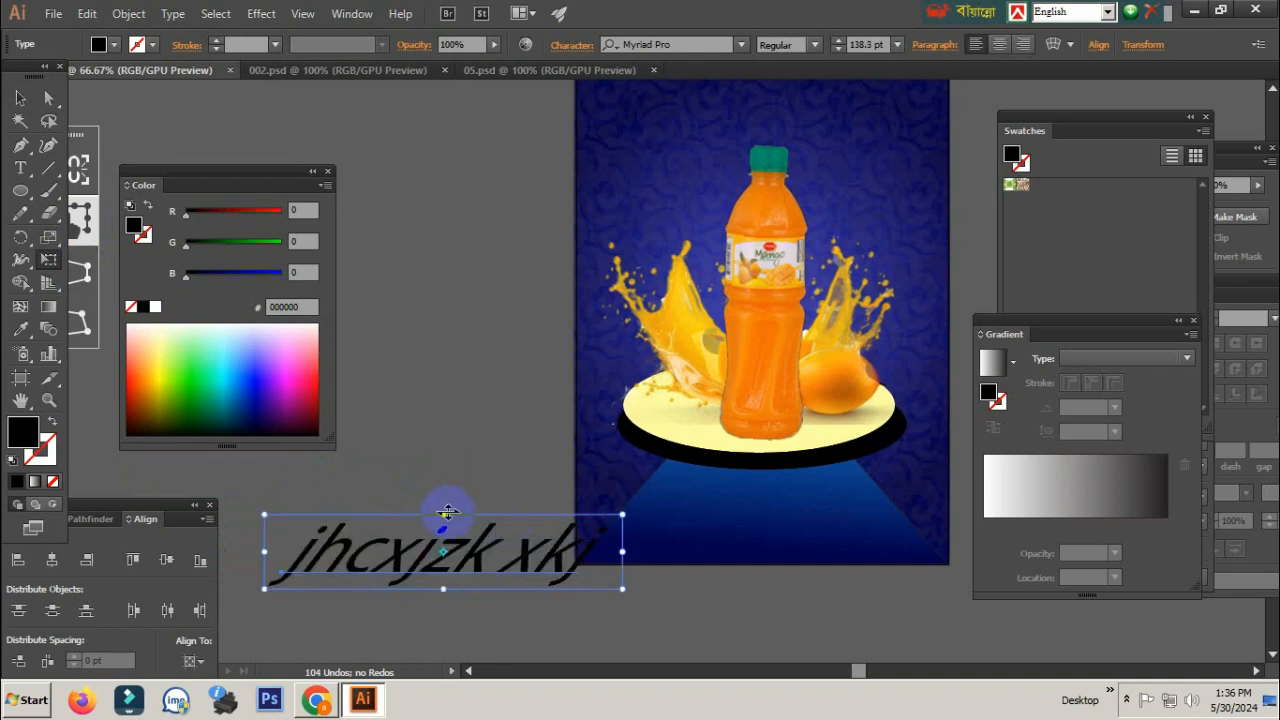
key("ctrl+minus")
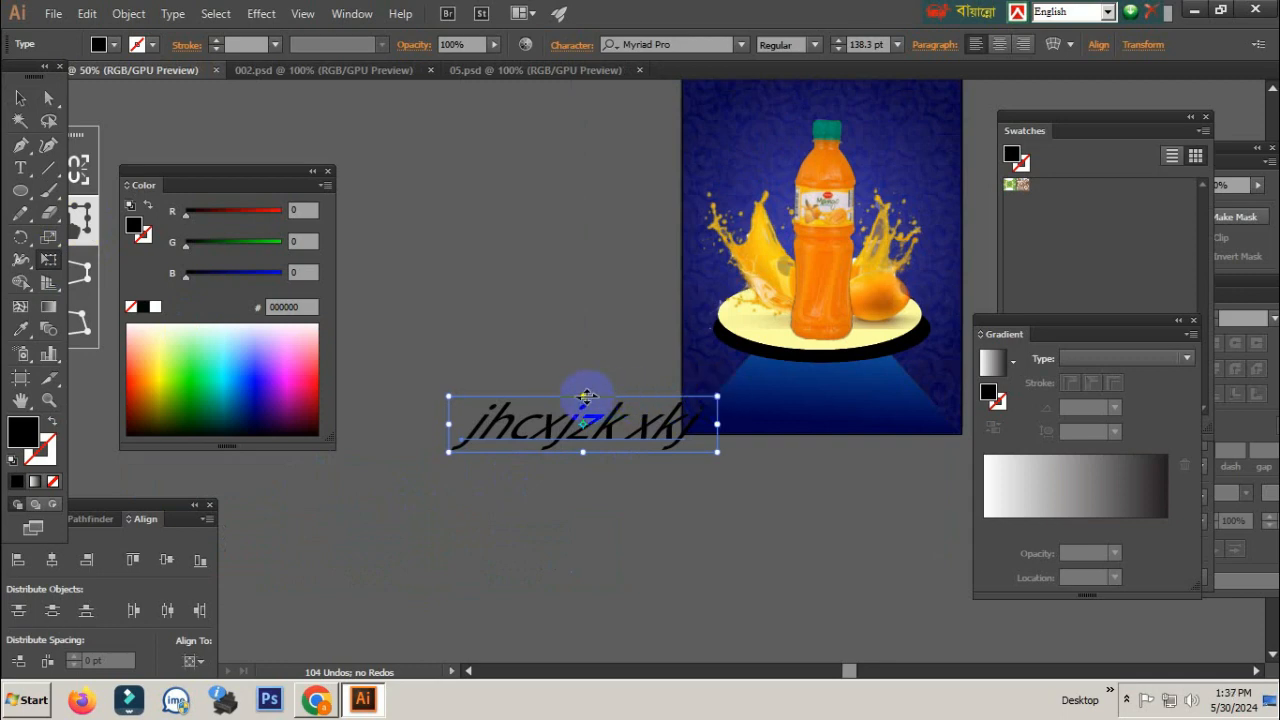
left_click_drag(583, 396, 550, 396)
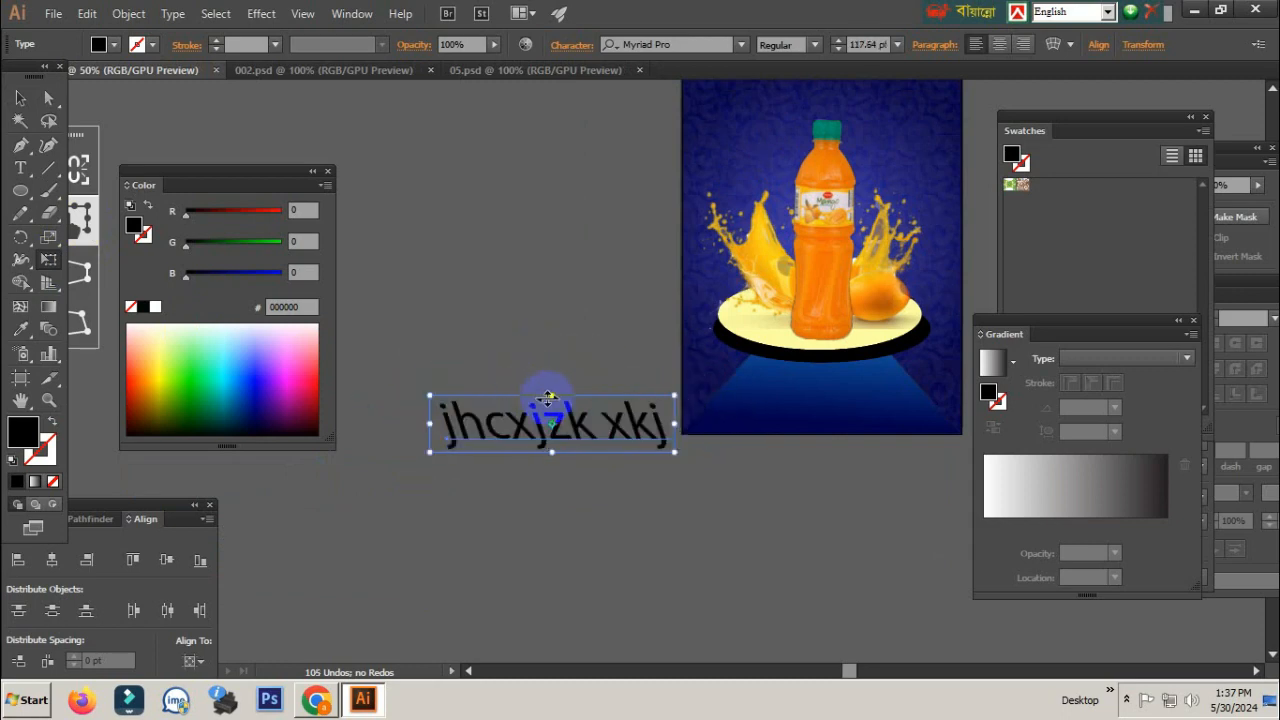
- Replace the sheared placeholder text with "ddvfxsvxcv"
key("t")
left_click(462, 437)
key("ctrl+a")
key("BackSpace")
type("d")
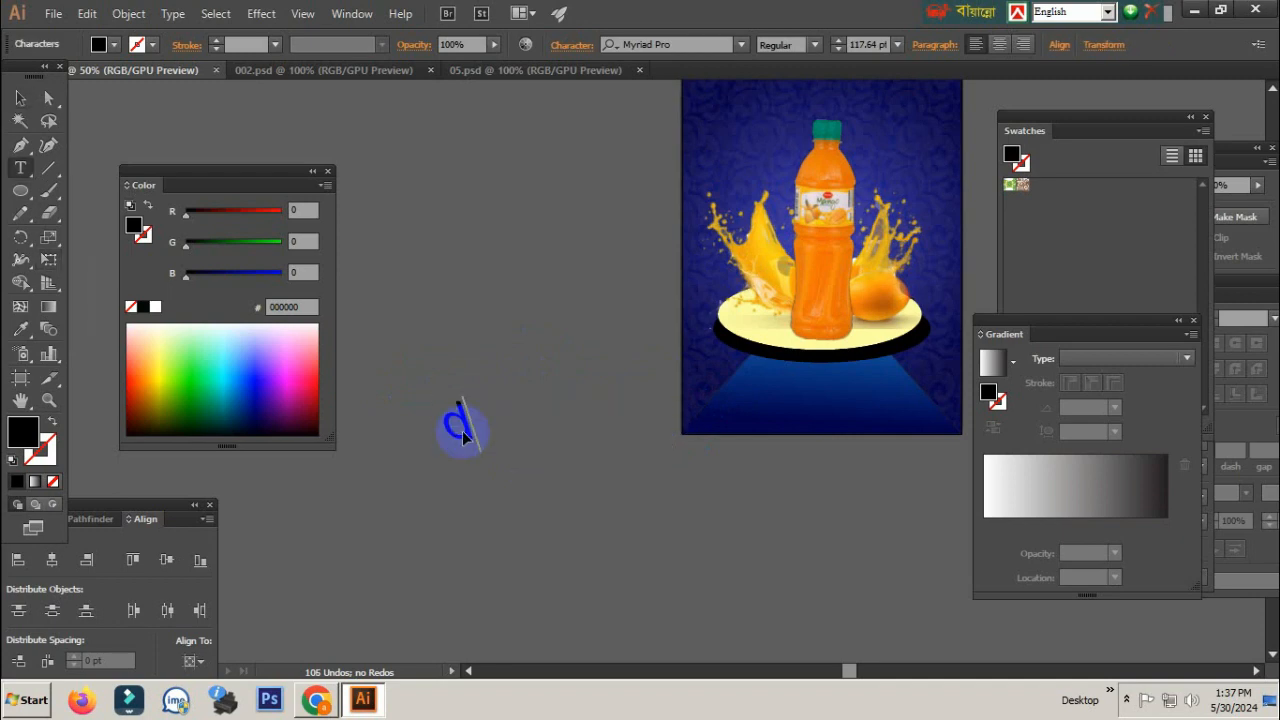
type("dvfxsvxcv")
key("Escape")
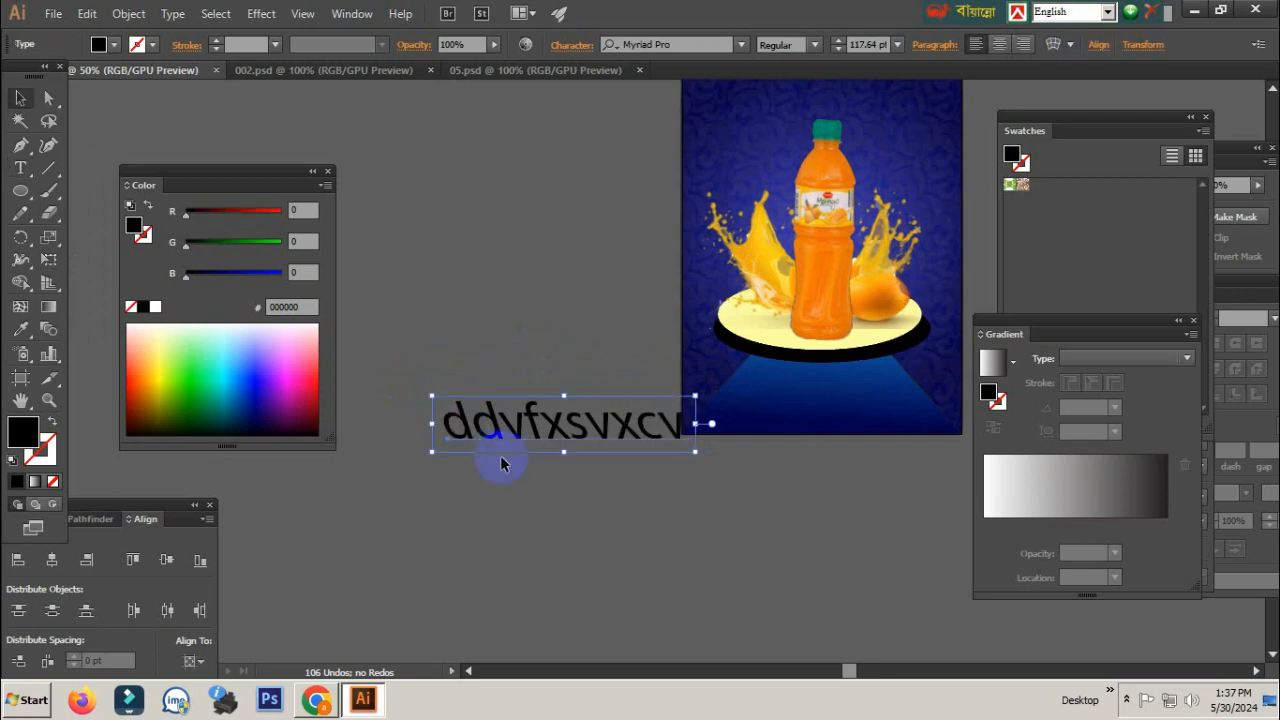
- Delete the placeholder text "ddvfxsvxcv" from the empty area beside the poster
key("Delete")
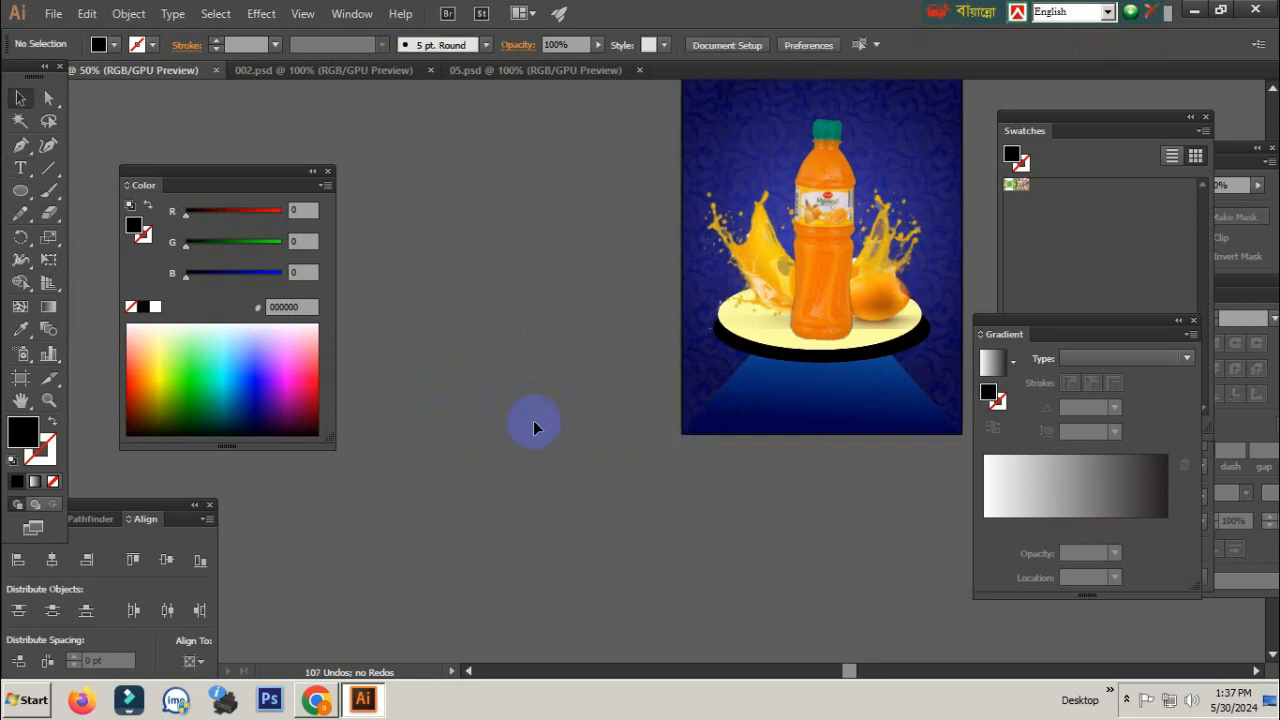
left_click_drag(703, 411, 403, 609)
left_click_drag(544, 581, 591, 524)
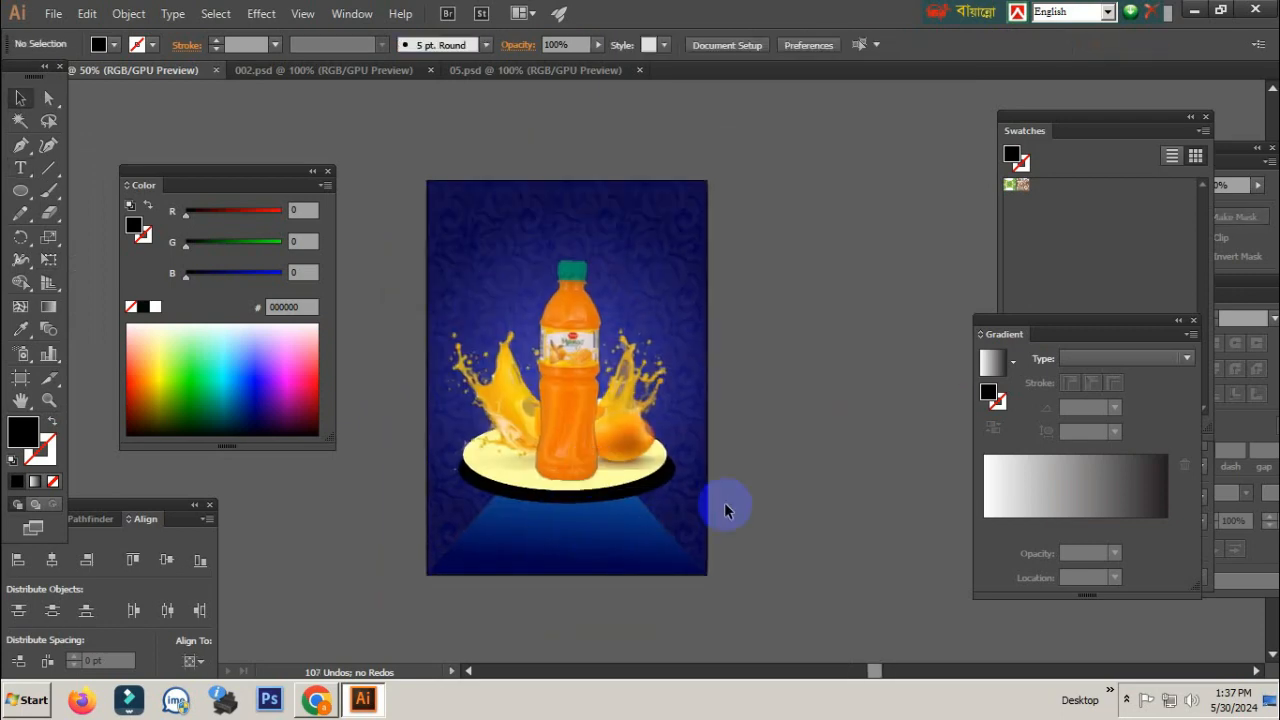
left_click_drag(485, 478, 612, 506)
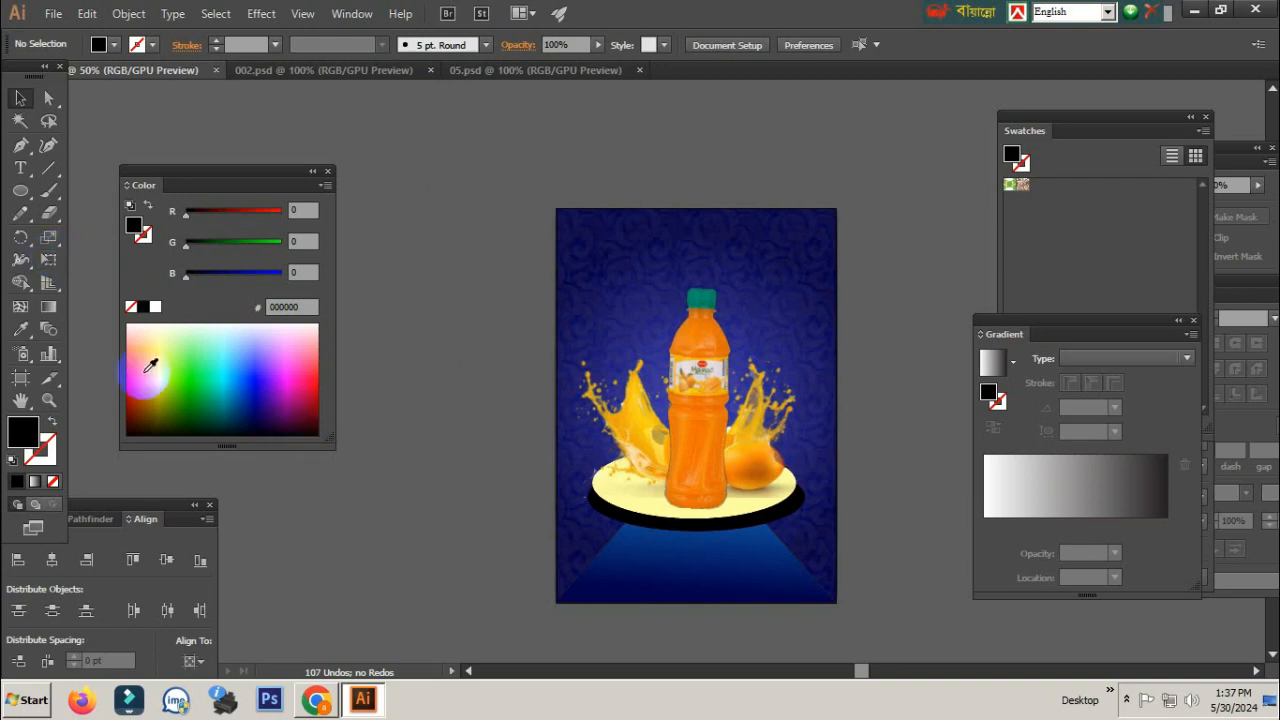
- Draw a black rectangle in the empty area beside the lower part of the poster
left_click(20, 191)
left_click_drag(36, 193, 100, 191)
left_click_drag(298, 532, 449, 607)
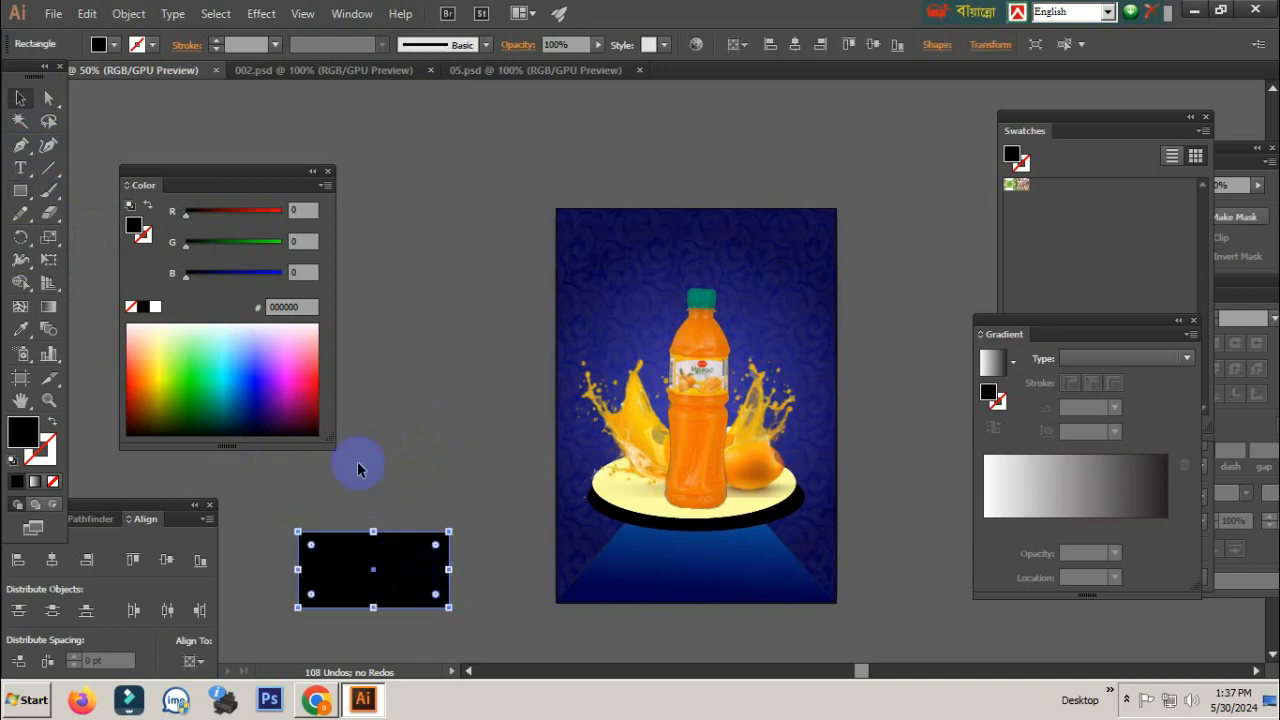
left_click(360, 465)
left_click(351, 549)
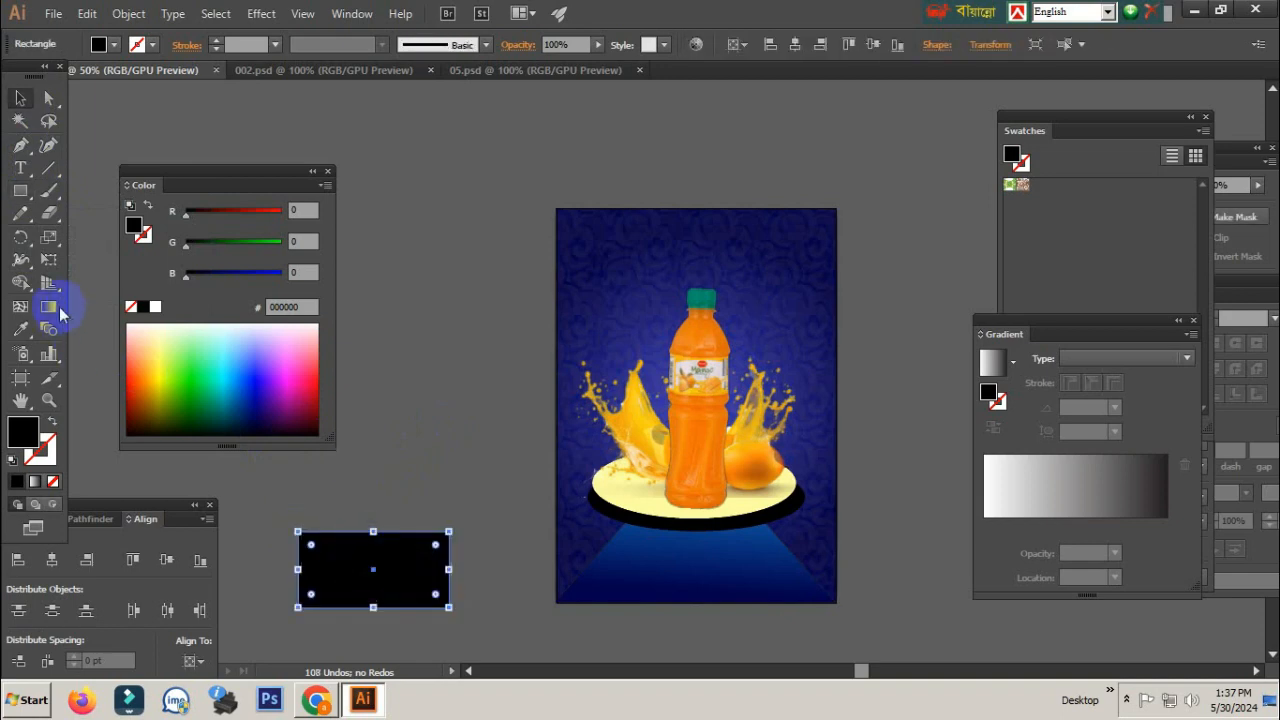
- Bring up the Free Transform options for the black rectangle, shifting the Color panel slightly, and leave the rectangle deselected
left_click_drag(46, 257, 74, 279)
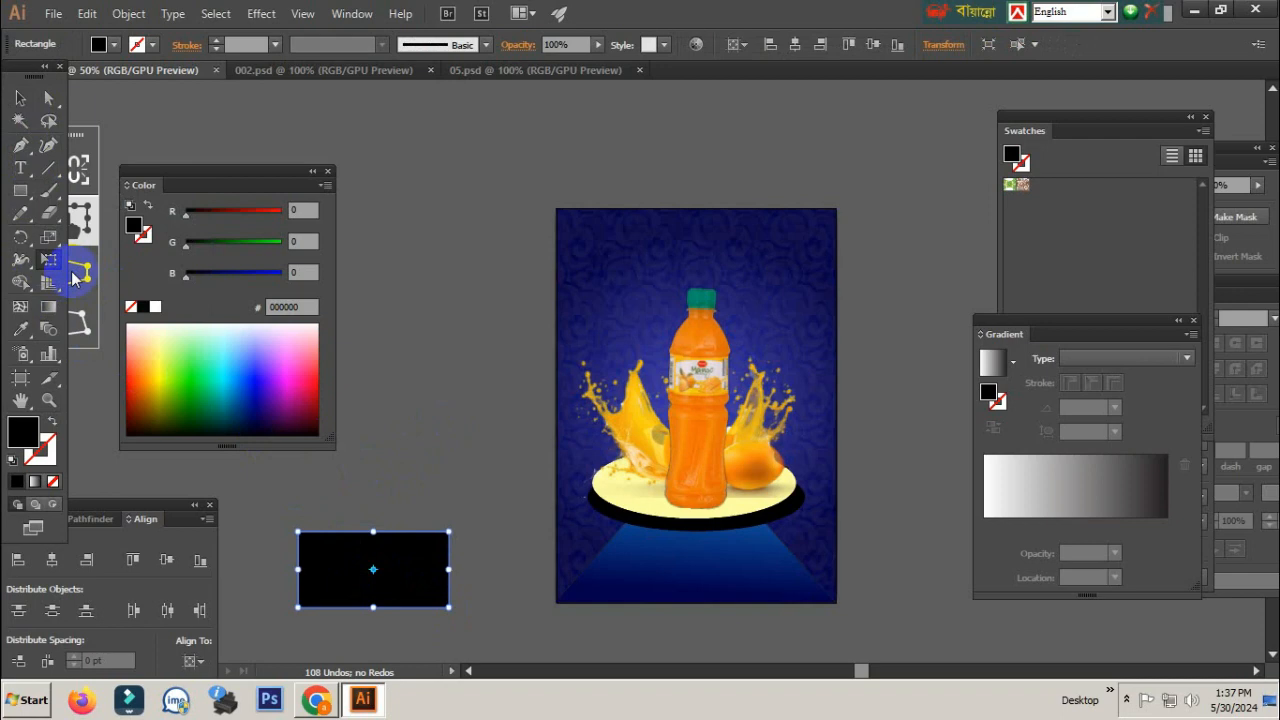
left_click_drag(74, 279, 80, 277)
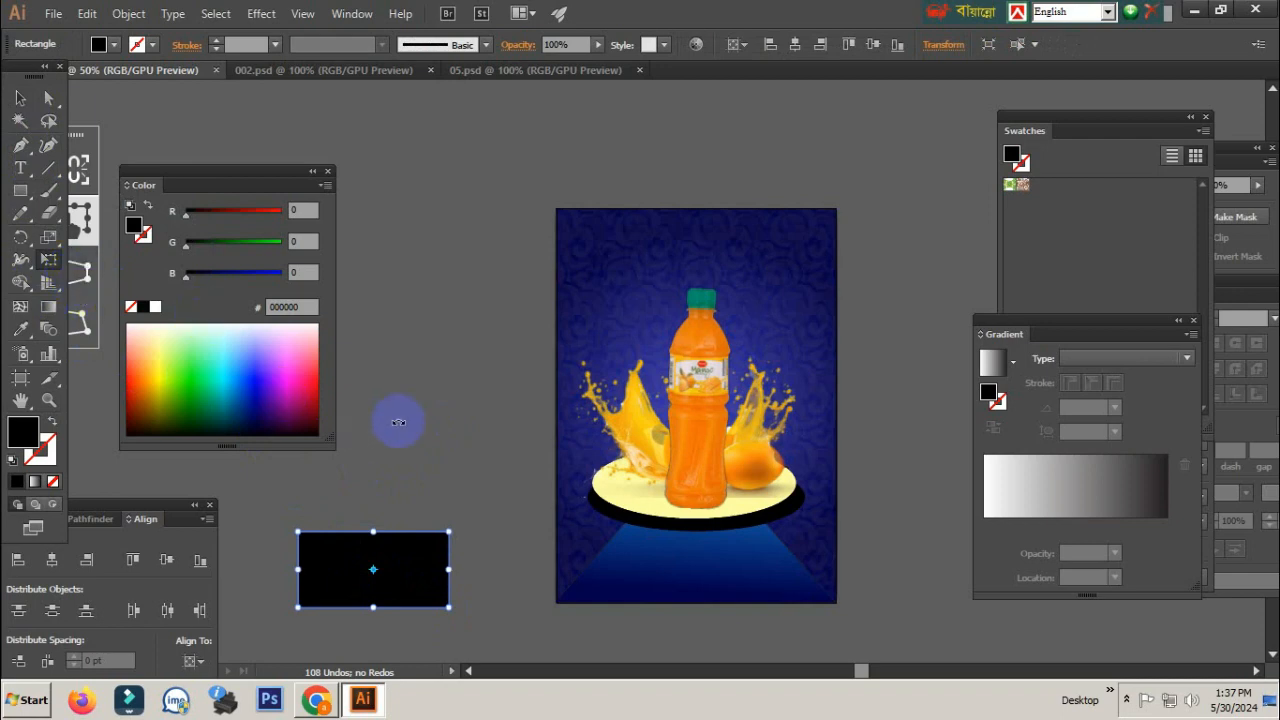
left_click_drag(229, 174, 210, 136)
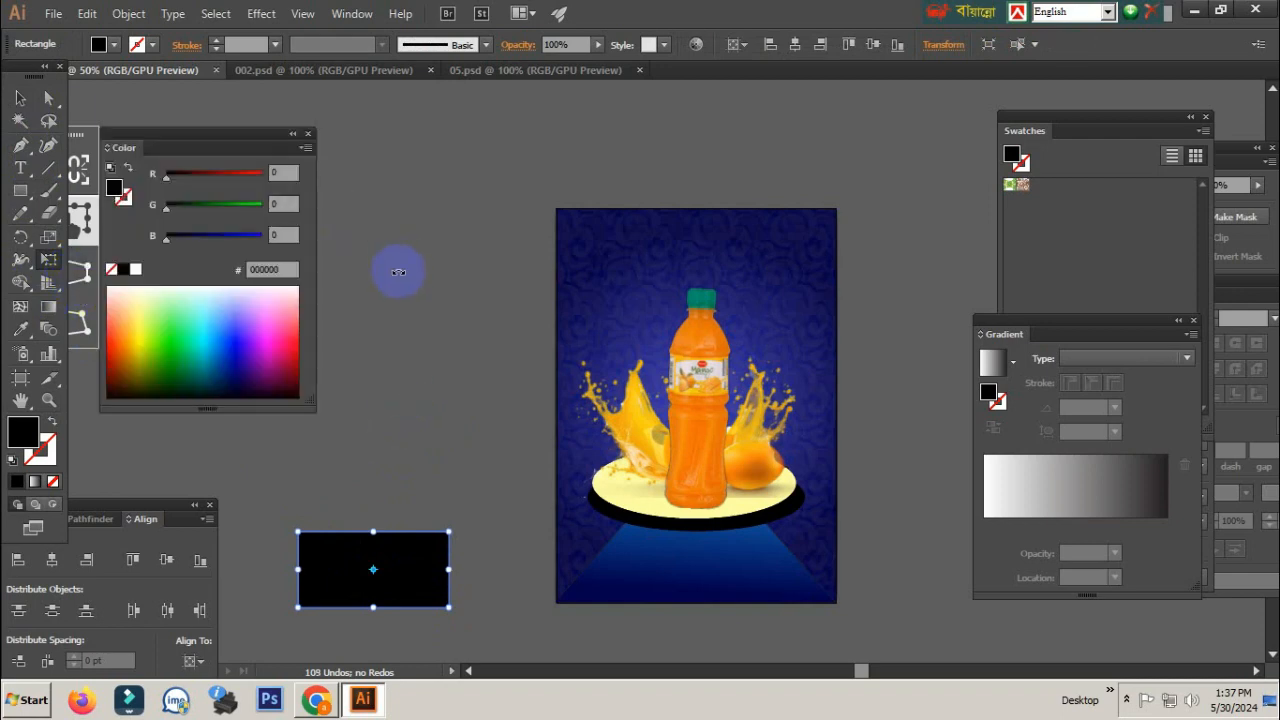
left_click(17, 98)
left_click(442, 294)
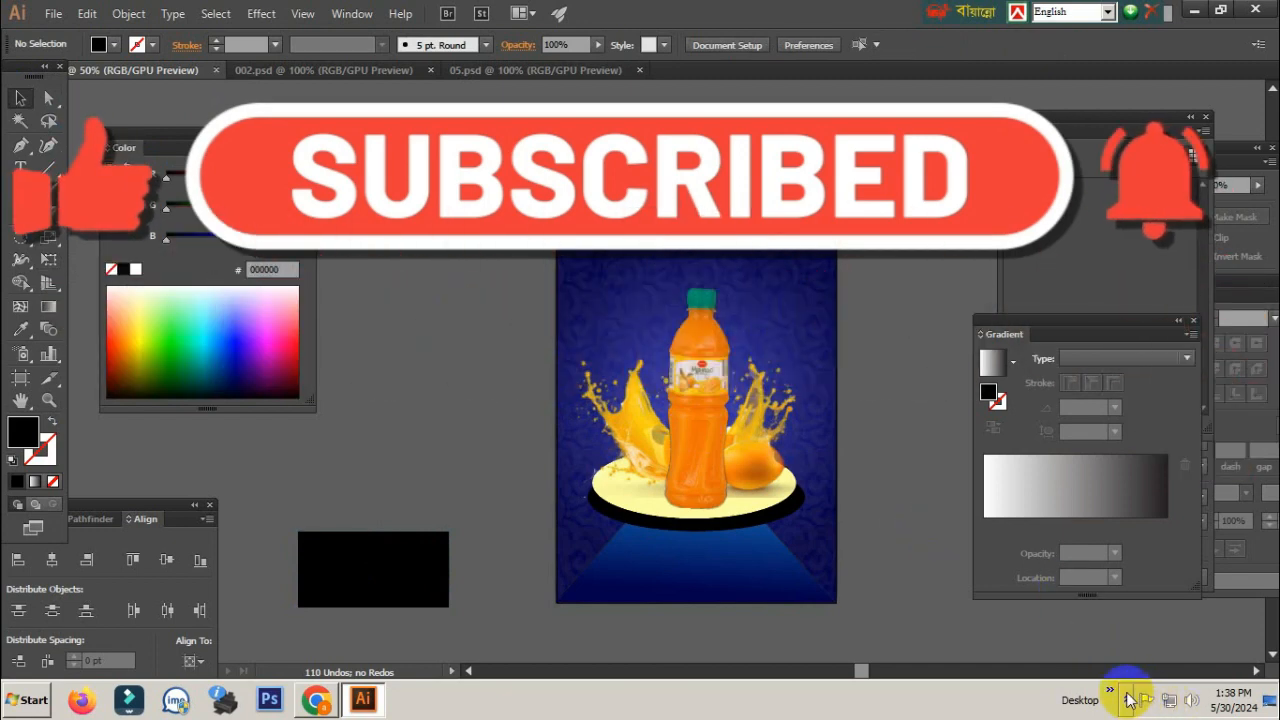
left_click(1127, 699)
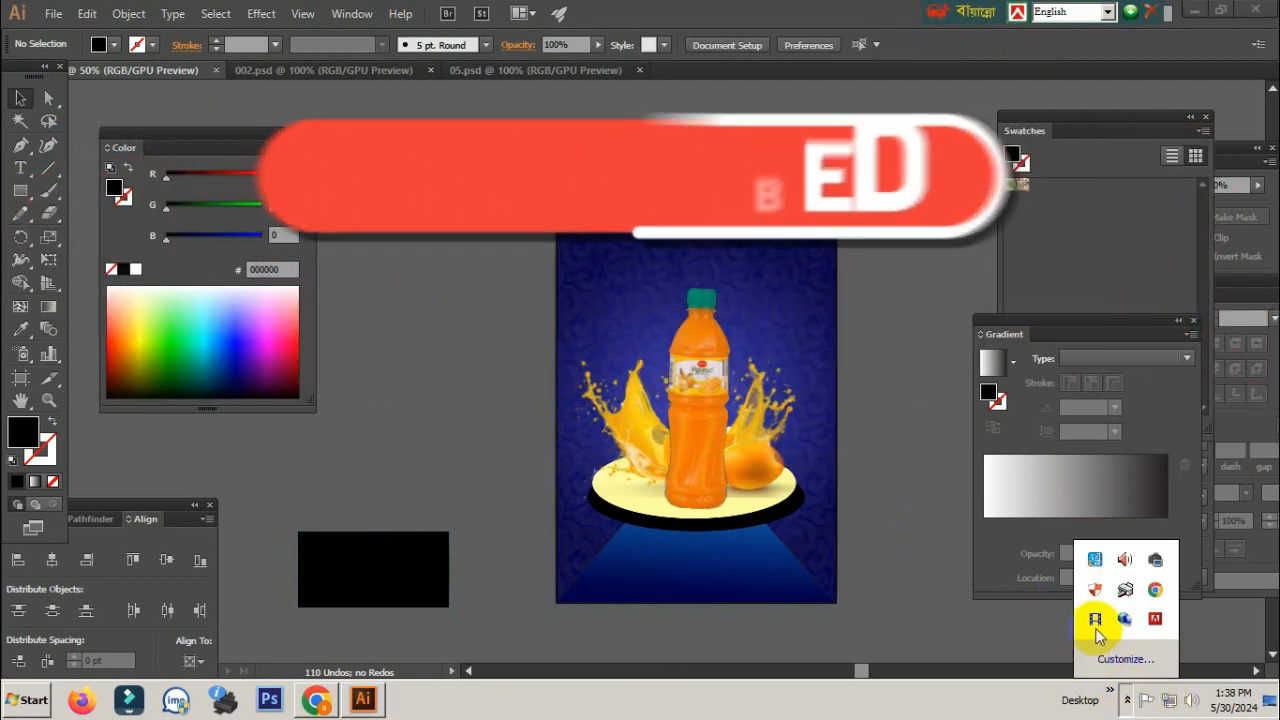